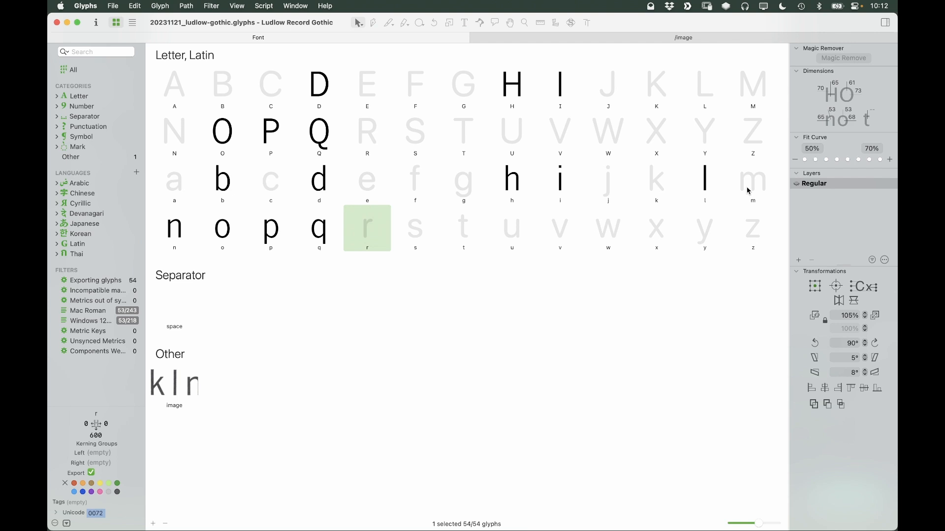
Open the D glyph in a new edit tab and replace its text with IL
double_click(315, 94)
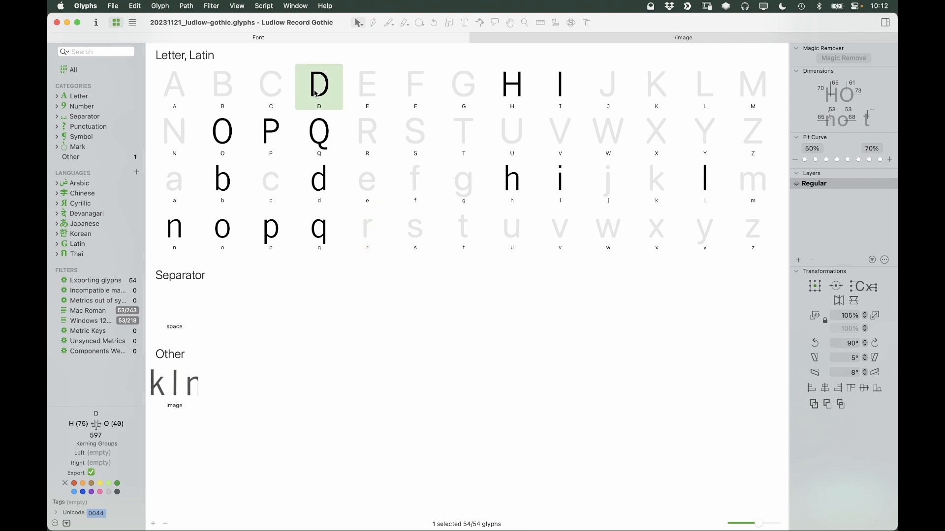
key(t)
key(super+a)
text(IL)
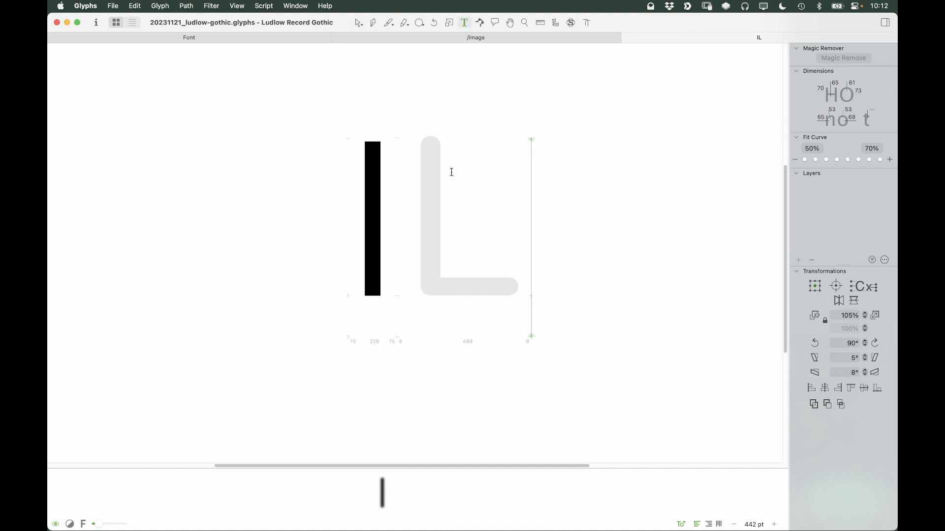
text(D)
key(Escape)
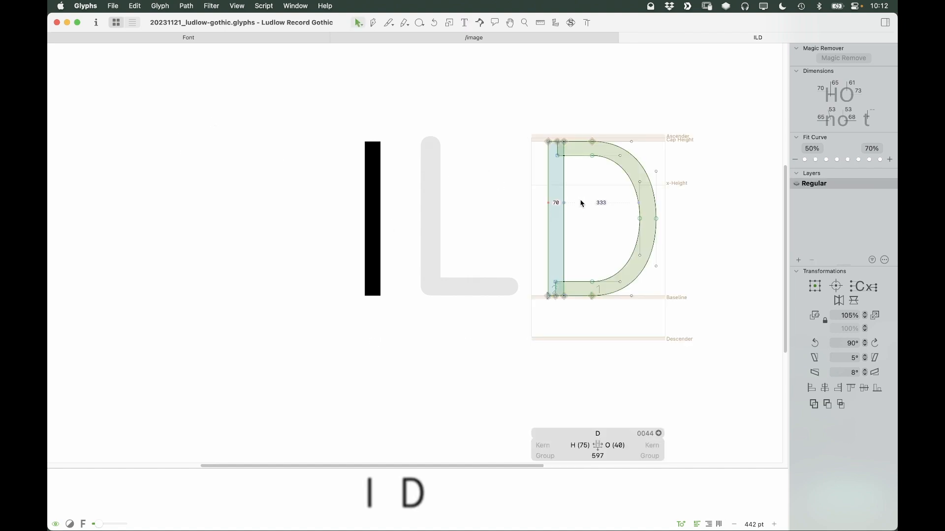
key(t)
key(BackSpace)
key(Escape)
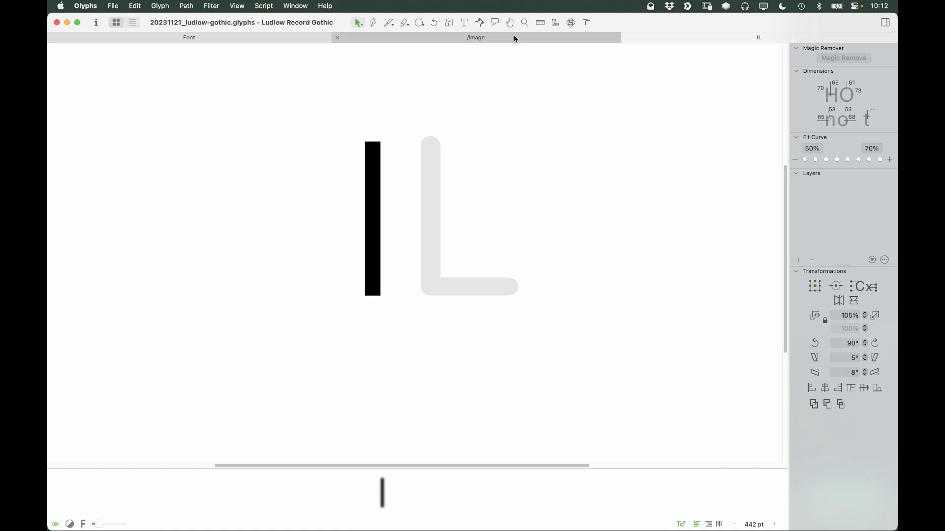
Copy the reference scan from the image glyph and paste it into the L glyph
click(501, 37)
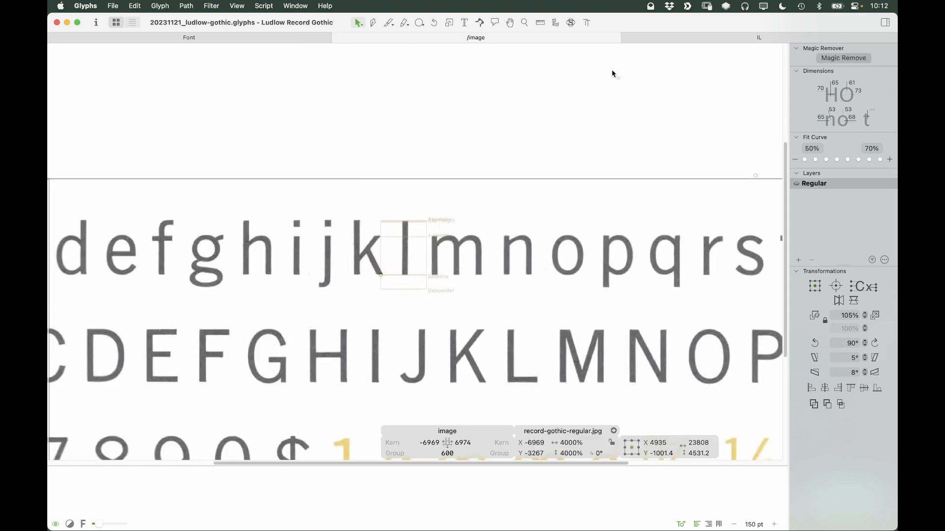
click(665, 37)
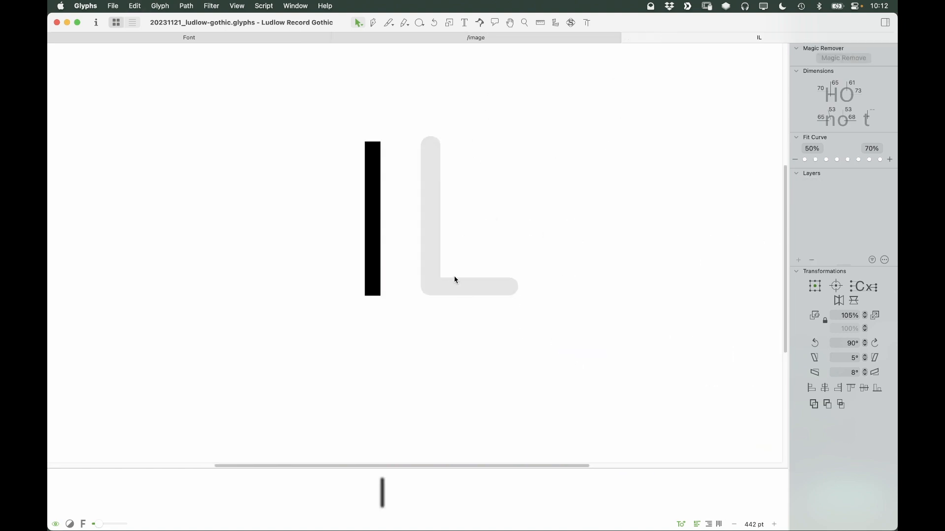
double_click(455, 280)
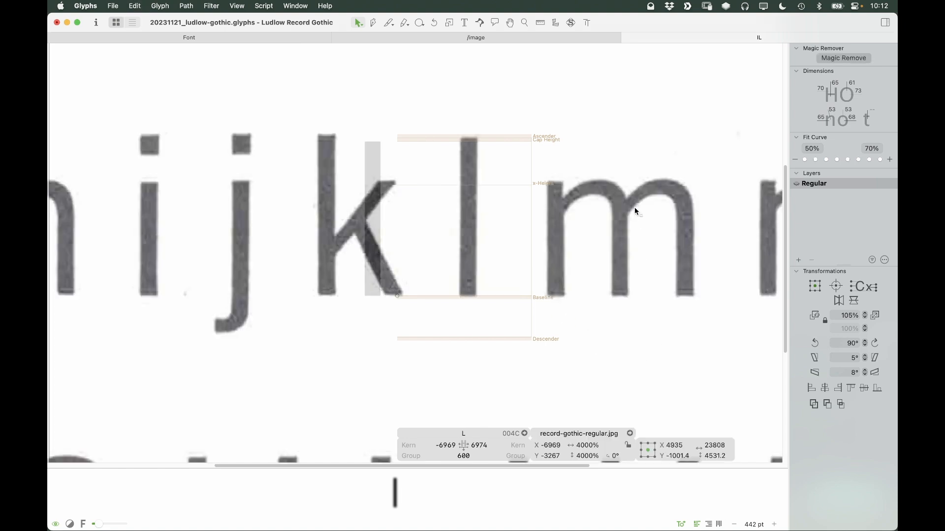
Position the scan so its capital L fits between the glyph's baseline and cap height, and lock the image
key(super+minus)
key(super+minus)
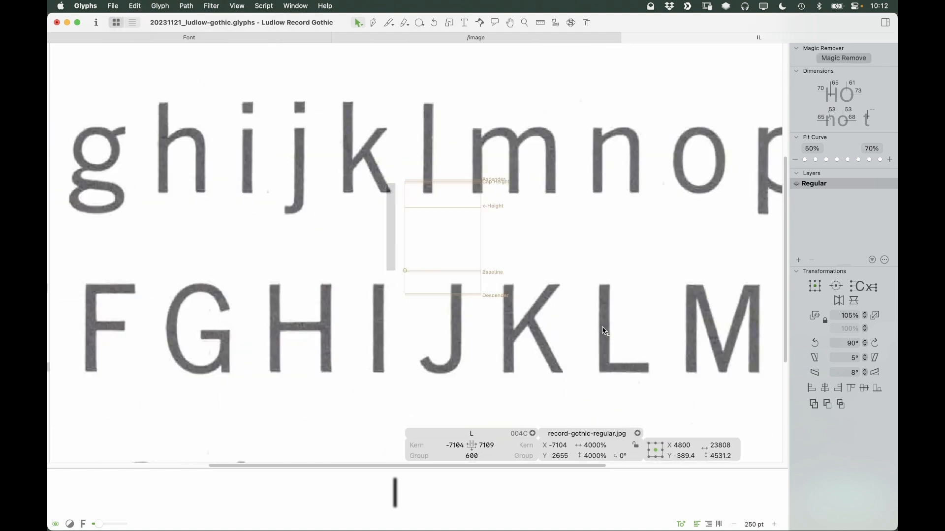
drag(605, 331, 435, 228)
key(z)
click(398, 295)
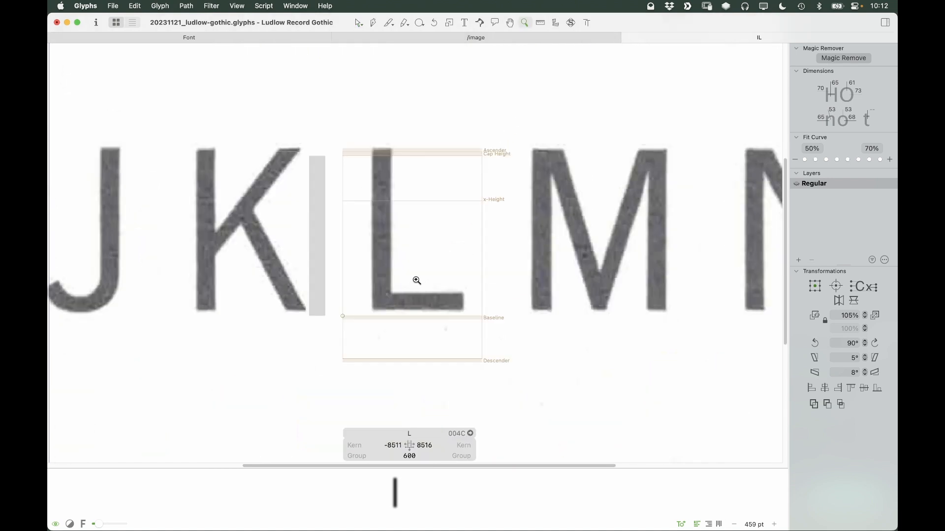
key(v)
drag(413, 271, 410, 275)
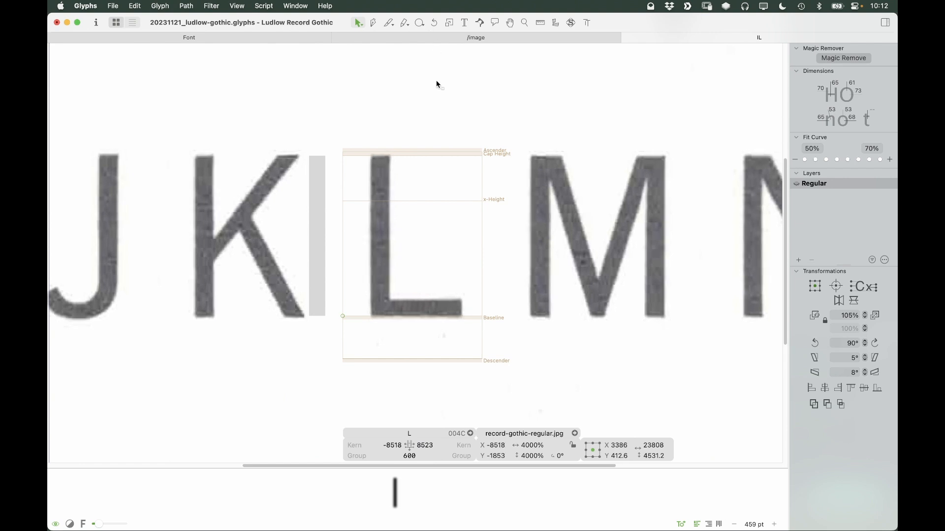
right_click(448, 215)
click(463, 221)
Add an H after the L and copy the H's first stem and crossbar into the L glyph
text(t)
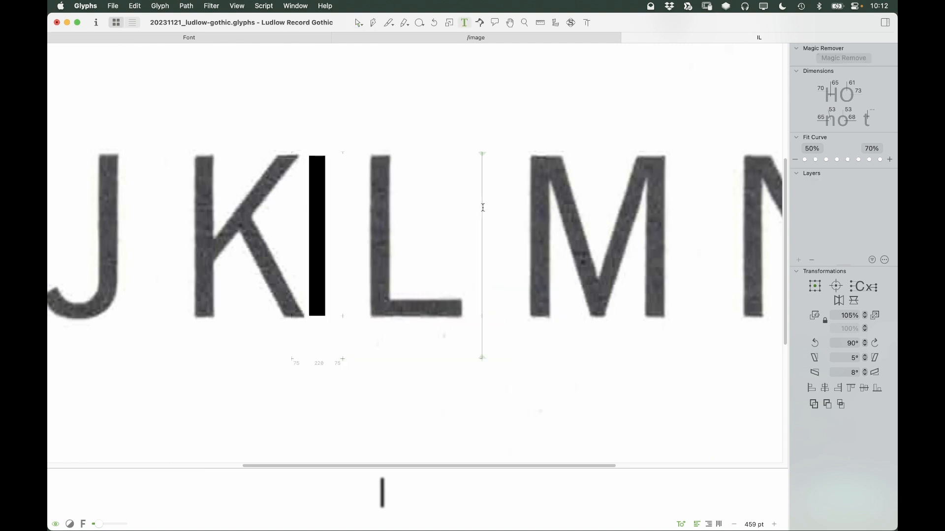
text(H)
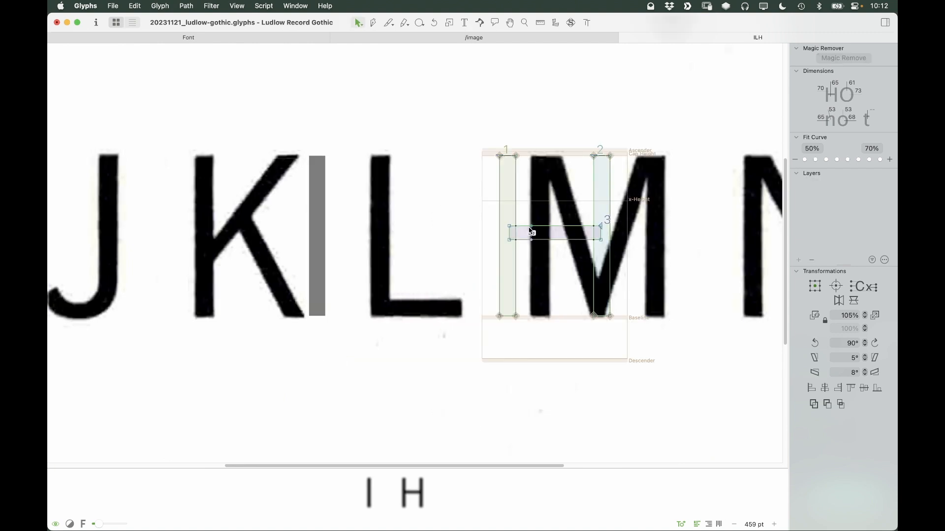
key(Escape)
double_click(531, 226)
shift+double_click(516, 215)
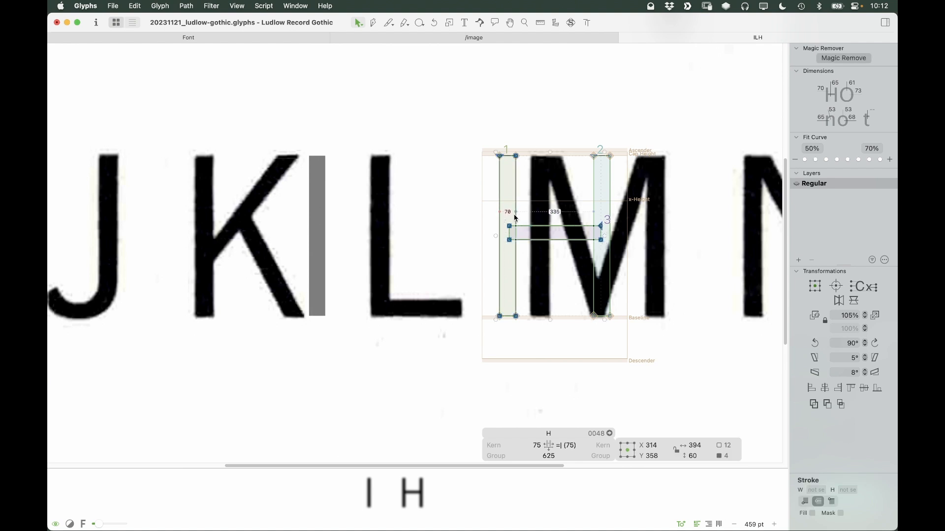
key(super+c)
double_click(424, 256)
key(super+v)
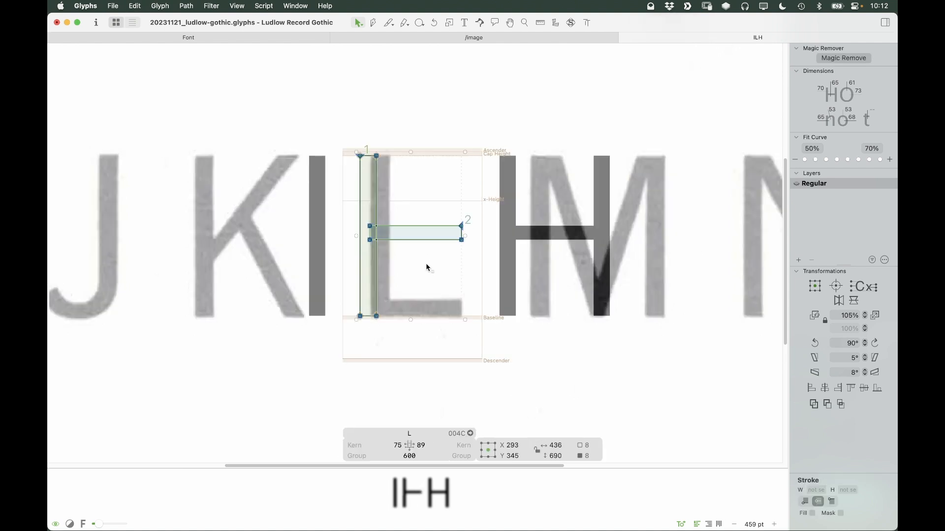
Shift the pasted stem and bar 51 units to the right, onto the stem of the scanned L
key(Right)
key(Right)
key(Right)
key(Right)
key(Right)
key(Right)
key(Right)
key(Right)
key(Right)
key(Right)
key(Right)
key(Right)
key(Right)
key(Right)
key(Right)
key(Right)
key(Right)
key(Right)
key(Right)
key(Right)
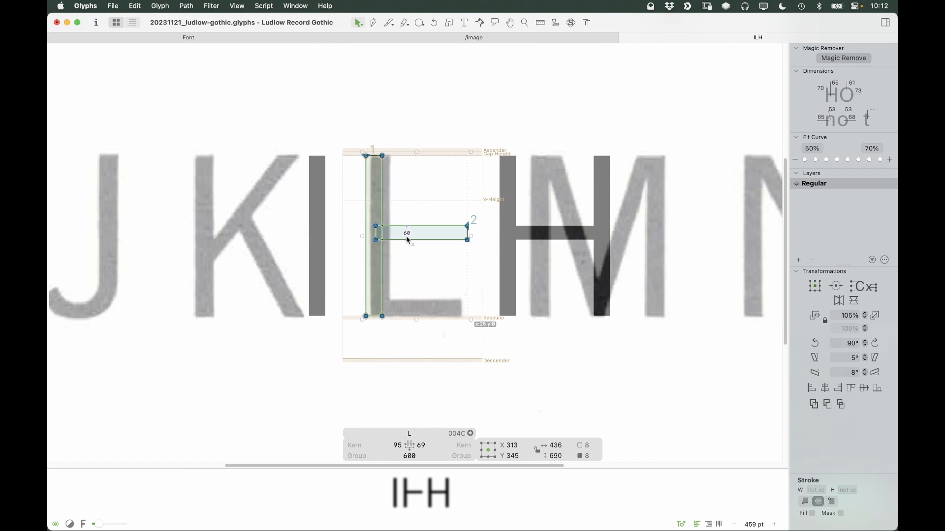
key(Right)
key(Right)
key(Right)
key(Right)
key(Right)
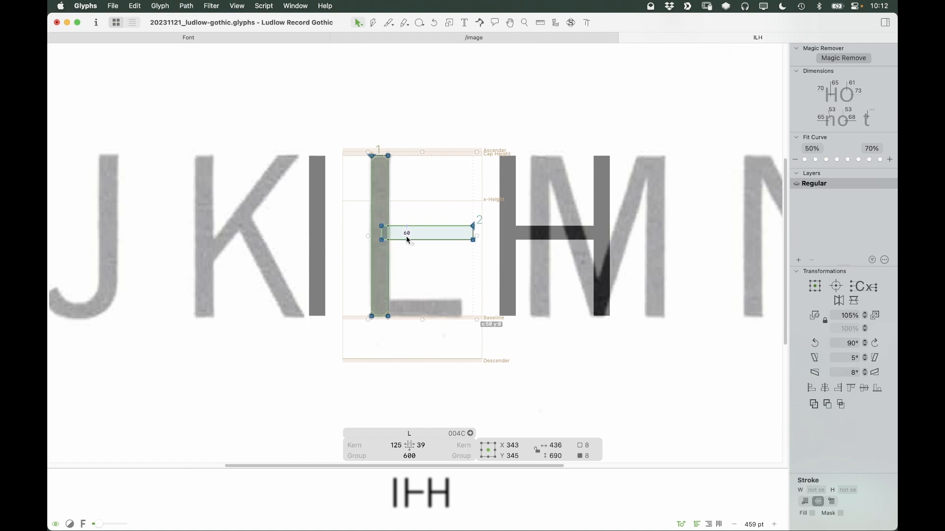
key(Right)
Bottom-align the bar with the stem and pull its right end in to the end of the scanned L's arm
click(878, 388)
click(437, 338)
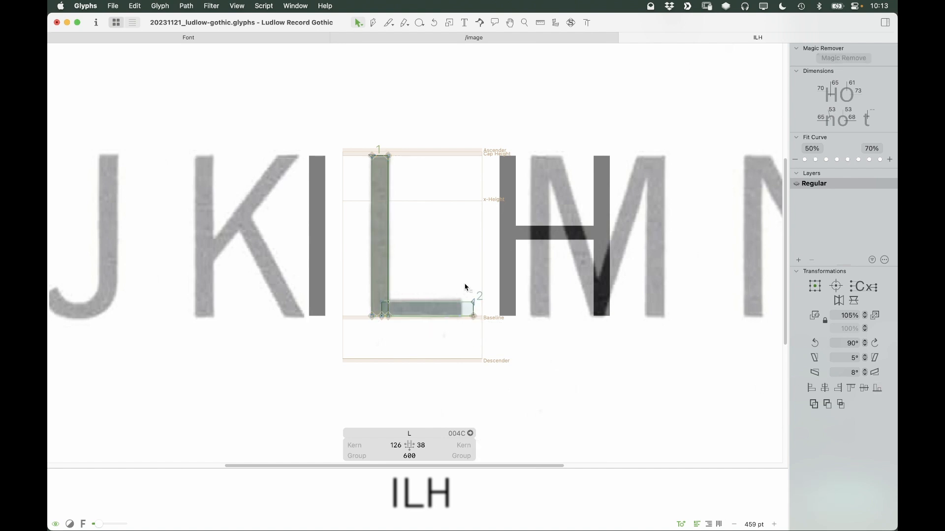
drag(466, 295, 460, 313)
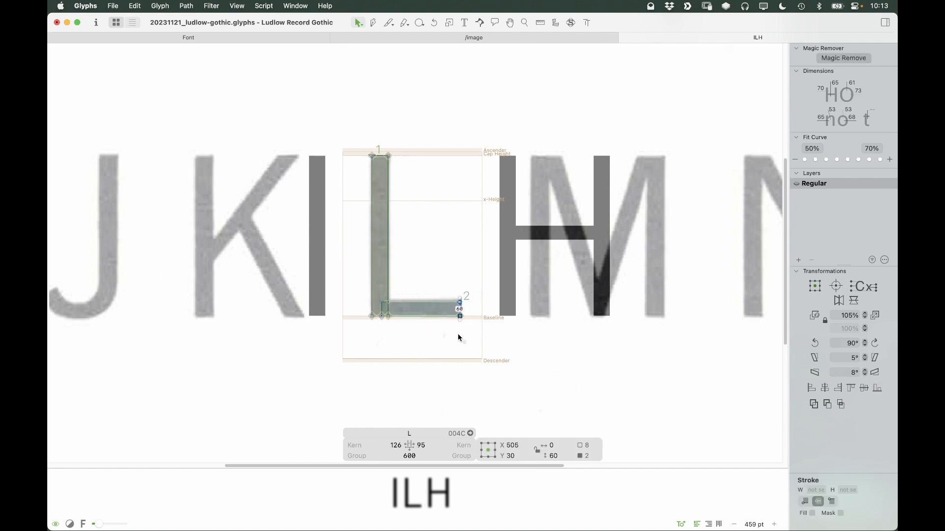
Extend the right end of the L's arm by 3 units to fit the scan
click(476, 281)
key(super+space)
drag(485, 271, 411, 357)
drag(459, 131, 512, 313)
key(Right)
key(Right)
key(Right)
drag(494, 186, 445, 347)
click(444, 348)
Set the L's left sidebearing to the metrics key H and its right sidebearing to O
key(super+minus)
key(super+minus)
key(super+minus)
key(super+minus)
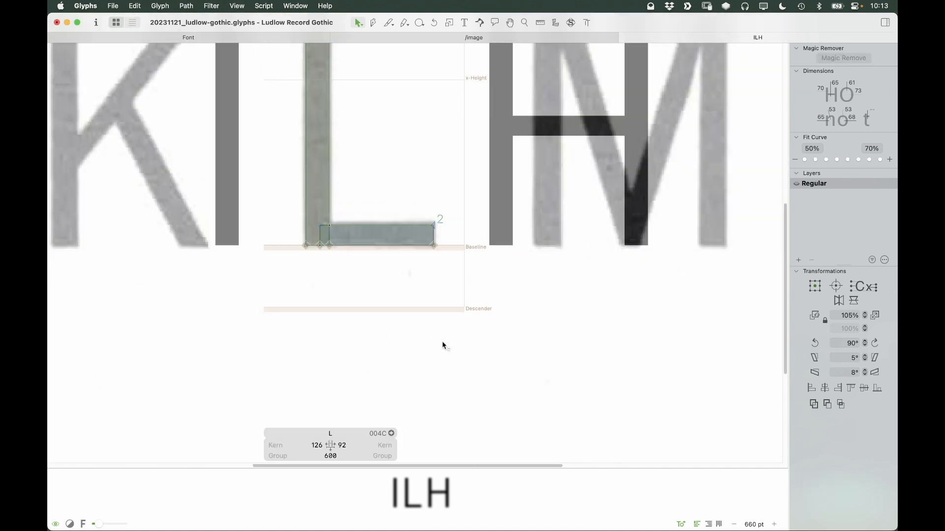
key(space)
drag(422, 273, 438, 350)
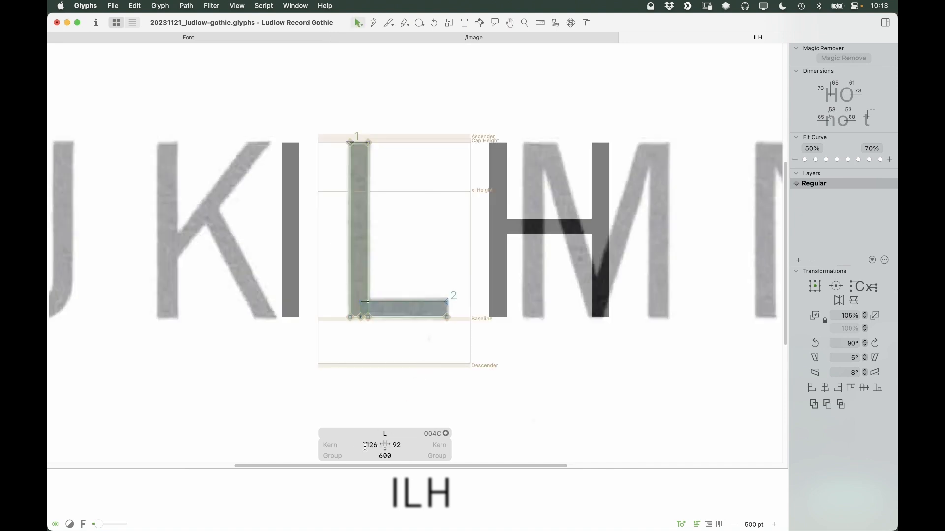
click(369, 444)
key(super+a)
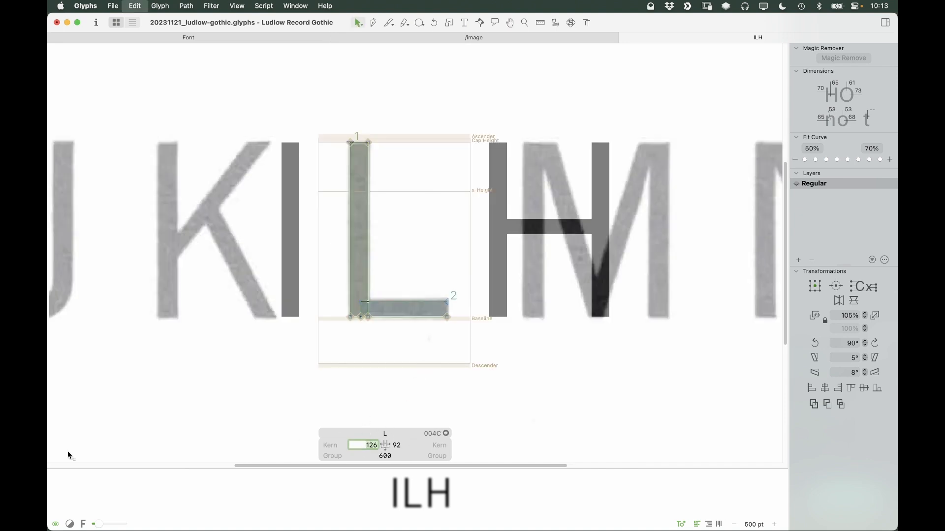
text(H)
key(Tab)
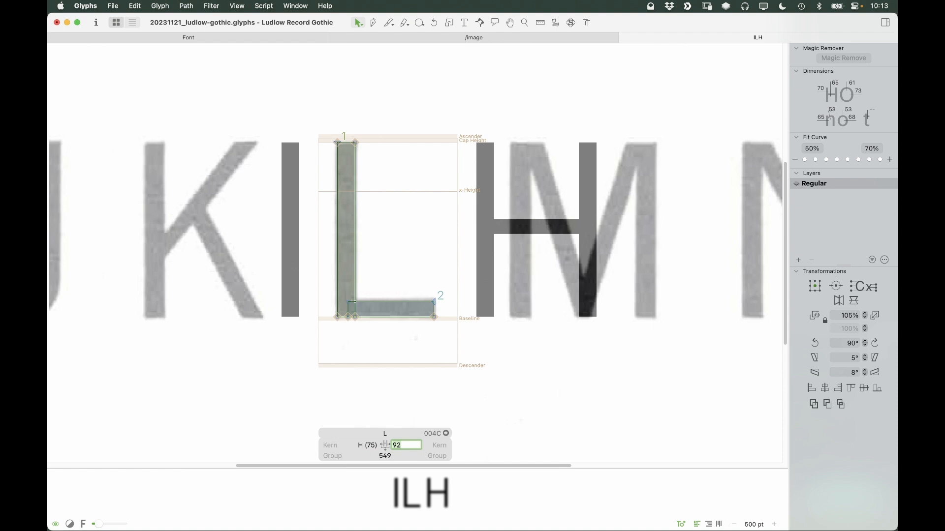
text(O)
key(Return)
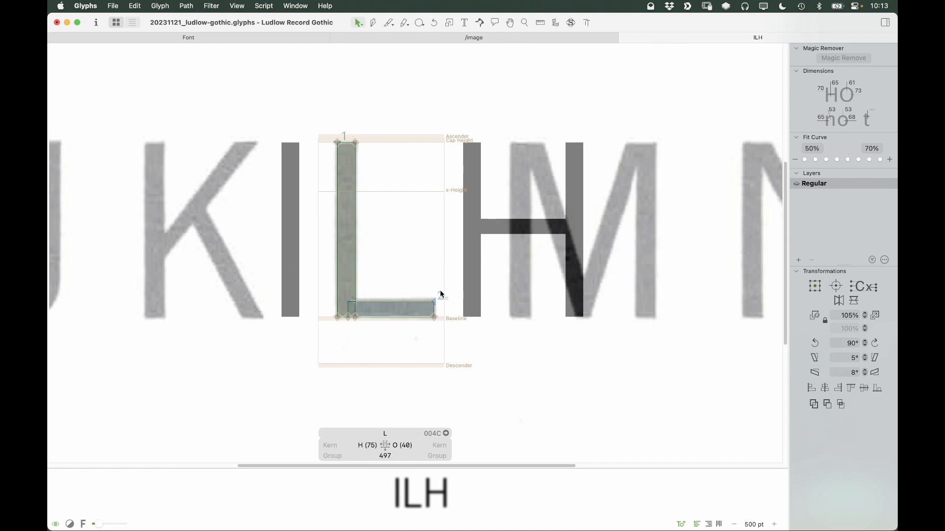
key(Escape)
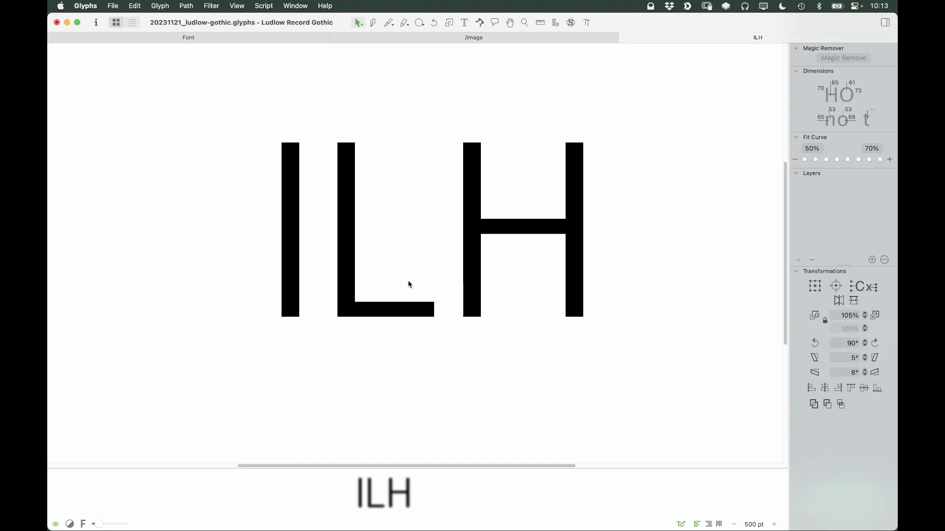
Unlock the reference scan in the L glyph and delete it
key(super+minus)
key(super+minus)
key(space)
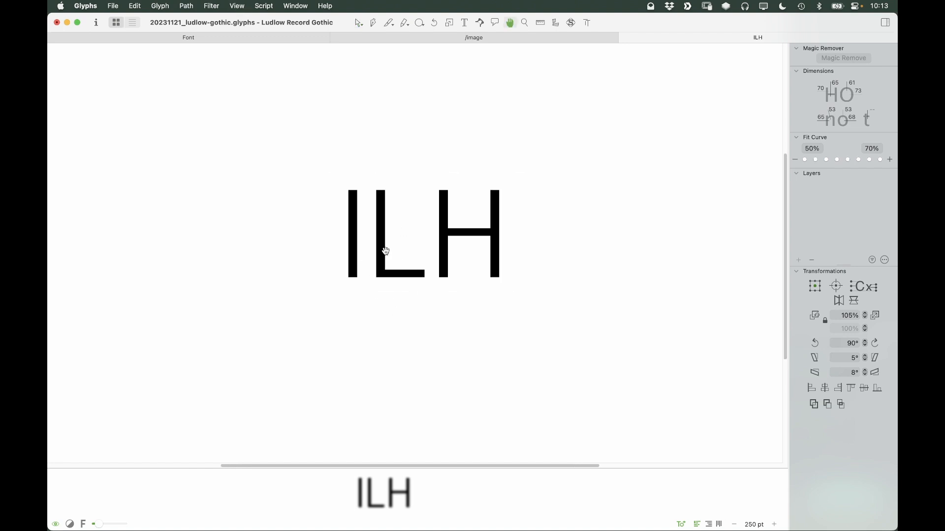
drag(385, 252, 393, 279)
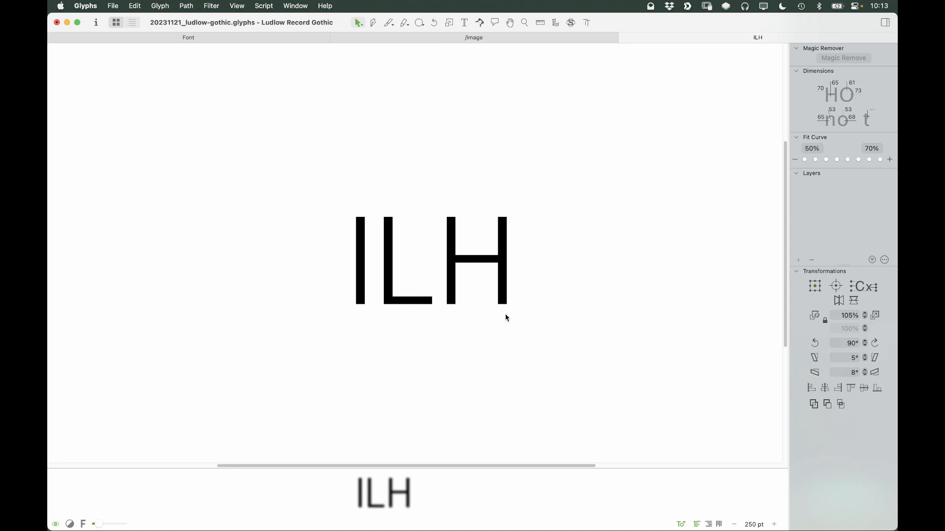
double_click(422, 269)
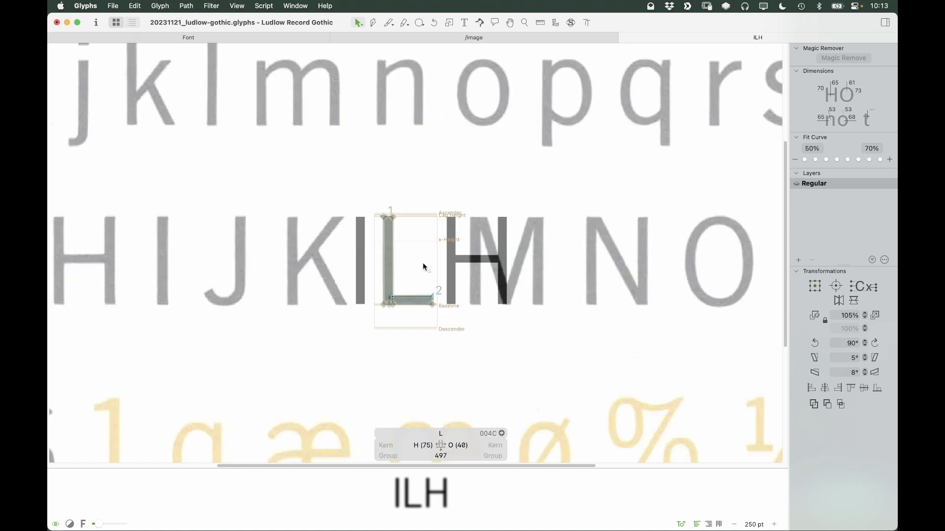
right_click(546, 238)
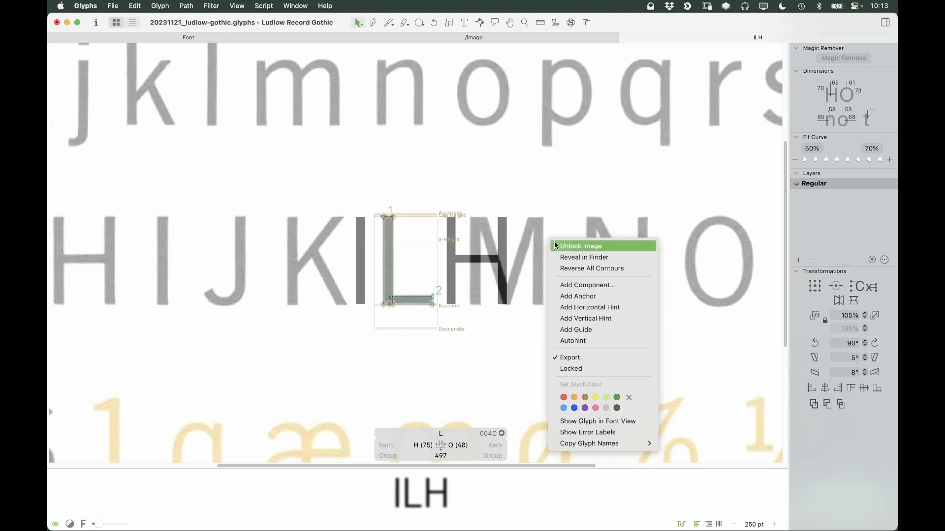
click(556, 244)
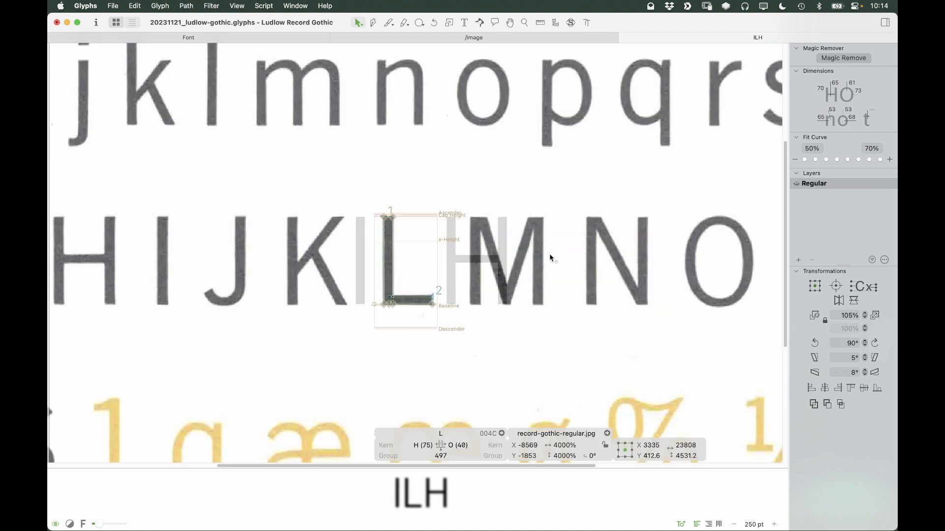
key(Delete)
Save the font file and close the ILH edit tab
key(t)
key(super+s)
key(super+w)
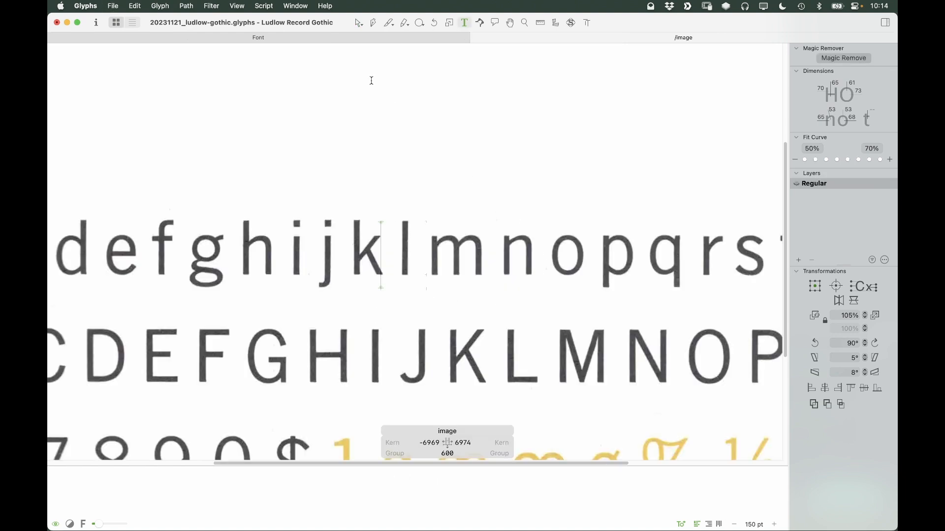
Open the capitals E, F, H, I and L together in a new edit tab from the font overview
click(318, 36)
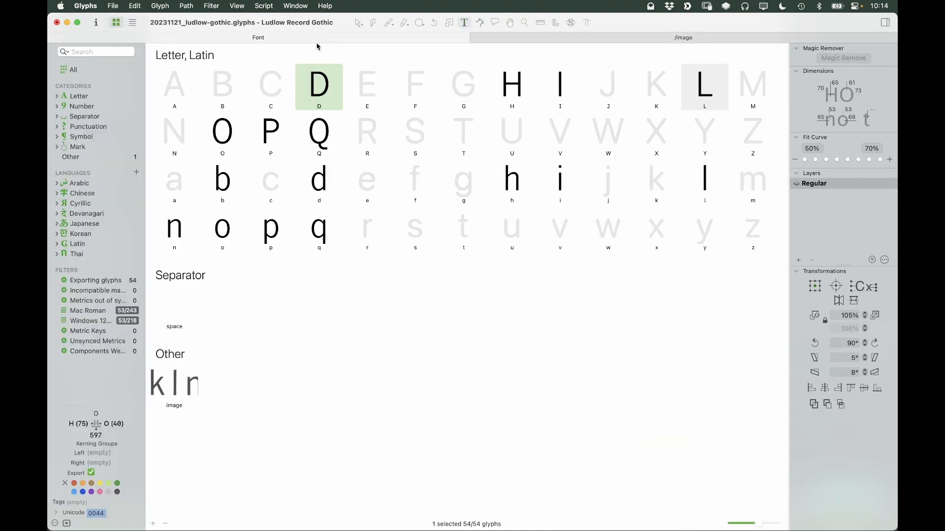
click(371, 94)
super+click(416, 88)
super+click(523, 87)
super+click(552, 85)
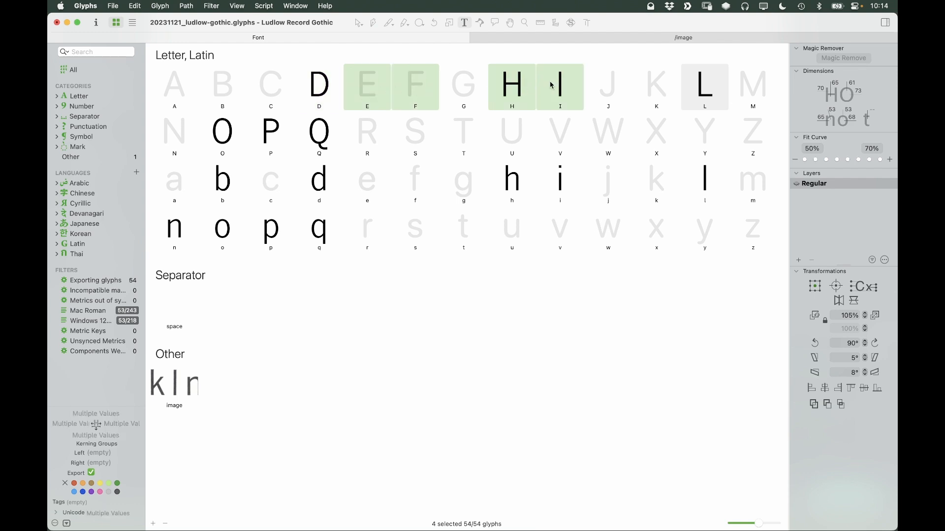
super+click(706, 88)
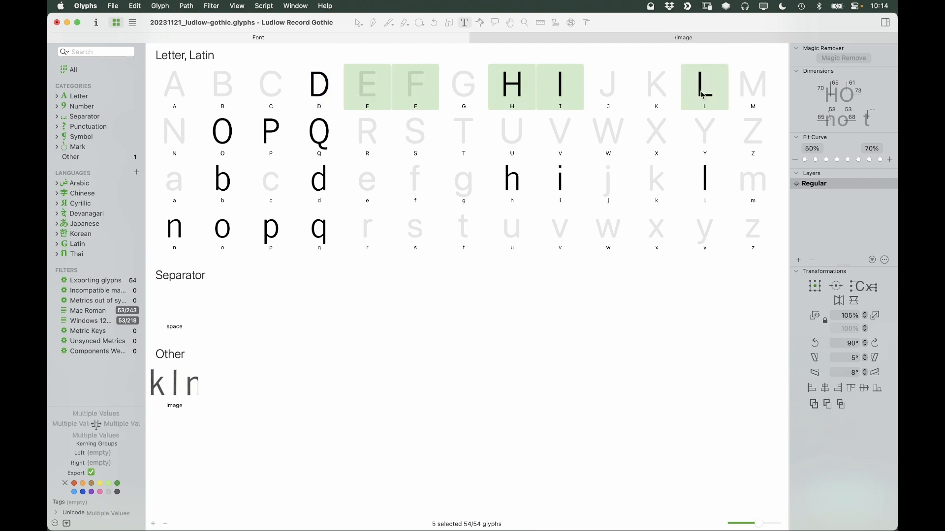
super+click(463, 140)
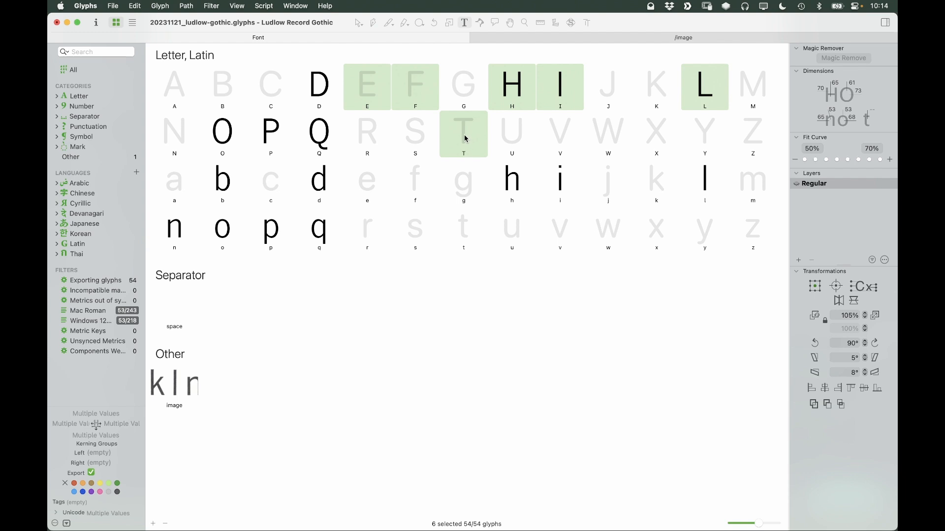
super+double_click(466, 139)
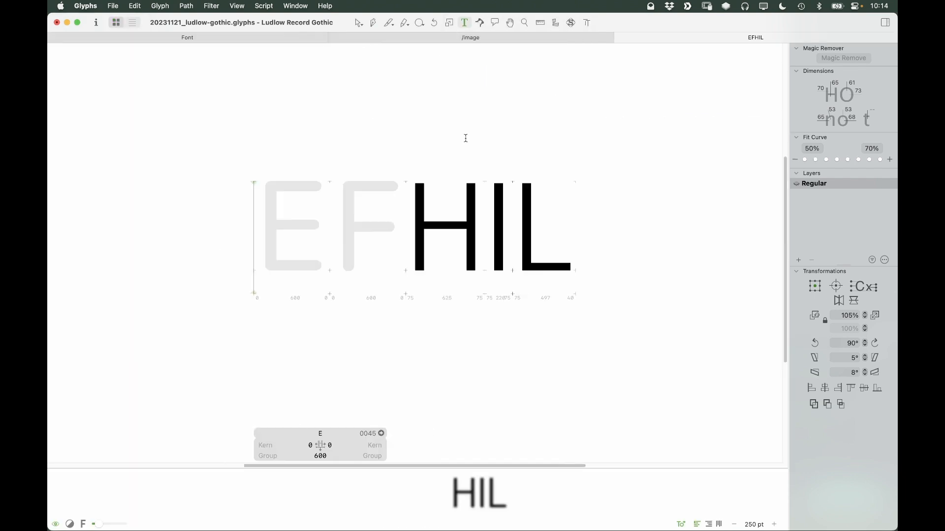
Append the capital T to the letters E, F, H, I and L in the edit tab
click(545, 39)
click(265, 40)
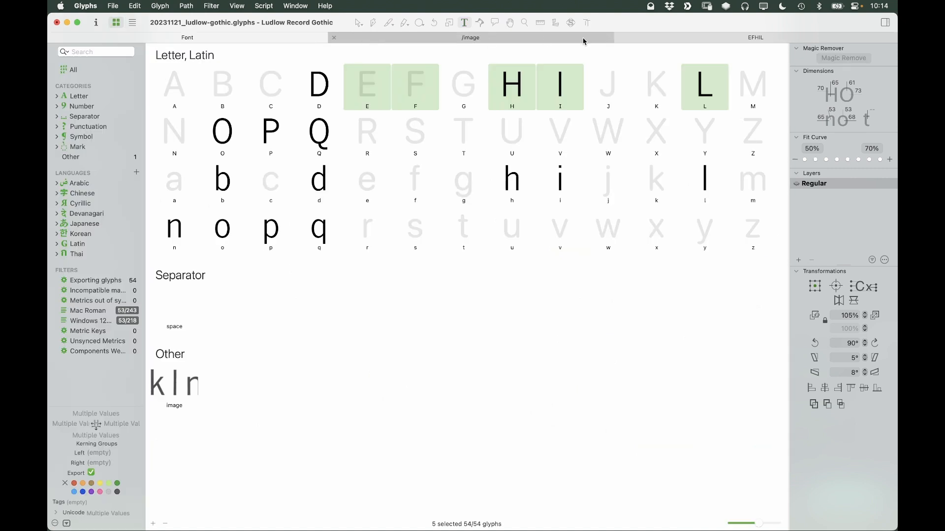
click(707, 38)
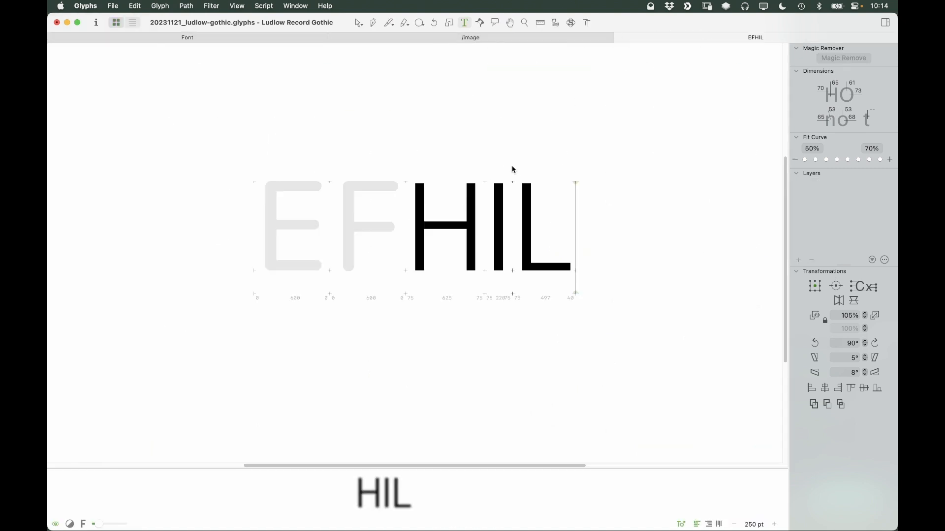
text(T)
key(Escape)
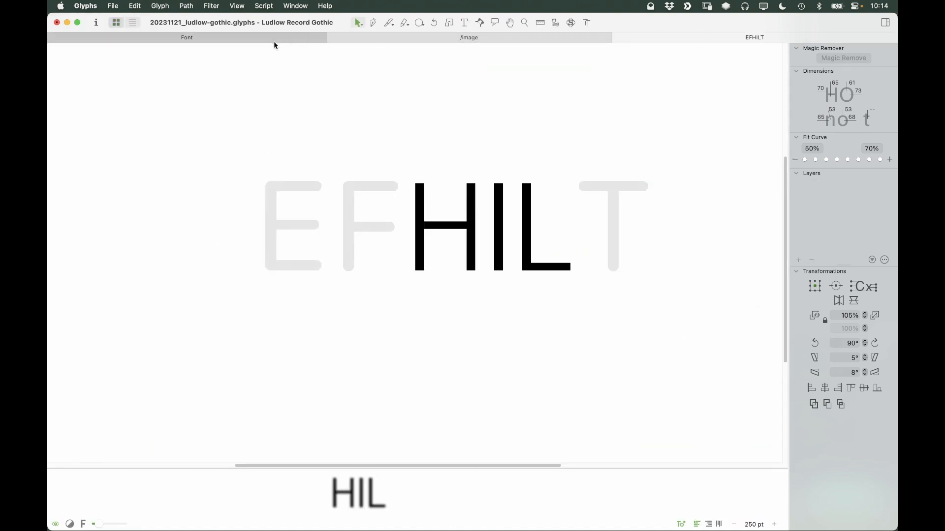
click(305, 38)
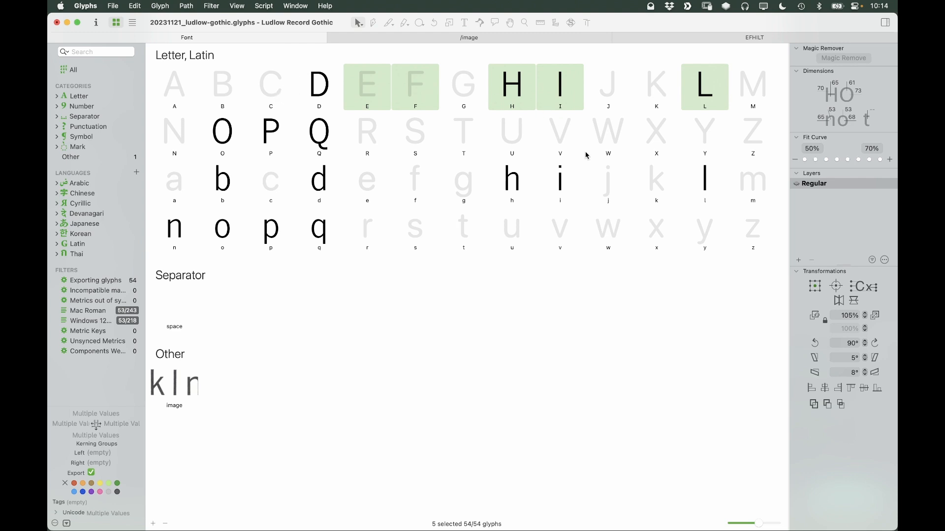
click(546, 143)
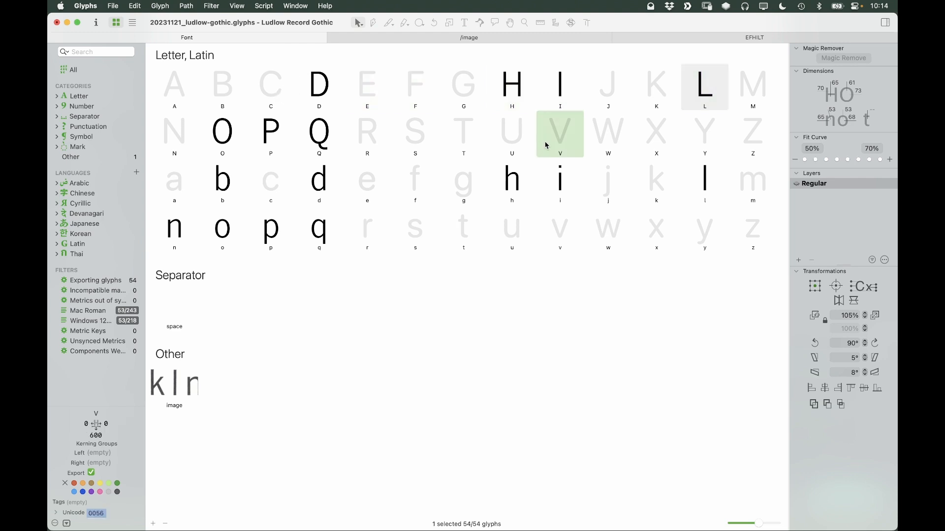
click(704, 41)
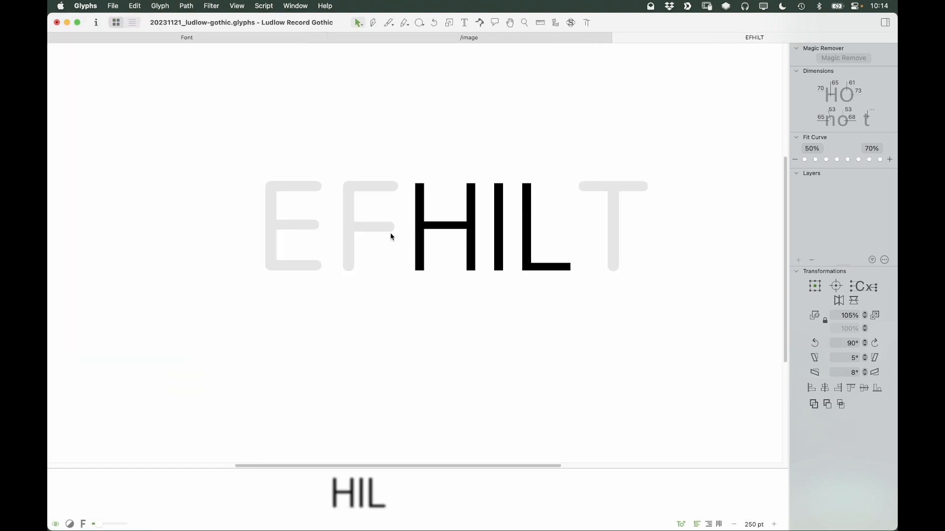
Place the reference scan record-gothic-regular.jpg in the E glyph and move it roughly towards its capital E
double_click(309, 237)
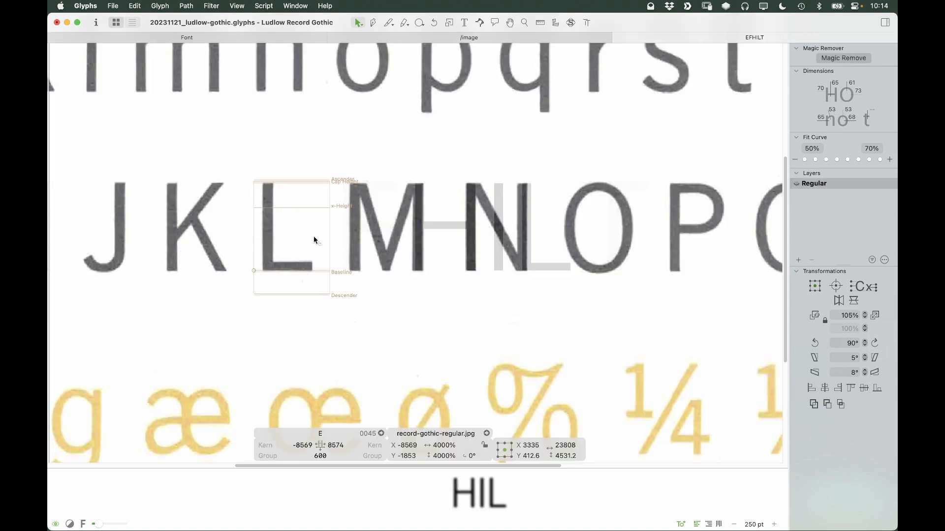
click(444, 227)
click(283, 237)
drag(217, 245, 688, 206)
Nudge the scan horizontally to X -3765 so its capital E sits within the glyph's width, and lock the image
key(super+shift+Right)
key(super+shift+Right)
key(super+shift+Right)
key(super+shift+Right)
key(super+shift+Right)
key(super+shift+Right)
key(super+shift+Right)
key(super+shift+Right)
key(super+shift+Right)
key(super+shift+Right)
key(super+shift+Right)
key(super+shift+Right)
key(super+shift+Right)
key(super+shift+Right)
key(super+shift+Right)
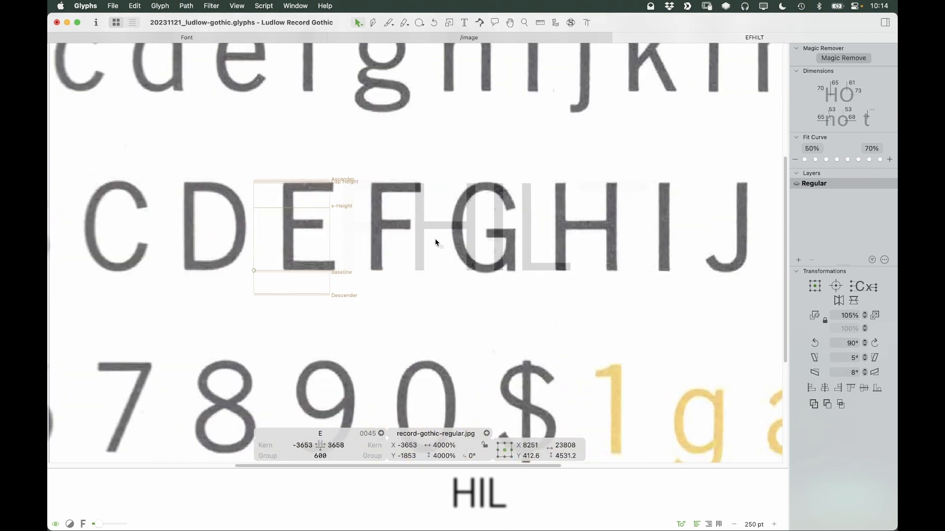
key(super+shift+Left)
key(shift+Right)
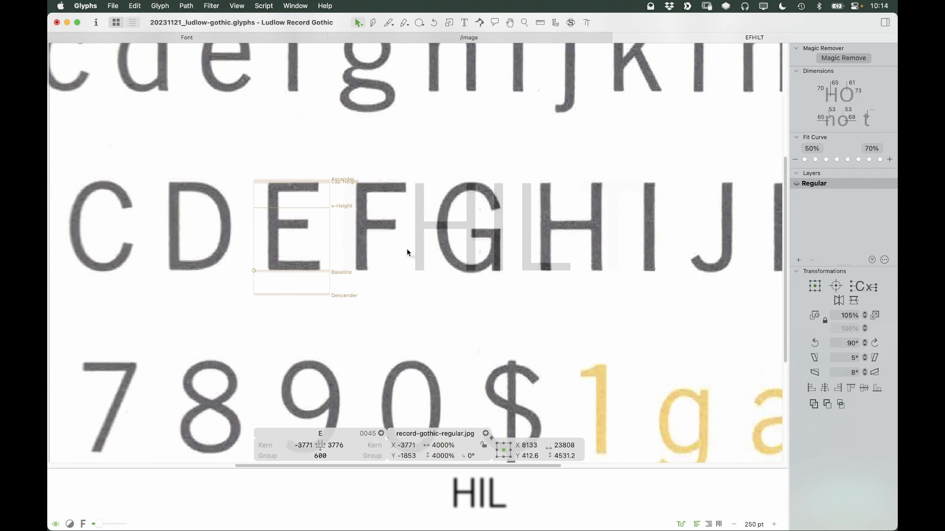
key(Left)
right_click(333, 242)
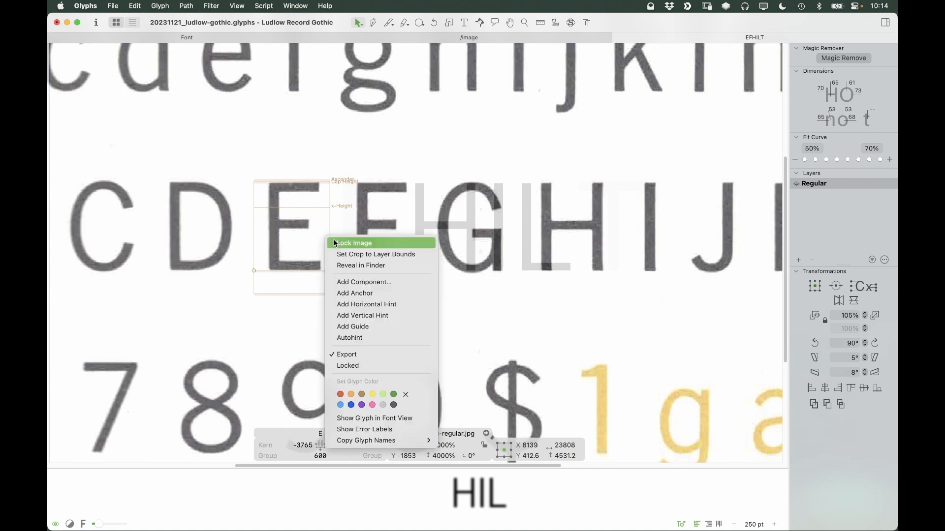
key(Escape)
Copy the L's outlines into the E glyph and shift them 50 units right onto the scanned E's stem
double_click(544, 228)
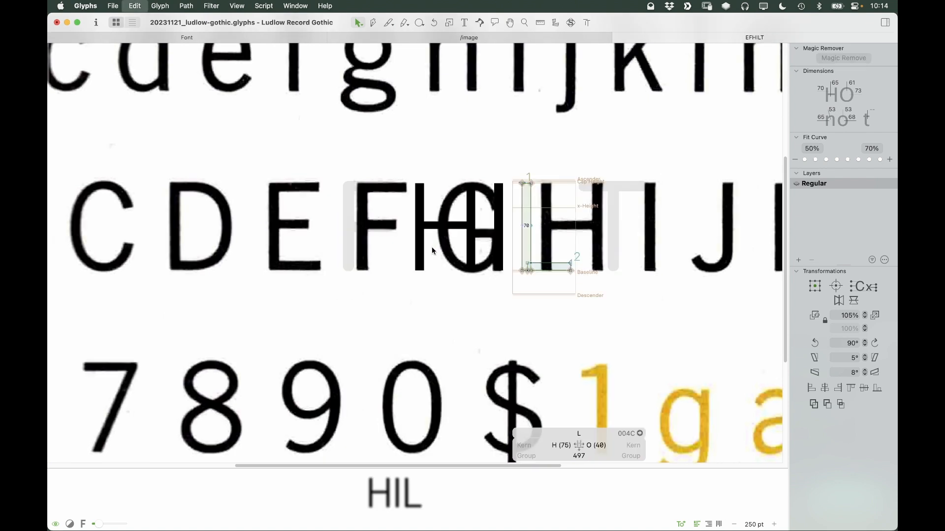
double_click(301, 252)
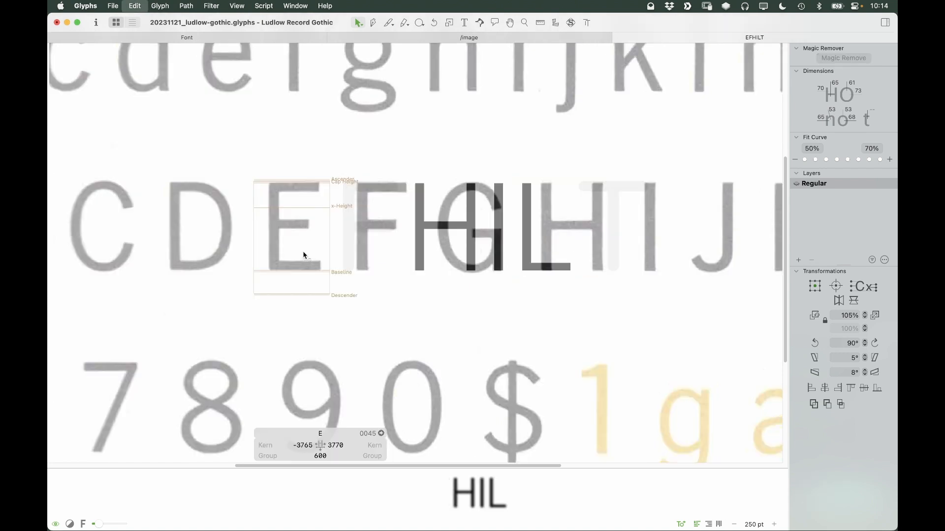
key(super+v)
key(z)
click(294, 223)
key(shift+Right)
key(shift+Right)
key(shift+Right)
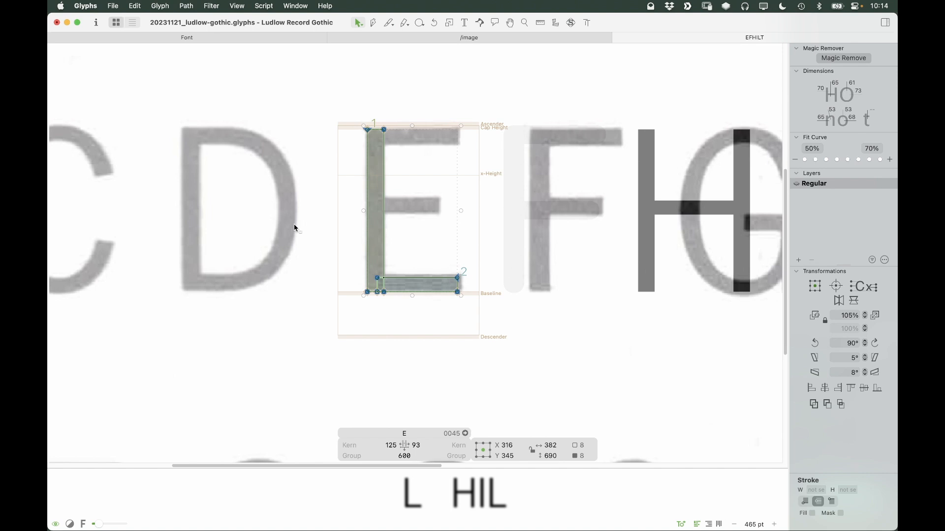
click(471, 251)
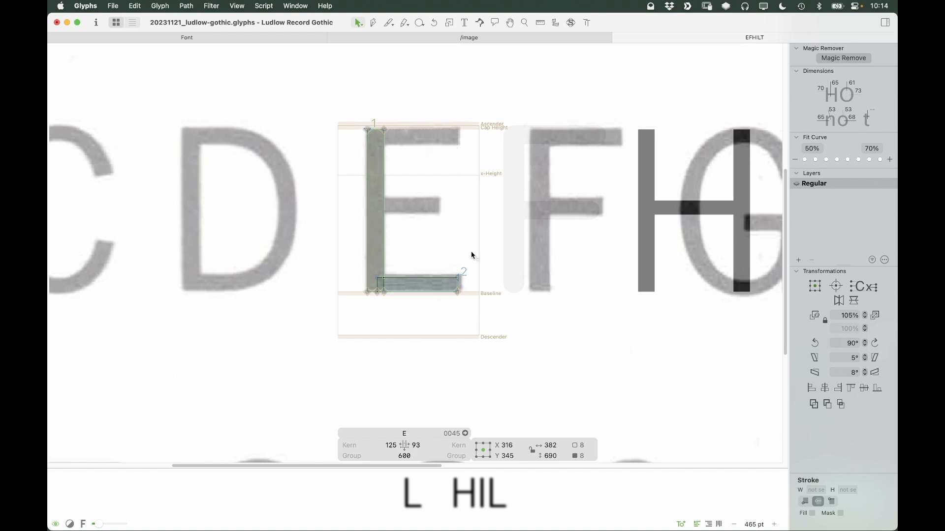
Duplicate the E's bottom arm and align the copy with the top of the stem
double_click(440, 279)
key(super+c)
key(super+v)
click(440, 154)
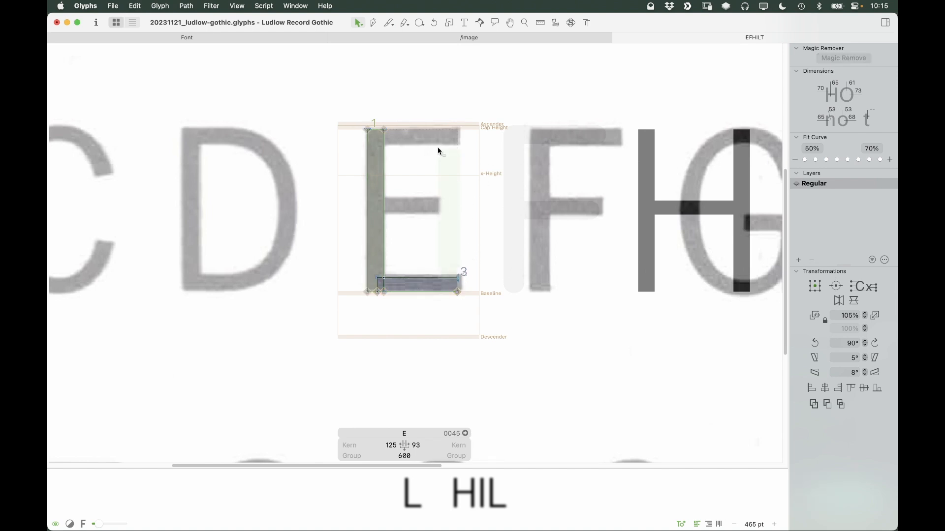
click(457, 291)
double_click(456, 290)
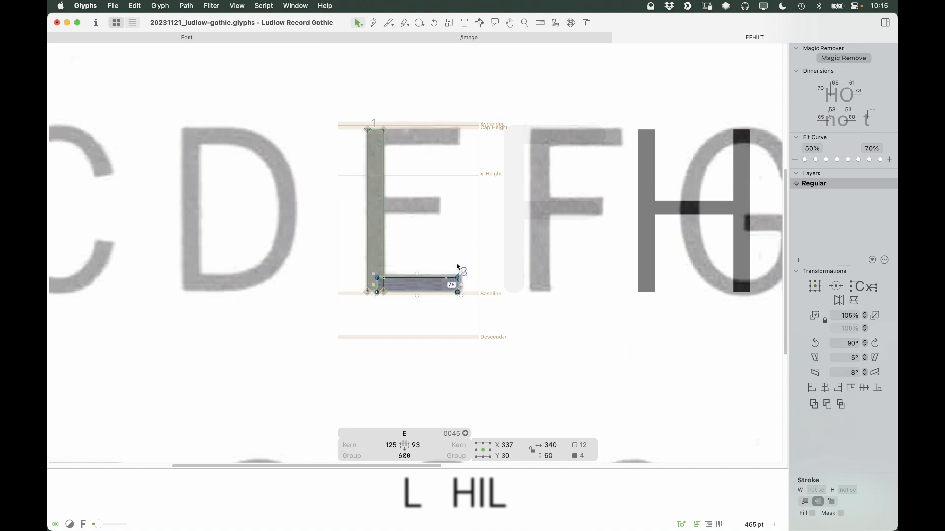
drag(456, 288, 458, 214)
shift+double_click(377, 150)
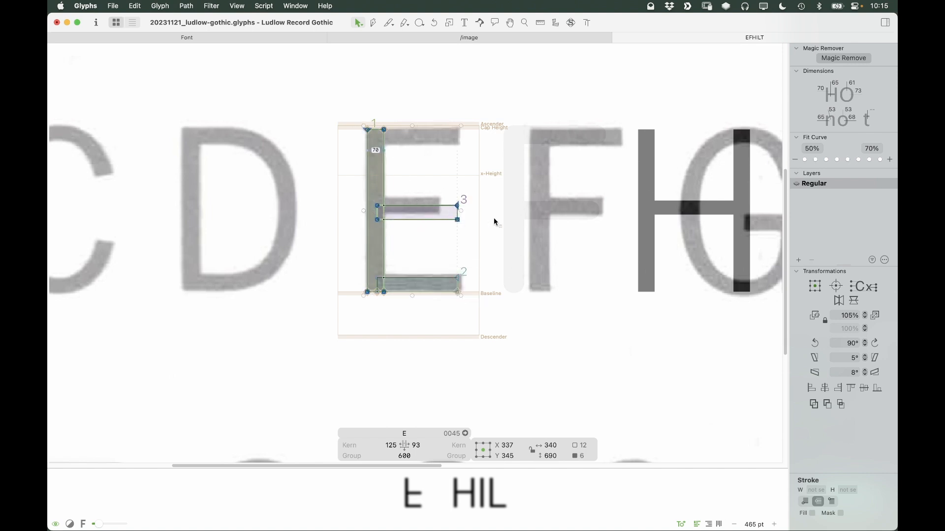
click(851, 388)
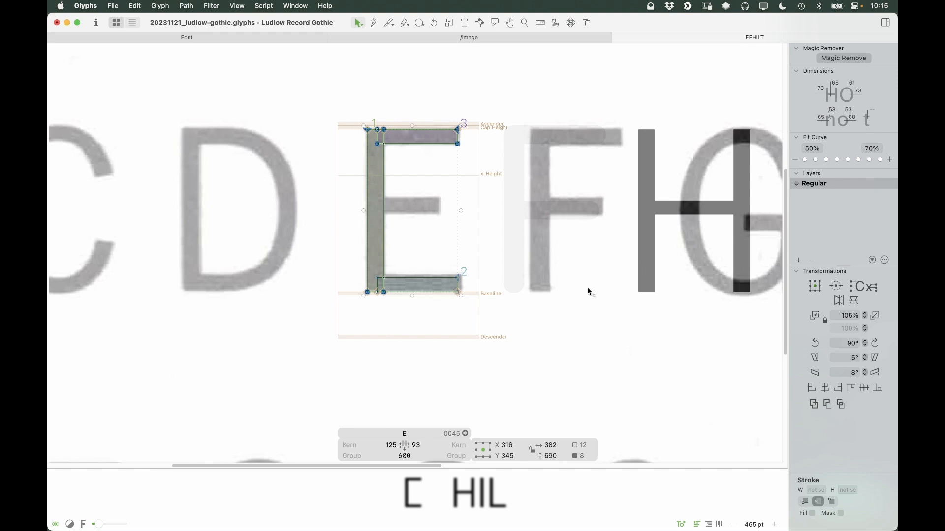
click(502, 175)
Lengthen the E's bottom arm by 15 units at its right end to match the scan
drag(480, 256, 442, 342)
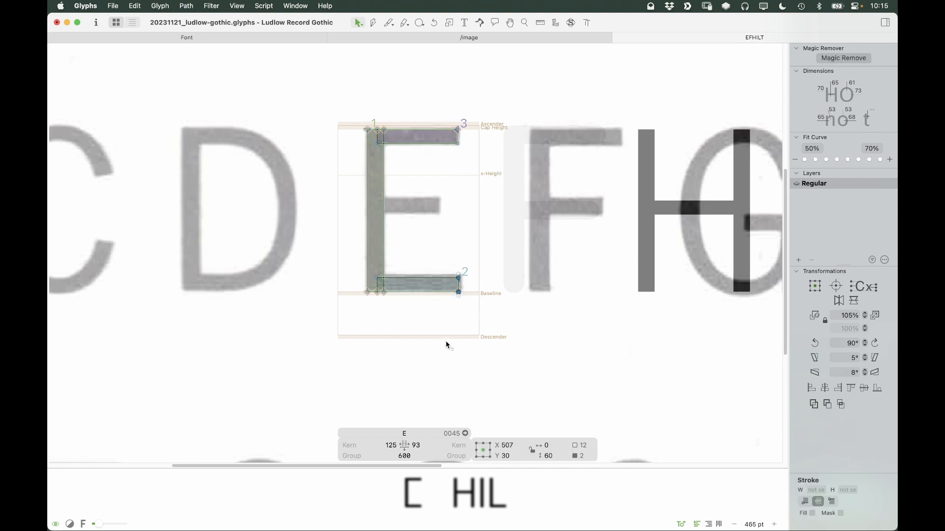
key(Right)
key(Right)
key(Right)
key(Right)
key(Right)
key(Left)
click(434, 224)
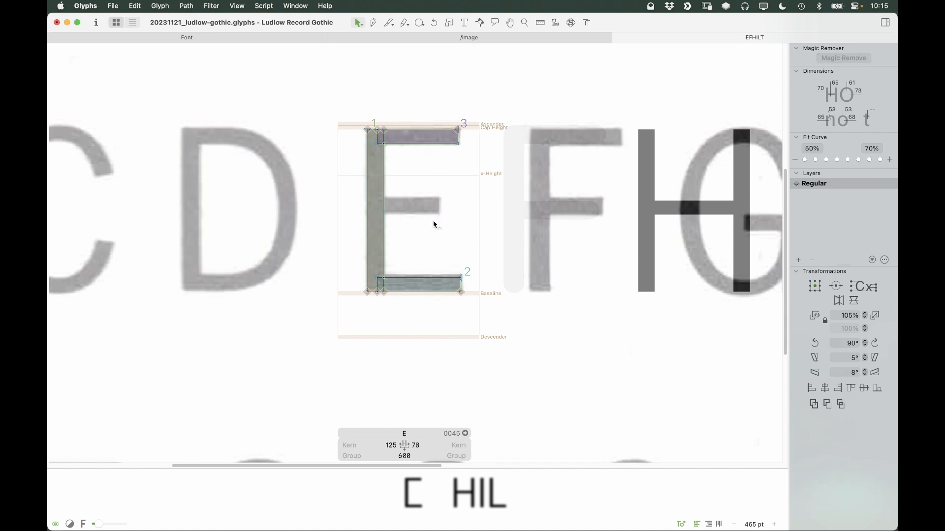
Duplicate the E's top arm and place the copy over the scanned middle arm, centred at Y 366
click(430, 131)
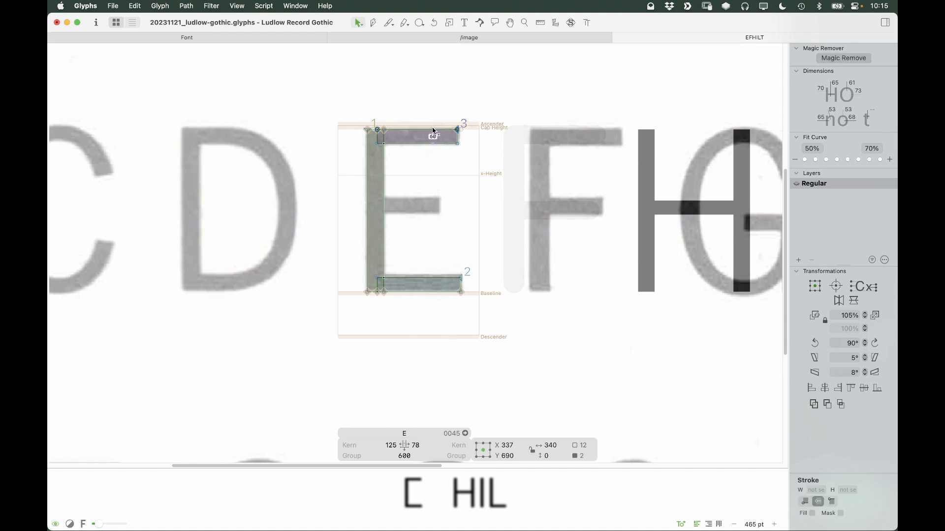
key(super+c)
key(super+v)
drag(458, 131, 453, 243)
Shorten the E's middle arm by moving its right end to about X 433, matching the scan
key(Left)
key(Left)
key(Left)
key(Left)
key(Left)
key(Left)
key(Left)
key(Left)
key(Left)
key(Left)
key(Left)
key(Left)
key(Left)
key(Left)
key(Left)
key(Left)
key(Left)
key(Left)
key(Left)
key(Left)
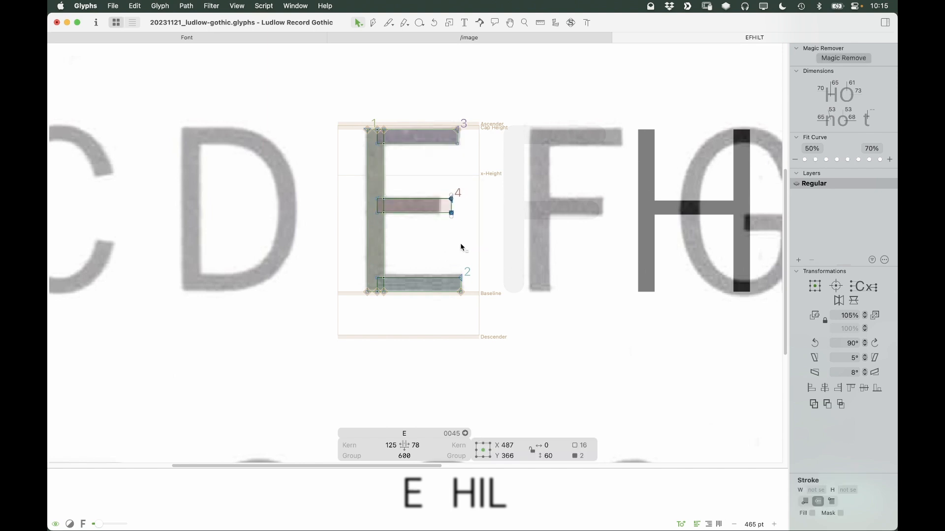
key(Left)
key(Left)
key(Left)
key(Left)
key(Left)
key(Left)
key(Left)
key(Left)
key(Left)
key(Left)
key(Left)
key(Left)
key(Left)
key(Left)
key(Left)
key(Left)
key(Left)
key(Left)
key(Left)
key(Left)
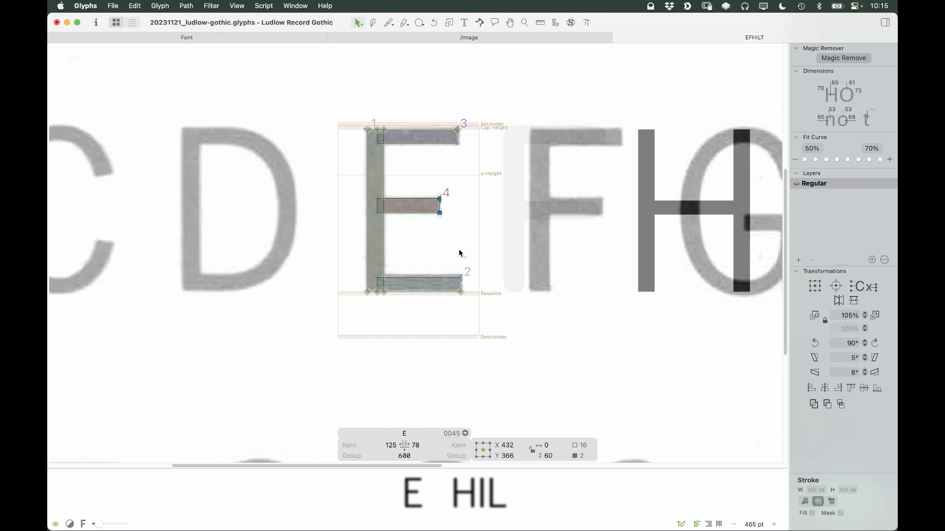
key(Right)
key(space)
drag(472, 244, 369, 270)
Unlock the reference scan in the E glyph, cut it and paste it into the F glyph
key(super+a)
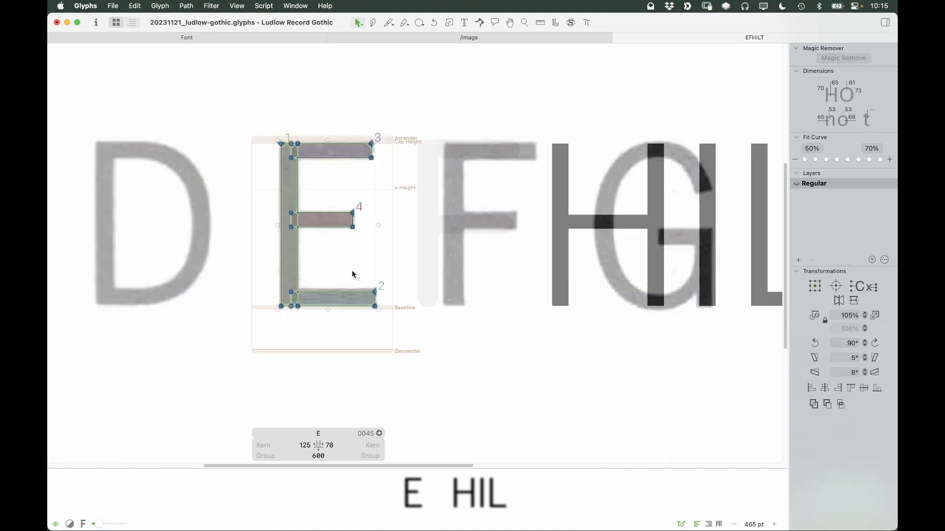
click(370, 265)
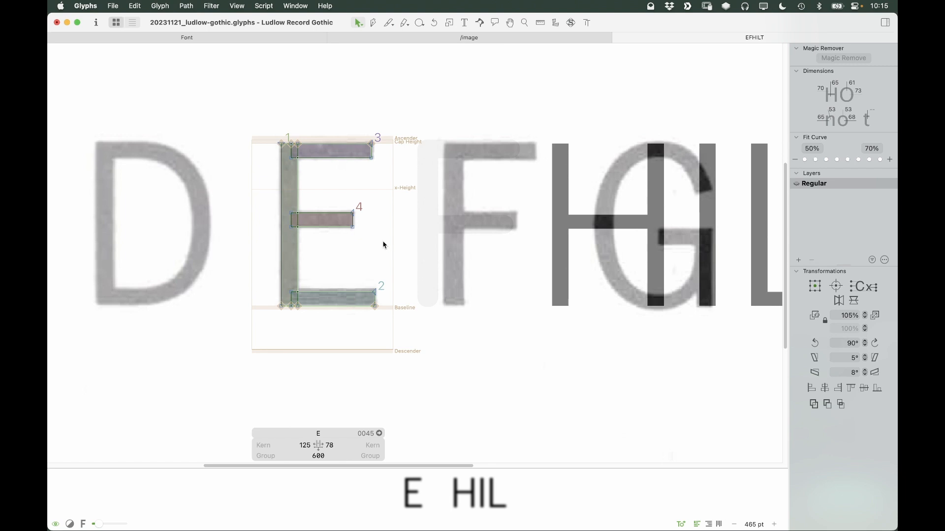
right_click(385, 246)
click(387, 249)
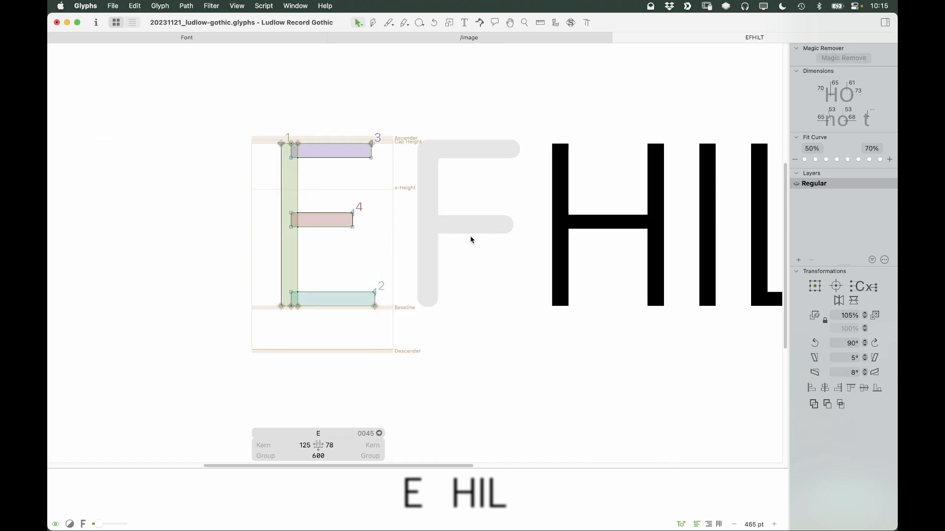
double_click(470, 239)
key(super+v)
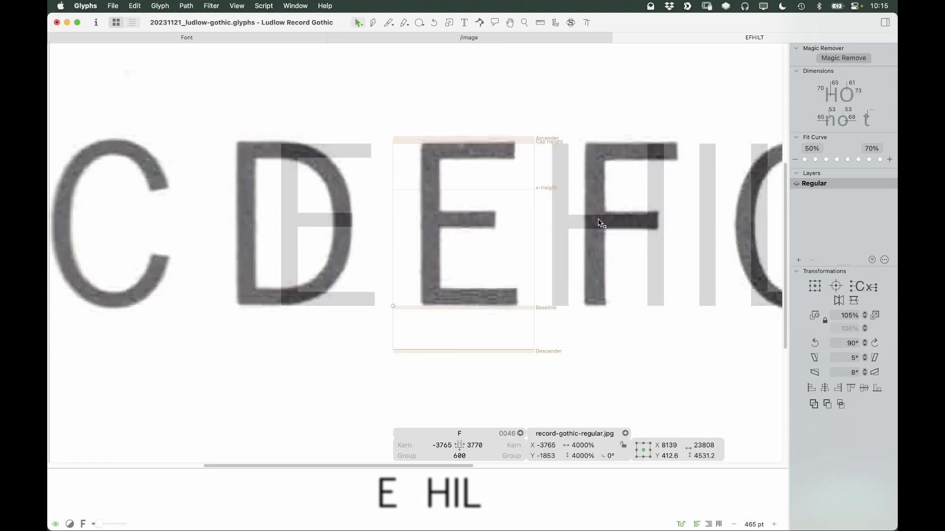
Move the scan to X -4455 so its capital F sits within the F glyph's width, and lock the image
drag(600, 222, 486, 229)
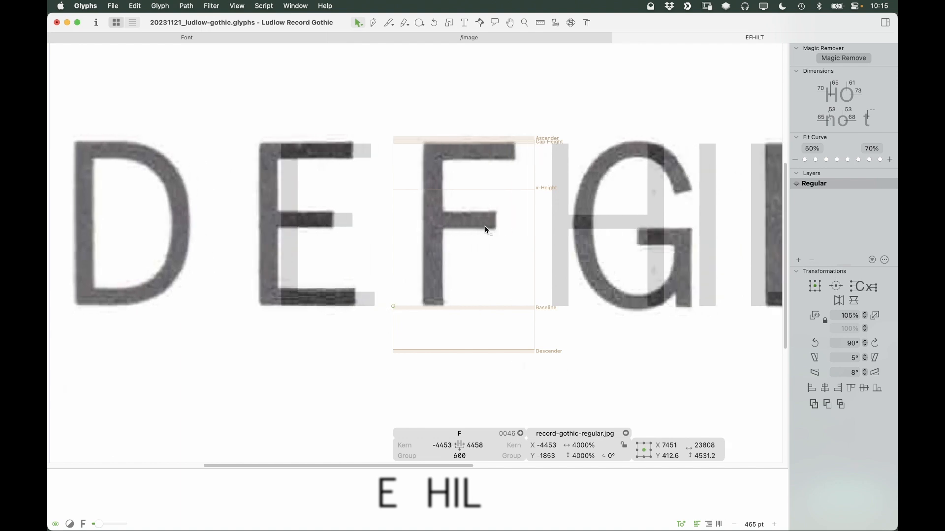
right_click(483, 216)
click(424, 215)
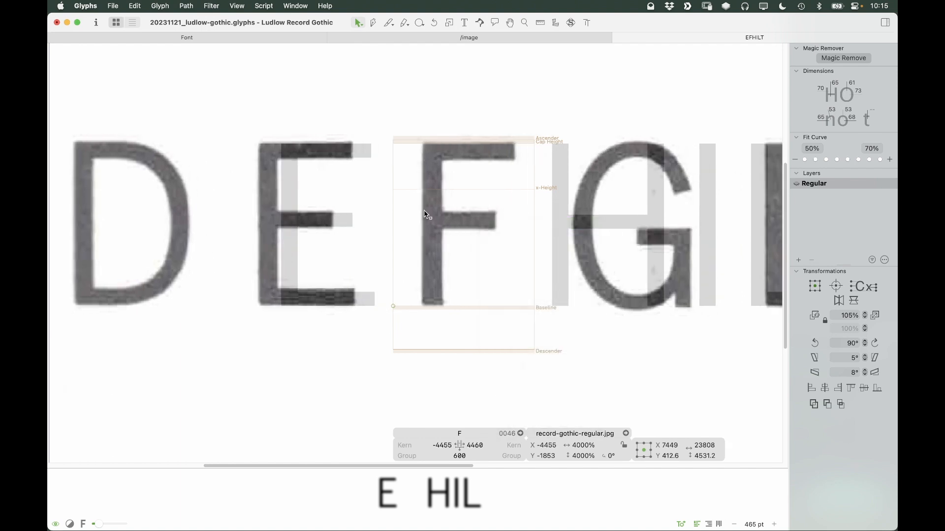
Set the E's left sidebearing to the metrics key H and its right sidebearing to O
double_click(352, 218)
key(super+a)
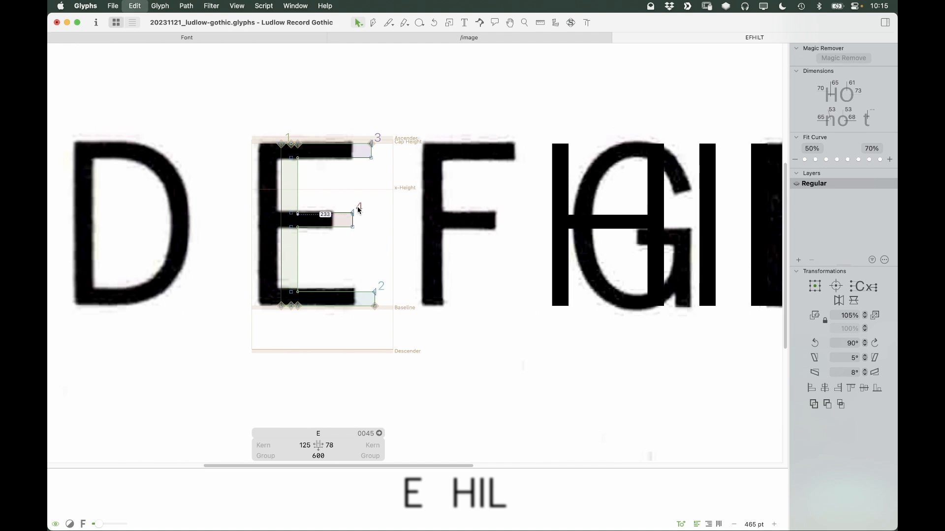
click(297, 445)
key(super+a)
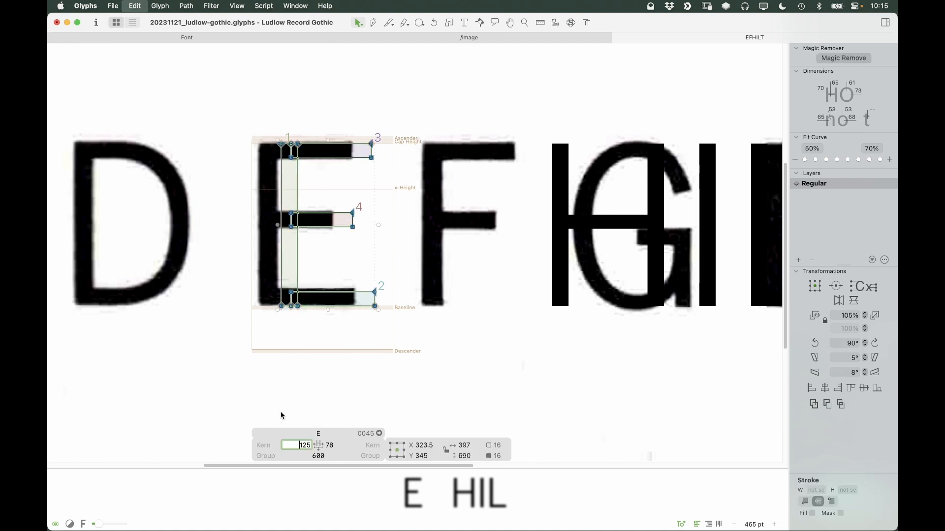
text(=H)
key(Tab)
text(O)
key(Return)
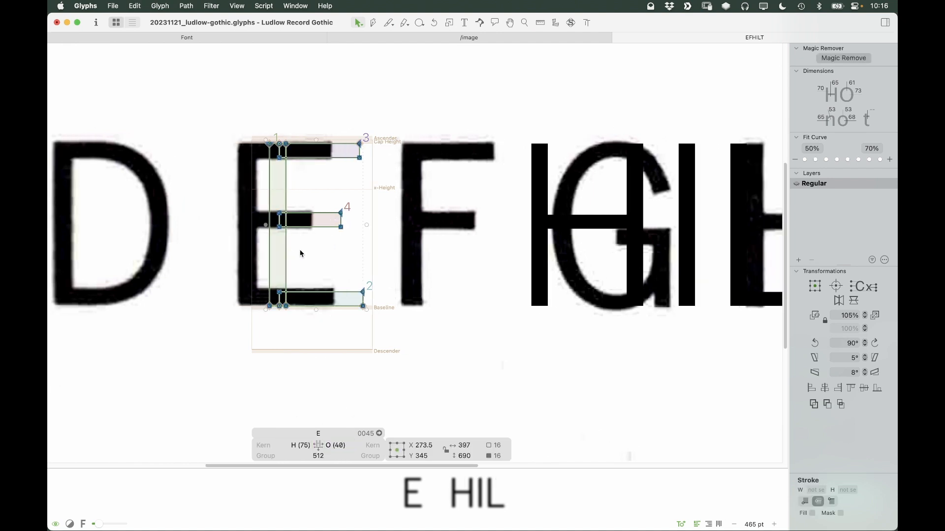
click(367, 201)
key(space)
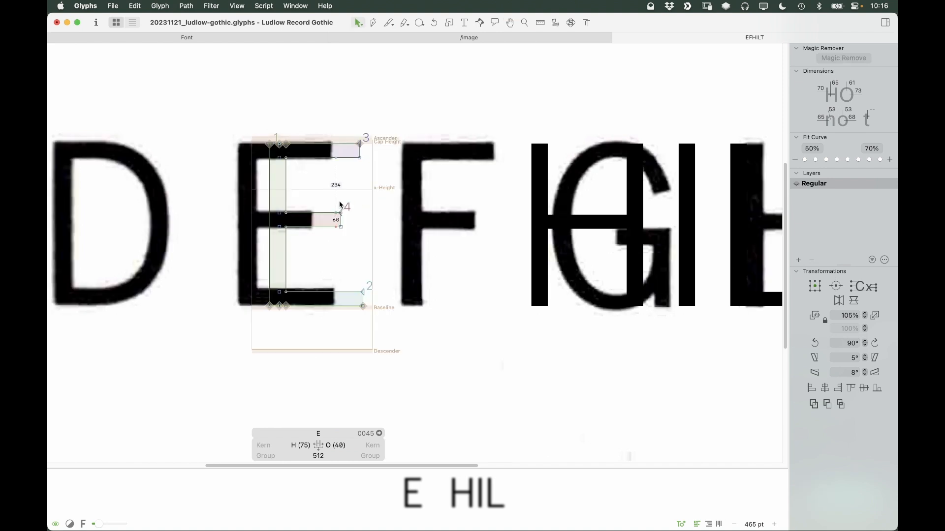
Copy all the E's outlines into the F glyph and shift them 50 units right onto the scanned F
key(super+a)
key(super+c)
double_click(450, 200)
key(super+v)
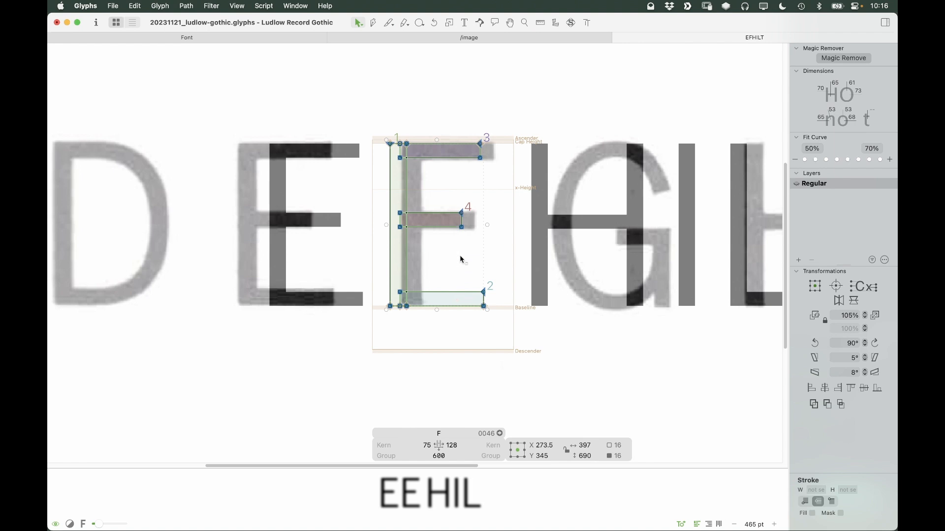
key(shift+Right)
key(shift+Right)
key(shift+Right)
key(shift+Right)
key(shift+Right)
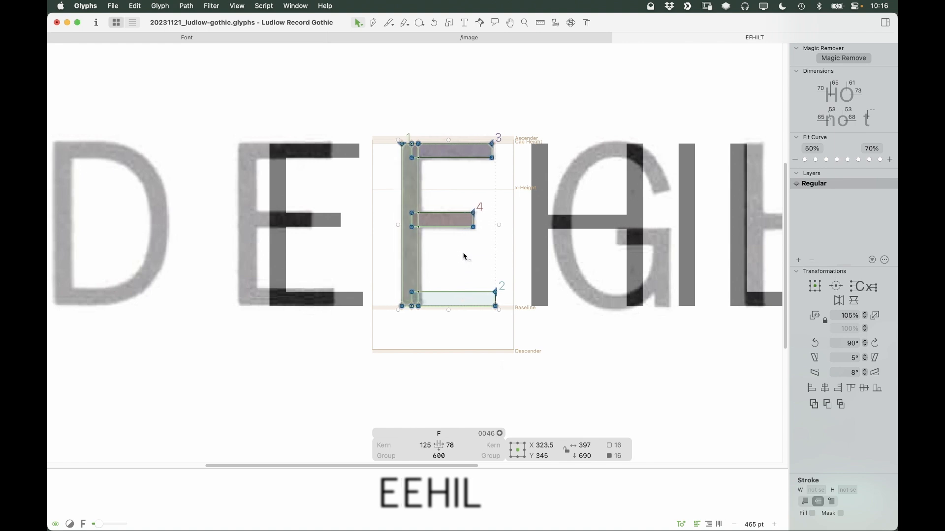
Shift all the F's outlines 8 units right so the stem covers the scanned F's stem
key(Right)
key(Right)
key(Right)
key(Right)
key(Right)
key(Right)
key(Right)
key(Right)
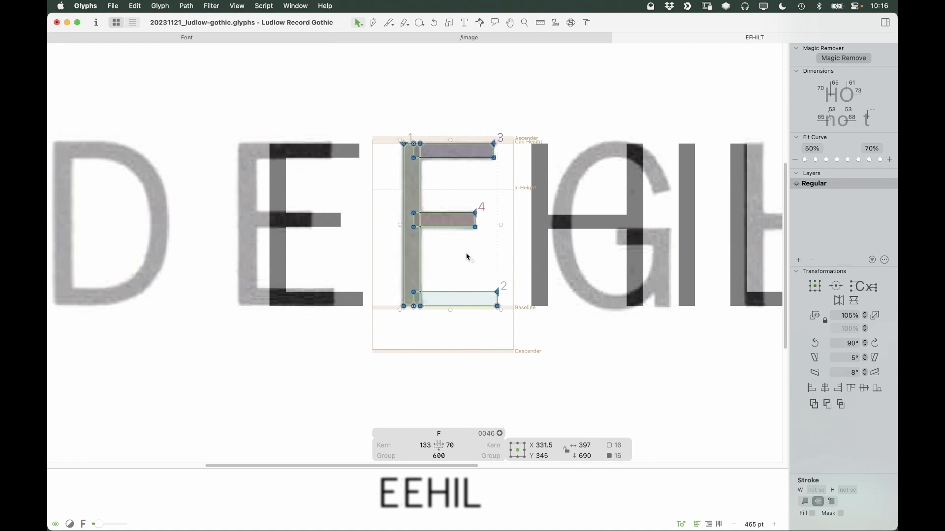
Delete the bottom bar left over from the E in the F glyph
click(494, 251)
drag(489, 205, 469, 261)
click(512, 258)
double_click(475, 292)
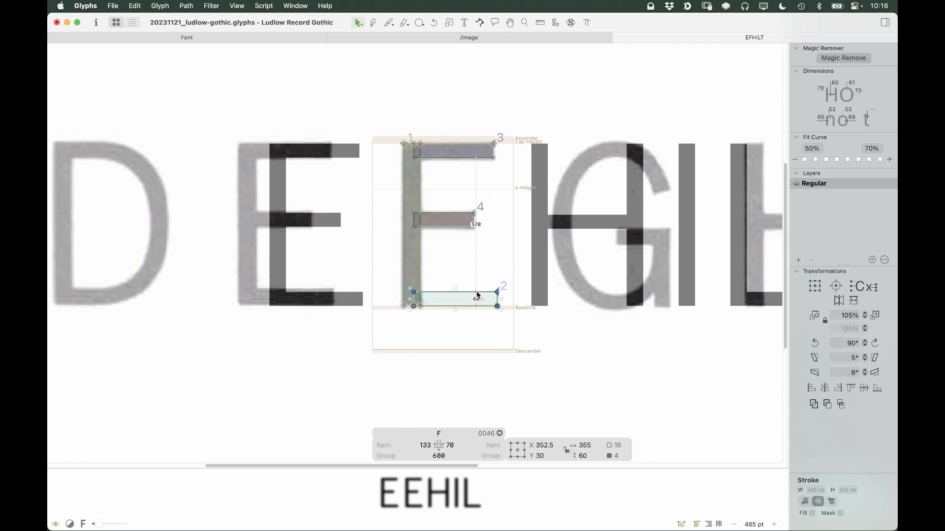
click(474, 282)
click(474, 295)
key(BackSpace)
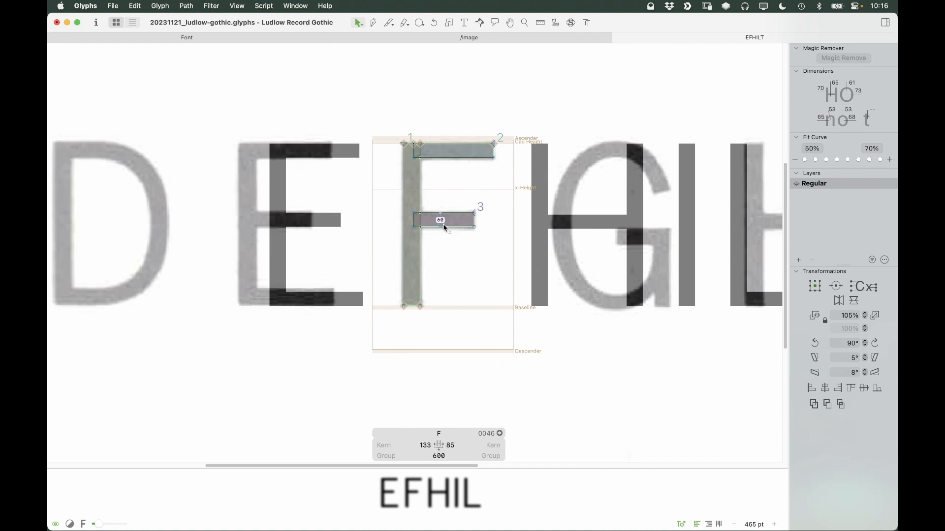
Lower the F's middle bar slightly to Y 362 to match the scan
click(443, 224)
key(Down)
key(Down)
key(Down)
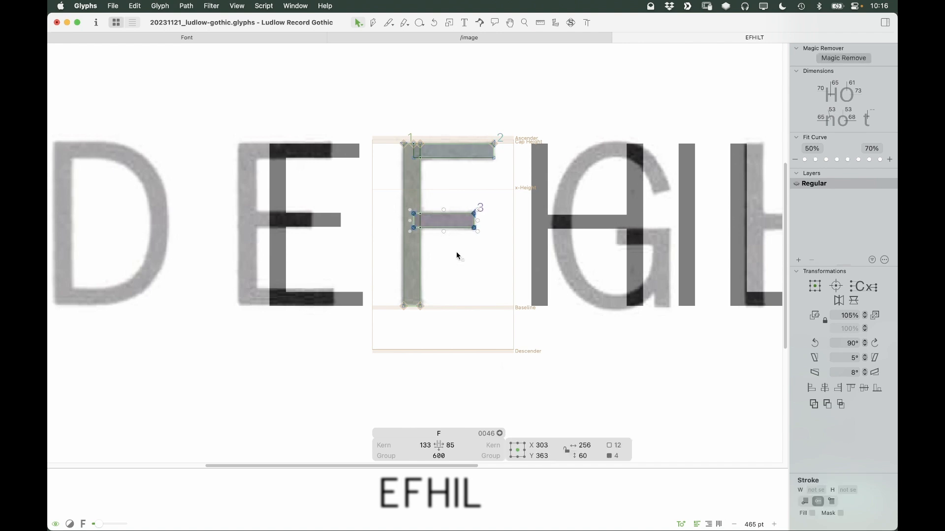
click(456, 252)
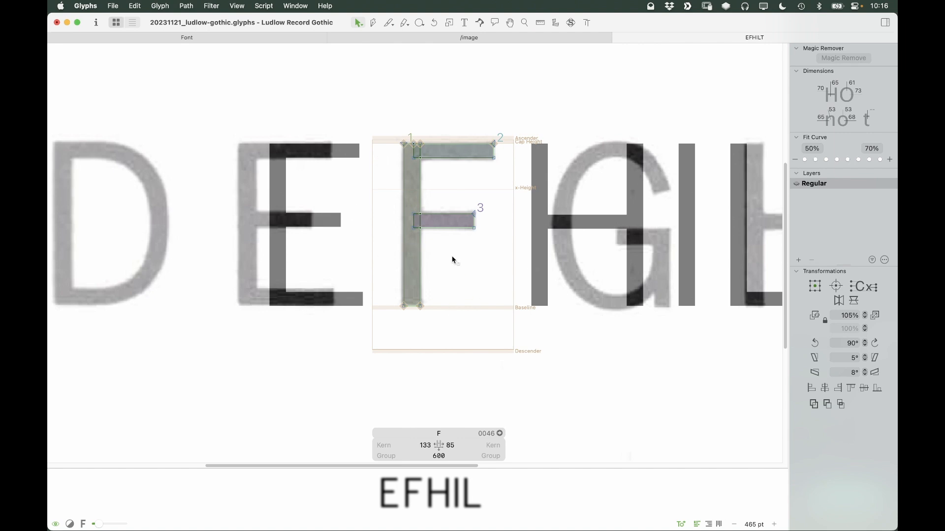
Try the F's middle bar lower at about Y 336, and raise it back to Y 362
click(450, 216)
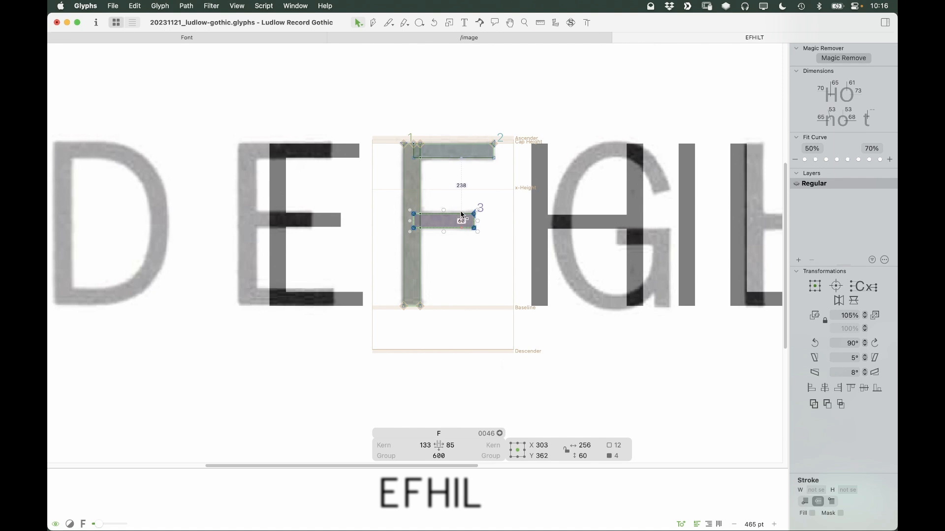
drag(459, 217, 461, 223)
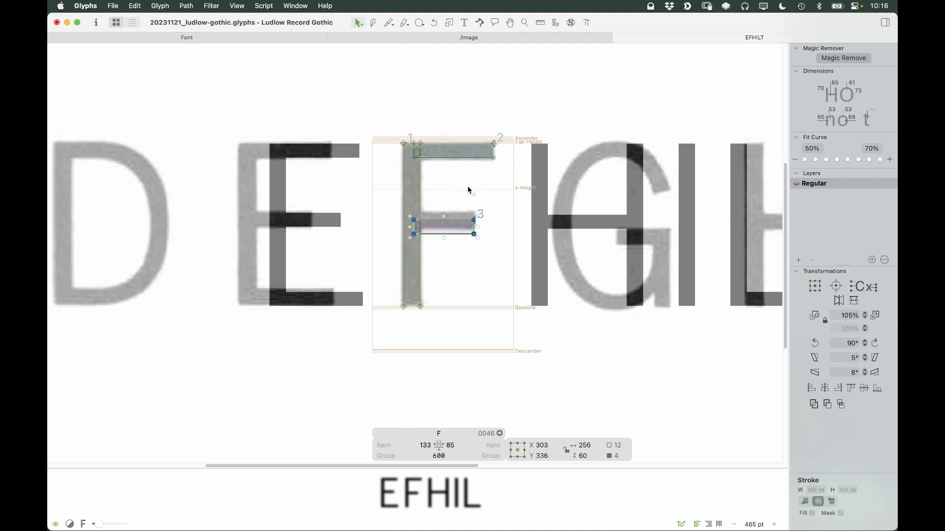
key(Up)
key(Up)
key(Up)
key(Up)
key(Up)
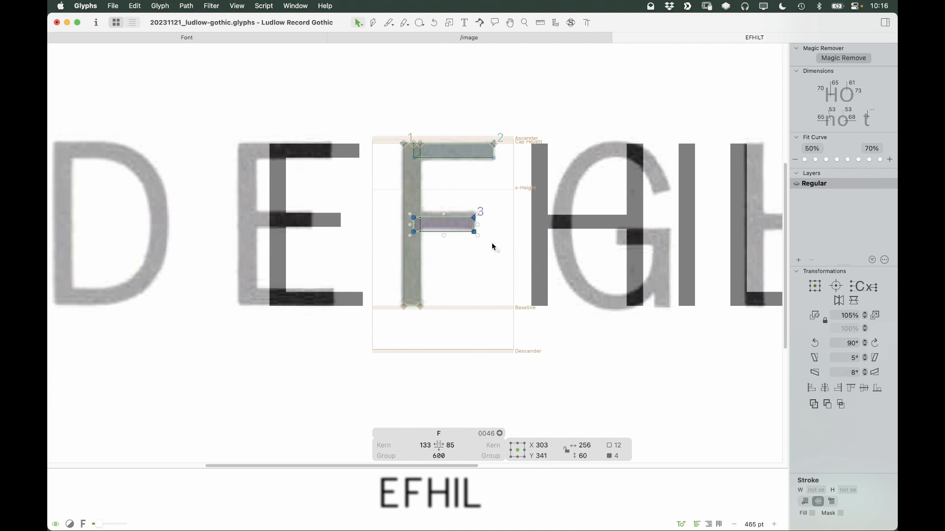
key(Up)
key(Up)
key(Up)
key(Up)
key(Up)
key(Up)
key(Up)
key(Up)
key(Up)
key(Up)
key(Up)
key(Up)
key(Up)
key(Up)
key(Up)
key(Up)
key(Up)
key(Up)
key(Up)
key(Up)
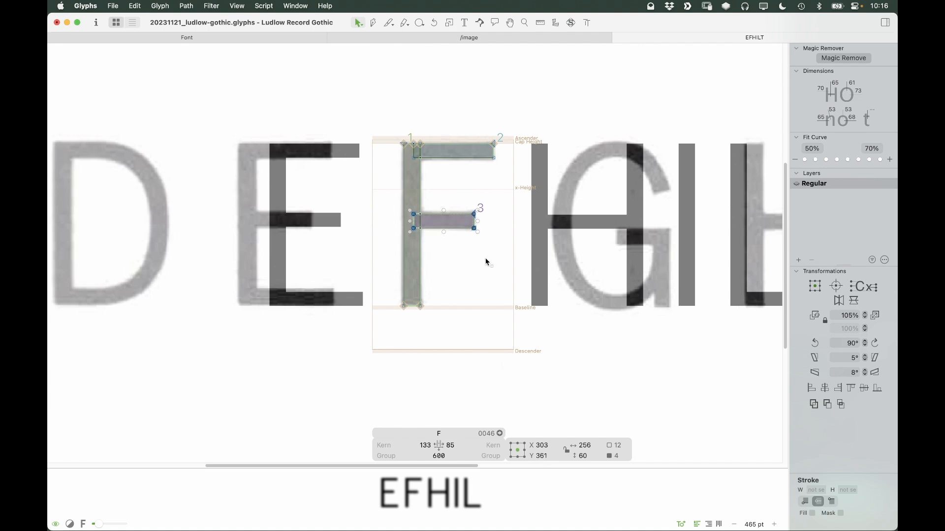
key(Up)
click(505, 253)
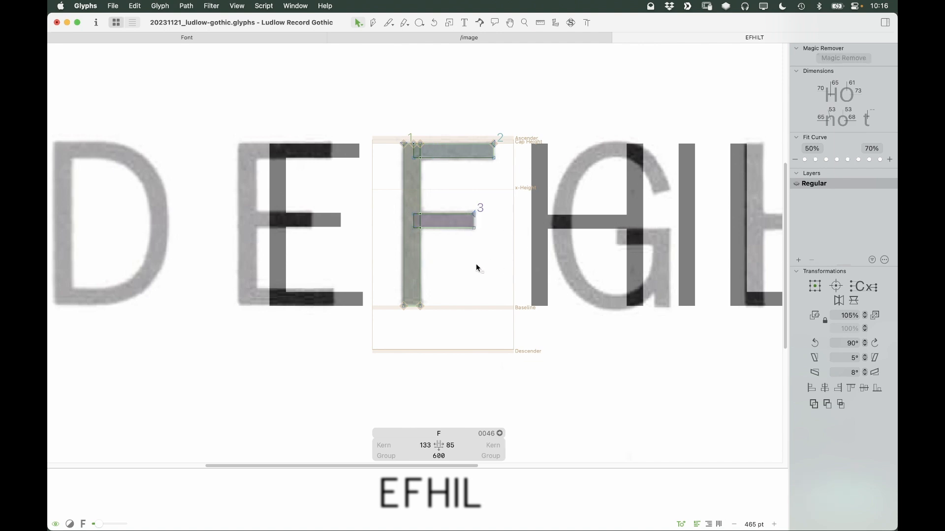
Set the F's left sidebearing to the metrics key H and its right sidebearing to O
key(space)
click(419, 445)
text(H)
key(Tab)
text(O)
key(Return)
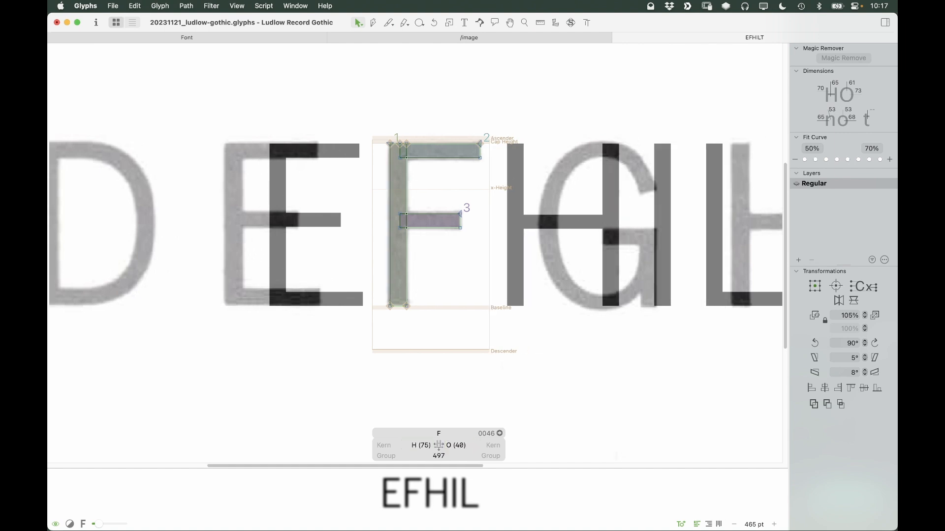
Unlock the reference scan in the F glyph, cut it and paste it into the T glyph
key(super+plus)
key(super+minus)
key(super+minus)
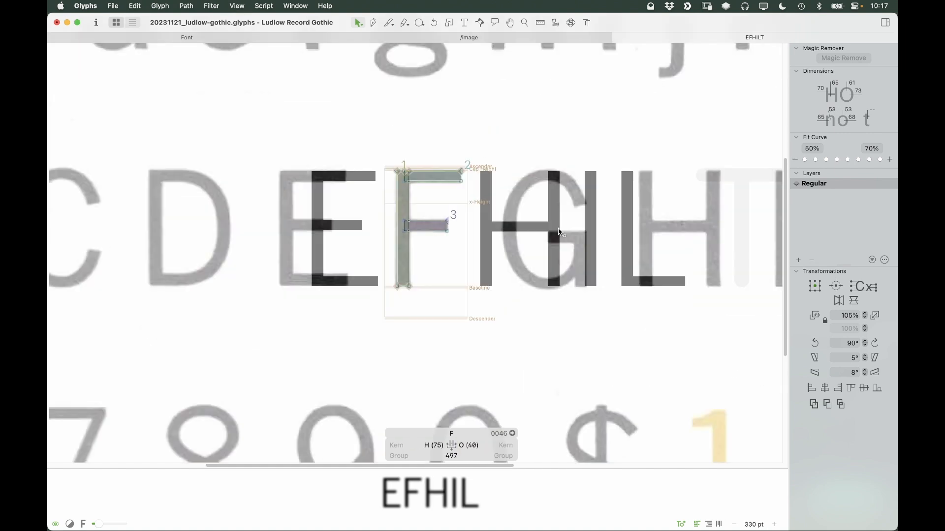
key(super+minus)
key(space)
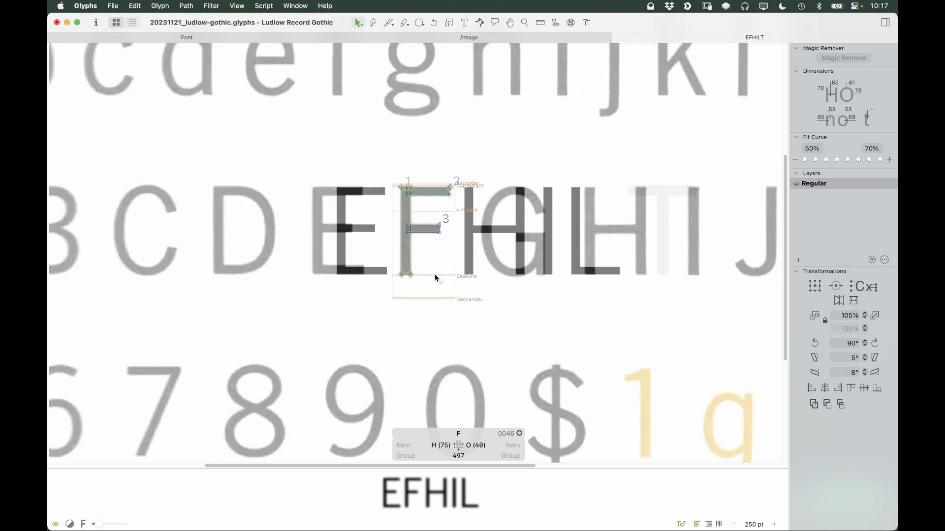
right_click(432, 263)
click(441, 264)
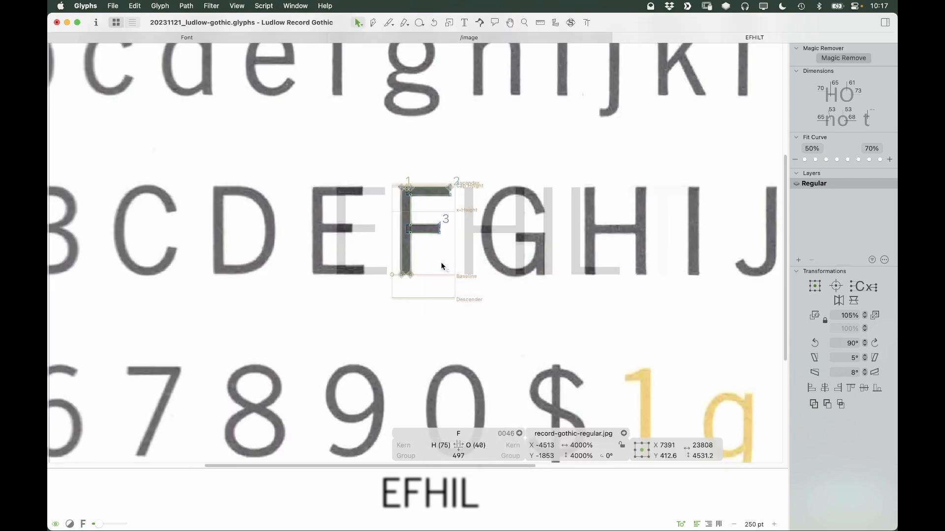
key(t)
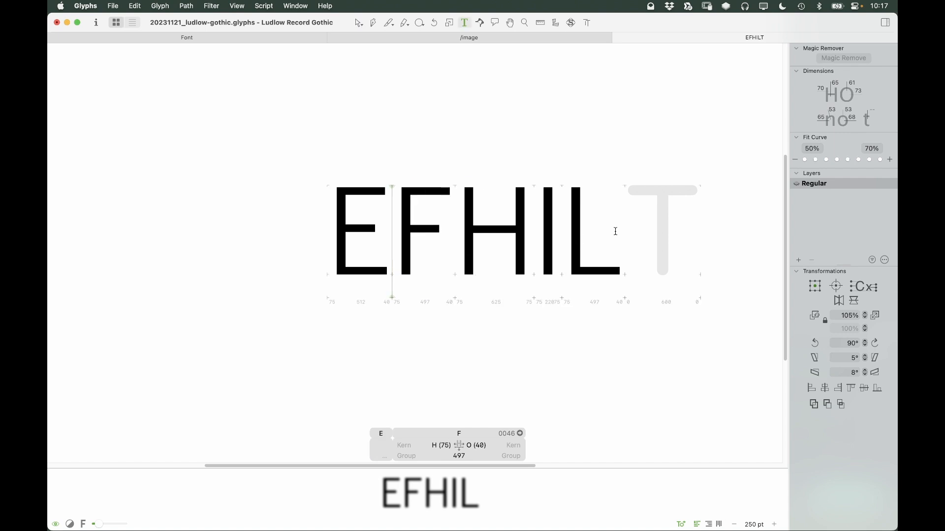
double_click(672, 217)
double_click(662, 225)
key(super+v)
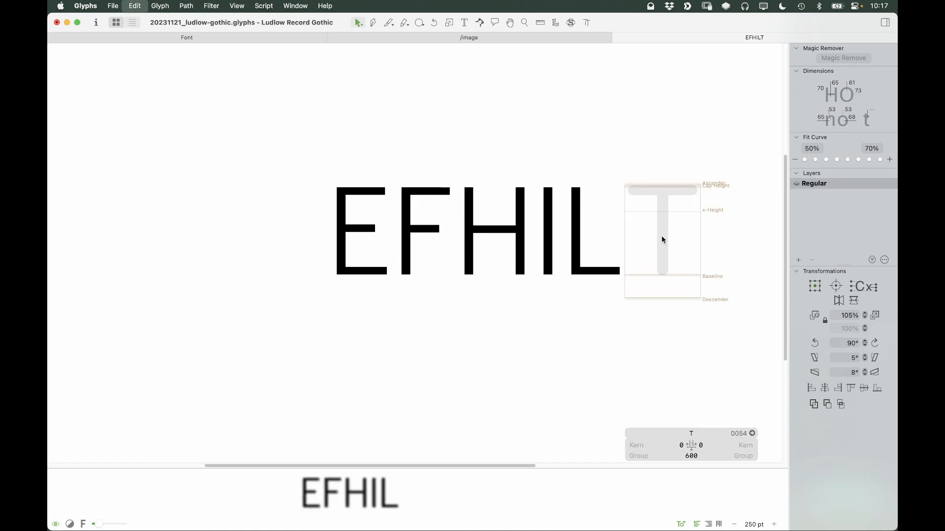
Move the scan to X -14720 so its capital T sits within the T glyph's width, and lock the image
scroll(735, 231, right, 5)
scroll(735, 231, up, 1)
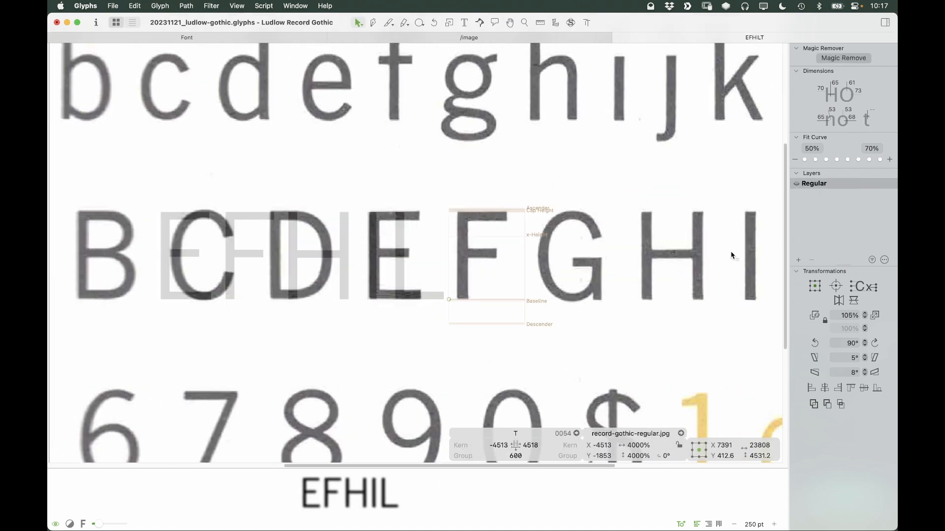
scroll(731, 255, right, 12)
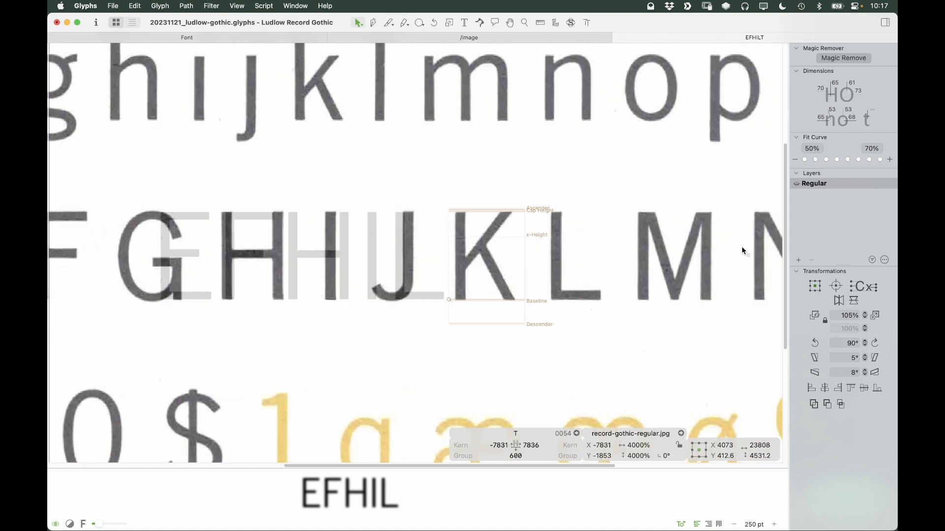
scroll(744, 251, right, 11)
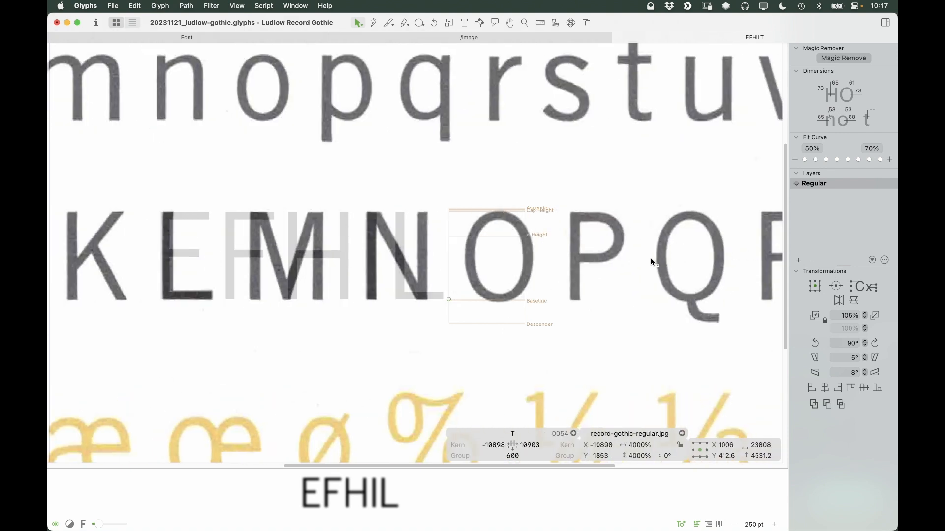
scroll(652, 262, right, 12)
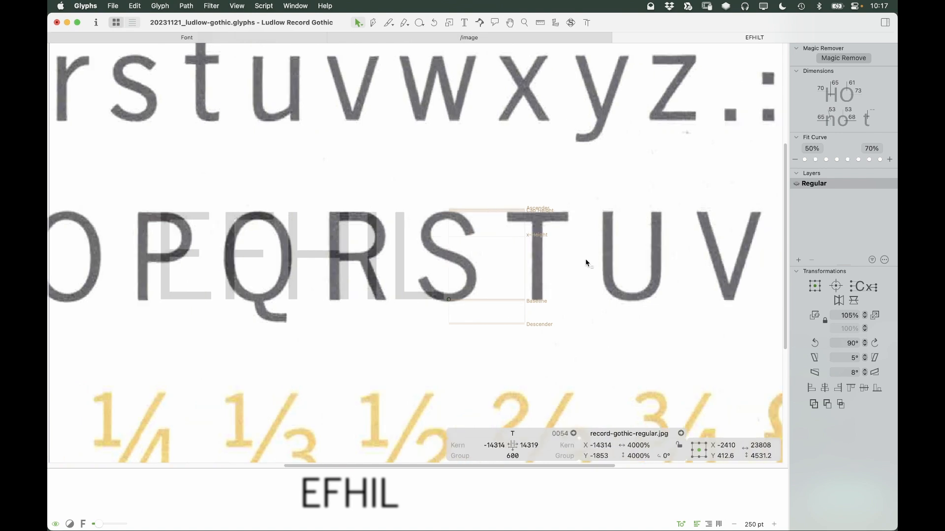
scroll(583, 258, right, 2)
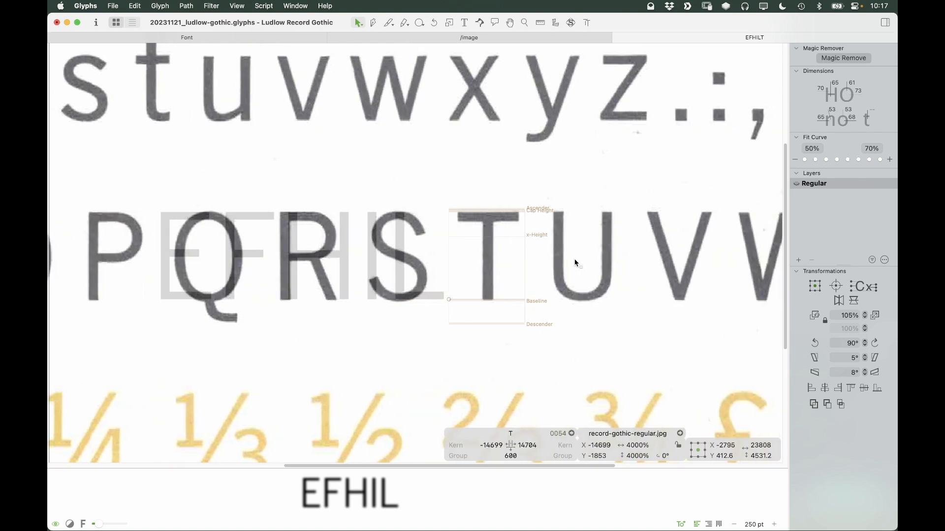
scroll(574, 259, right, 1)
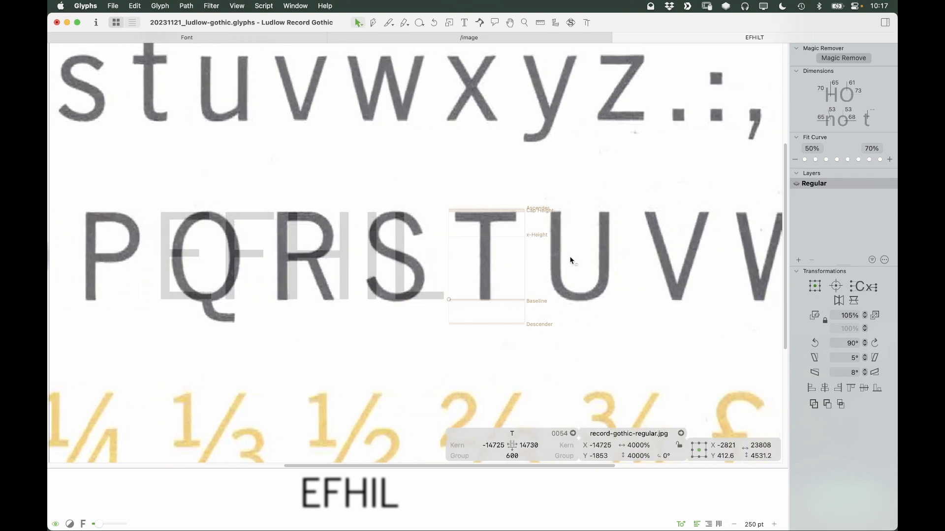
scroll(569, 267, left, 1)
right_click(529, 249)
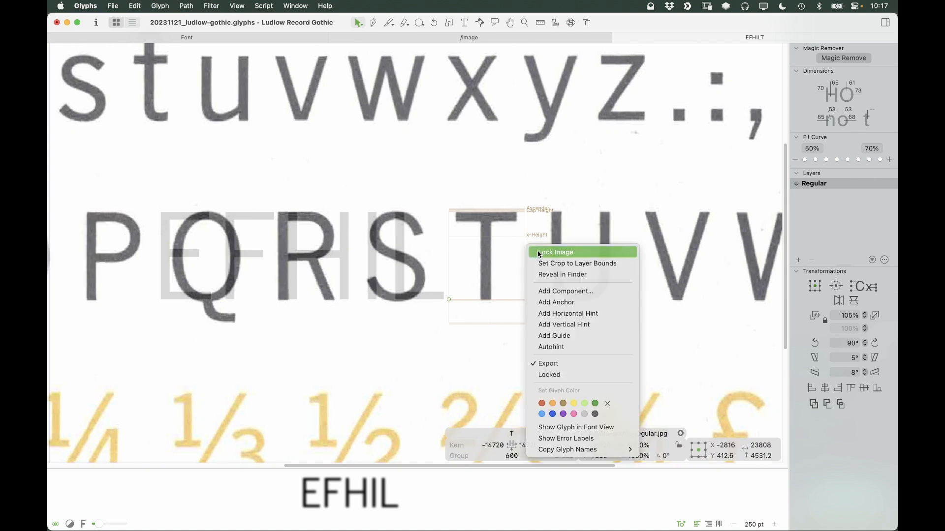
click(534, 251)
click(541, 193)
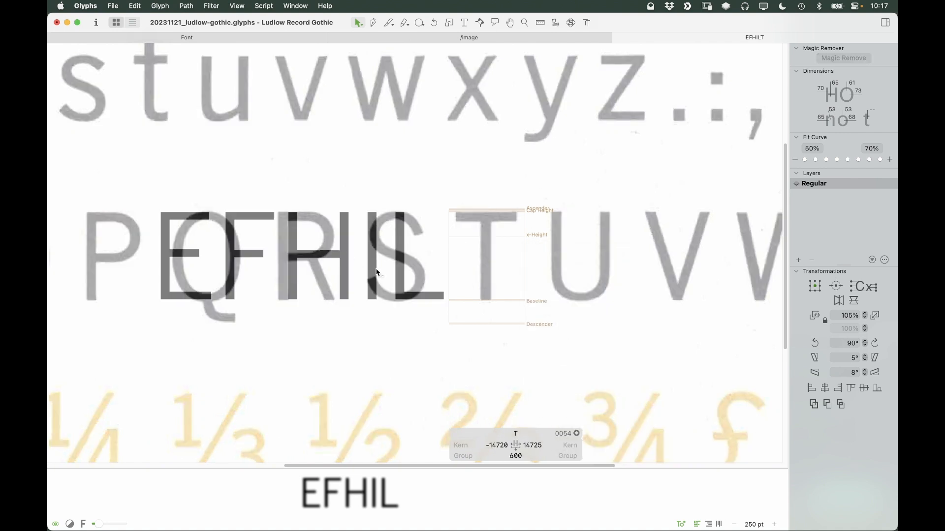
Copy all the L's outlines into the T glyph
double_click(418, 297)
key(super+a)
key(super+c)
double_click(504, 280)
key(super+v)
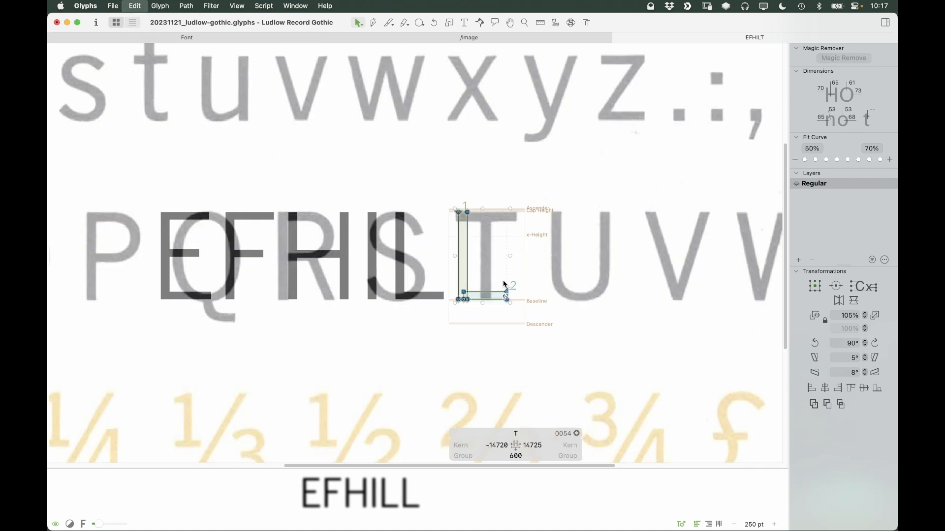
Centre the stem and bar horizontally on each other and shift them right to X 292 over the scanned T's stem
click(823, 389)
key(shift+Right)
key(shift+Right)
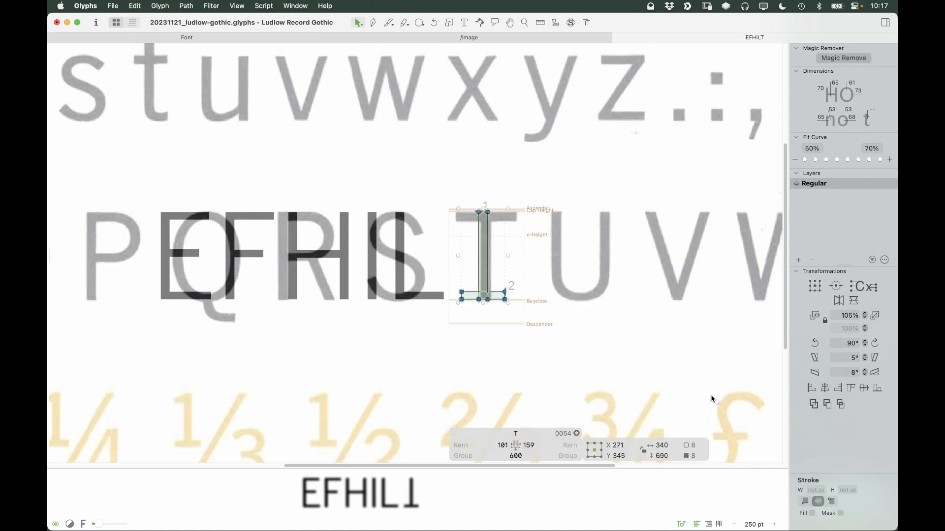
key(Right)
key(Right)
key(Right)
key(Right)
key(Right)
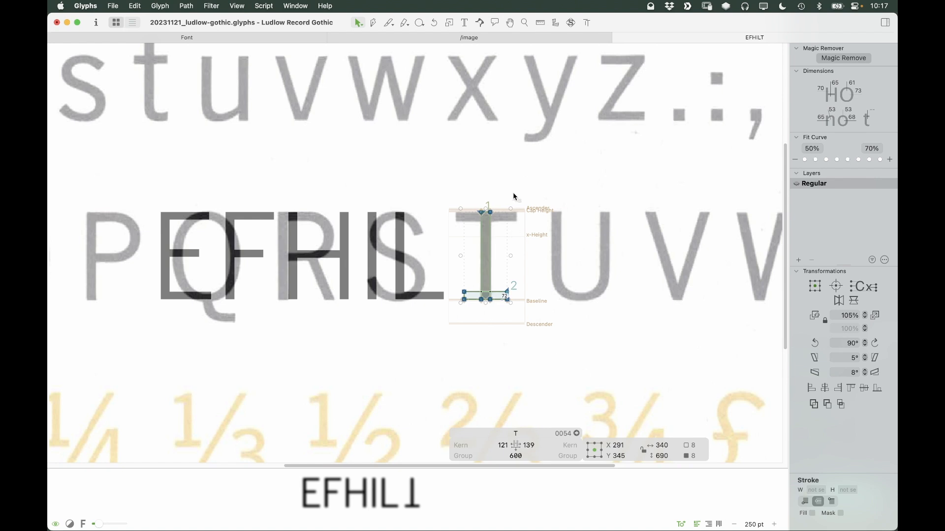
key(z)
mouse_move(532, 175)
mouse_down()
mouse_move(417, 350)
mouse_move(561, 72)
mouse_up()
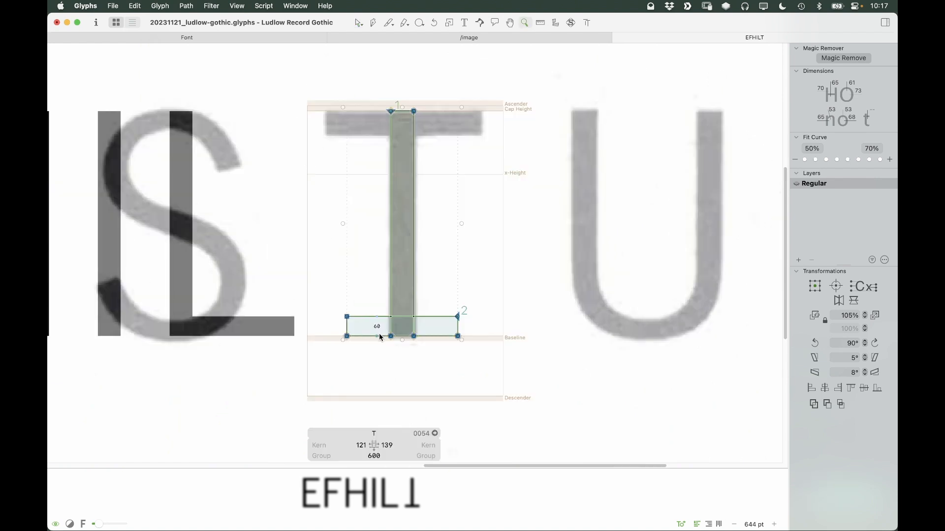
key(v)
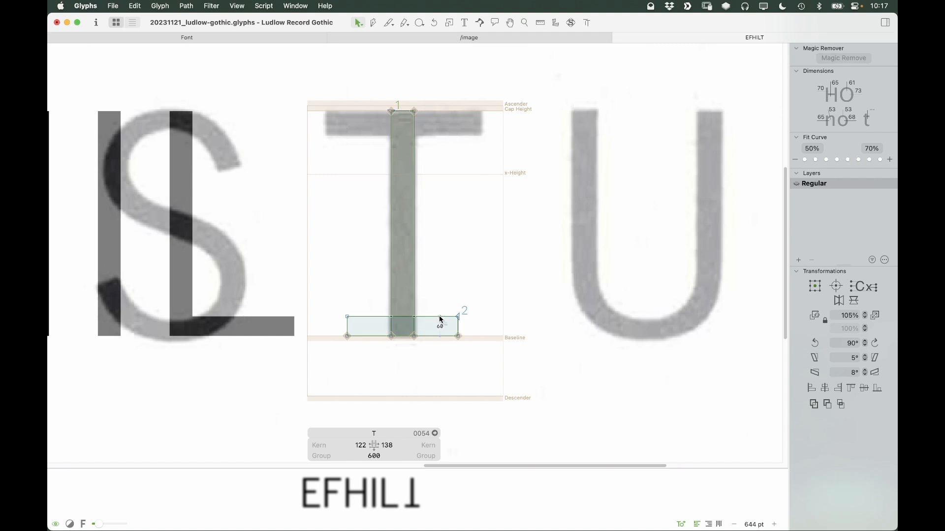
Align the T's bar with the top of the stem and widen it on both sides to the ends of the scanned crossbar
click(446, 316)
key(super+a)
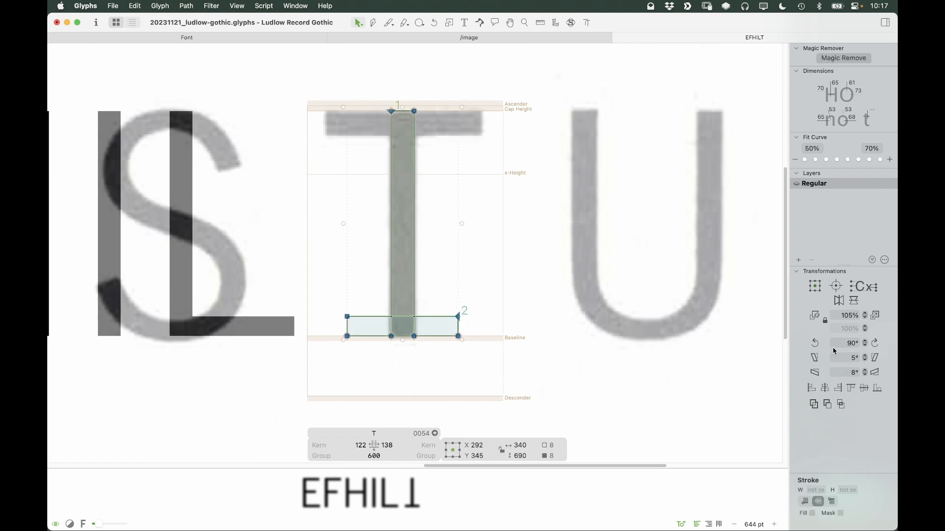
click(855, 389)
click(449, 120)
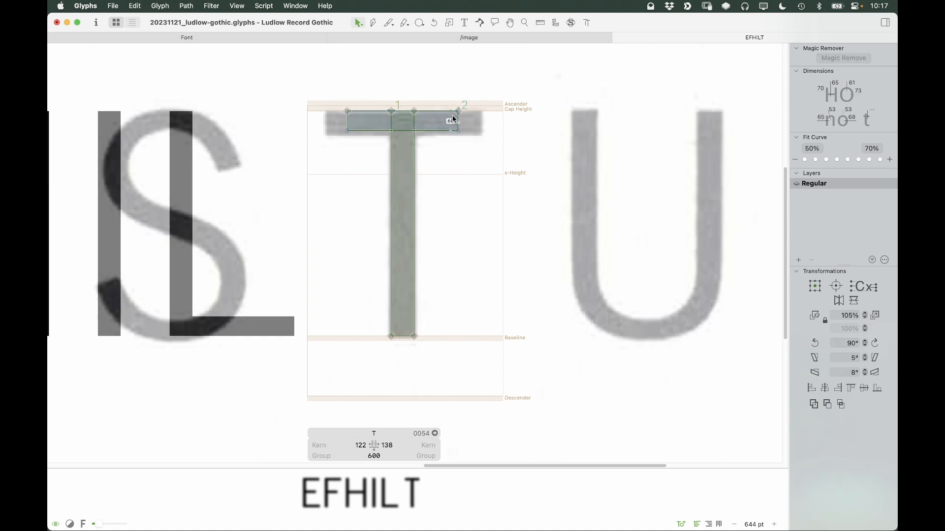
drag(469, 119, 486, 120)
click(487, 162)
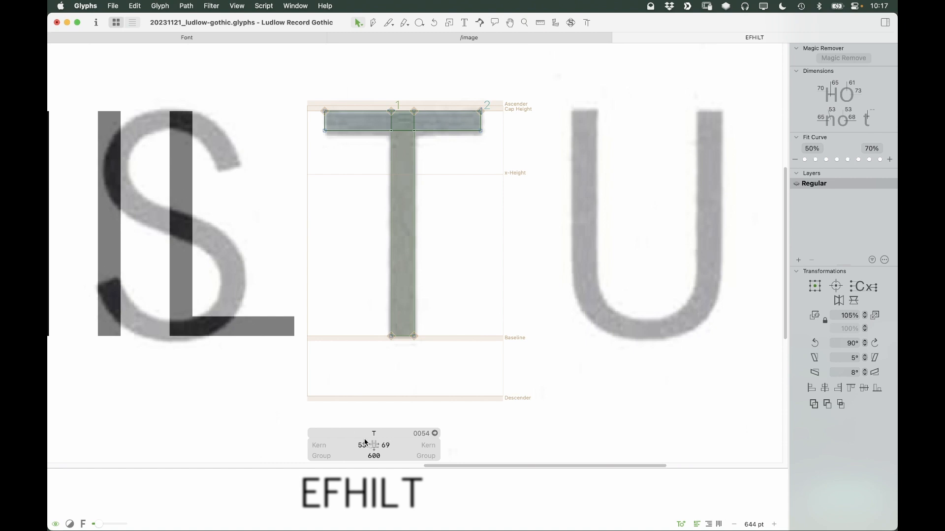
Set both of the T's sidebearings to the metrics key O
click(355, 446)
text(=O)
key(Return)
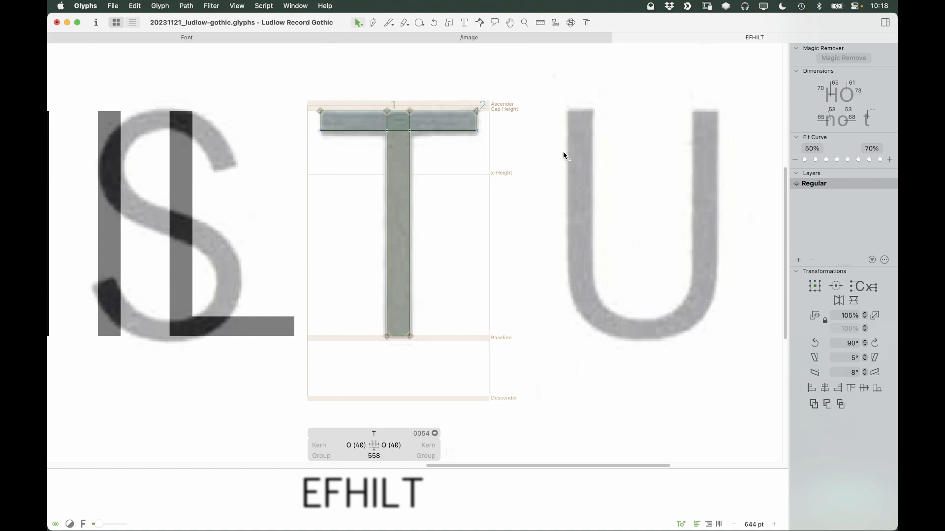
key(super+minus)
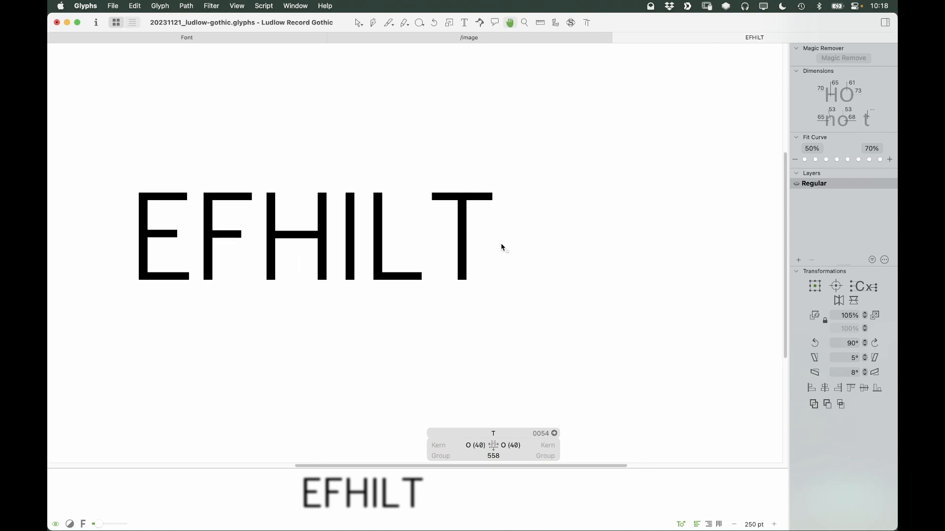
key(super+minus)
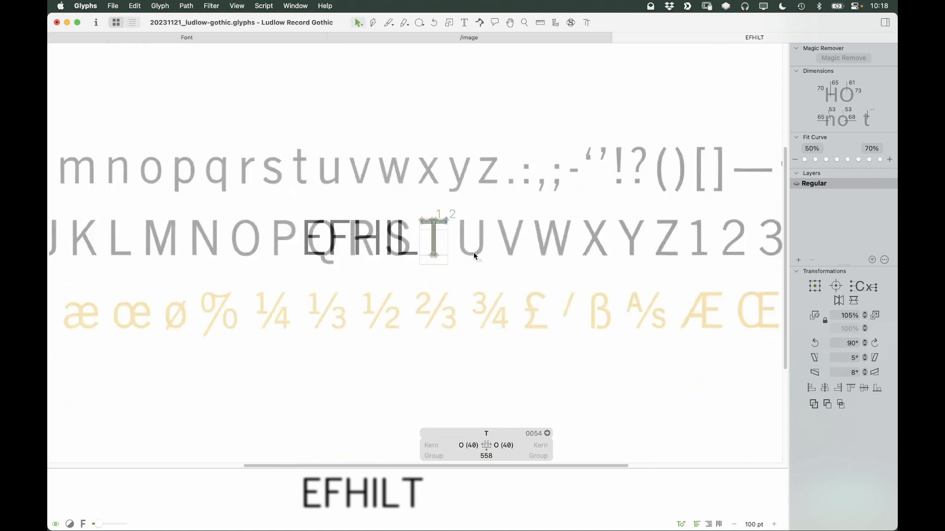
Open a new edit view from the font overview and set its sample text to Tnmh
drag(473, 252, 529, 243)
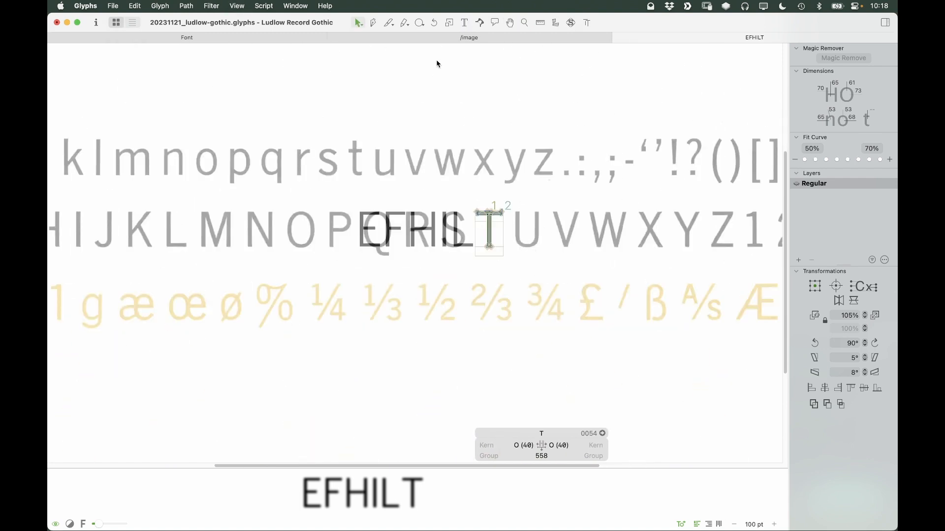
click(221, 39)
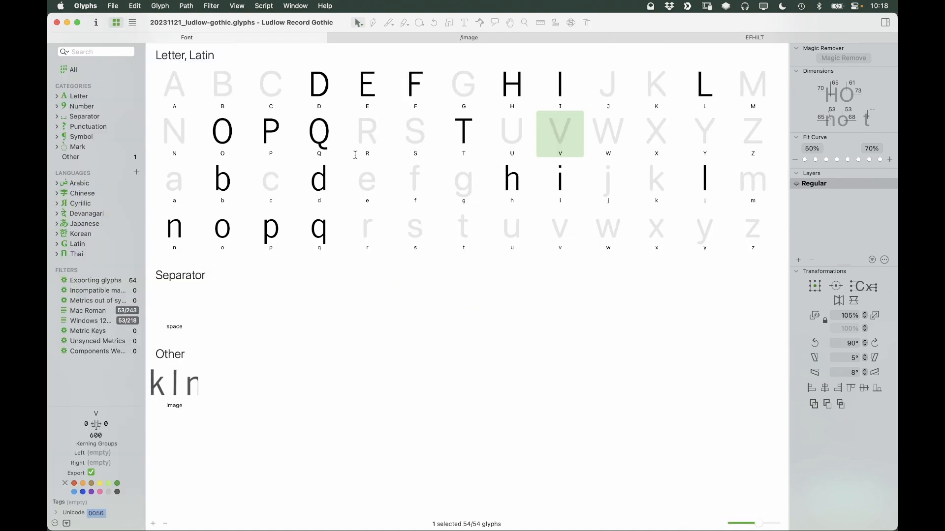
click(451, 237)
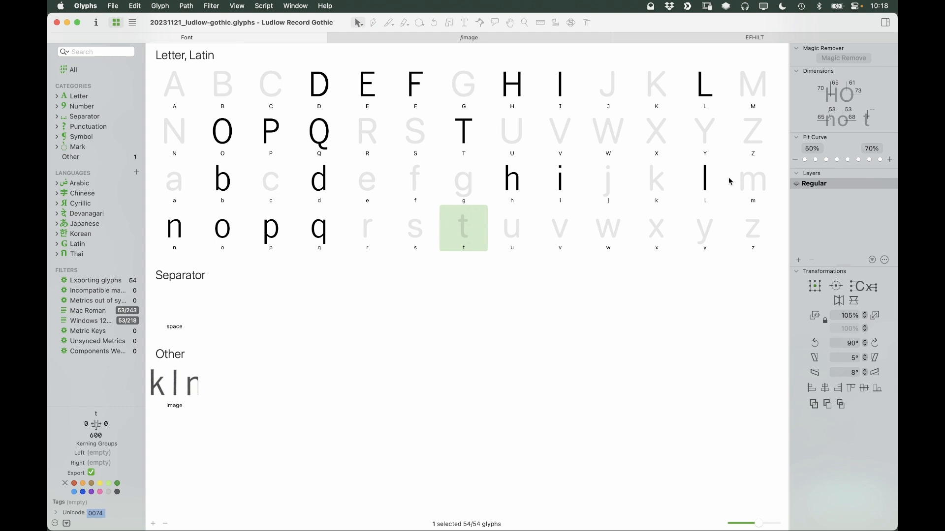
double_click(709, 84)
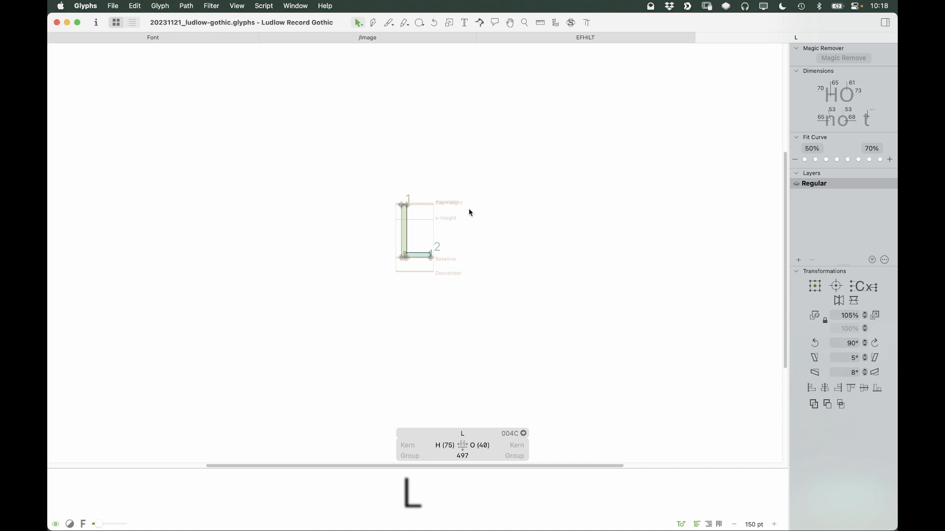
text(tT)
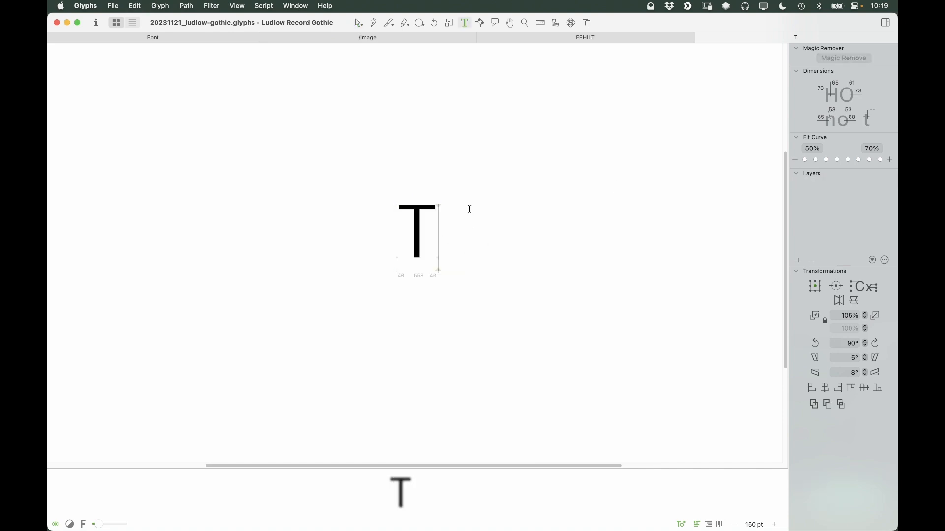
text(nmh)
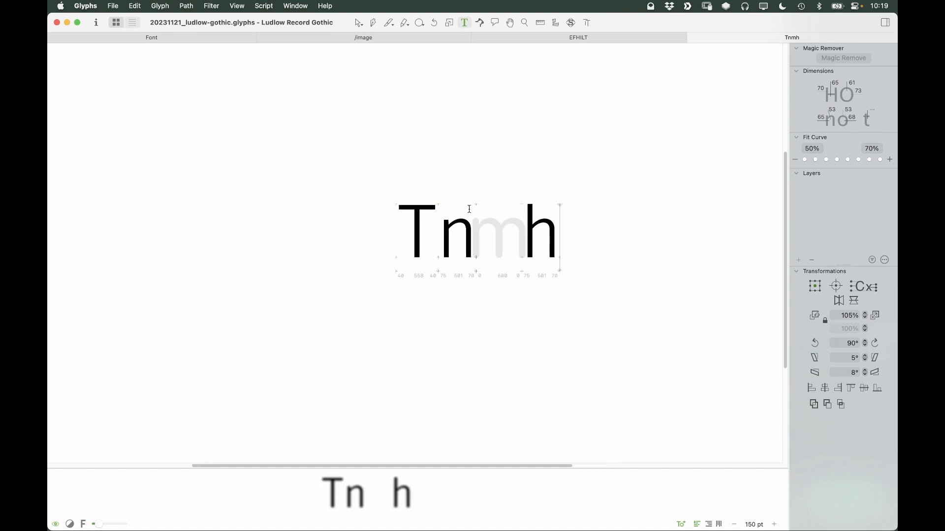
key(Escape)
Open the T for editing, unlock its reference scan and select the image
double_click(431, 242)
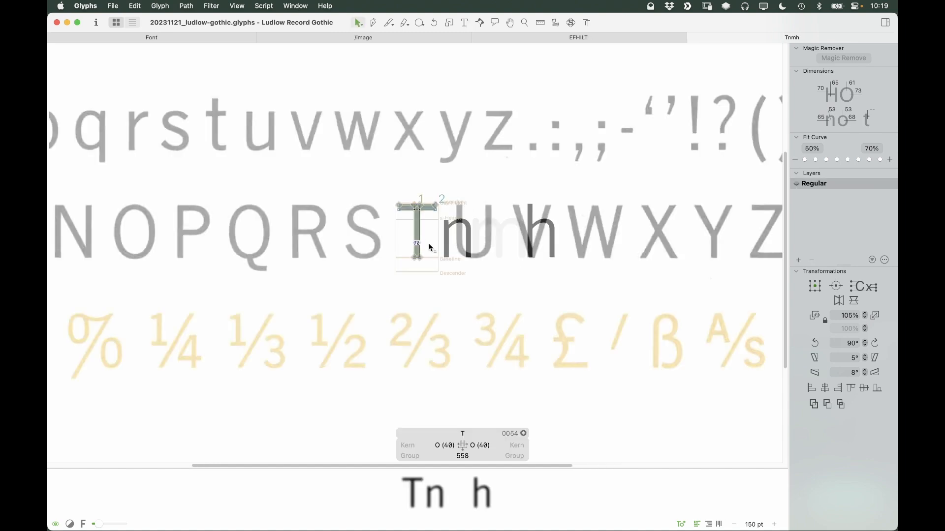
right_click(360, 236)
click(367, 246)
click(366, 247)
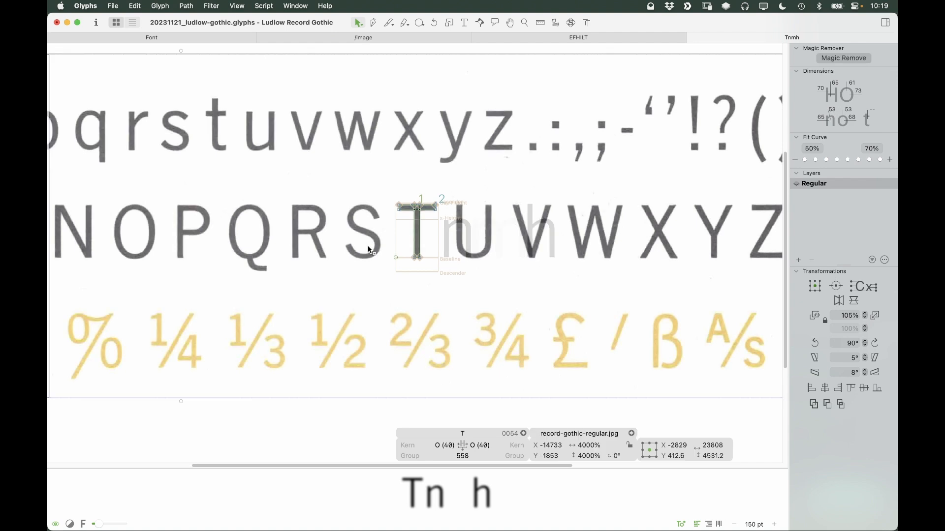
Shorten and reorder the sample text to nhm
key(t)
key(BackSpace)
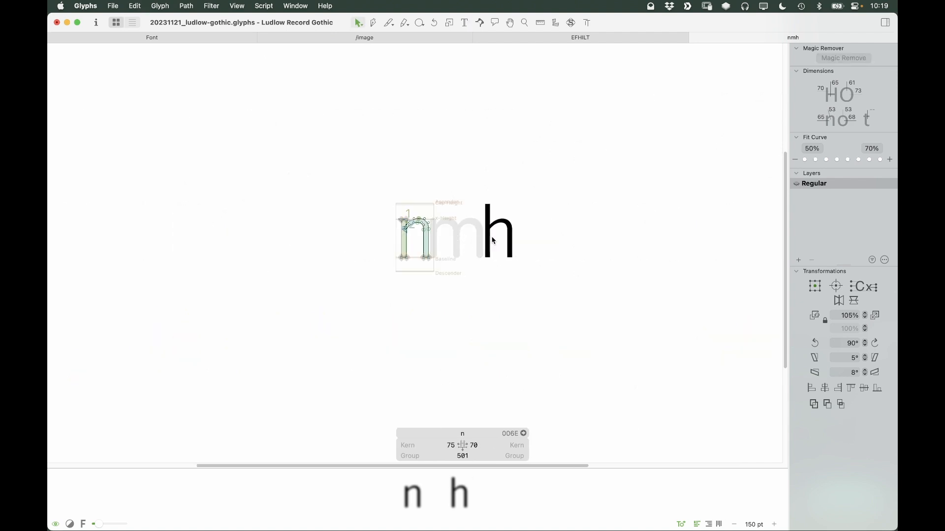
click(490, 243)
text(m)
key(Escape)
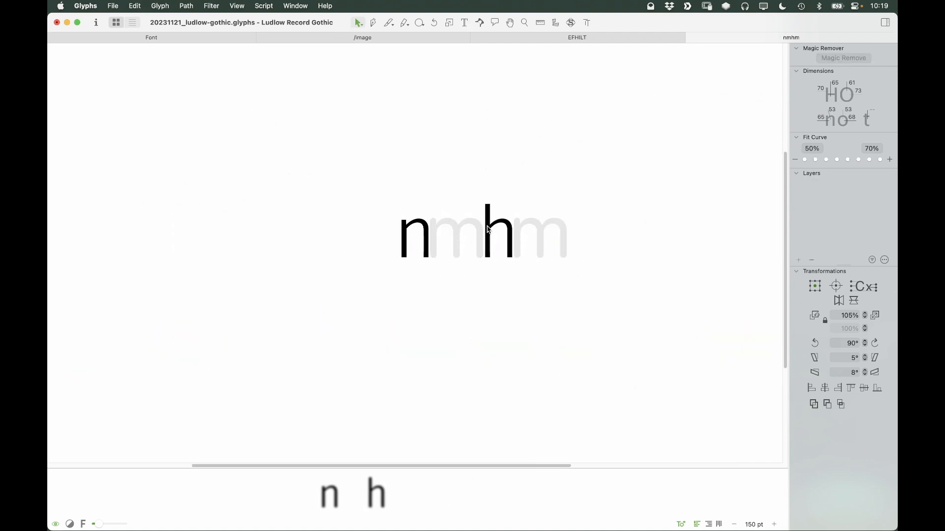
key(t)
click(484, 247)
key(BackSpace)
Move the m glyph's reference scan to X -7569, Y -3278 so the scanned m sits on the baseline, and lock it
double_click(495, 244)
key(super+a)
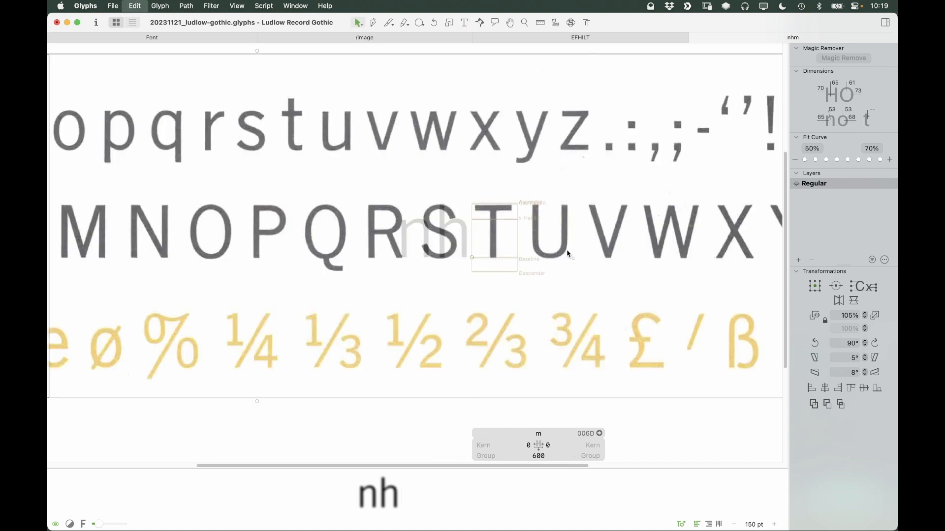
drag(434, 189, 893, 298)
drag(436, 266, 493, 252)
key(z)
click(465, 275)
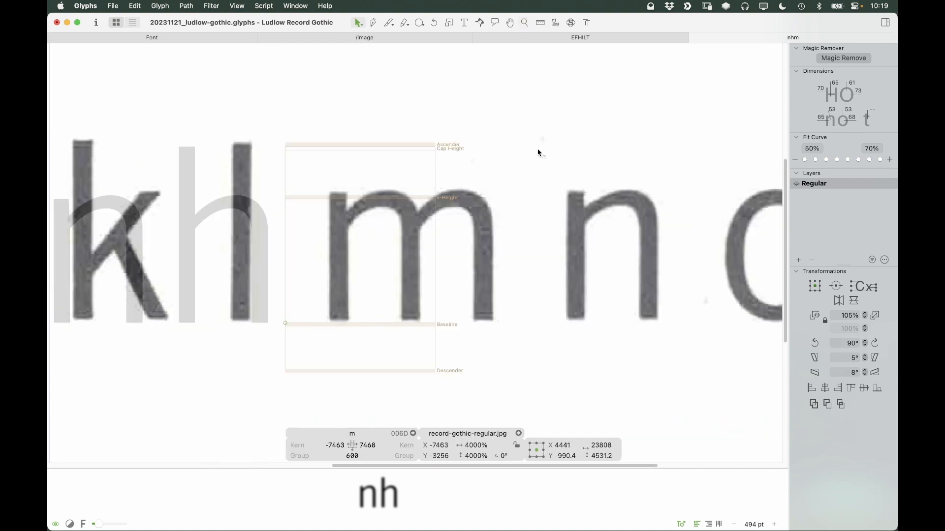
key(z)
click(230, 393)
mouse_move(444, 228)
mouse_down()
mouse_move(431, 232)
mouse_move(443, 243)
mouse_up()
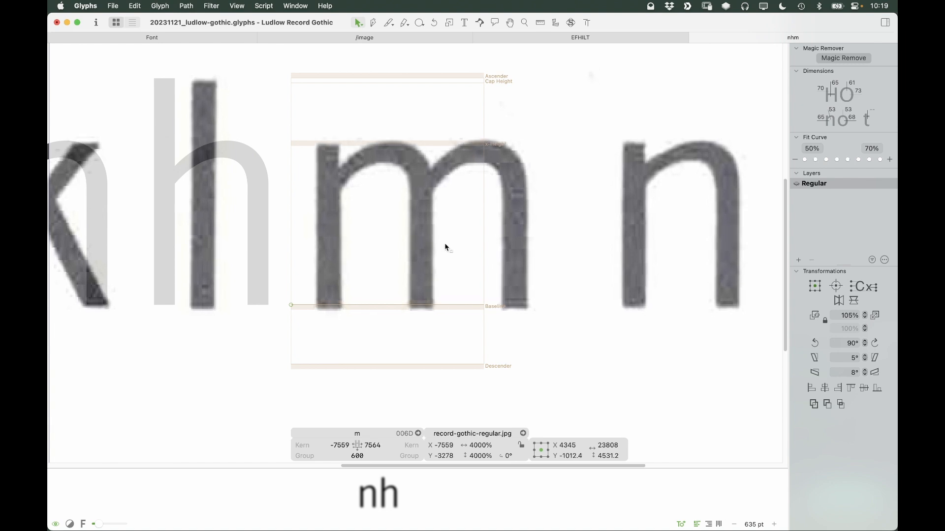
key(shift+Left)
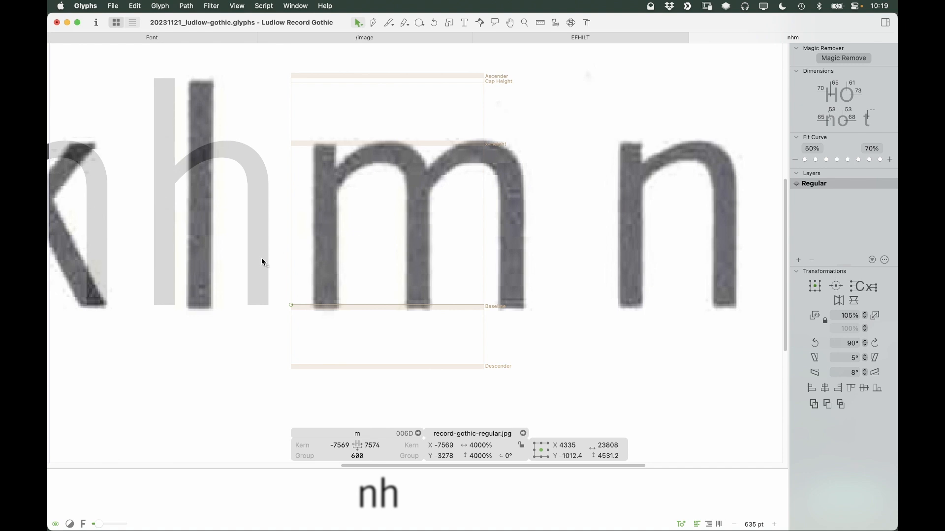
right_click(375, 215)
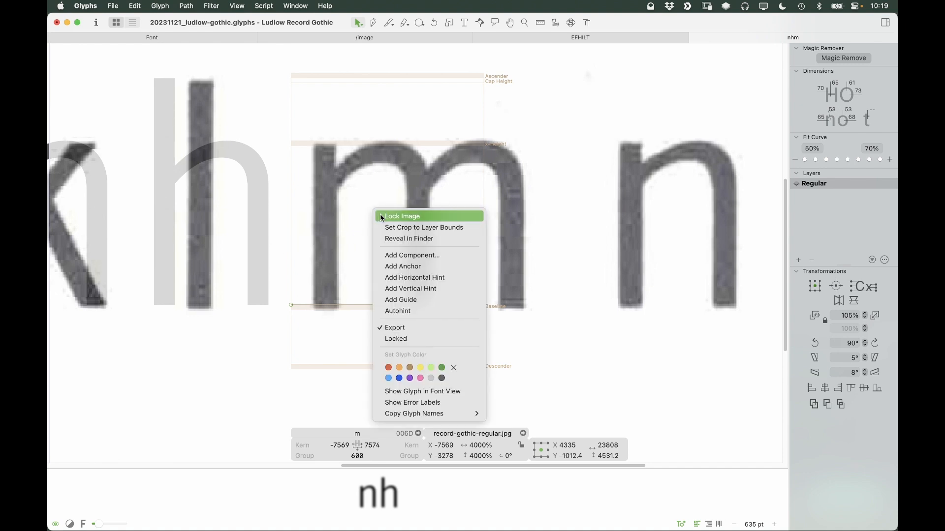
click(381, 212)
Add the n to the m glyph as a component and decompose it into outlines
key(super+f)
text(o)
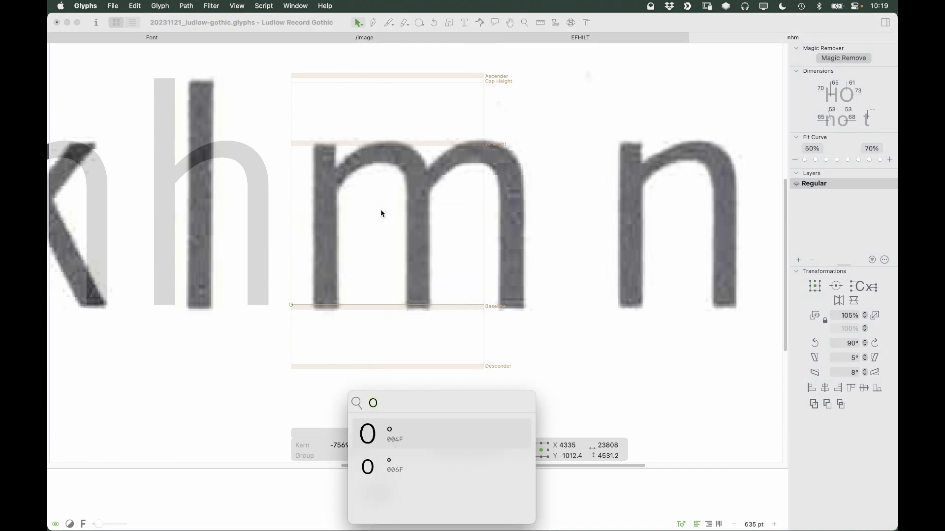
key(BackSpace)
text(n)
key(Return)
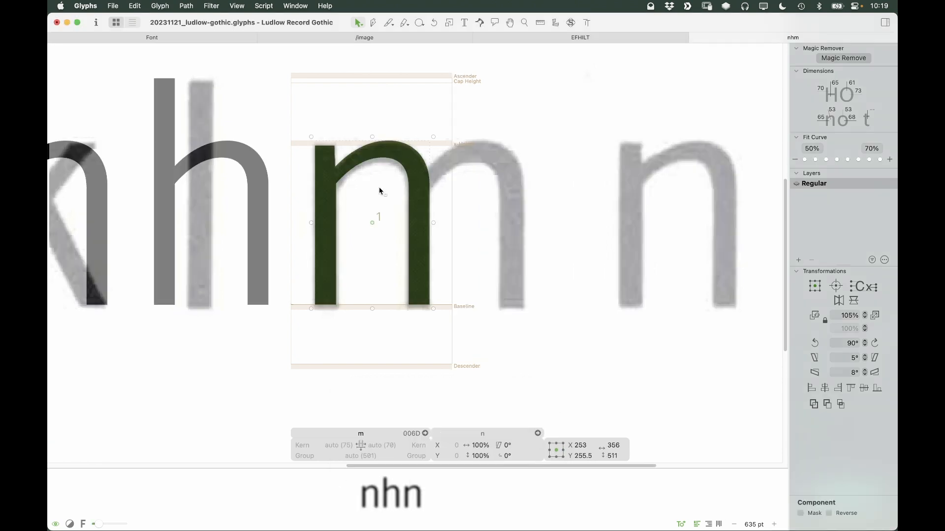
right_click(414, 173)
click(421, 175)
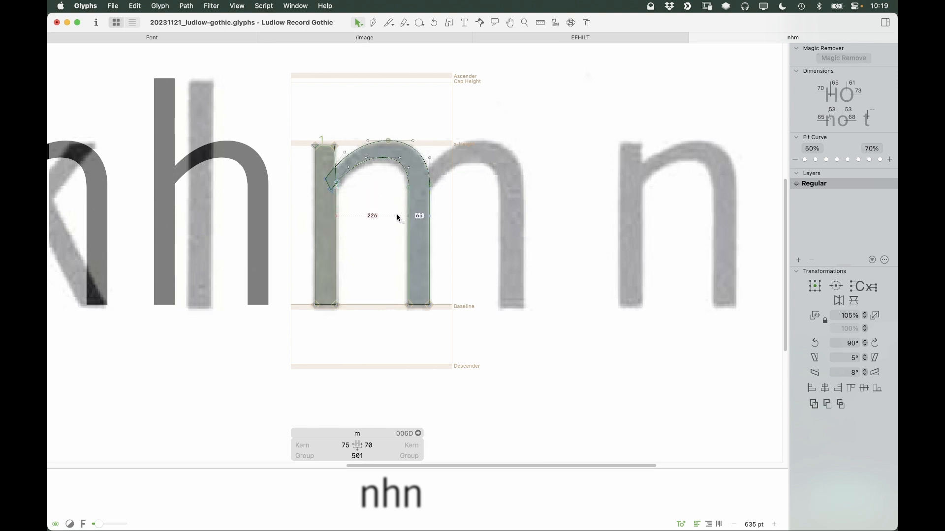
Duplicate the n's arch and place the copy over the scanned m's second arch at X 558
double_click(414, 207)
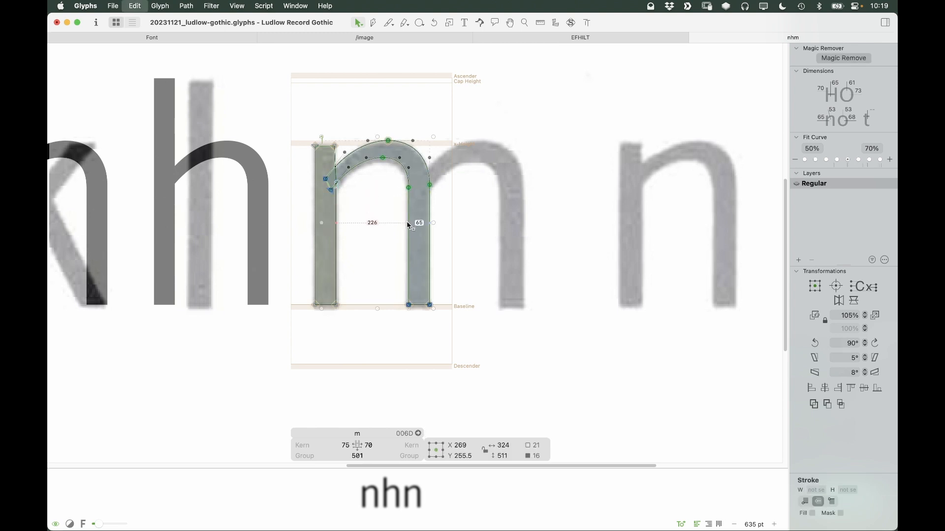
drag(408, 188, 503, 189)
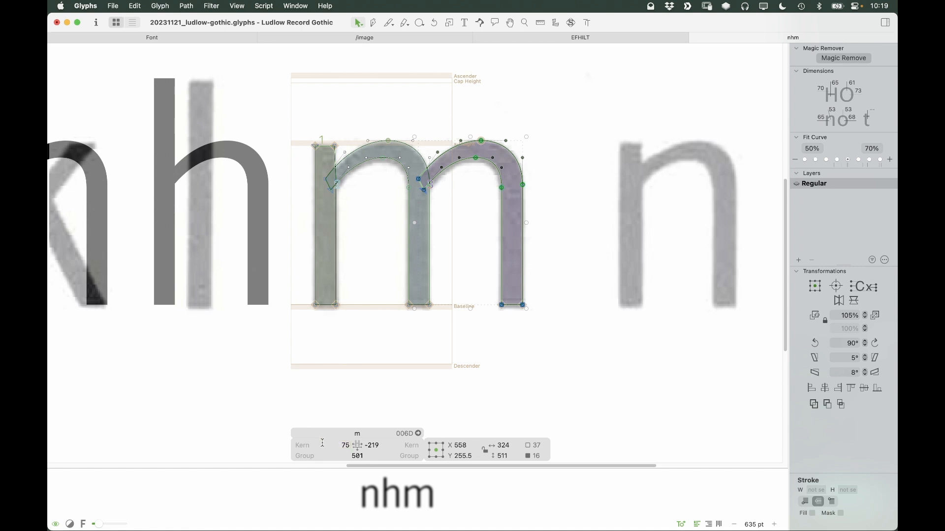
key(Tab)
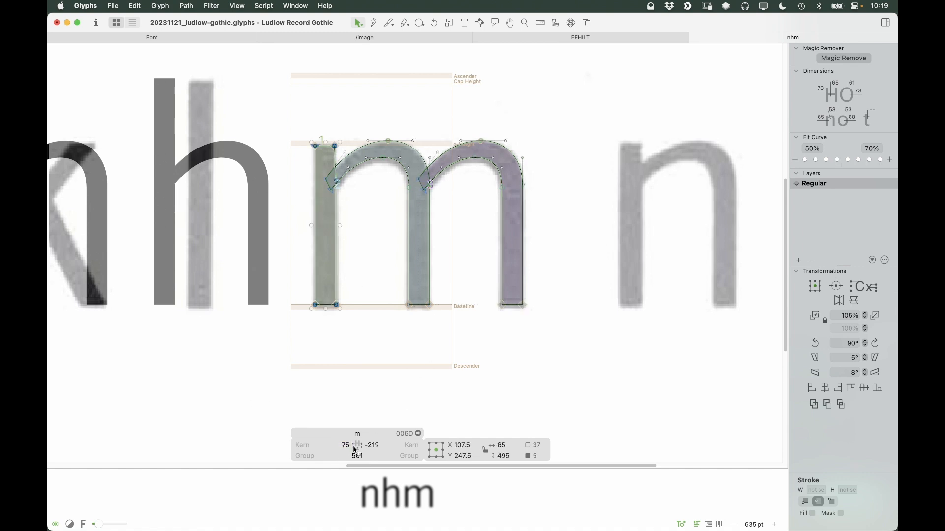
Set both of the m's sidebearings to the metrics key n
click(336, 446)
text(n)
key(Tab)
text(n)
key(Return)
click(411, 225)
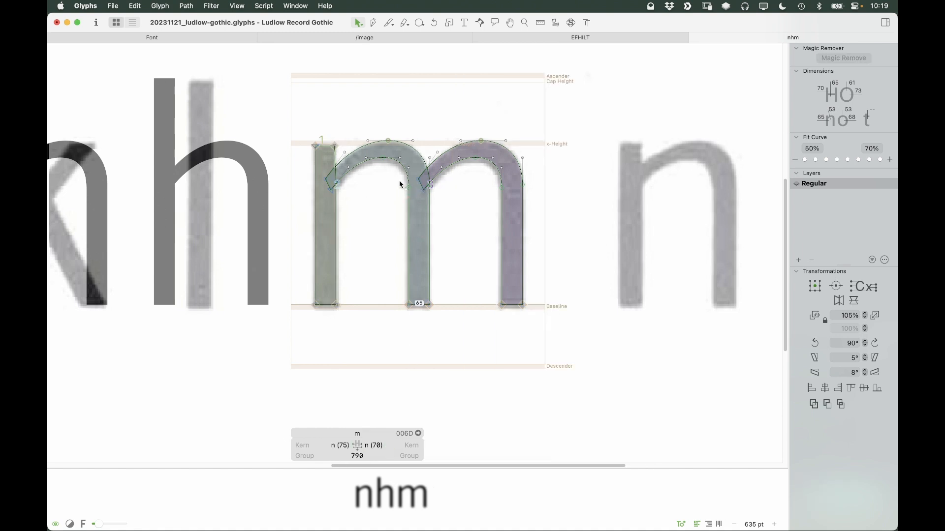
Unlock the m's reference scan, nudge it up to Y -3271 to match the outlines, and lock it again
key(z)
drag(590, 73, 251, 417)
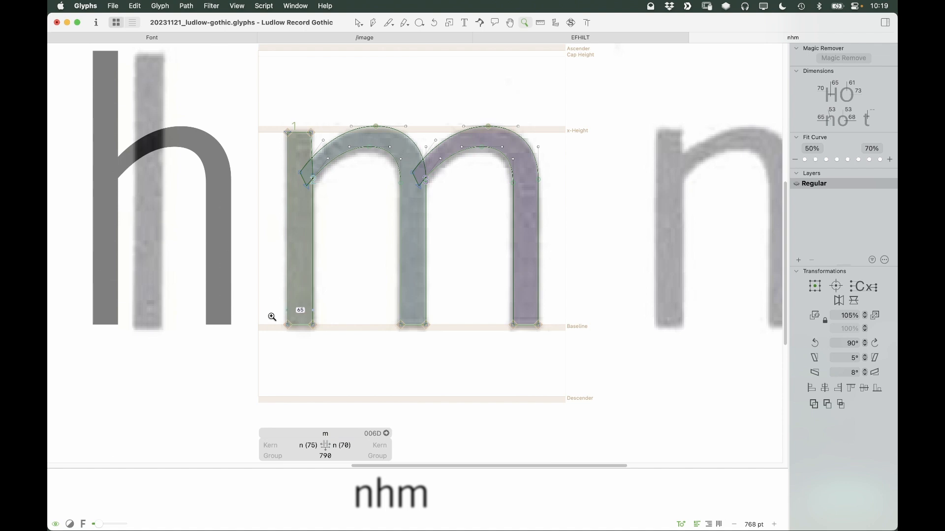
key(v)
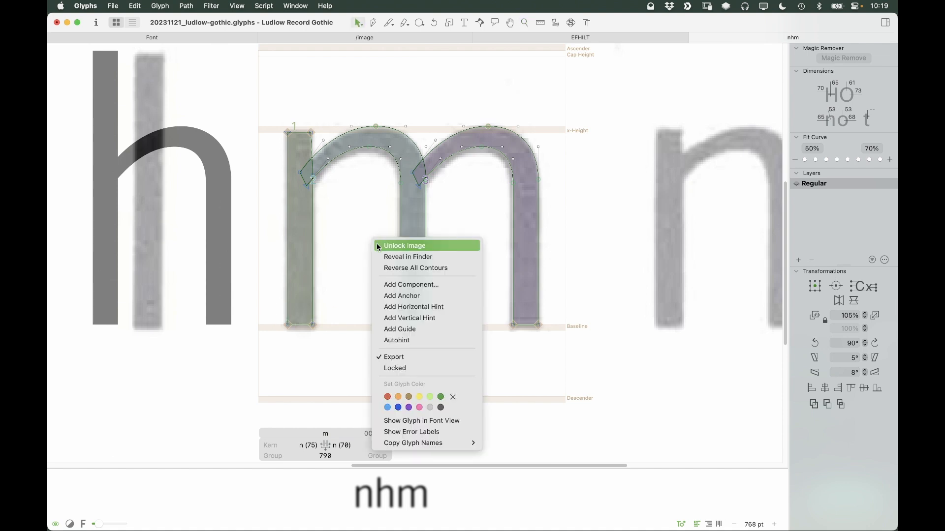
right_click(376, 243)
key(Escape)
click(373, 254)
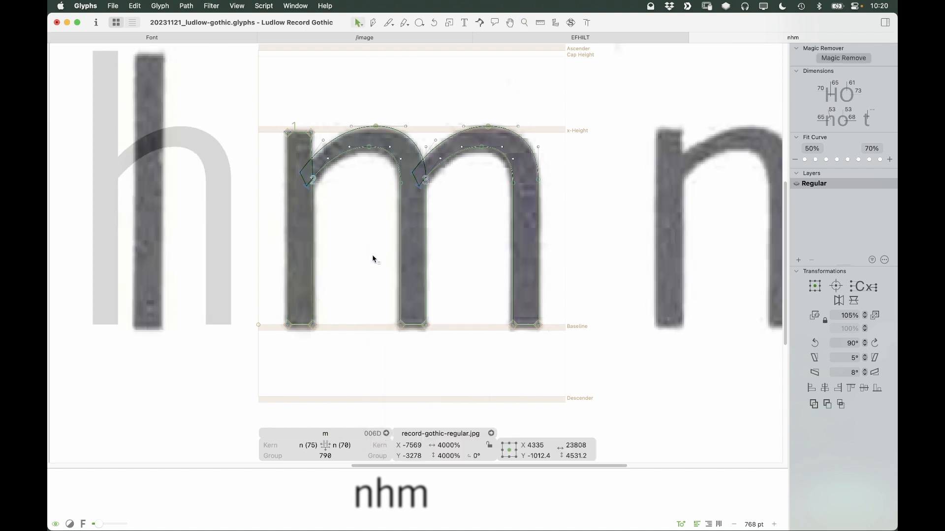
key(Up)
key(Up)
key(Up)
key(Up)
key(Up)
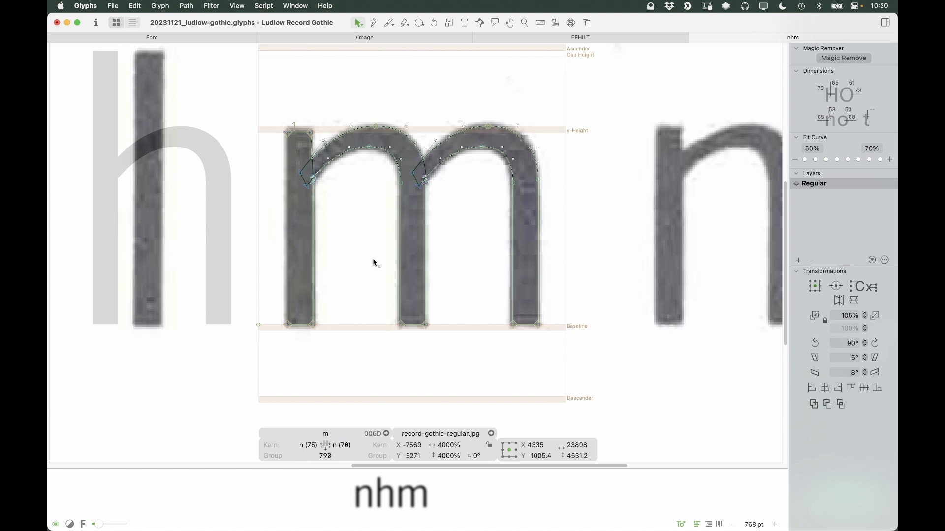
right_click(376, 253)
click(394, 258)
click(367, 362)
scroll(379, 370, down, 2)
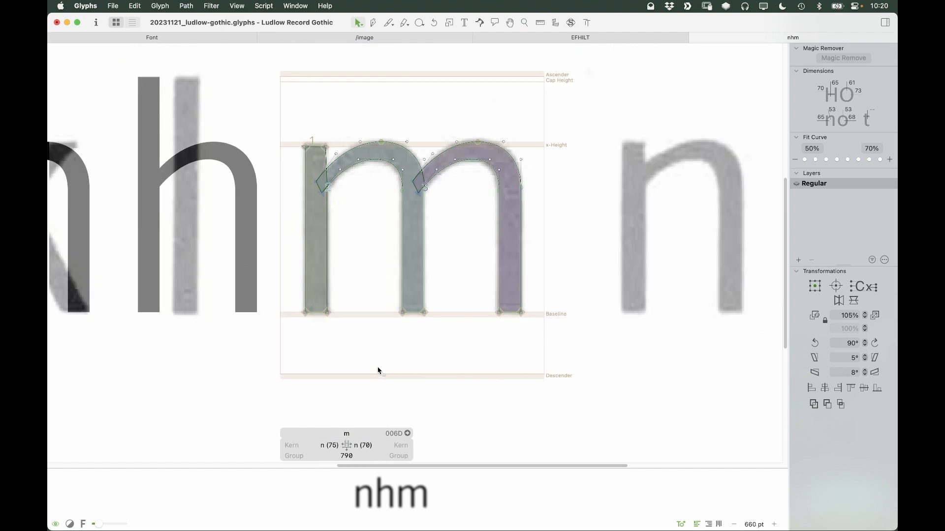
Measure both counters of the m and shift the second arch right to X 560 to equalize them
key(ctrl+alt)
key(l)
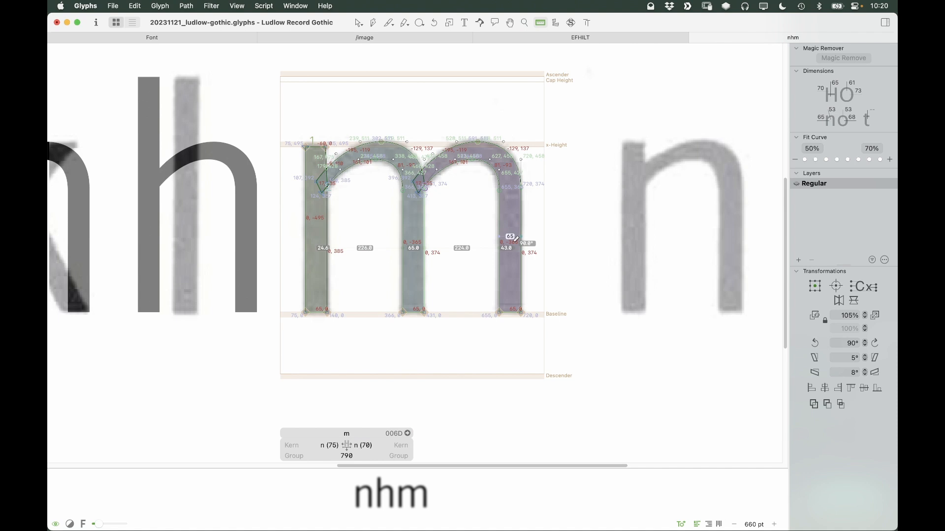
key(v)
double_click(498, 230)
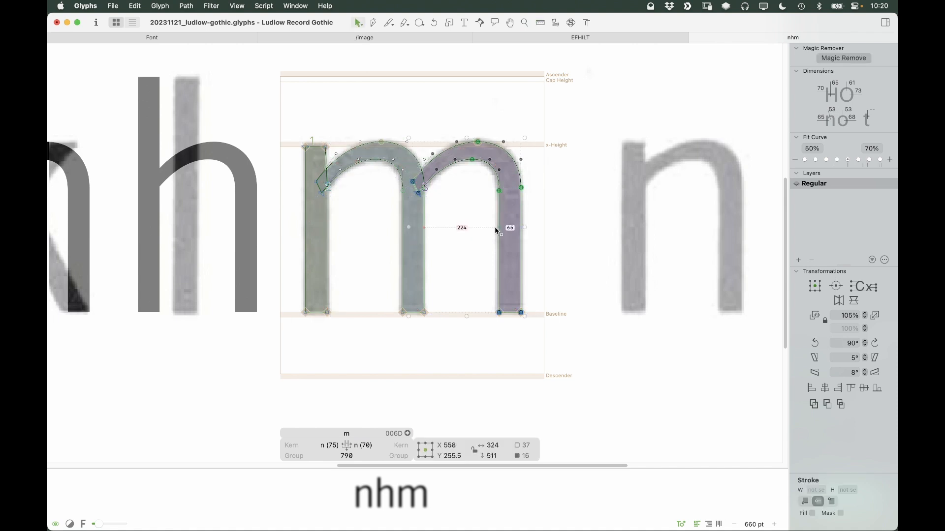
key(Right)
key(Right)
Measure the m's counters again and update its metrics from the n keys
key(l)
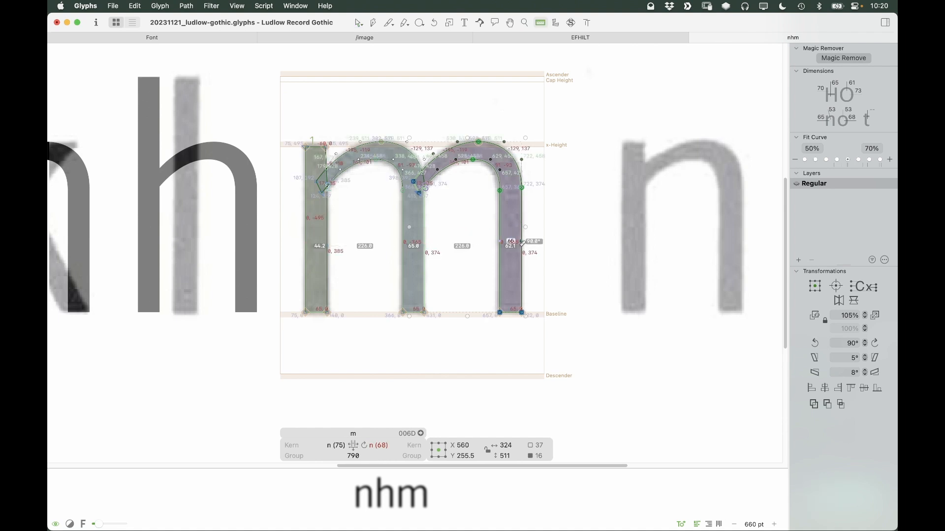
key(v)
key(Escape)
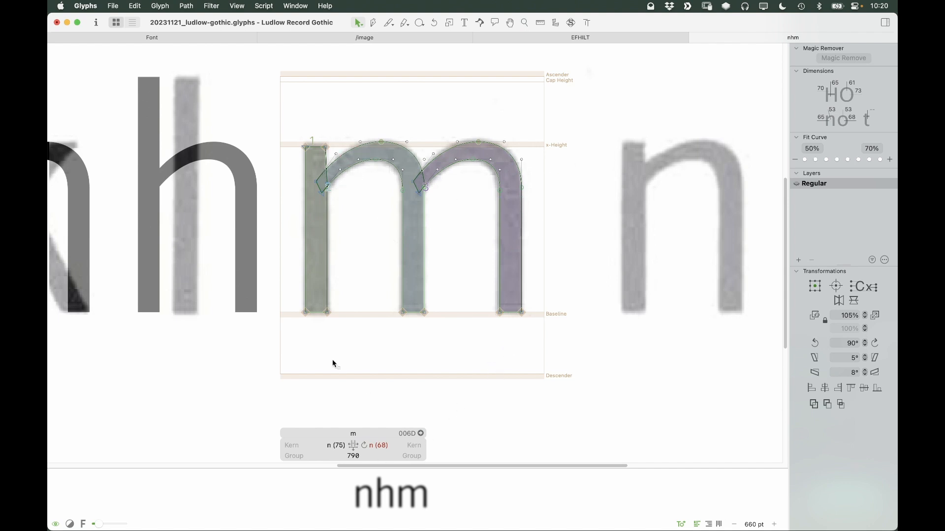
key(ctrl+super+m)
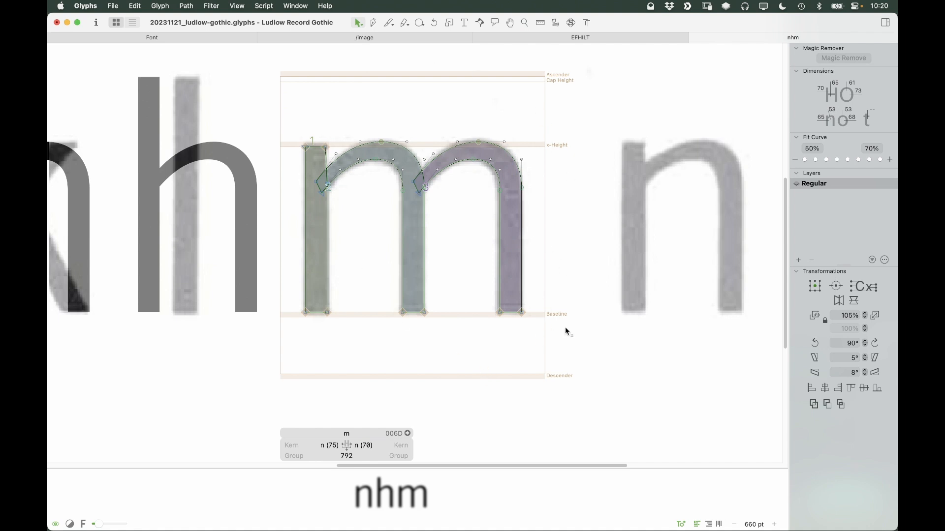
Move the lower end node of the m's second arch, at the middle stem join, to X 418, Y 353
key(space)
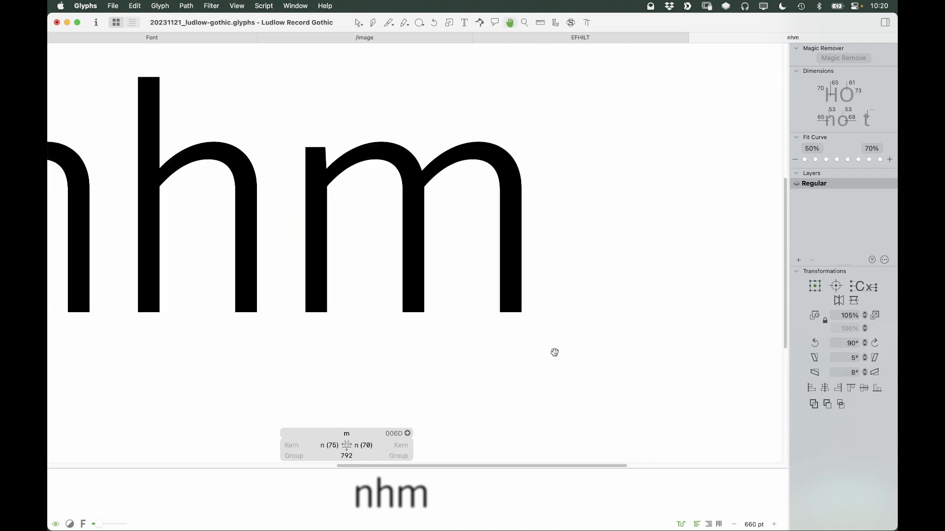
key(z)
drag(529, 97, 390, 256)
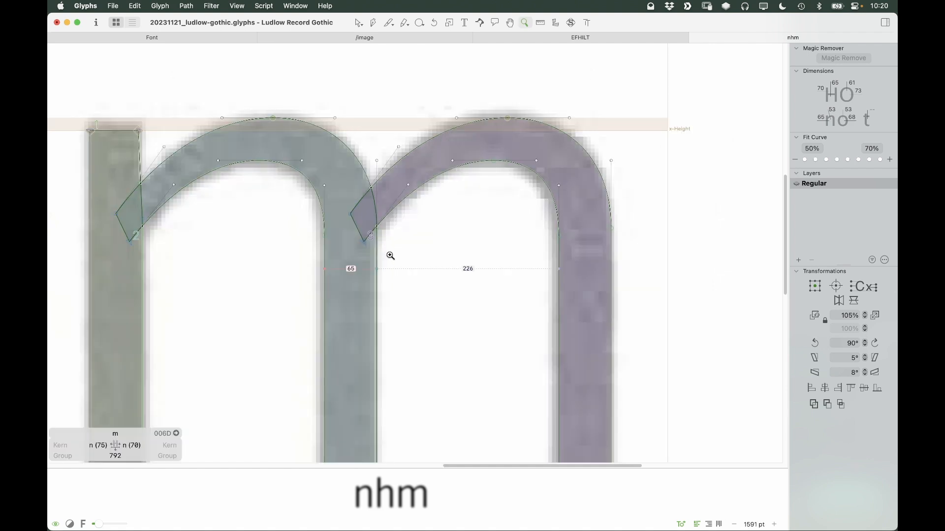
key(space)
click(397, 247)
key(v)
click(351, 244)
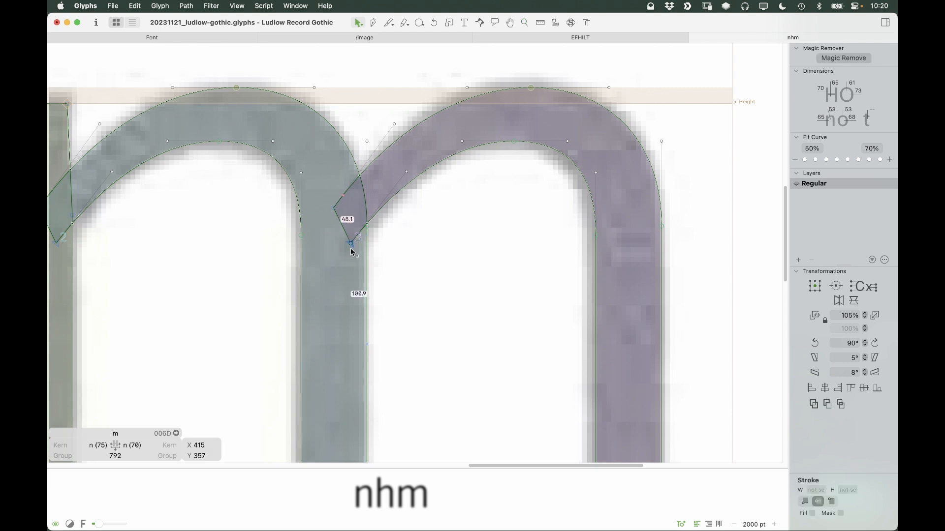
mouse_move(351, 245)
mouse_down()
mouse_move(355, 254)
mouse_move(359, 243)
mouse_move(354, 250)
mouse_up()
key(space)
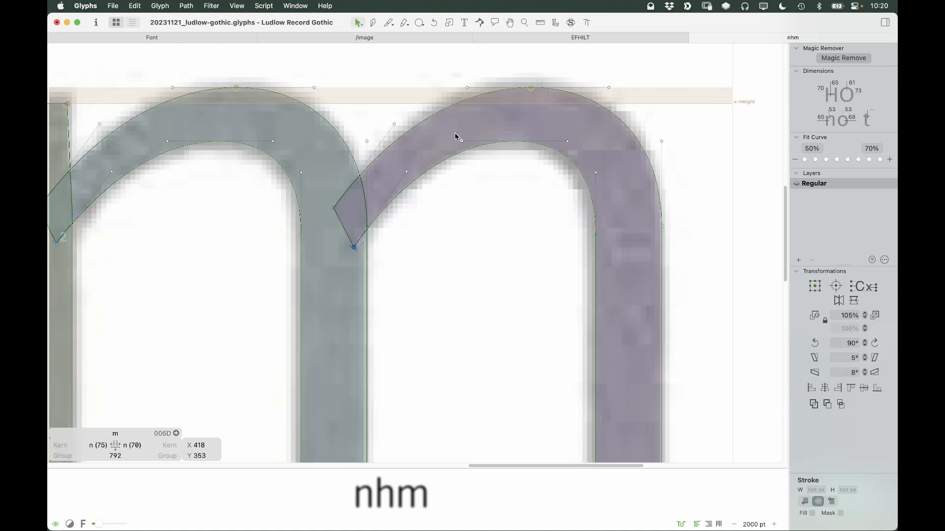
key(space)
Measure the overlaps where the m's arches meet the stems and preview the n, h and m as solid shapes
drag(356, 206, 481, 176)
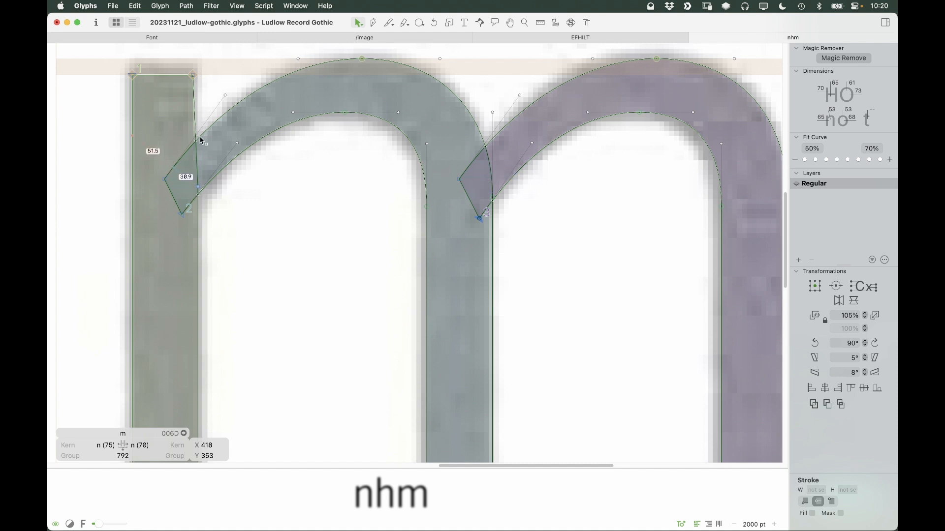
click(195, 157)
key(l)
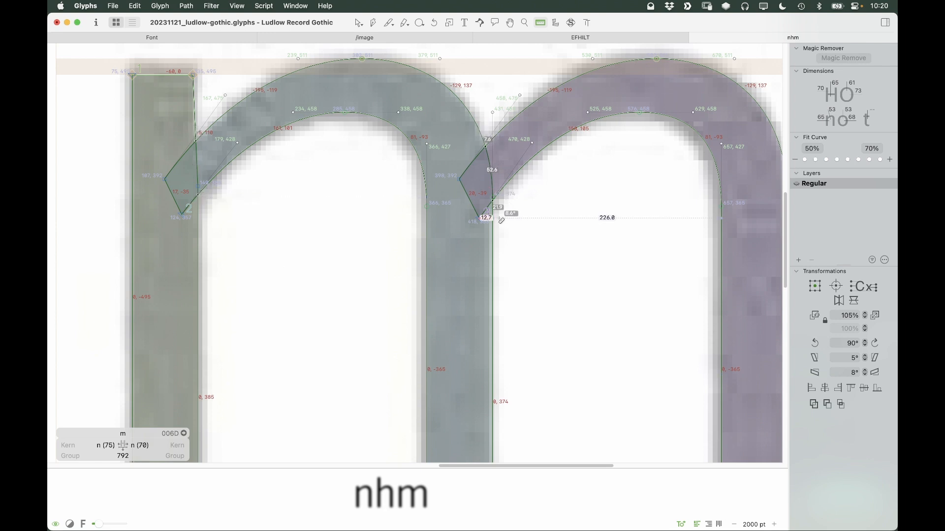
key(super+0)
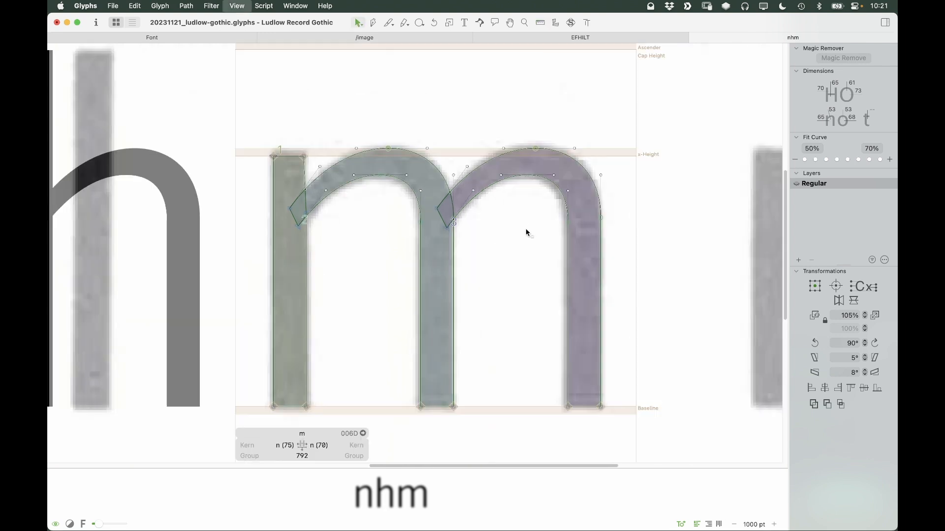
key(super+minus)
key(space)
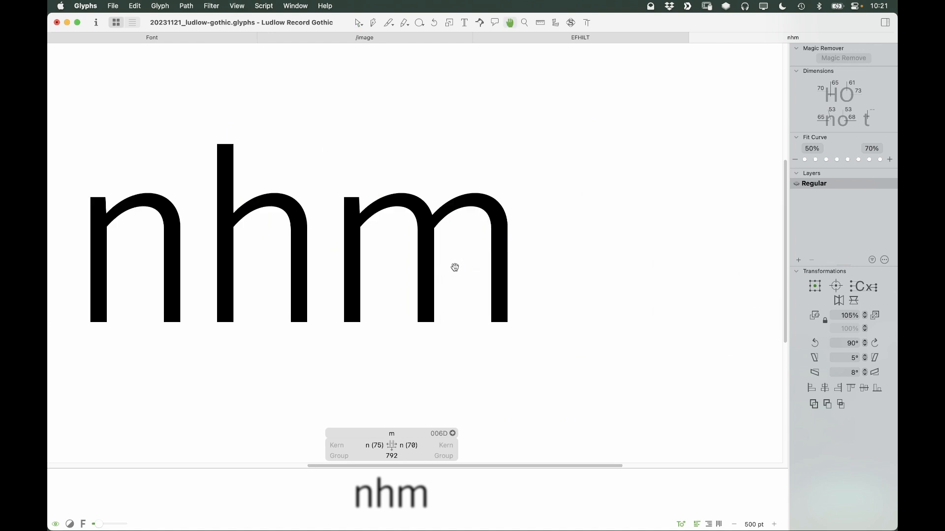
scroll(462, 196, up, 5)
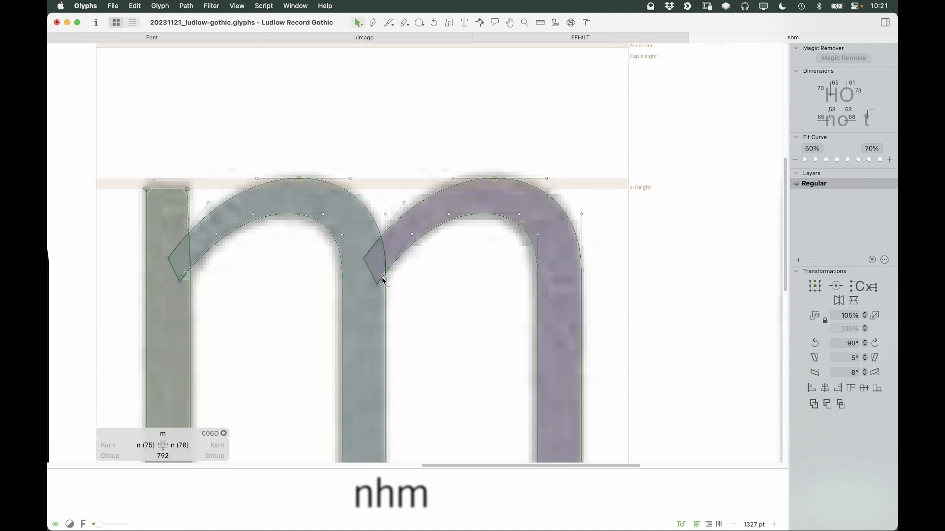
Inspect the upper end node of the m's second arch and review the nhm sequence at progressively smaller sizes
click(365, 257)
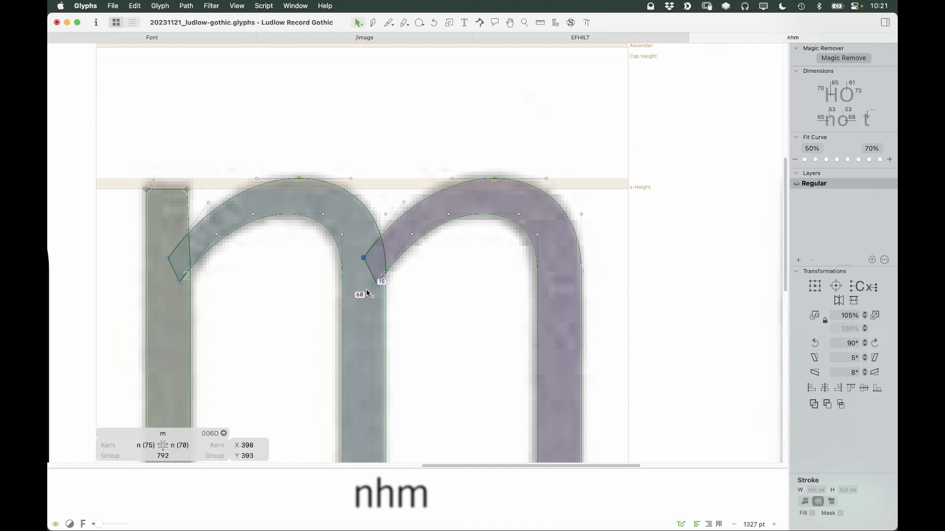
key(space)
key(space)
key(super+0)
drag(433, 341, 498, 314)
key(super+minus)
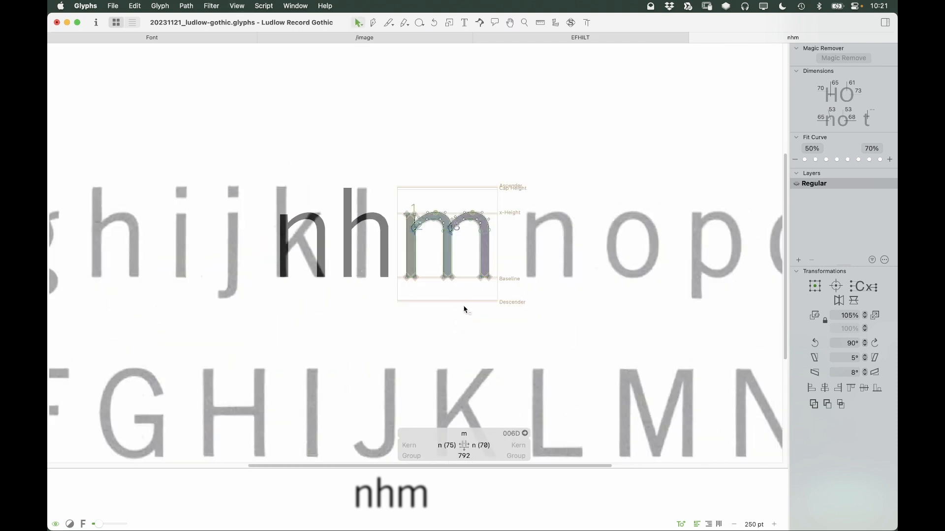
key(super+minus)
key(space)
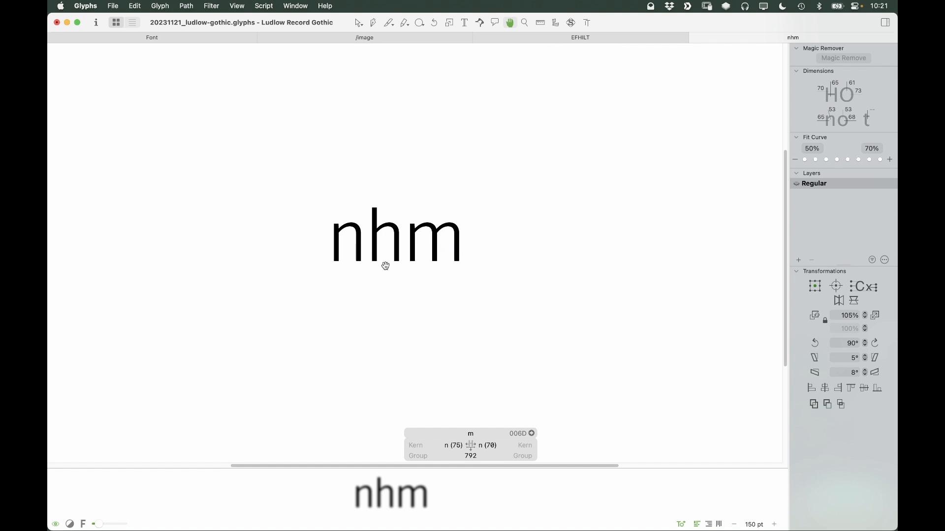
drag(424, 297, 545, 260)
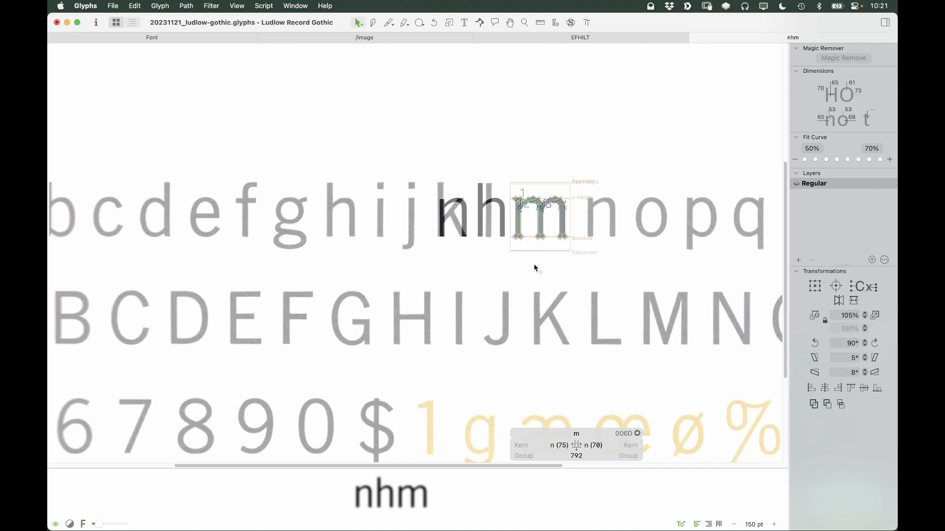
key(super+minus)
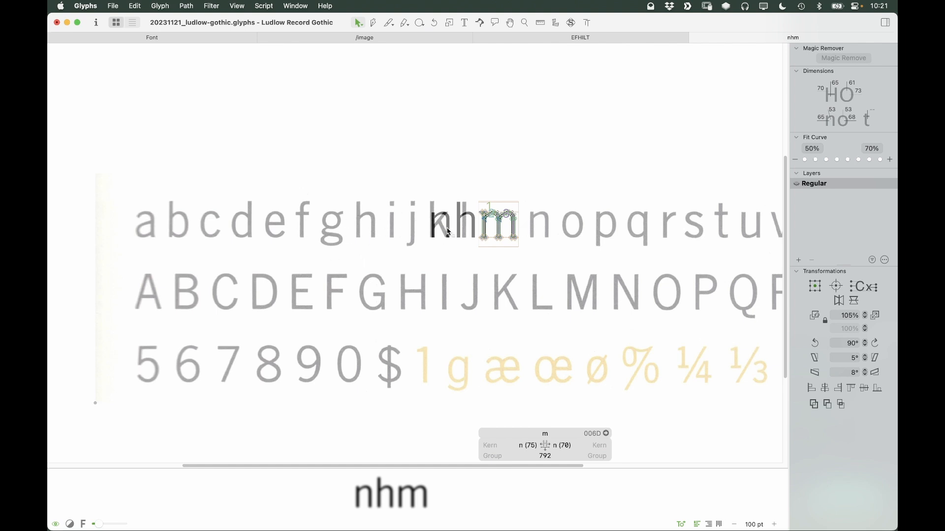
Extend the edit text with the letters f, j, i and t after nhm
text(tfit)
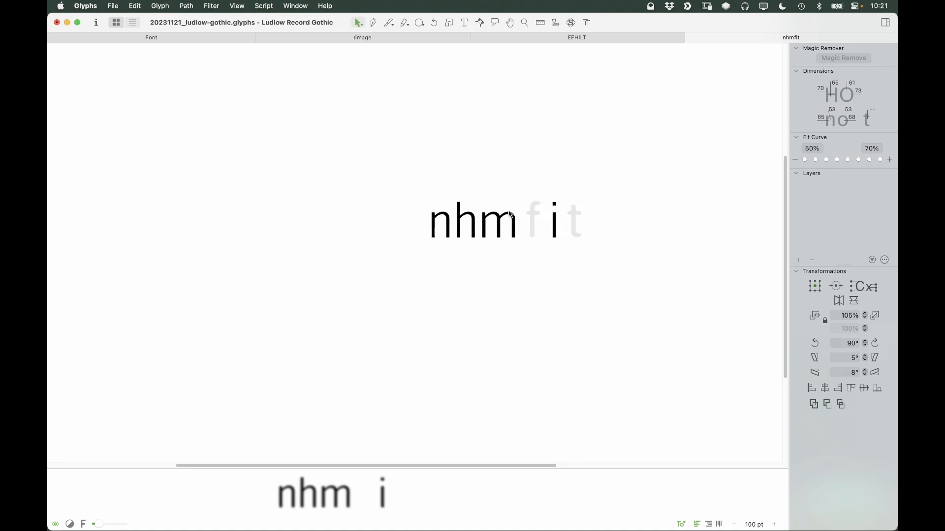
super+click(407, 268)
click(543, 213)
text(j)
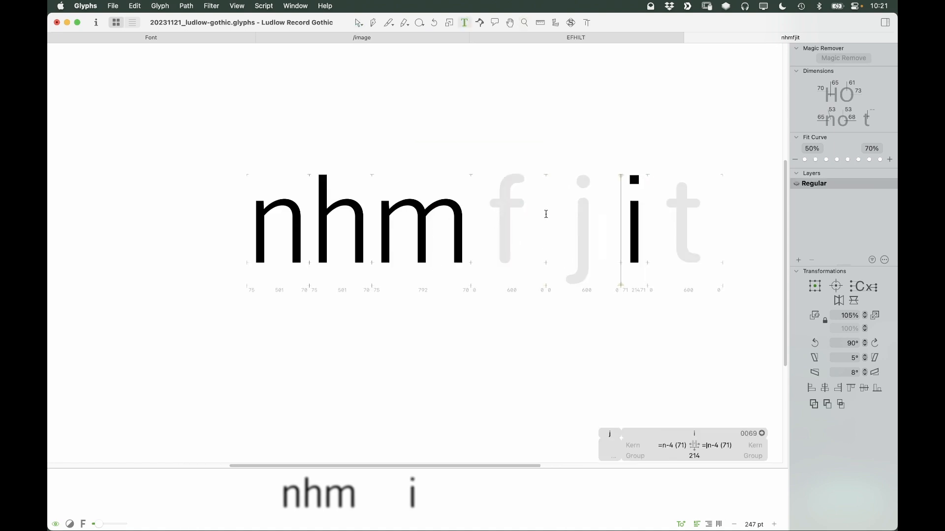
key(Escape)
key(z)
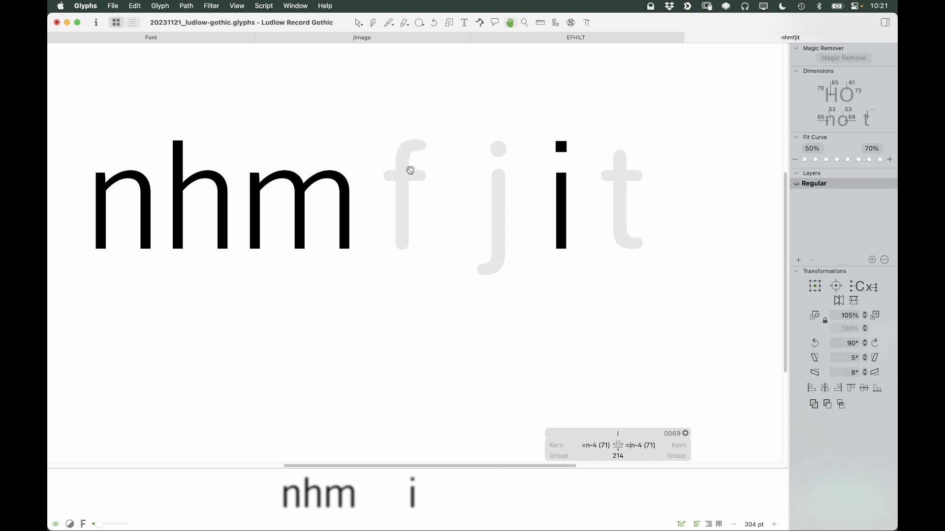
drag(411, 171, 406, 187)
Unlock the m's reference scan, cut it out of that glyph and paste it into the j
right_click(309, 228)
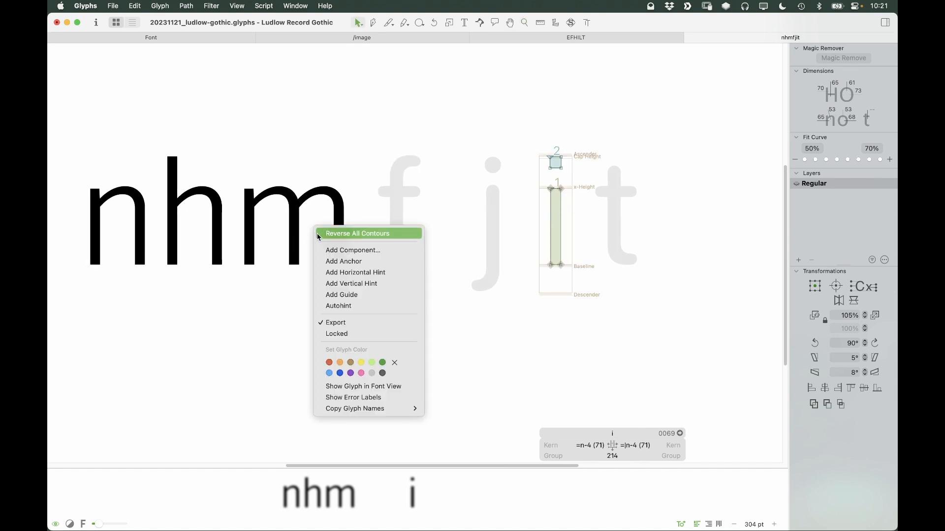
click(316, 234)
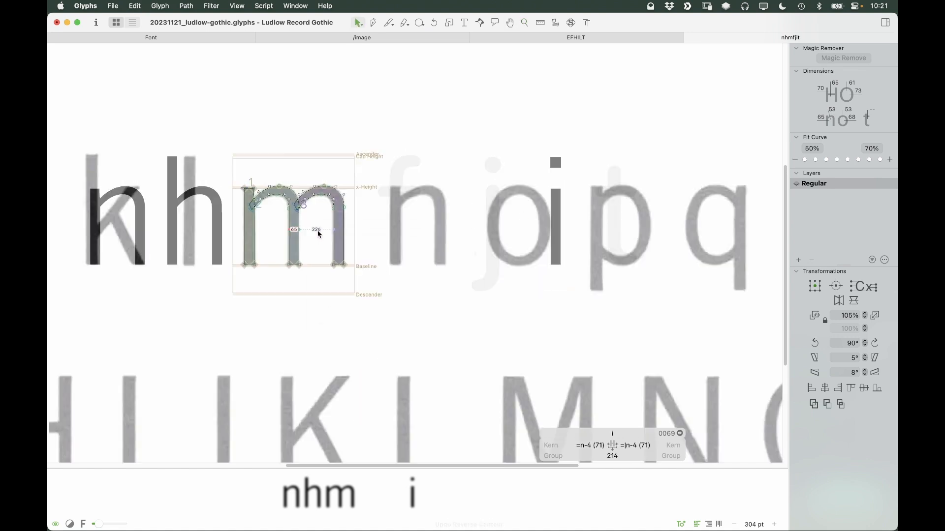
double_click(316, 234)
right_click(322, 235)
click(353, 235)
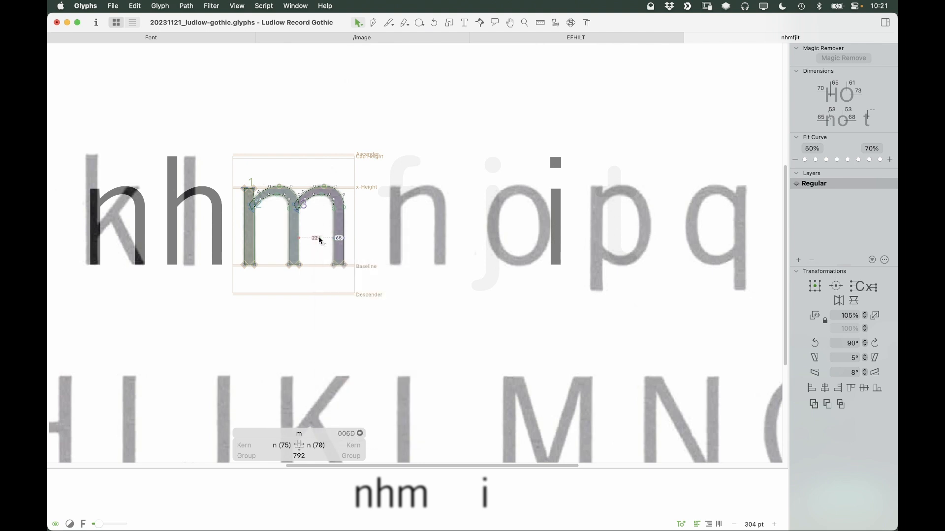
click(318, 238)
key(Delete)
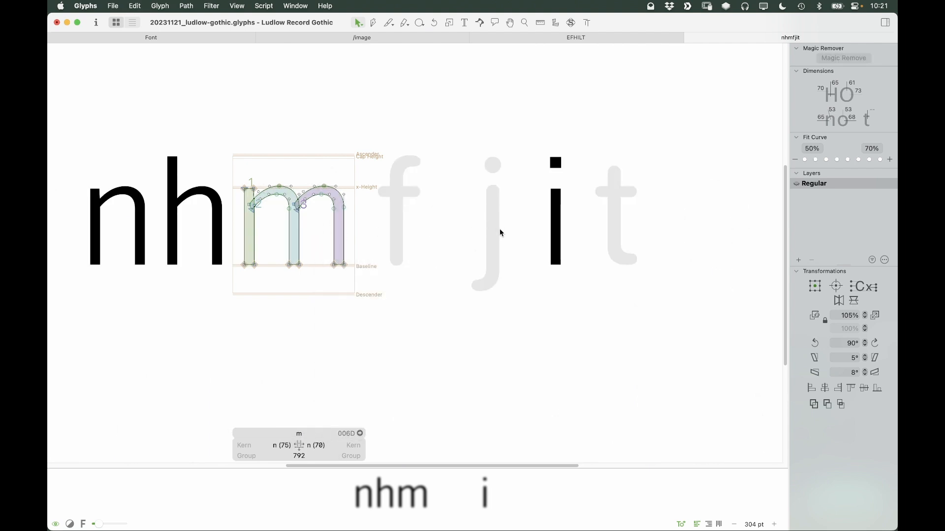
double_click(496, 234)
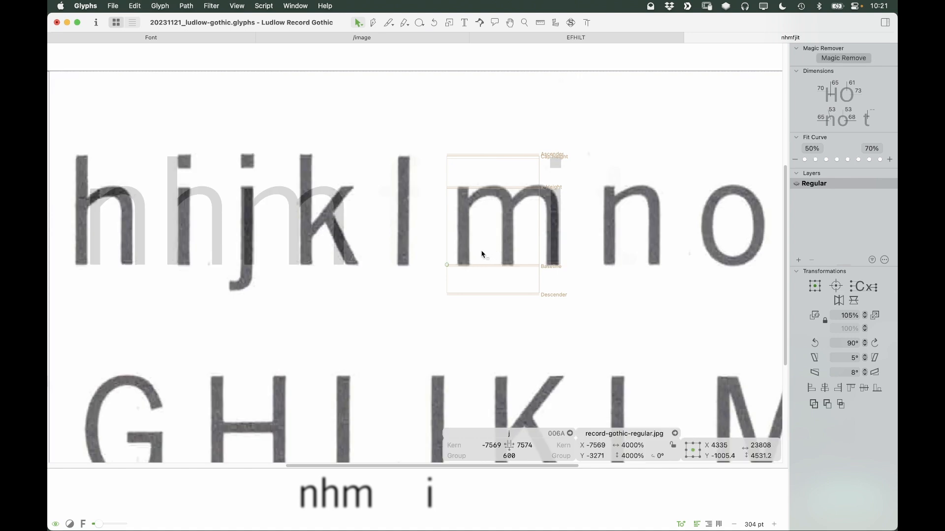
Shift the j's reference scan to X -5967 so the printed j sits inside the glyph, and lock the image
drag(203, 244, 452, 240)
right_click(486, 212)
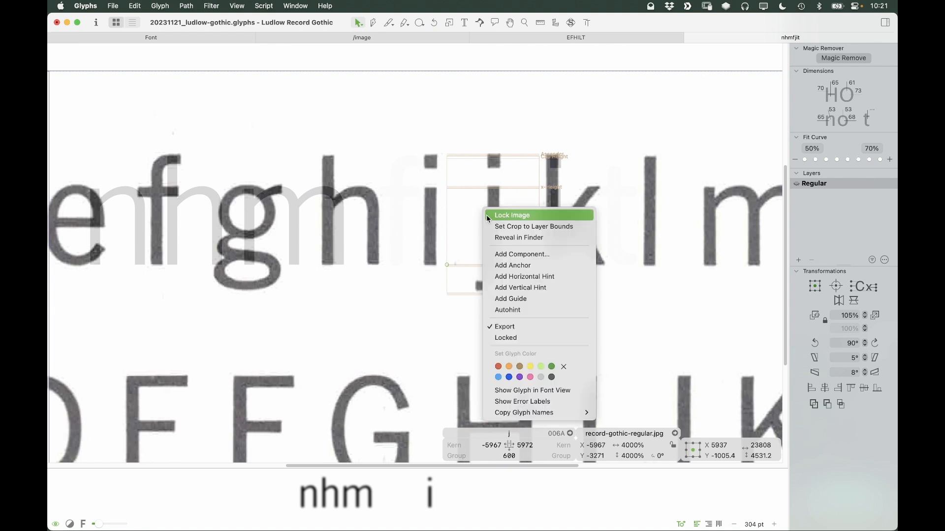
click(493, 226)
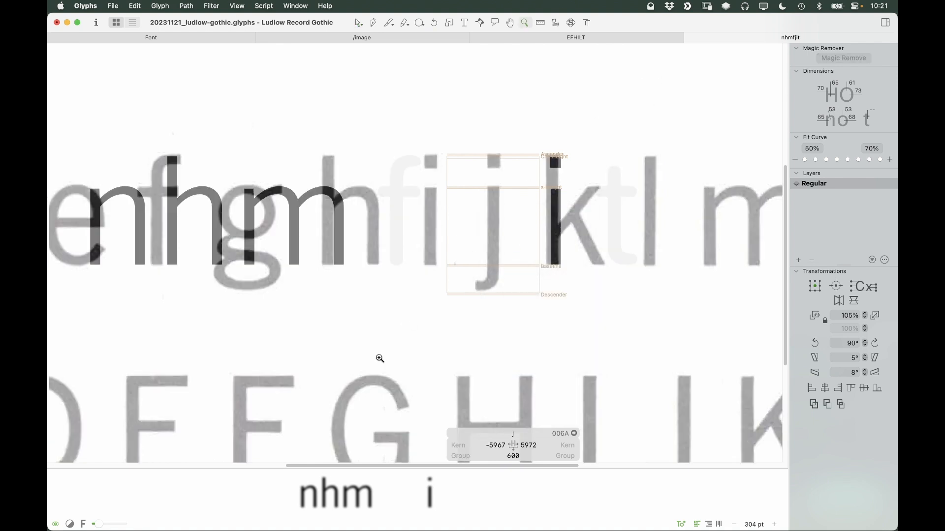
Copy the i's stem and dot into the j and move them over the printed letter, to X 301
scroll(536, 187, up, 2)
double_click(476, 212)
key(super+a)
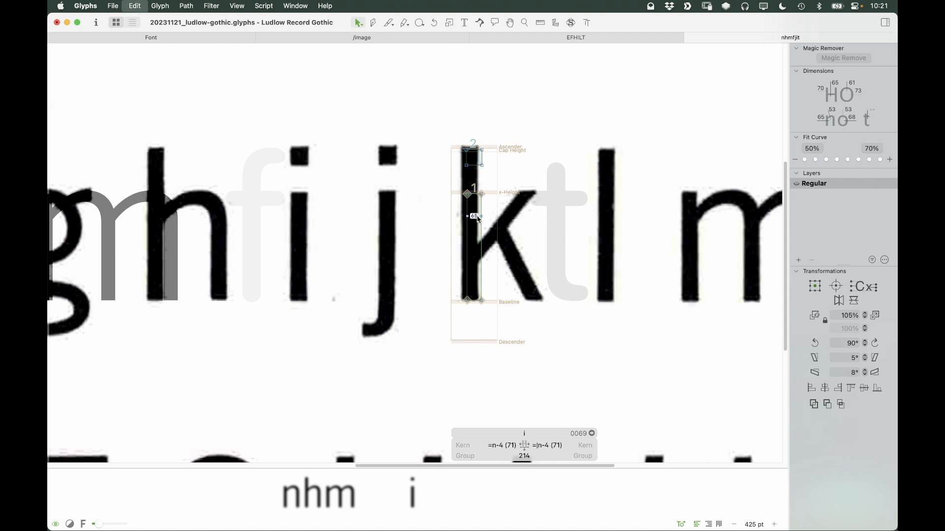
key(super+c)
double_click(412, 232)
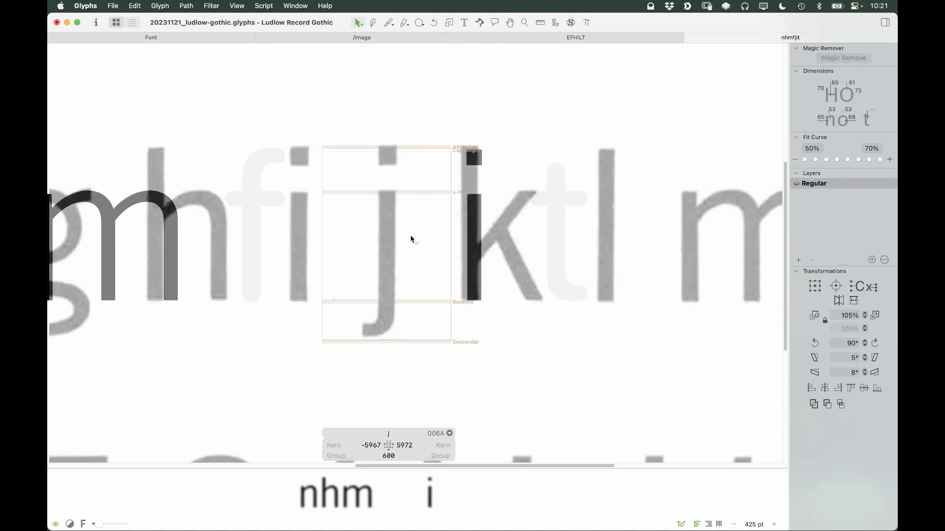
key(super+v)
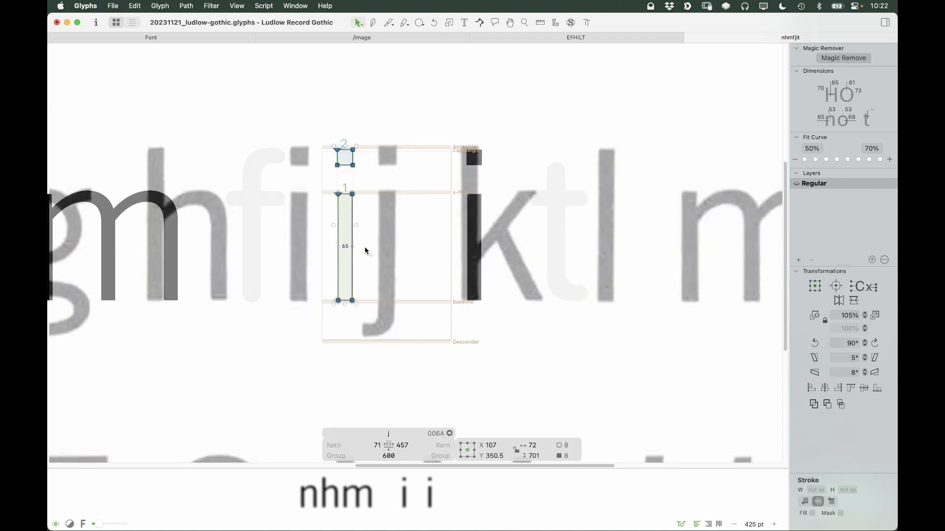
drag(352, 248, 394, 245)
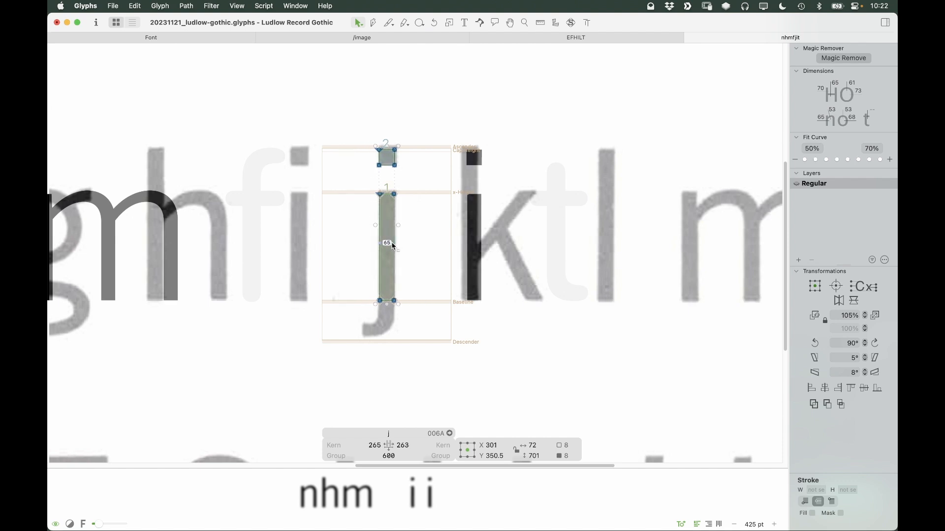
right_click(438, 218)
click(444, 221)
click(444, 221)
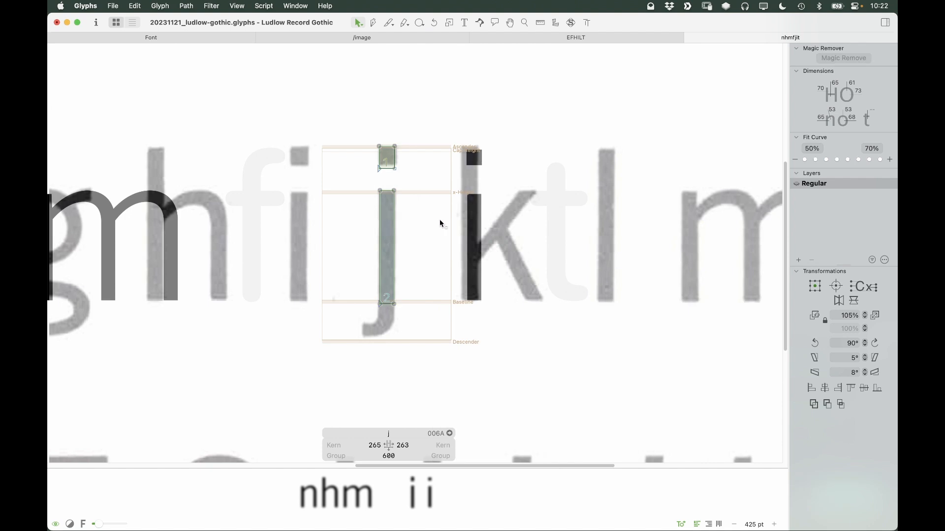
key(super+a)
click(435, 221)
Unlock the j's reference scan, nudge it to X -5972, Y -3280 to line up with the stem and dot, and lock it again
right_click(435, 219)
click(443, 225)
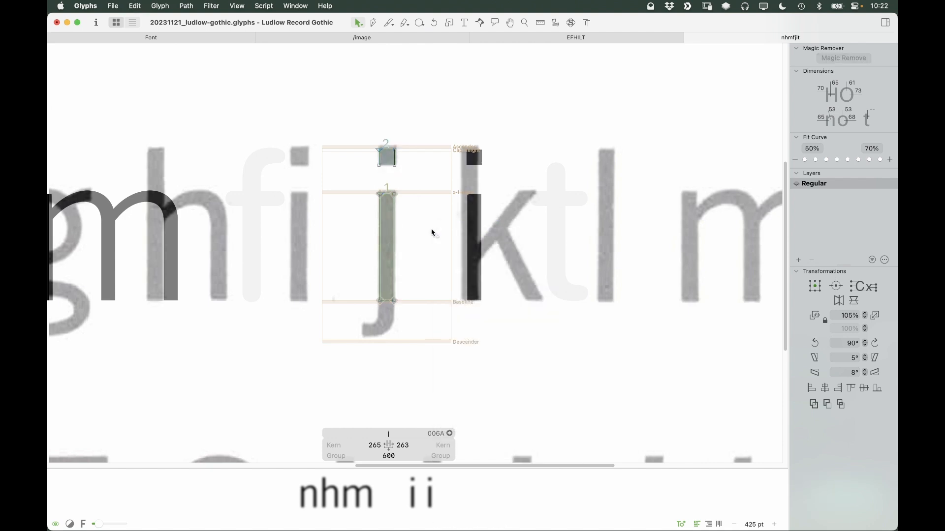
click(433, 232)
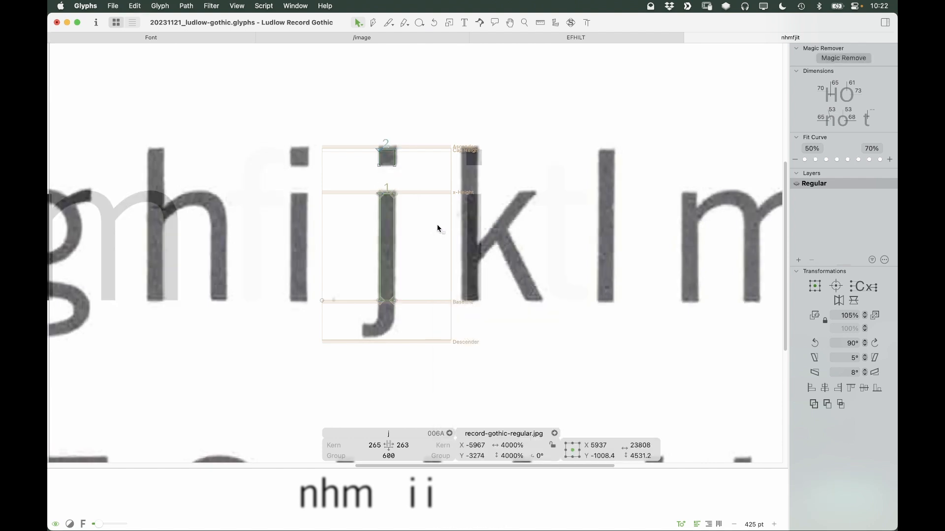
key(Down)
key(Down)
key(Down)
key(Down)
key(Down)
key(Down)
key(Down)
key(Down)
key(Down)
key(Down)
key(Left)
key(Left)
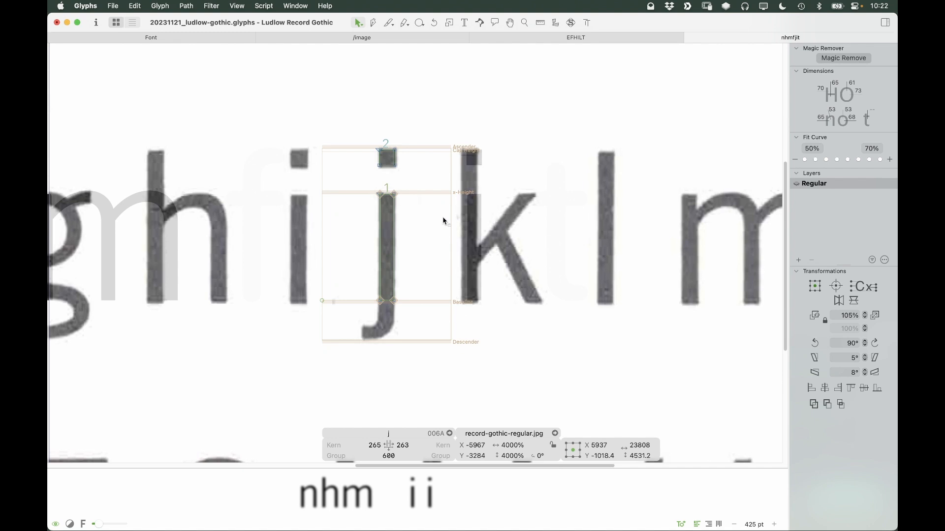
key(Left)
key(Left)
key(Left)
key(Up)
key(Up)
key(Up)
key(Up)
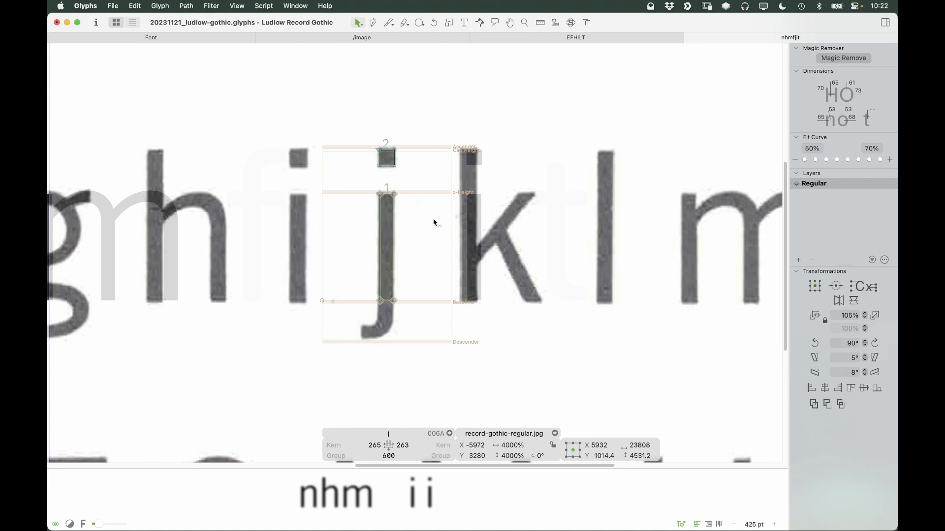
right_click(440, 223)
click(439, 222)
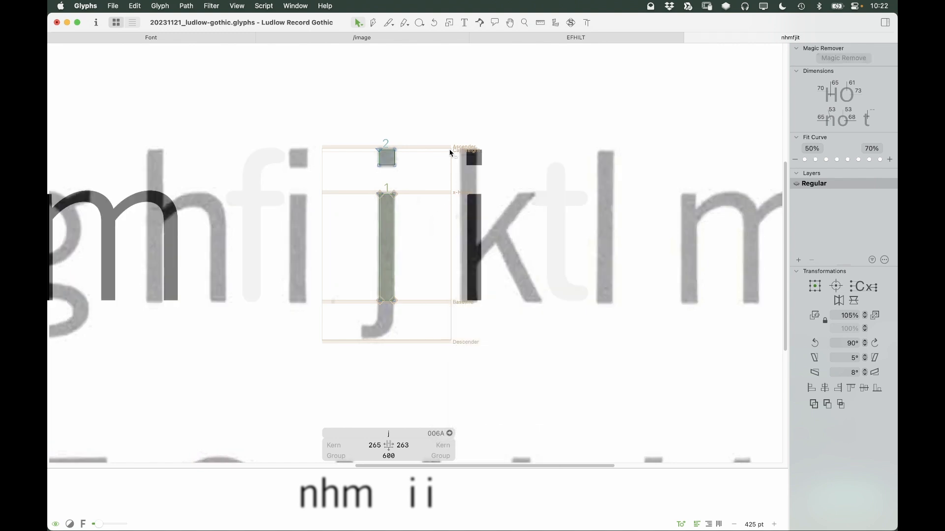
Open the j's stem outline by removing its bottom edge at the baseline
key(z)
click(313, 371)
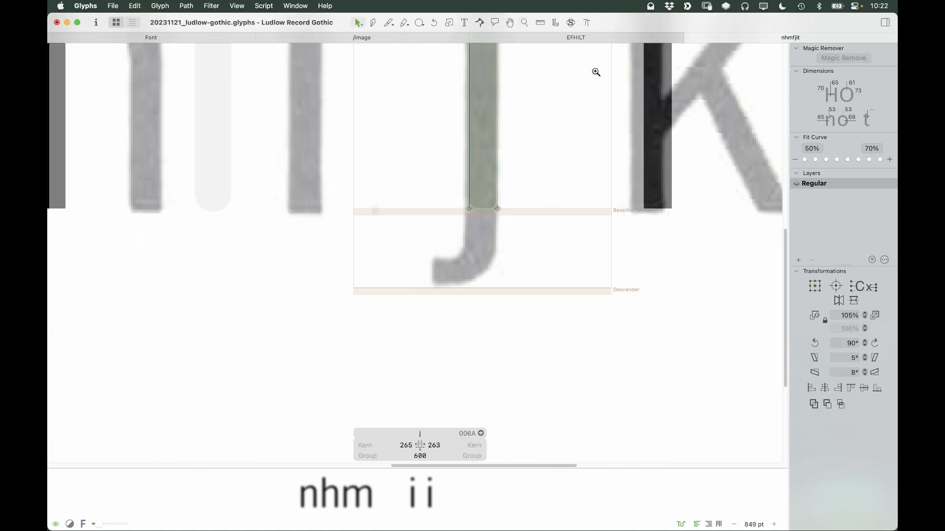
drag(595, 72, 341, 410)
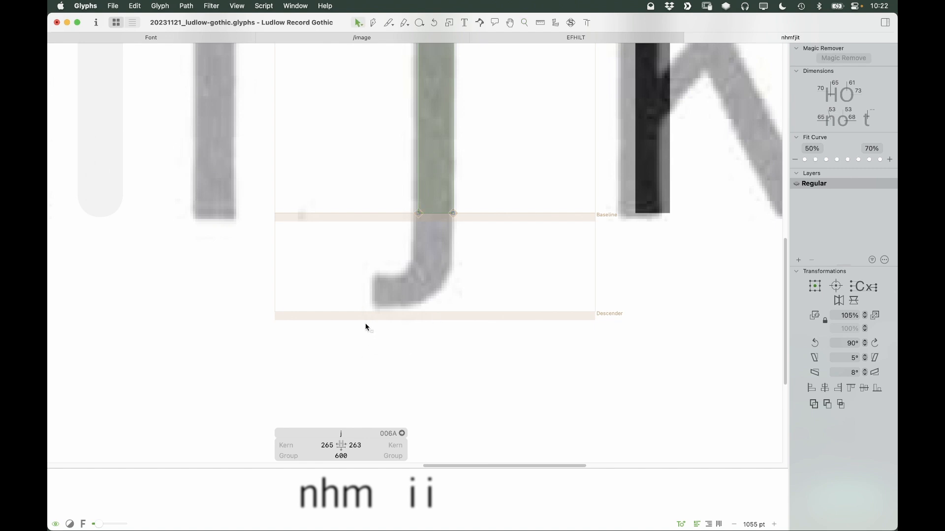
key(p)
scroll(382, 288, up, 3)
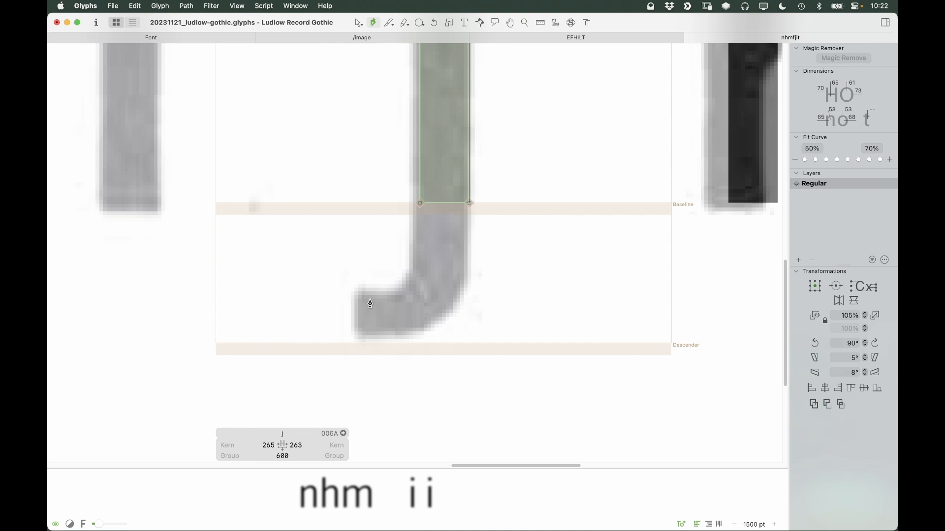
key(v)
click(352, 237)
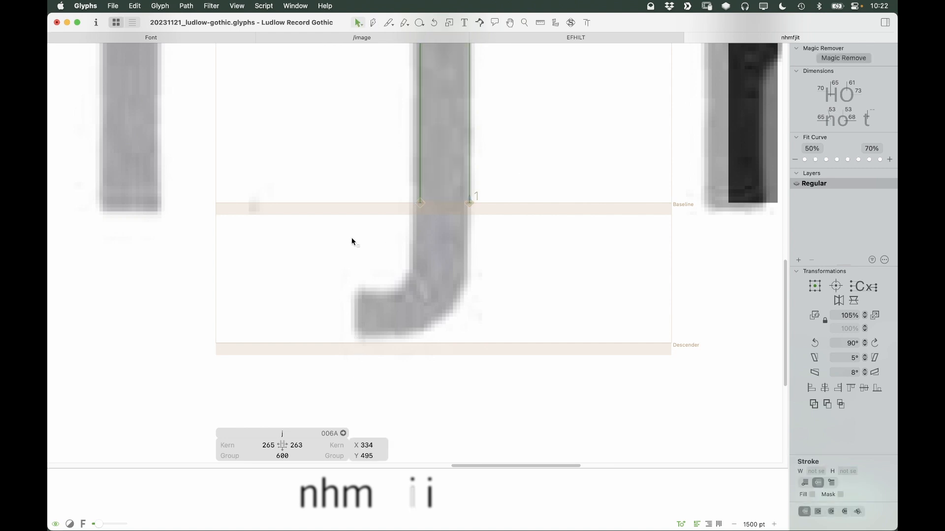
Lower the two open end nodes of the j's stem to Y -68, where the printed tail starts curving
key(p)
key(v)
click(424, 203)
drag(421, 224, 427, 255)
key(p)
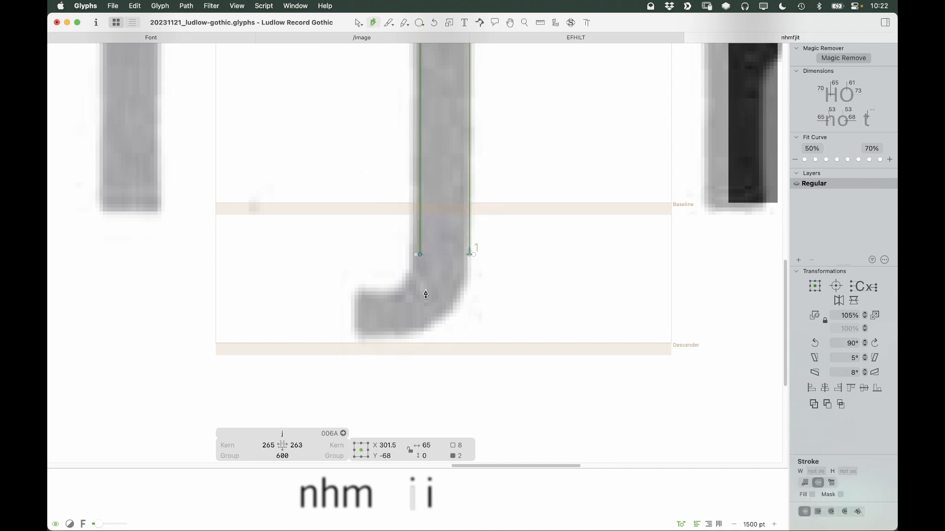
Draw the j's tail in straight segments over the scan, through about X 189, Y -117 and X 184, Y -177, closing at the stem's right node
key(v)
click(421, 255)
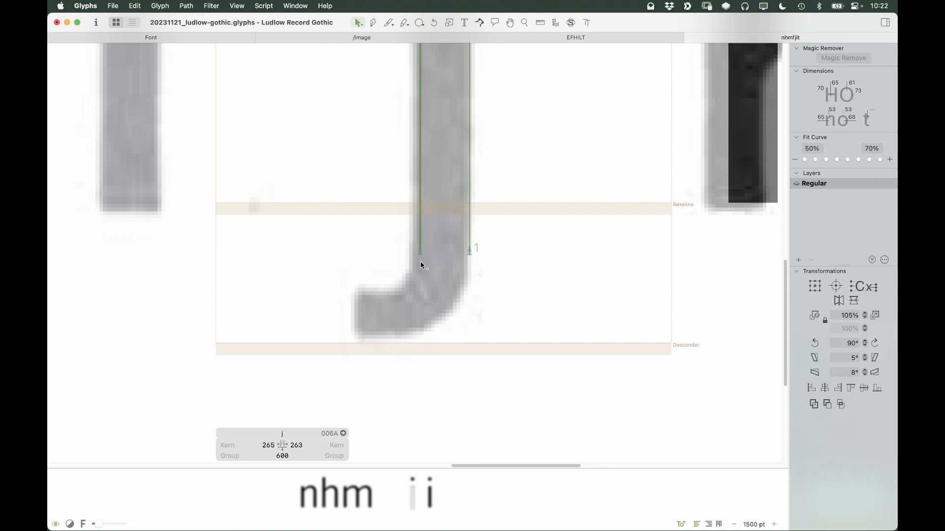
key(p)
click(420, 255)
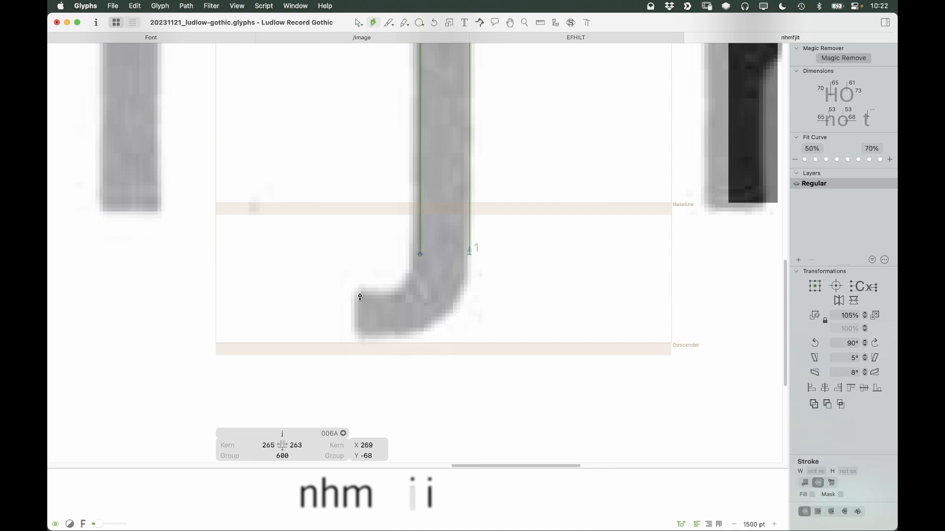
click(359, 292)
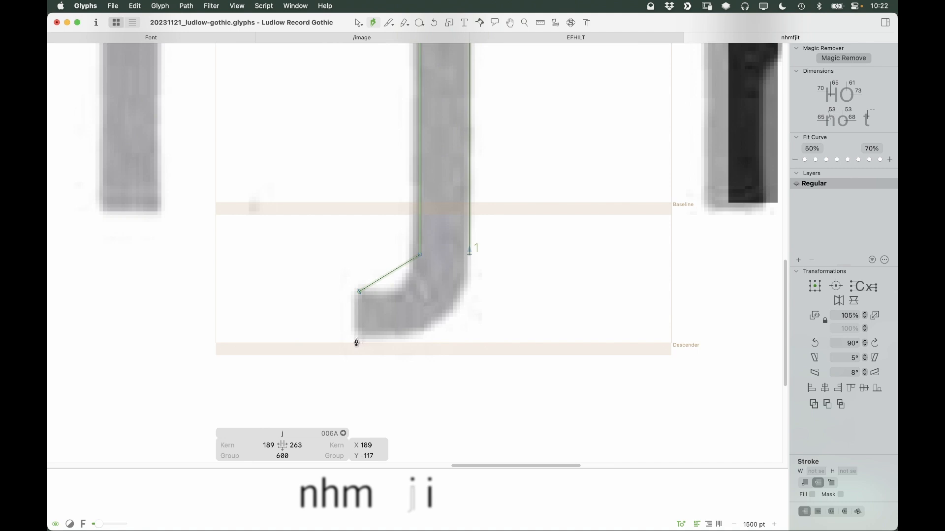
click(355, 337)
click(470, 254)
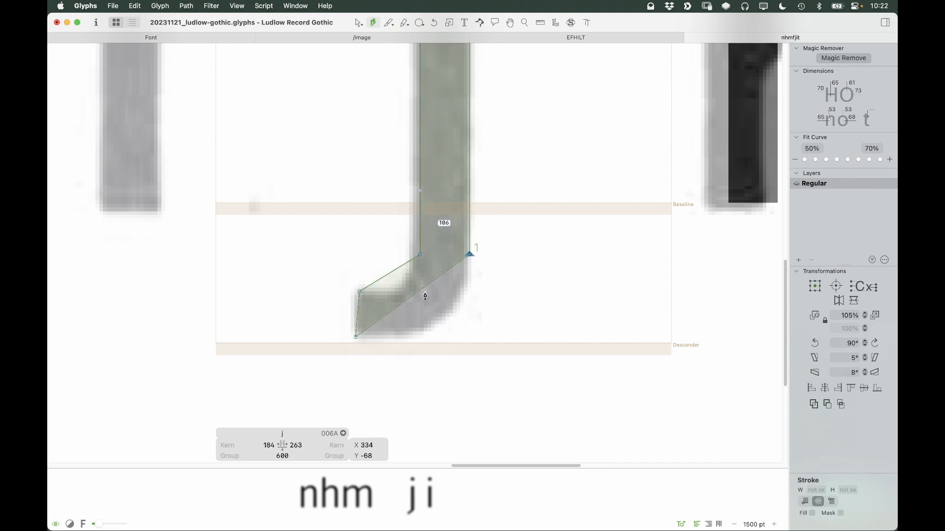
Align the two end nodes of the j's tail to the left at X 184
key(v)
drag(325, 261, 588, 370)
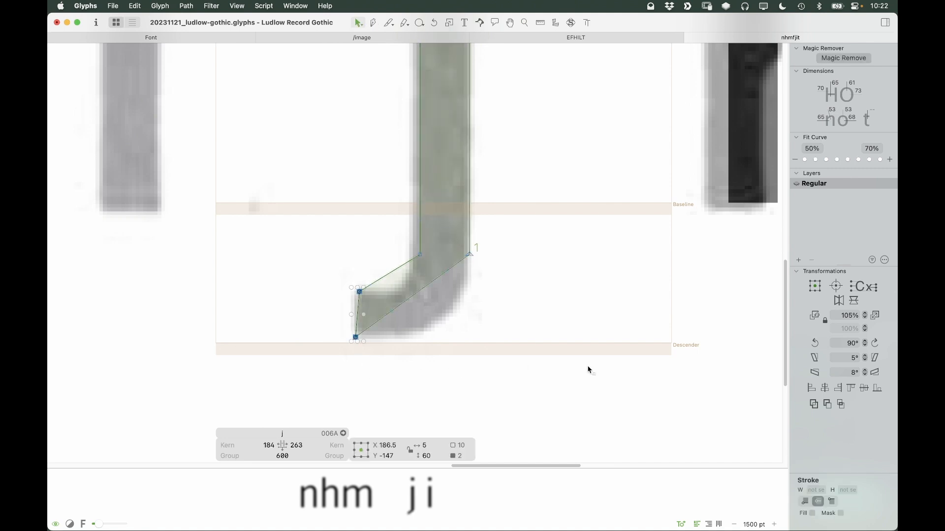
click(811, 388)
Turn the tail's inner edge into a curve, pull its handles toward the bend and make its stem node smooth
click(382, 301)
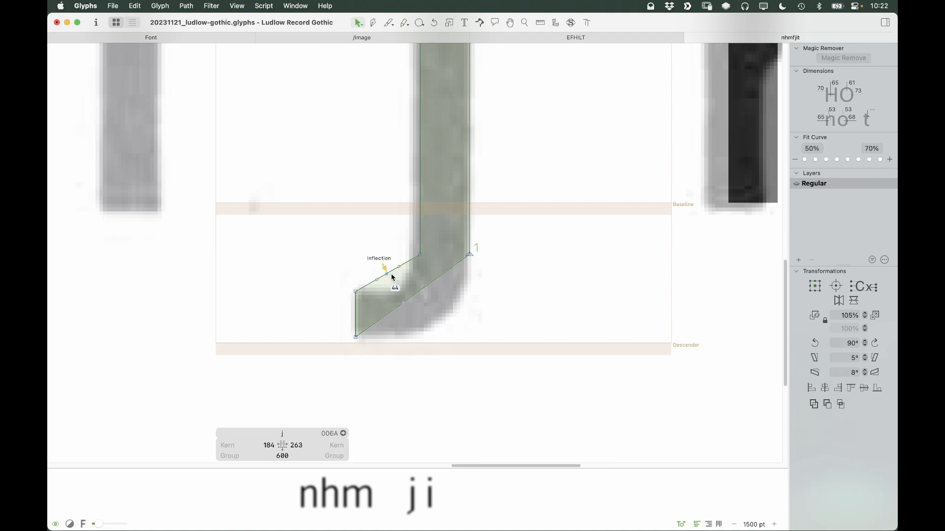
click(416, 267)
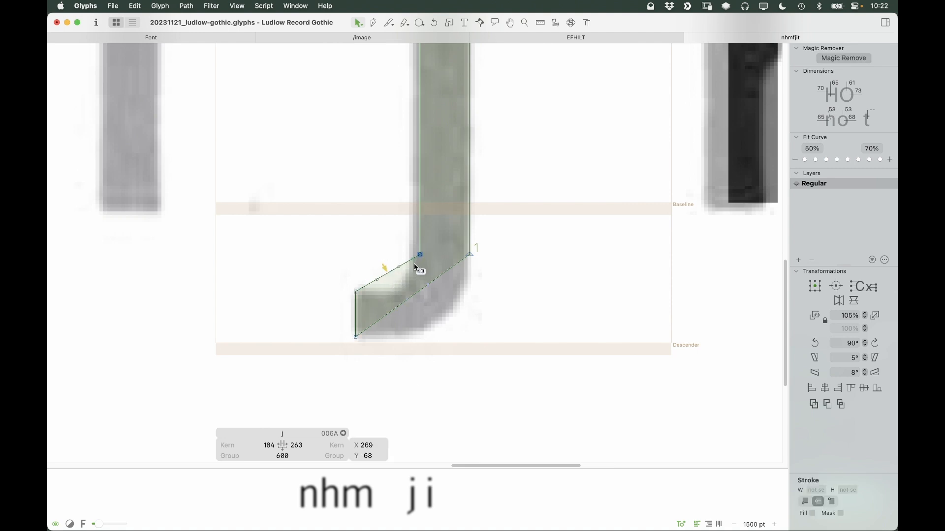
click(397, 270)
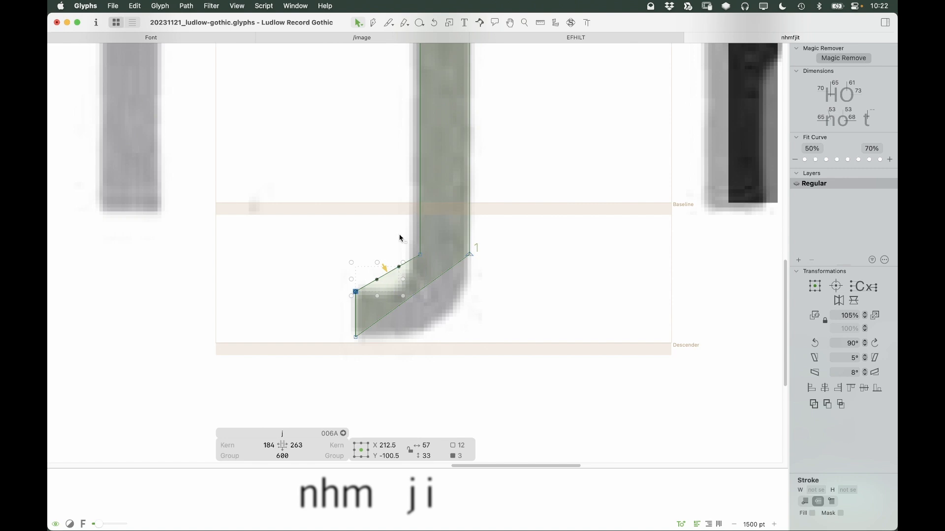
drag(399, 270, 422, 279)
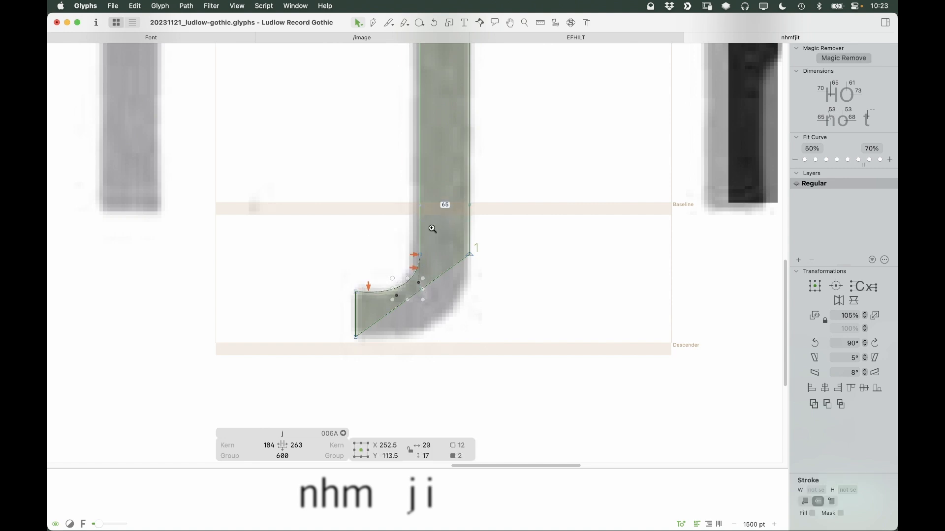
scroll(434, 241, up, 5)
drag(476, 244, 482, 248)
click(482, 277)
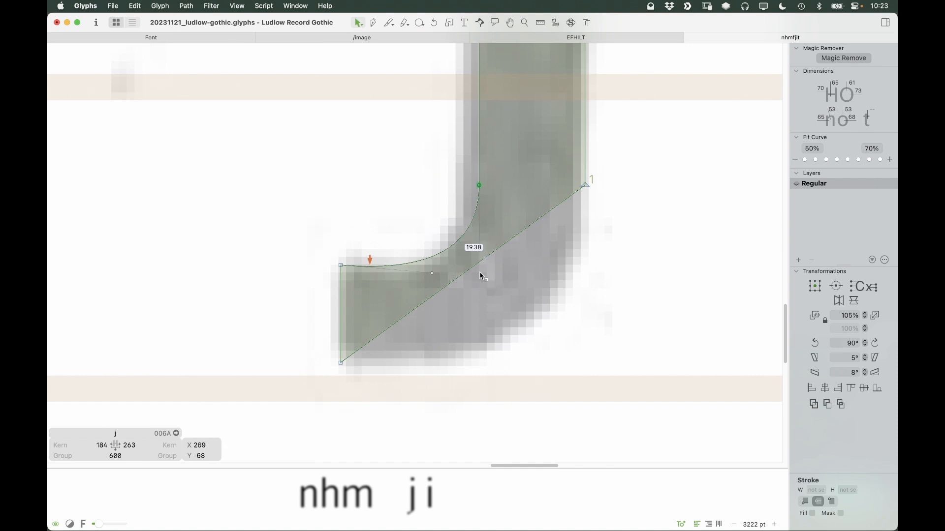
click(479, 245)
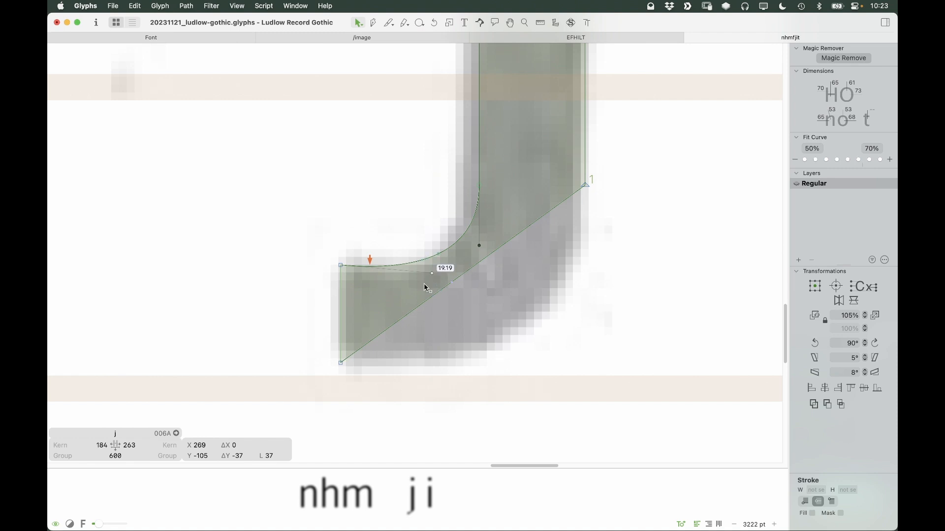
Lower both handles of the tail's inner curve by 5 units to Y -118.5 and preview the shape
shift+click(432, 274)
key(Down)
key(Down)
key(Down)
key(Down)
key(Down)
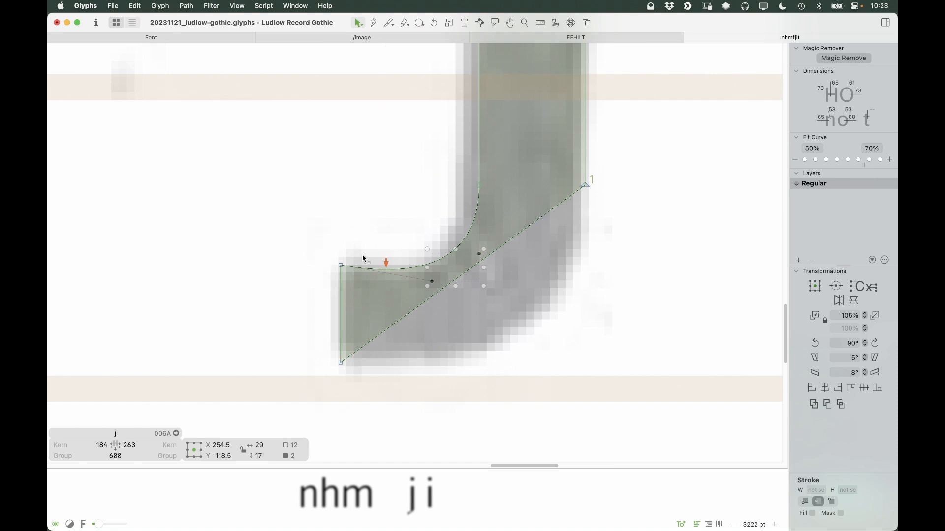
key(space)
Turn the tail's outer edge into a curve and place its two handles around X 309, Y -176.5
click(499, 316)
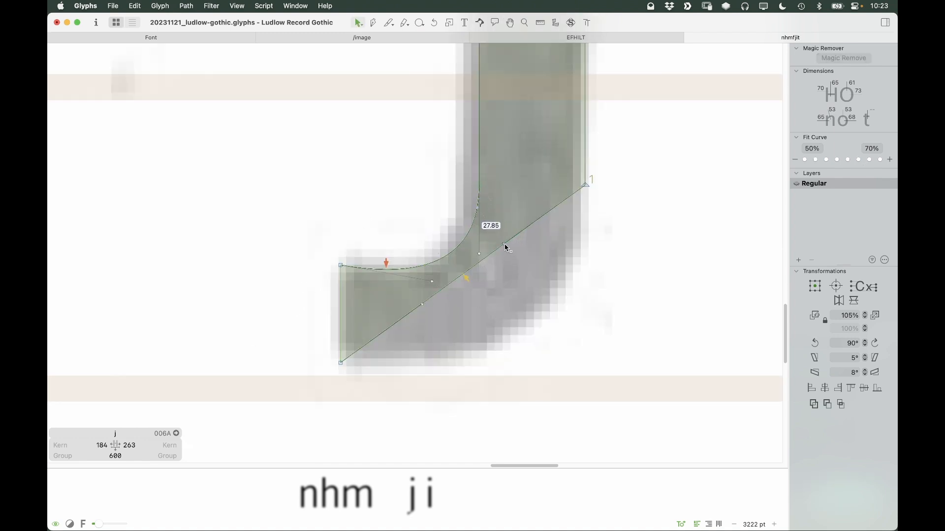
click(506, 247)
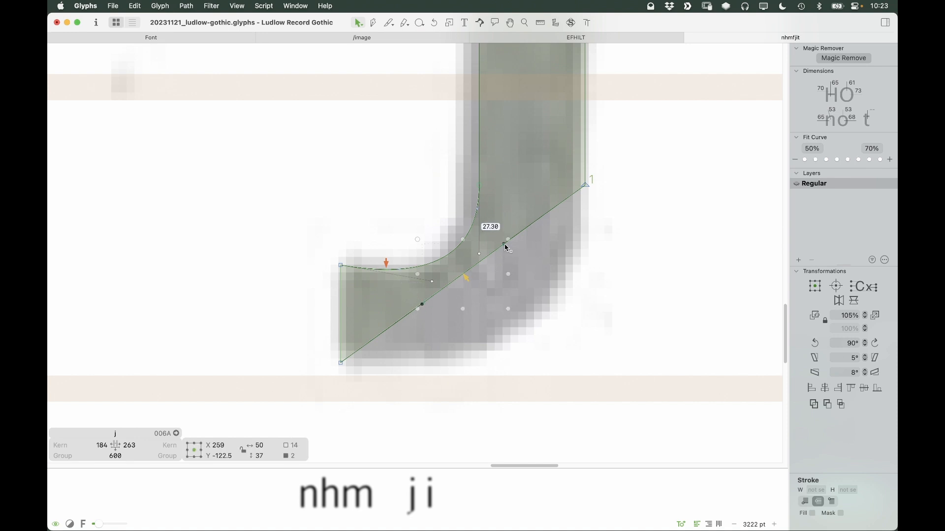
drag(505, 248, 592, 325)
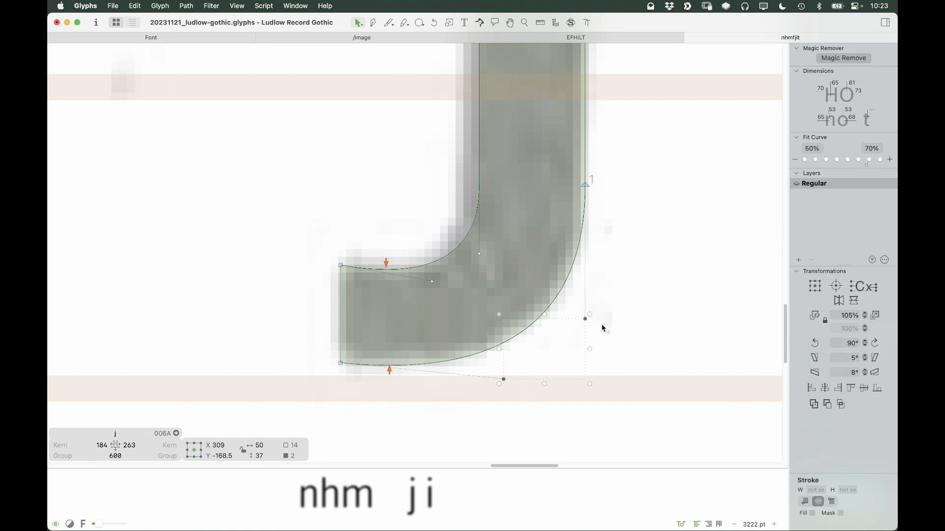
key(Down)
key(Down)
key(Down)
key(Down)
key(Down)
key(Up)
key(Up)
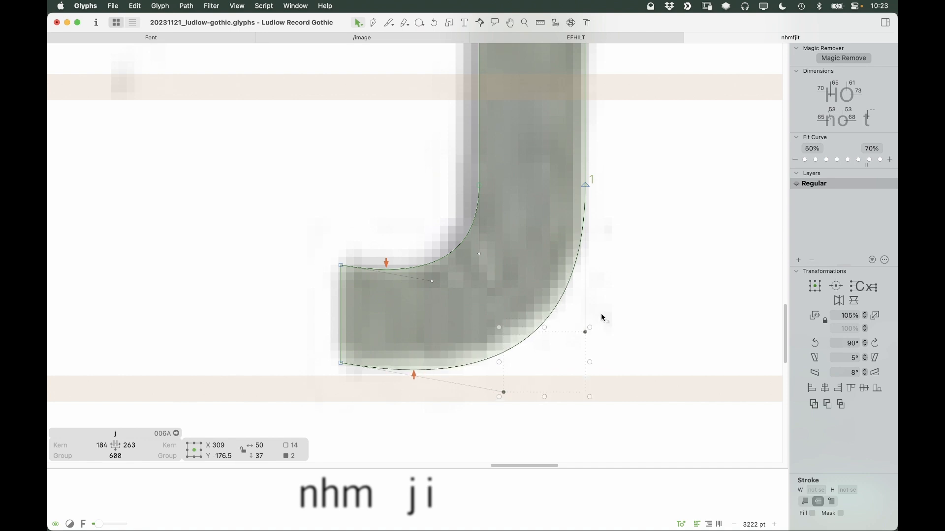
key(space)
key(Escape)
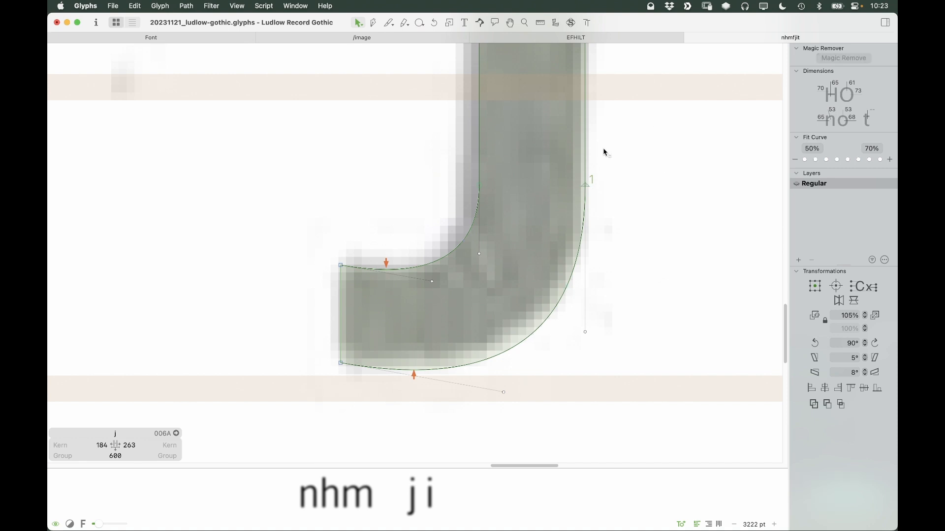
Try lowering the j's whole tail by 5 units
drag(649, 126, 294, 419)
key(Down)
key(Down)
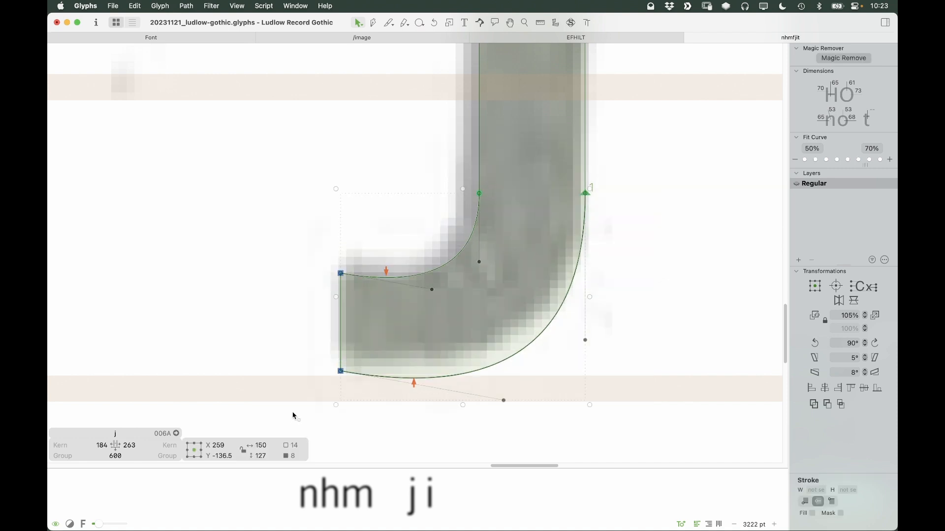
key(Up)
key(Up)
key(Up)
key(Up)
key(Up)
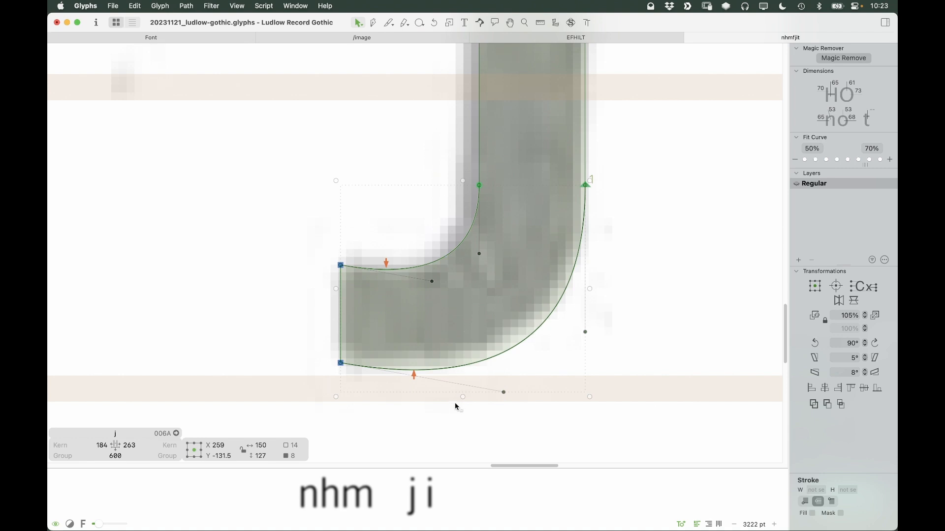
Preview the filled j up close and beside its neighbouring letters to judge the tail's shape
scroll(455, 403, down, 6)
key(space)
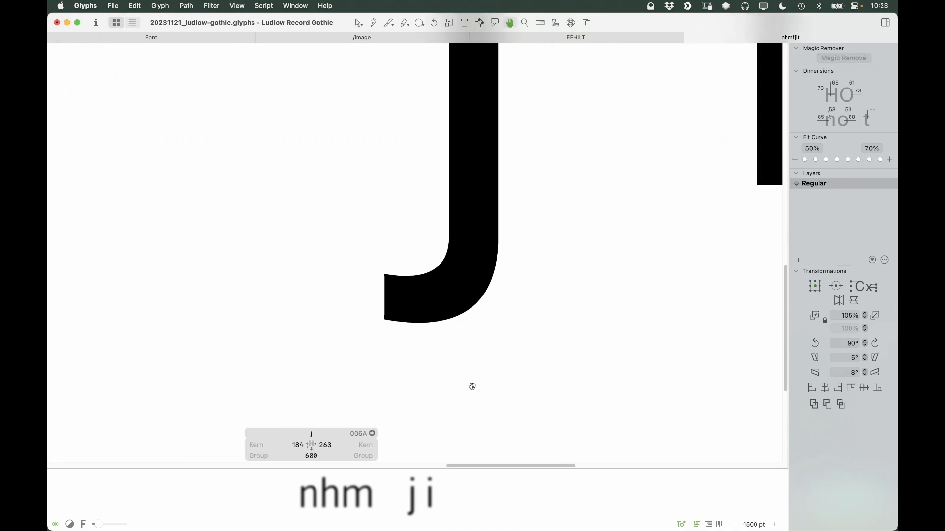
drag(471, 387, 468, 389)
scroll(470, 383, down, 5)
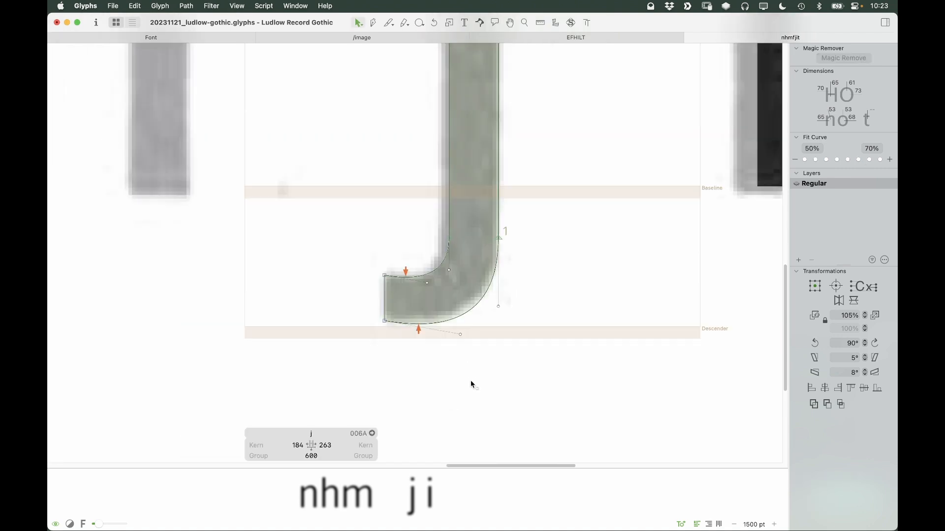
key(space)
drag(468, 408, 471, 419)
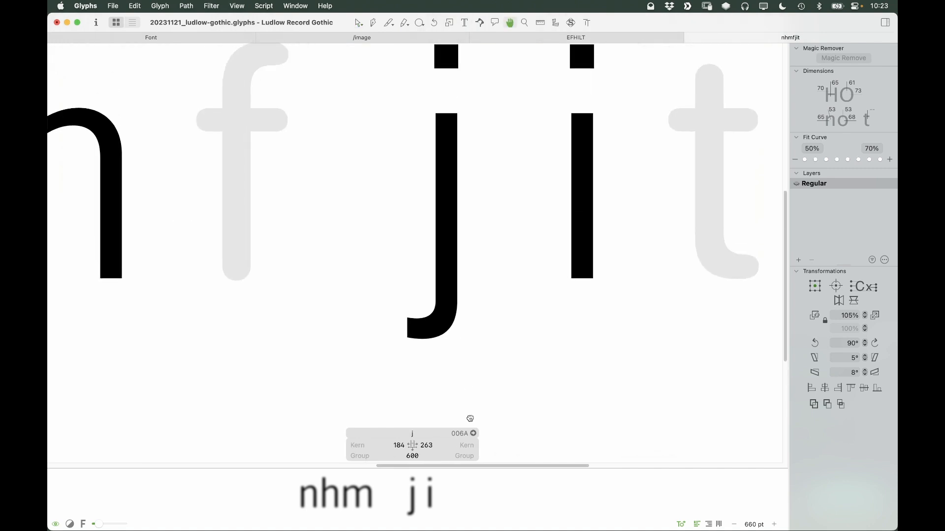
scroll(511, 222, up, 4)
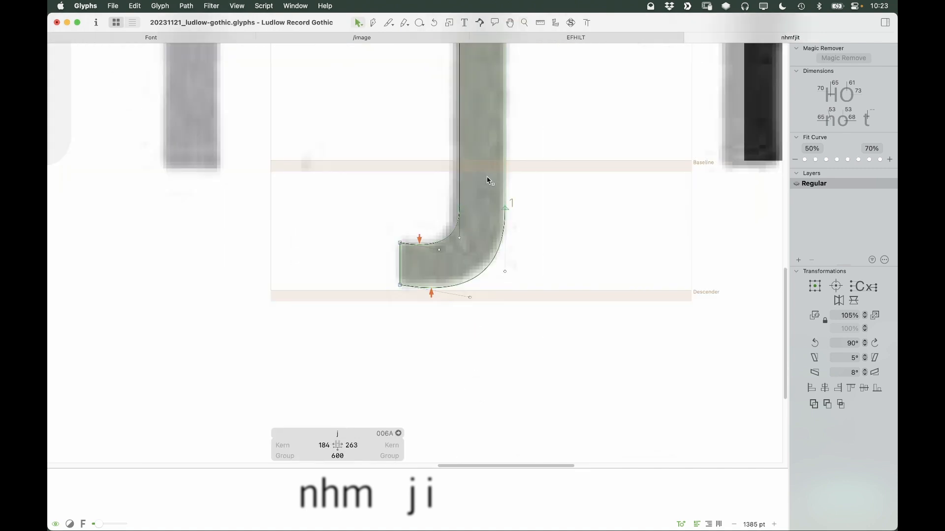
Raise the two nodes where the j's stem meets its tail to Y -63
drag(486, 177, 457, 220)
key(Tab)
key(Up)
key(Up)
key(Up)
key(Up)
key(Up)
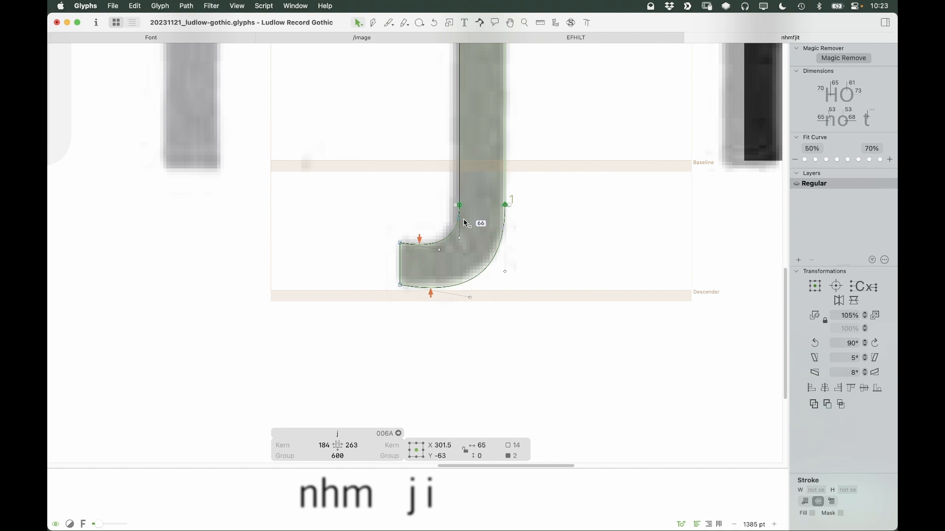
Try the stem-to-tail nodes at Y -58 in the preview and return them to Y -63
key(Up)
key(Up)
key(Up)
key(Up)
key(Up)
key(space)
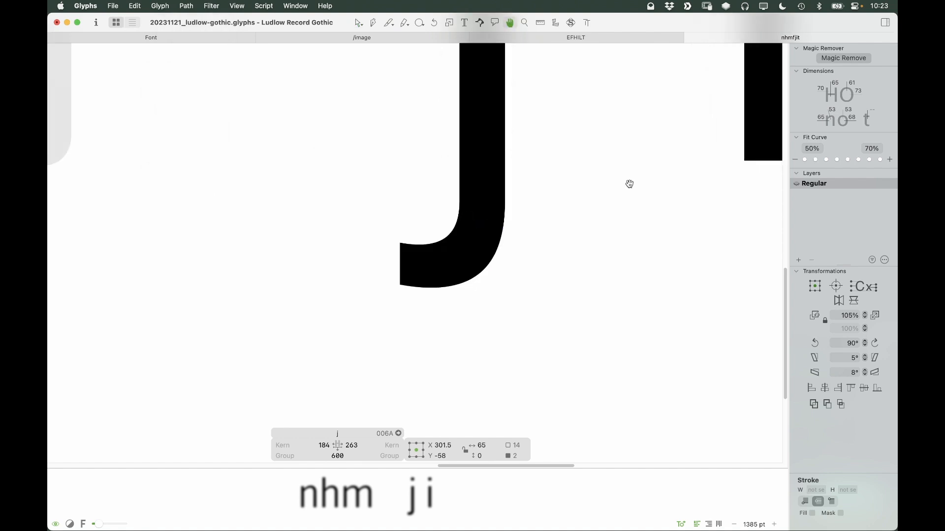
key(Down)
key(Down)
key(Down)
key(Down)
key(Down)
Preview the j's tail at smaller sizes to examine how evenly the bend flows out of the stem
click(602, 236)
key(space)
drag(585, 243, 590, 347)
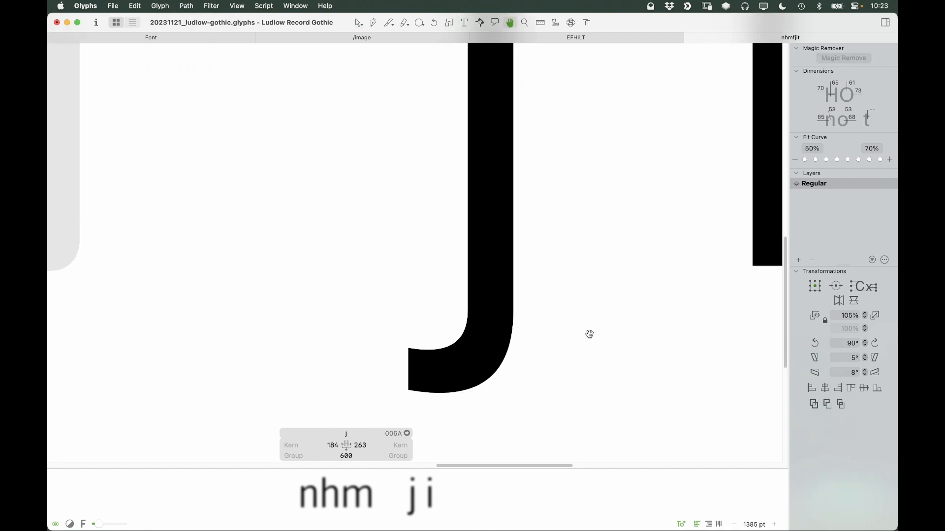
key(super+minus)
key(space)
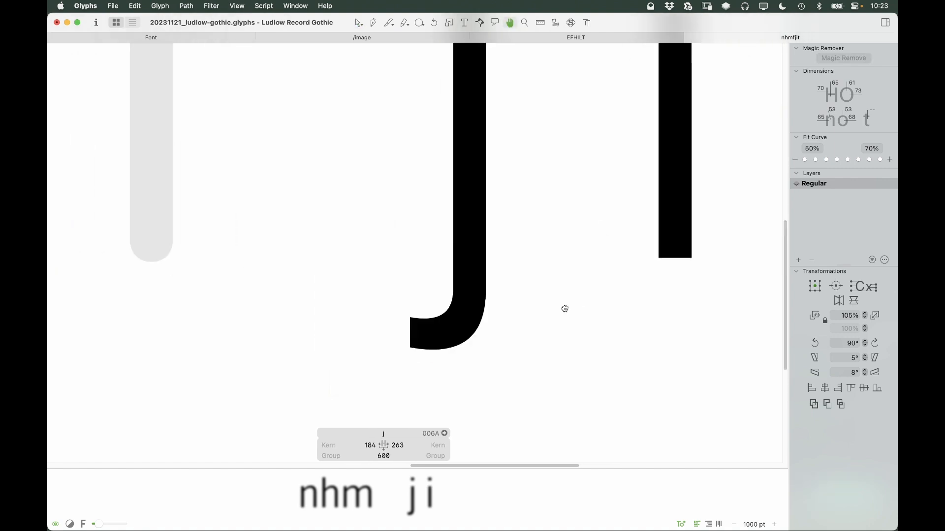
drag(565, 310, 570, 336)
Lower both handles of the tail's inner curve to Y -120.5 and show the outline's measurements
key(super+space)
drag(384, 352, 538, 302)
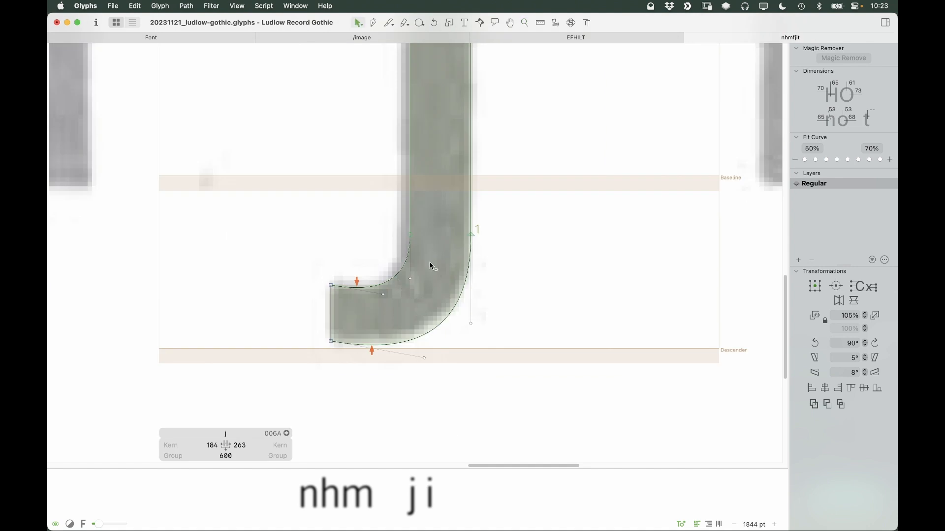
drag(431, 265, 378, 324)
key(Down)
key(Down)
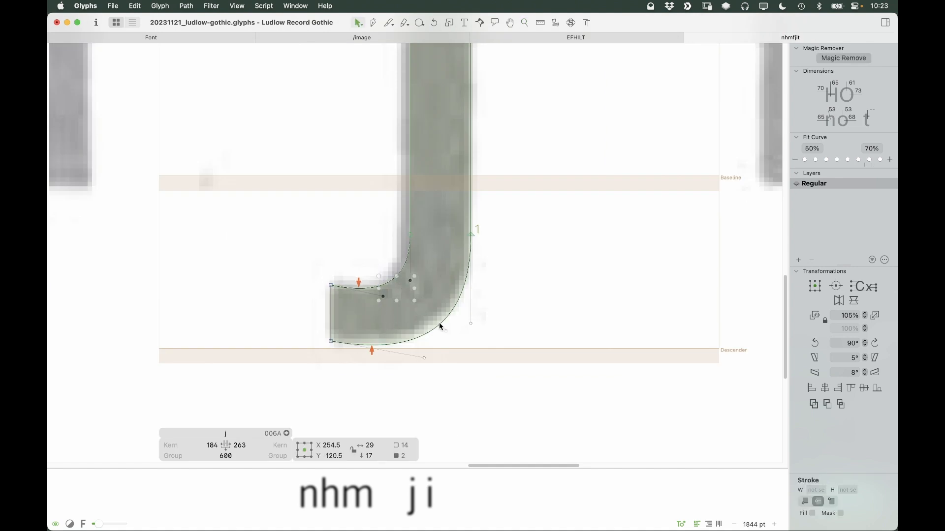
key(space)
key(l)
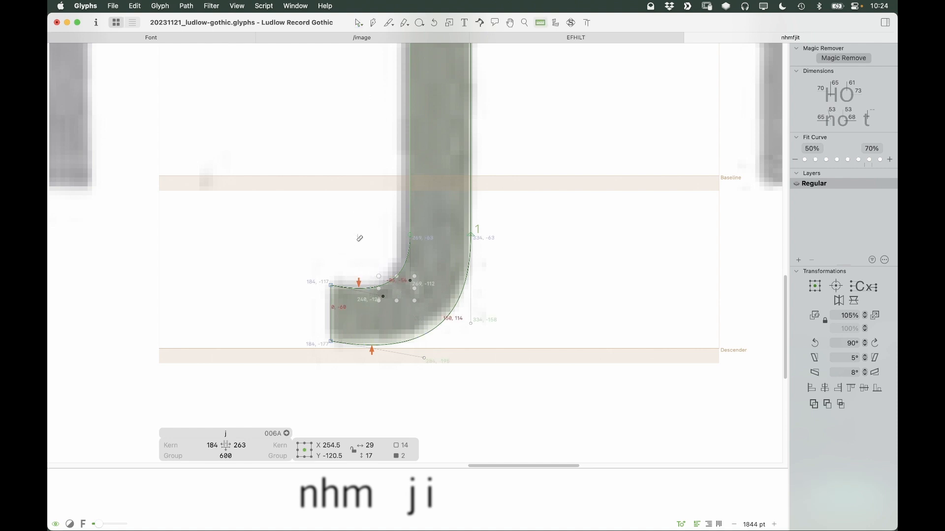
Measure the thickness of the j's tail at its cut end and around the bend
drag(358, 238, 339, 393)
drag(339, 393, 358, 392)
drag(358, 392, 499, 237)
key(v)
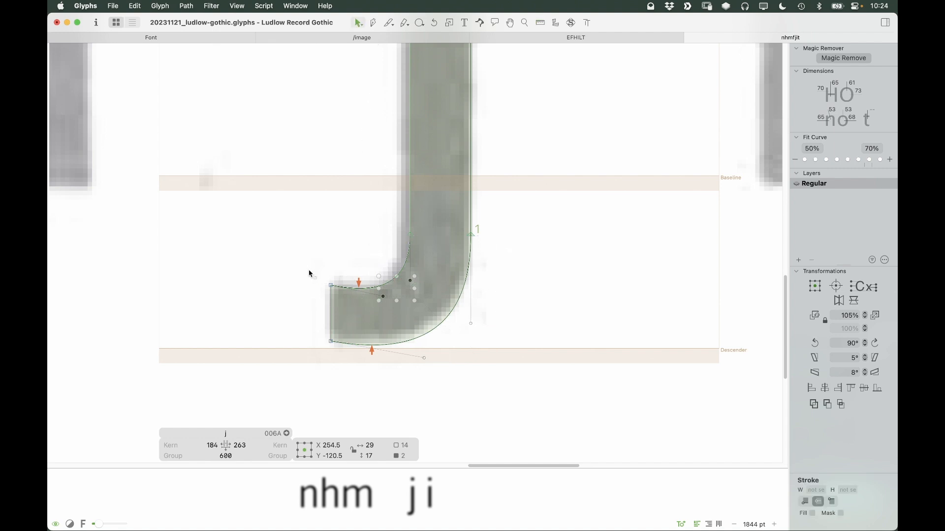
key(s)
key(v)
Lower the upper corner of the tail's end and both inner curve handles by 5 units, making the end 55 units high
drag(302, 249, 347, 398)
drag(300, 188, 422, 302)
key(Delete)
drag(314, 246, 350, 383)
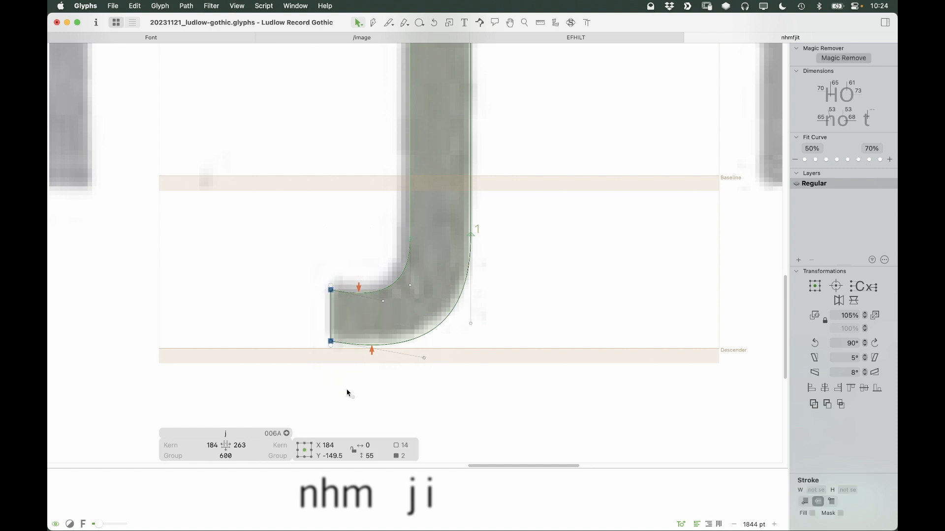
drag(307, 203, 423, 319)
click(333, 406)
scroll(333, 407, down, 5)
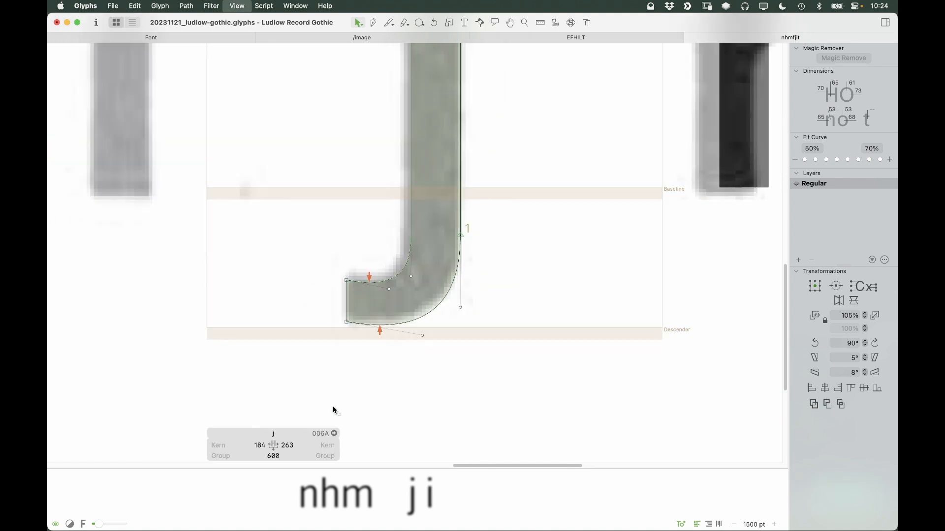
Preview the j beside the m and i at 500 pt to examine the weight of its tail
key(space)
scroll(333, 407, down, 3)
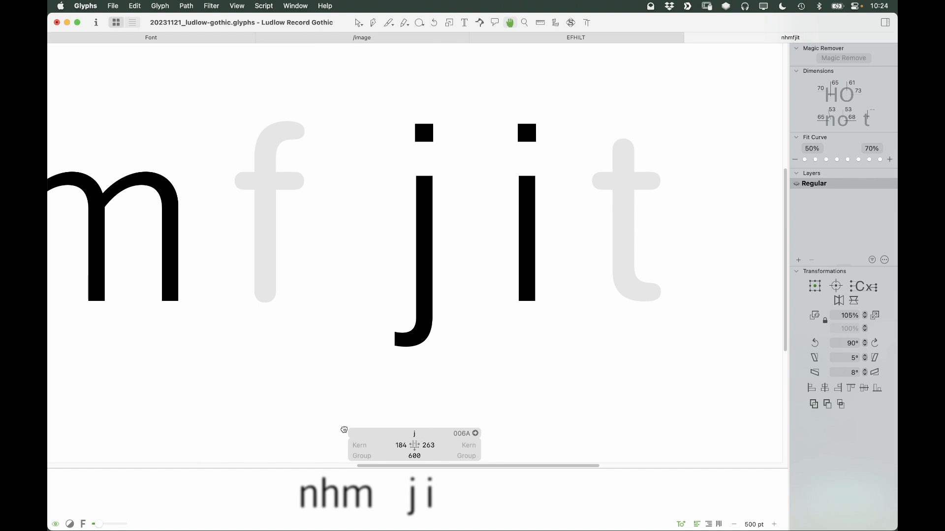
scroll(344, 430, left, 2)
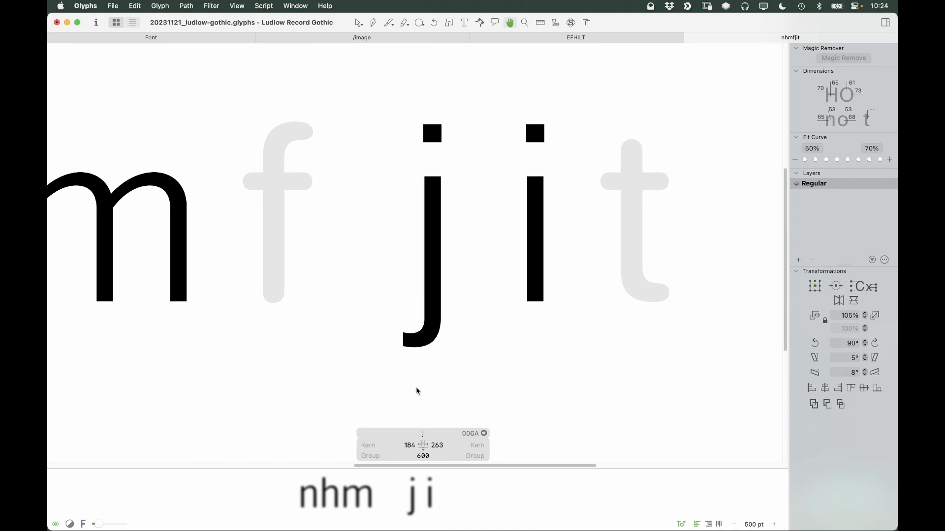
drag(442, 295, 394, 348)
key(space)
Lower all nodes and handles of the j's tail together until the bottom corner of its end meets the descender line
mouse_move(410, 374)
mouse_down()
mouse_move(403, 384)
mouse_move(495, 233)
mouse_up()
key(super+space)
drag(483, 192, 313, 368)
key(Down)
key(Down)
key(Down)
key(Down)
key(Down)
key(Down)
key(Down)
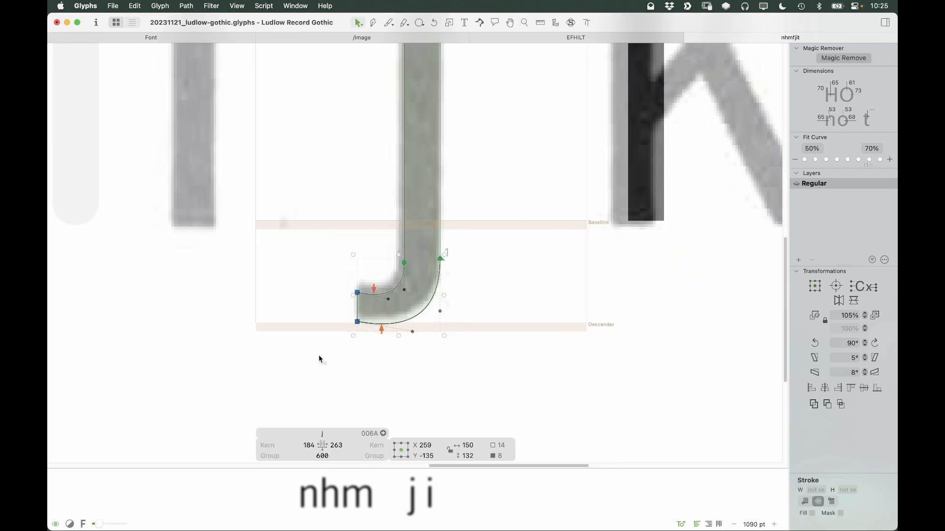
click(317, 355)
Insert a p before the j in the sample text and preview the two descending letters together
key(space)
drag(318, 356, 387, 356)
key(space)
scroll(497, 230, up, 5)
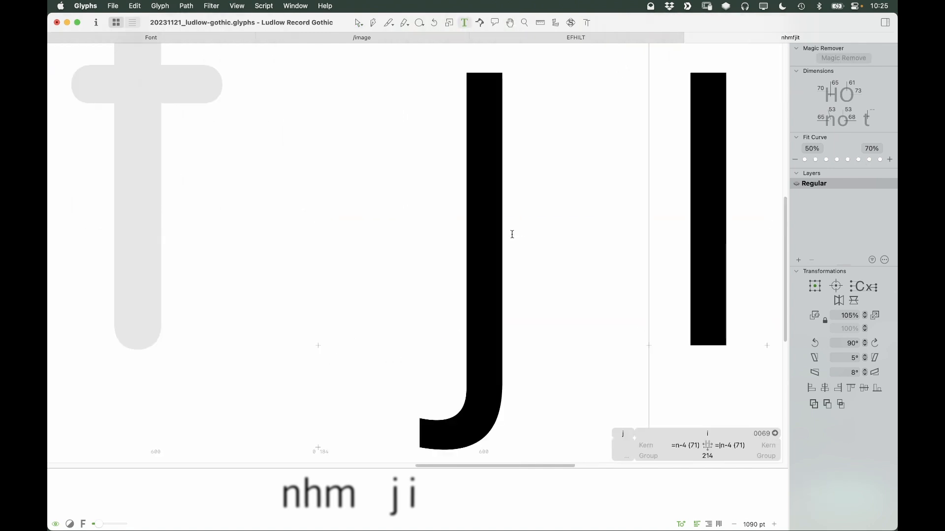
text(t)
text(p)
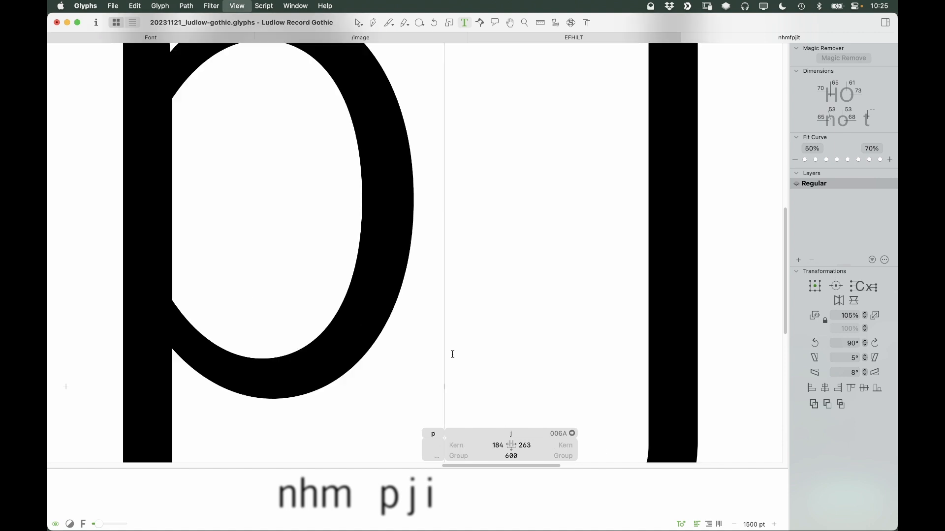
scroll(501, 256, down, 5)
key(Escape)
key(space)
scroll(500, 276, right, 2)
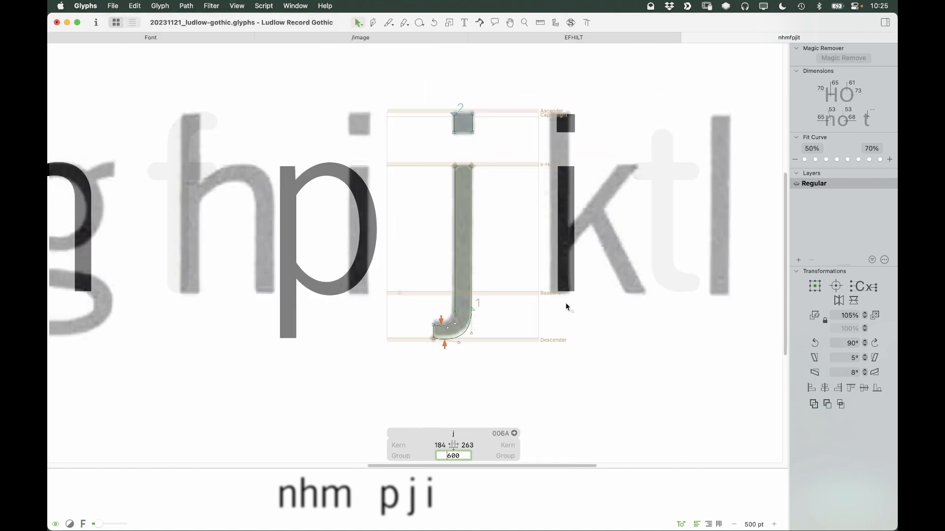
Link the j's left and right sidebearings to those of i and preview the spacing of pji
double_click(567, 308)
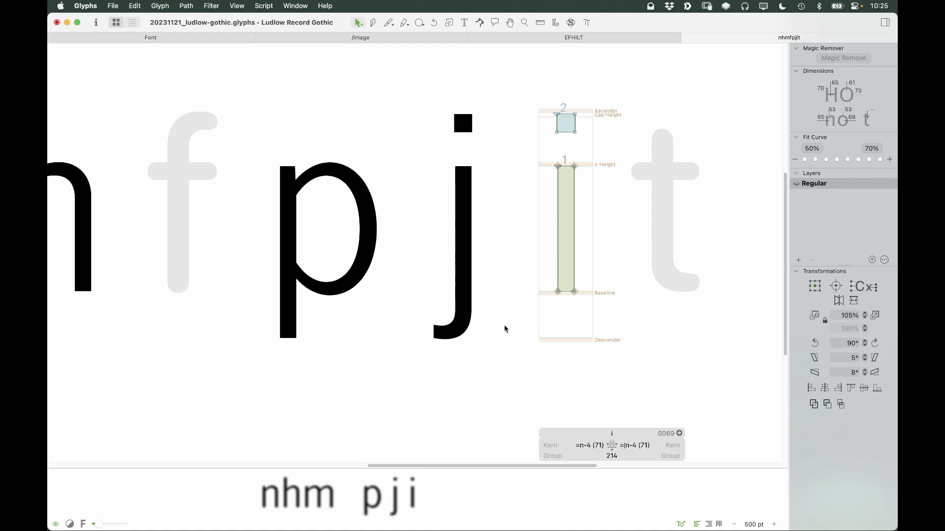
double_click(440, 312)
click(435, 446)
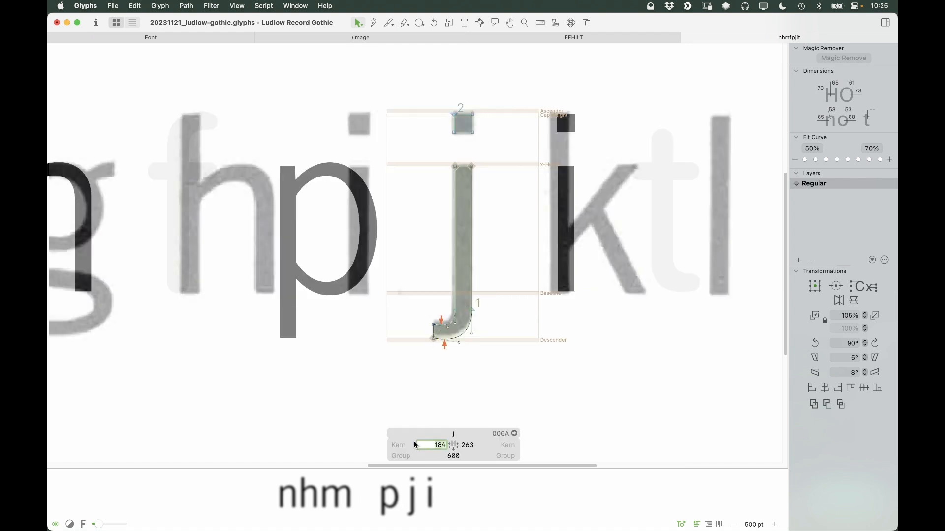
text(i)
key(Tab)
text(i)
key(Return)
key(space)
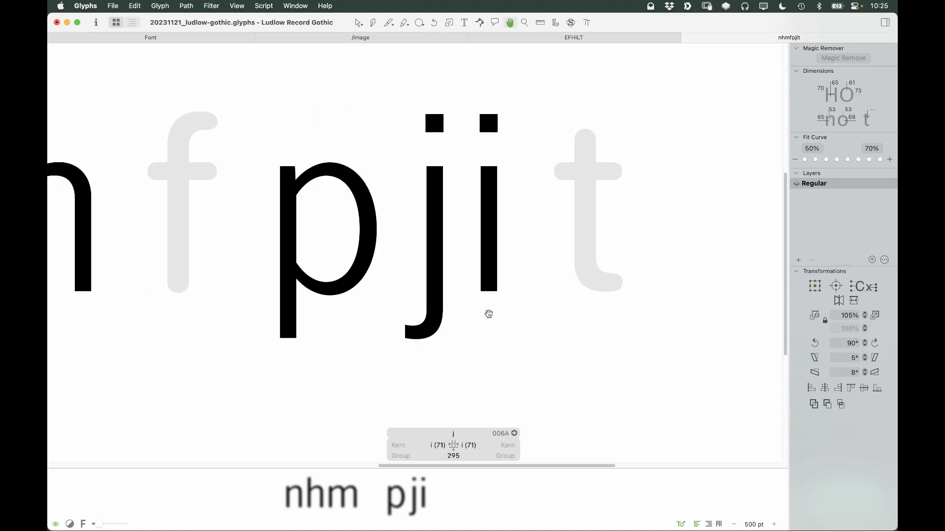
drag(487, 312, 453, 316)
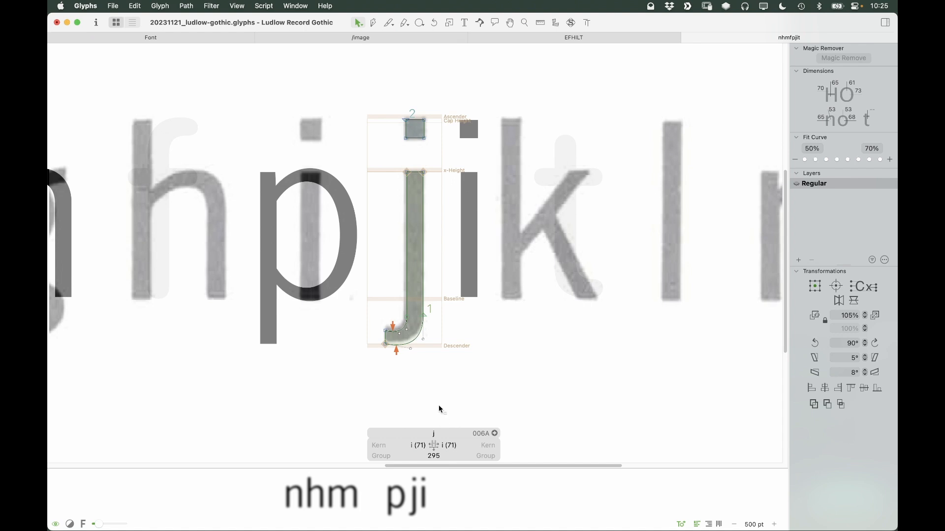
key(space)
Show the heatmap over the j to examine the stroke weight through its tail, and hide it again
key(super+space)
click(306, 386)
drag(555, 88, 345, 381)
key(super+plus)
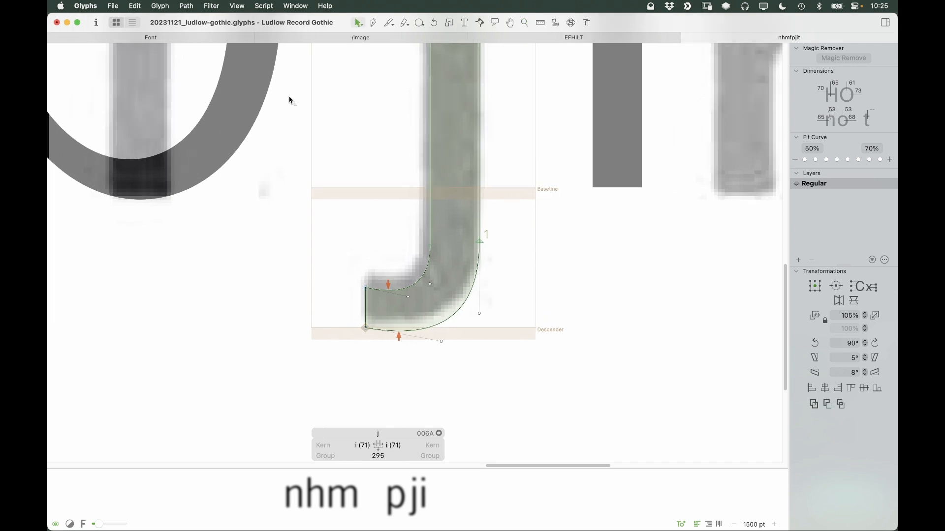
scroll(265, 74, up, 3)
click(228, 4)
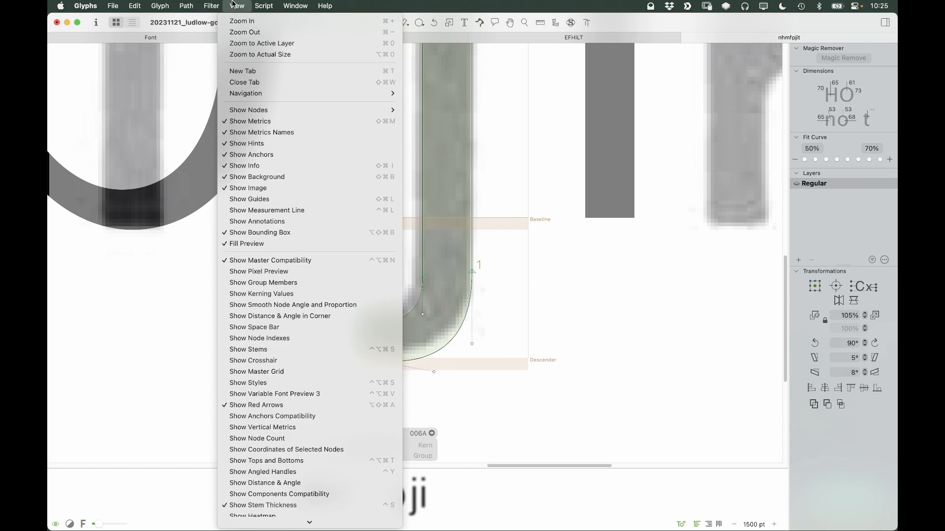
scroll(295, 480, down, 3)
click(286, 481)
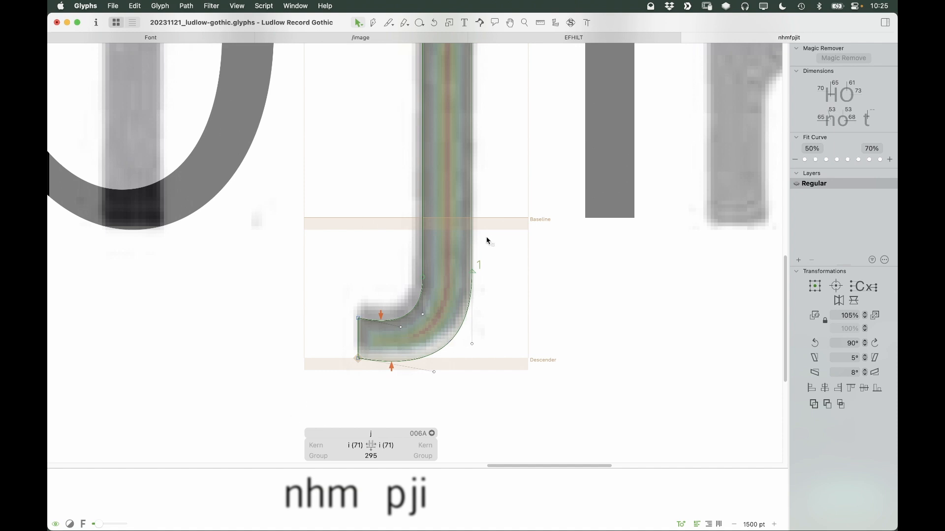
click(237, 5)
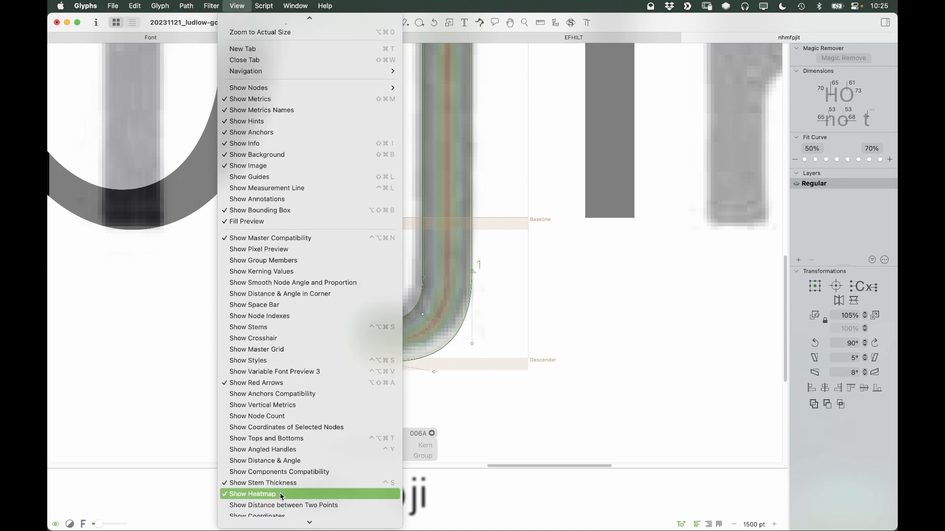
click(286, 497)
Preview the sample text at smaller sizes and compare the j with the letters of the reference scan
key(space)
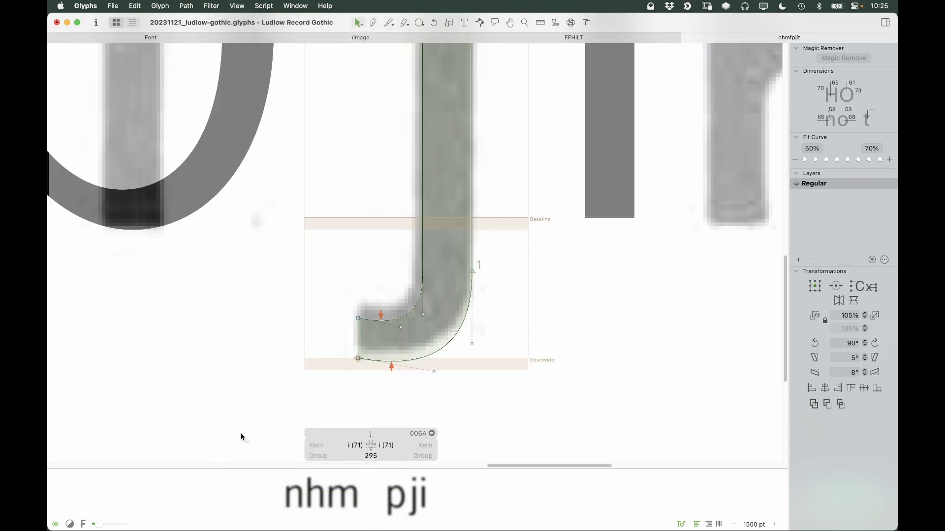
scroll(227, 440, down, 10)
key(space)
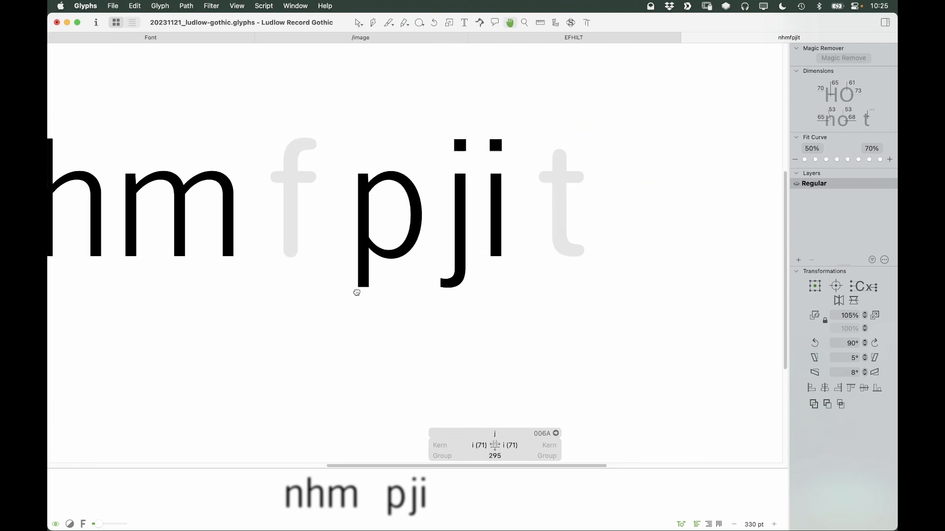
drag(354, 291, 372, 313)
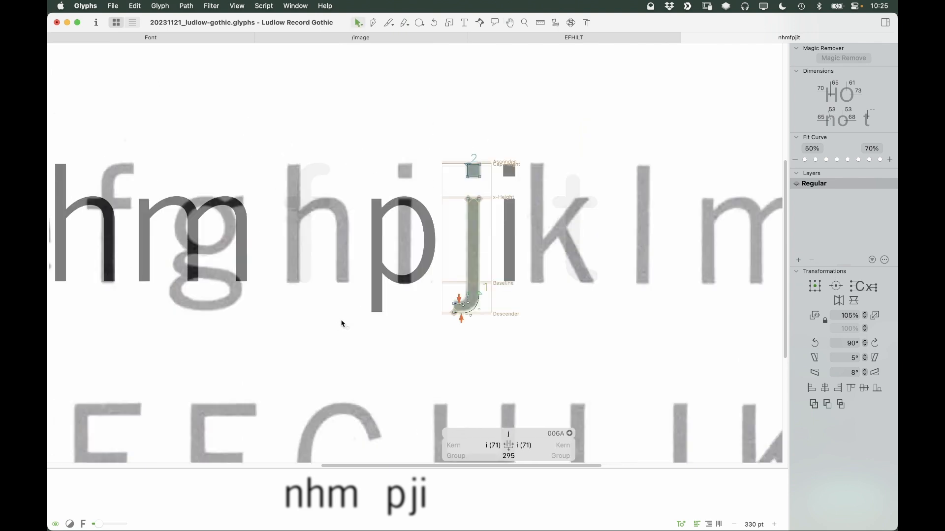
key(super+minus)
key(super+minus)
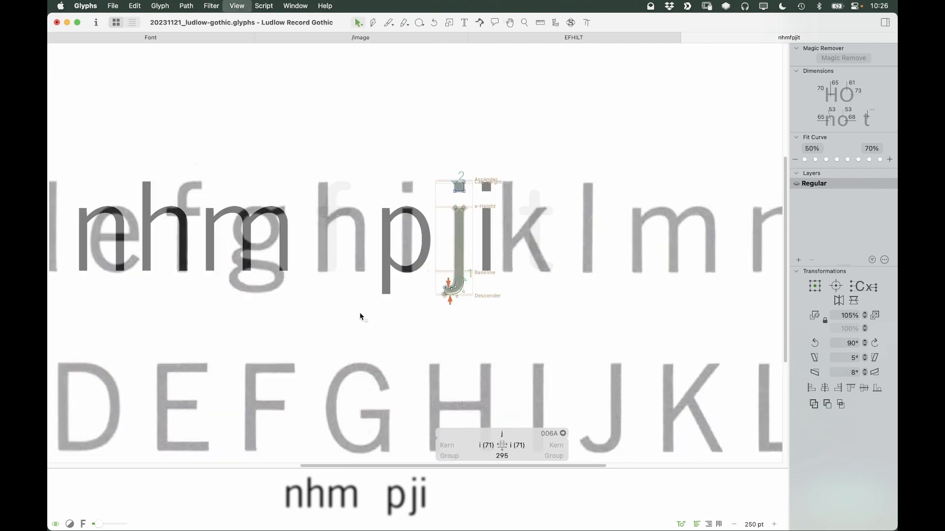
key(space)
drag(541, 251, 396, 274)
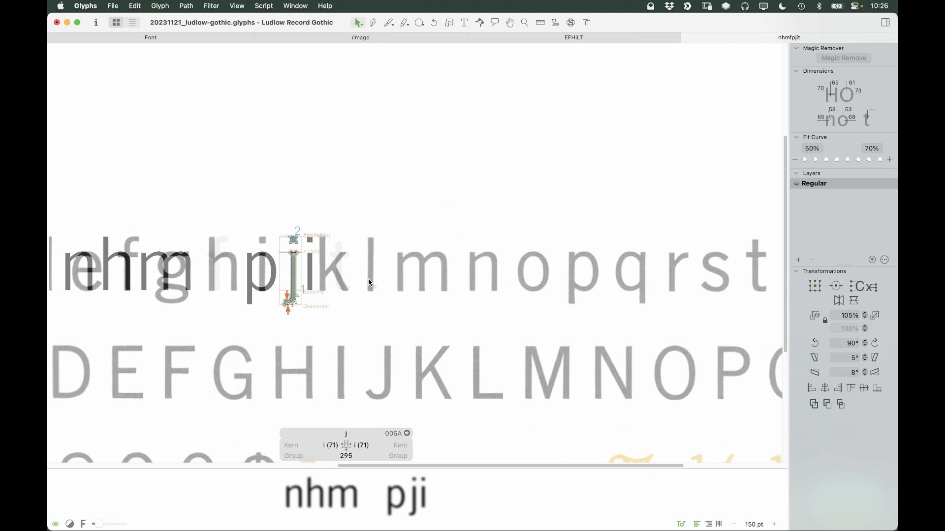
scroll(306, 280, left, 5)
Copy the j's stem-and-tail contour without the dot and paste it into the empty f glyph
key(super+space)
drag(471, 185, 192, 387)
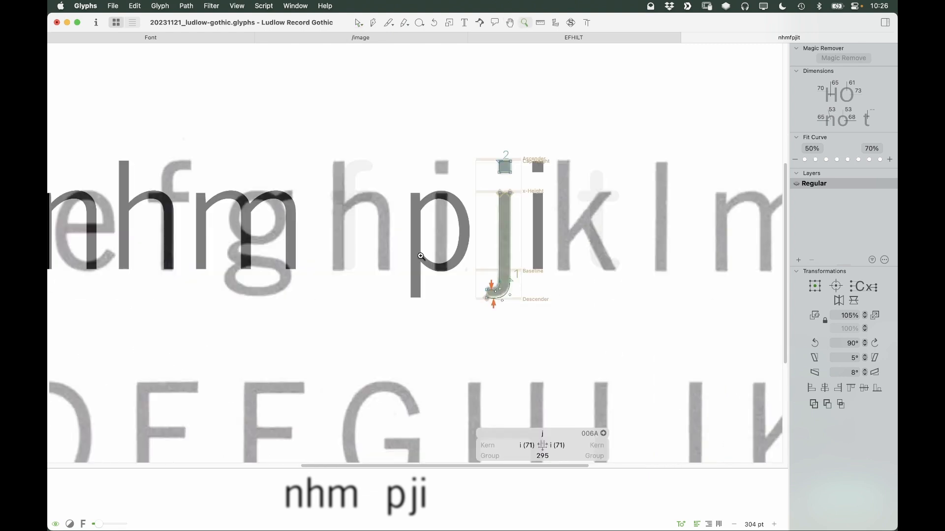
key(super+plus)
key(super+a)
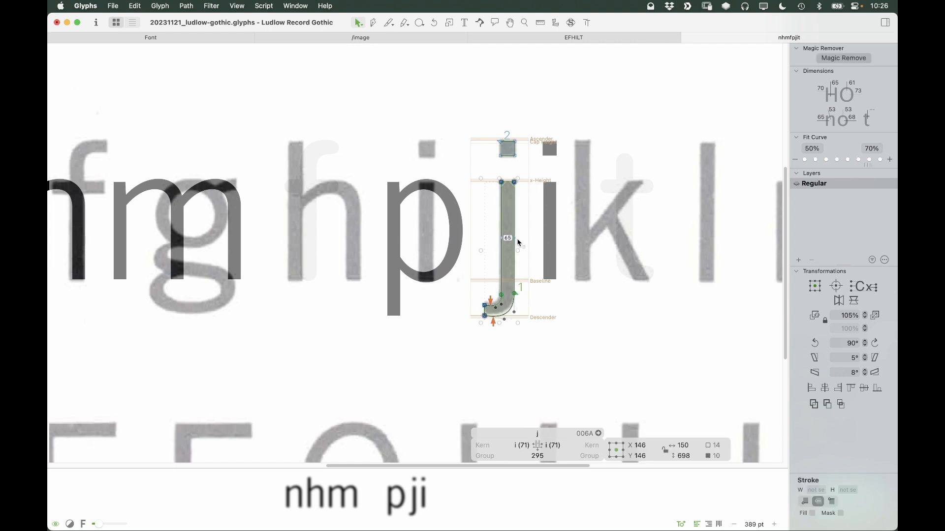
click(522, 240)
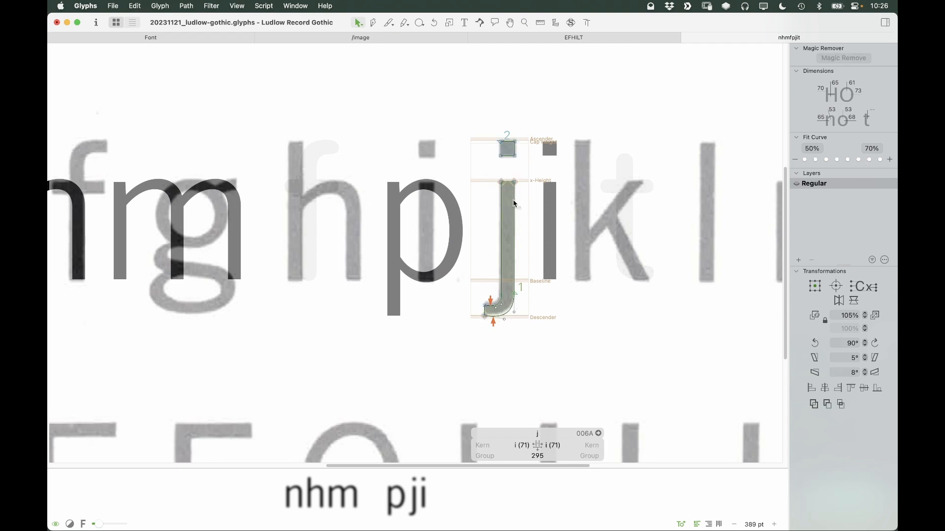
key(super+a)
key(super+c)
double_click(313, 244)
key(super+v)
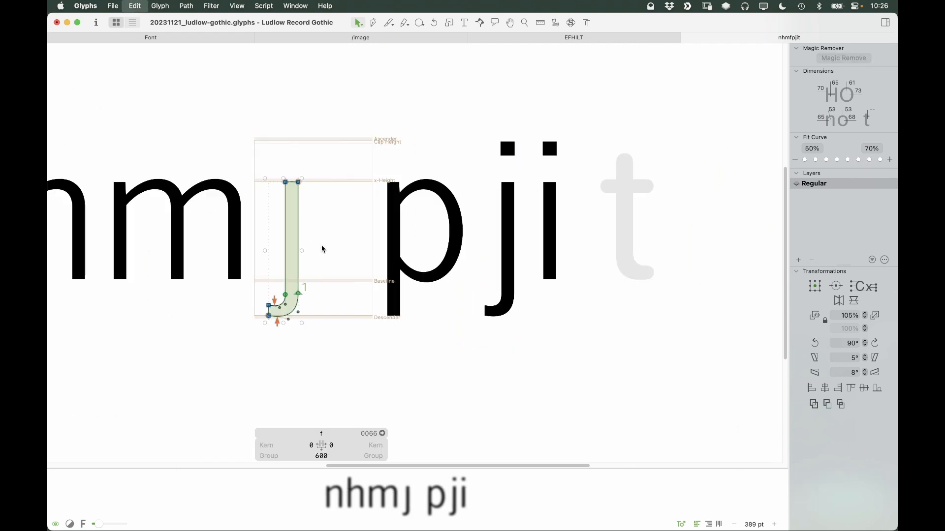
Flip the pasted contour horizontally and vertically and stand it on the baseline, centred at X 250, Y 349
click(839, 300)
click(854, 300)
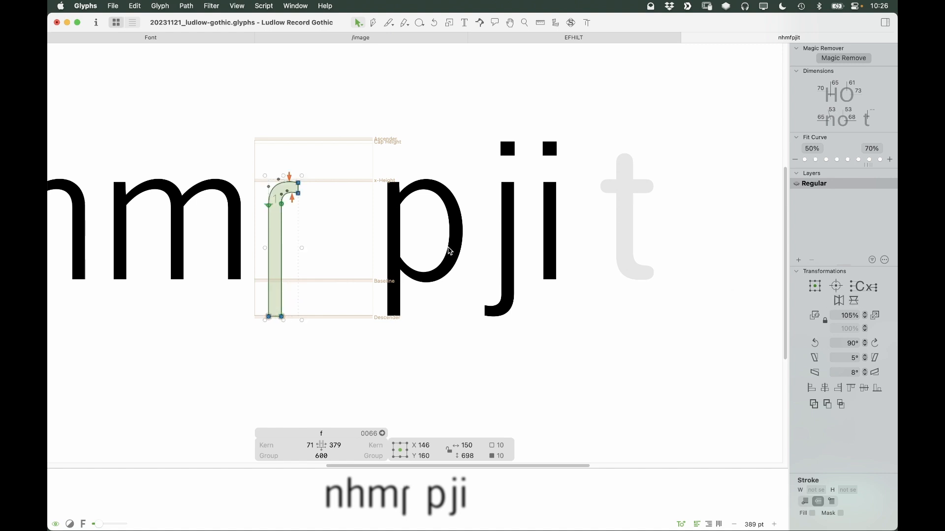
drag(282, 205, 302, 168)
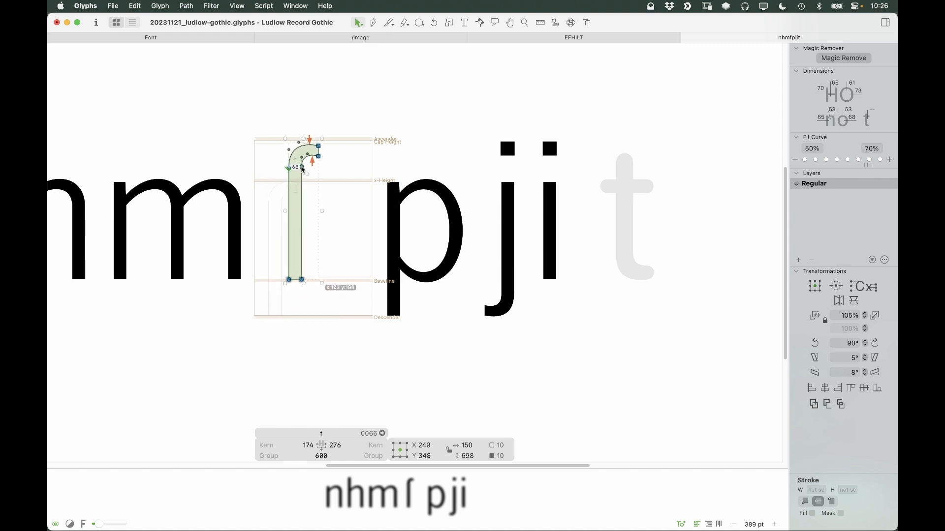
key(z)
drag(336, 238, 228, 344)
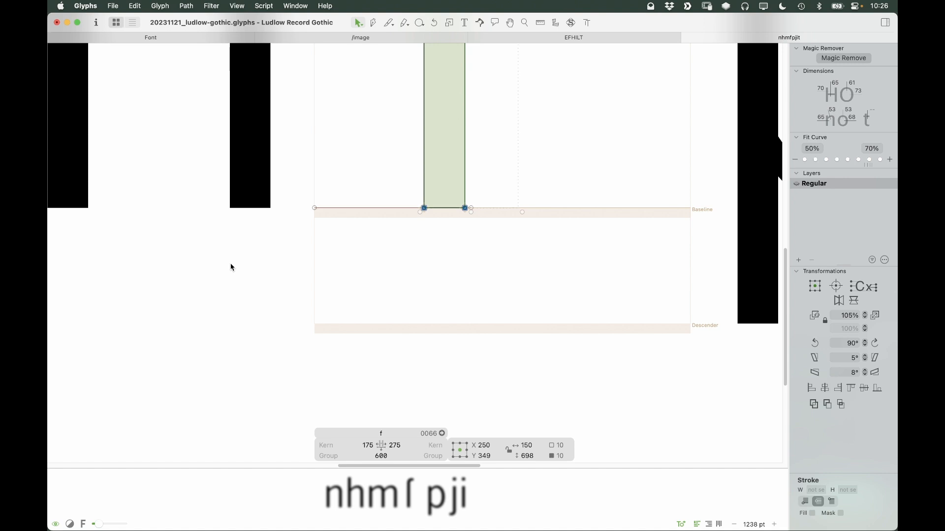
scroll(507, 140, down, 6)
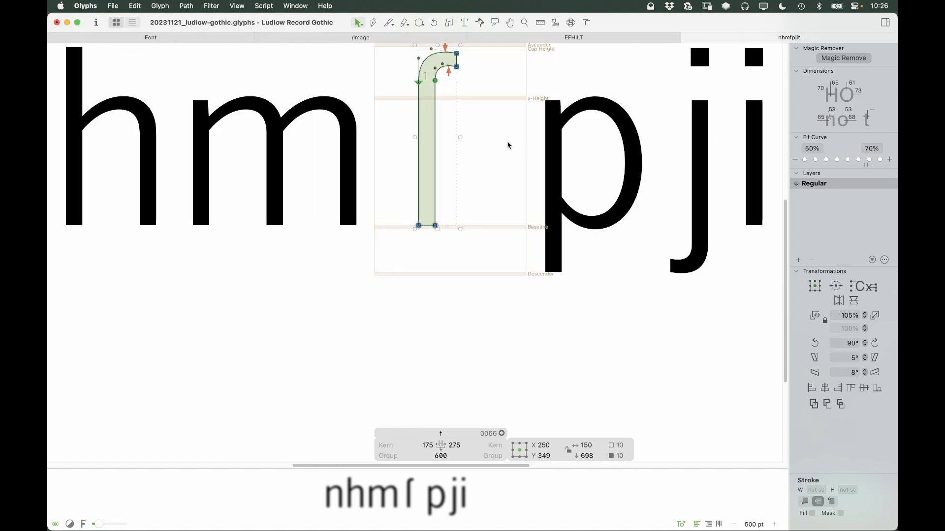
Unlock the reference scan in the j, copy it and paste it into the f glyph
double_click(605, 178)
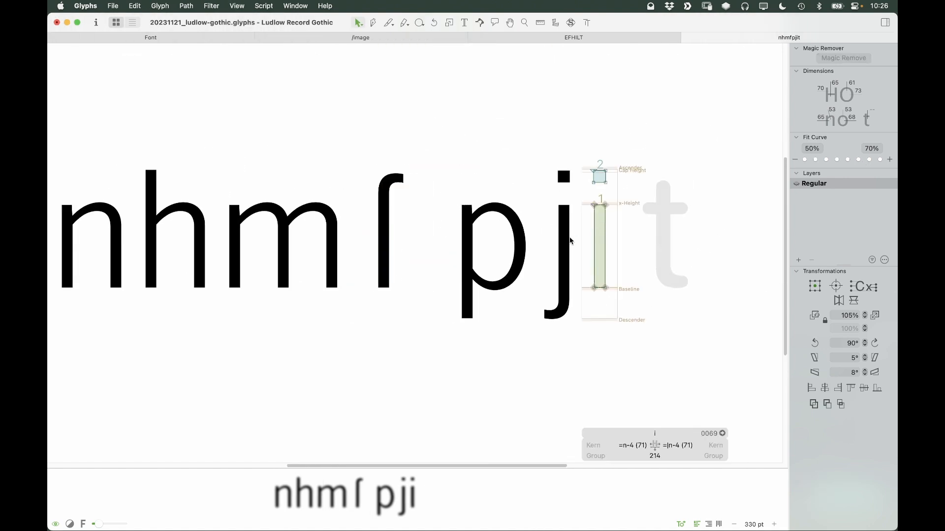
right_click(539, 213)
click(549, 217)
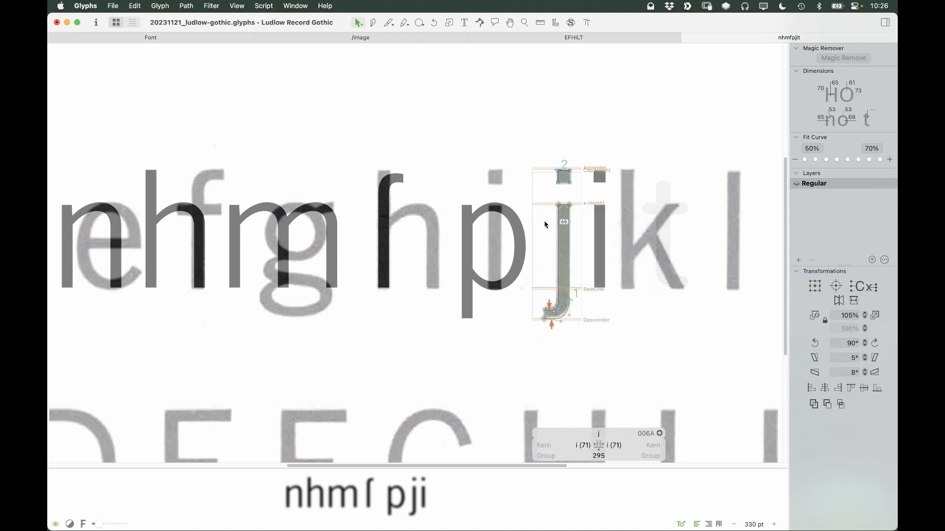
key(Delete)
double_click(384, 248)
key(super+v)
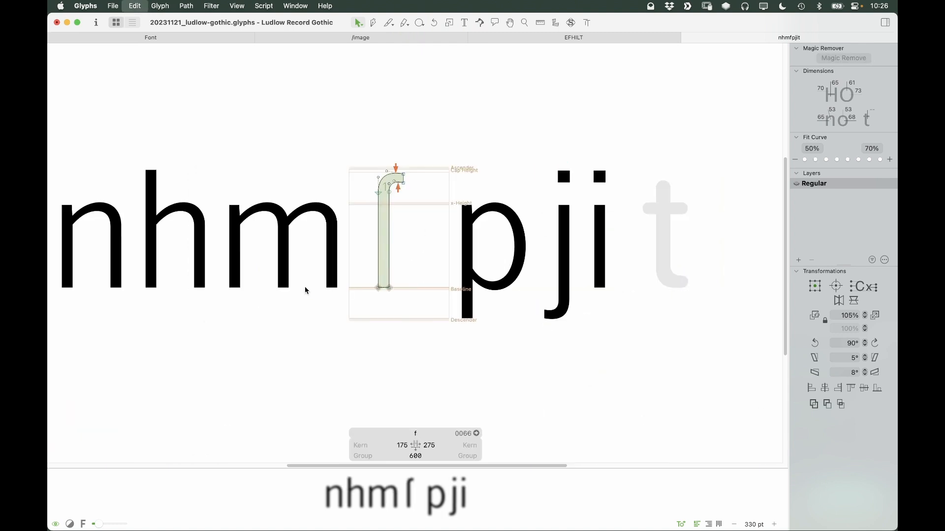
Shift the reference scan to about X 8100 so its printed f lies behind the f outline, and lock the image
drag(445, 310, 554, 306)
right_click(425, 238)
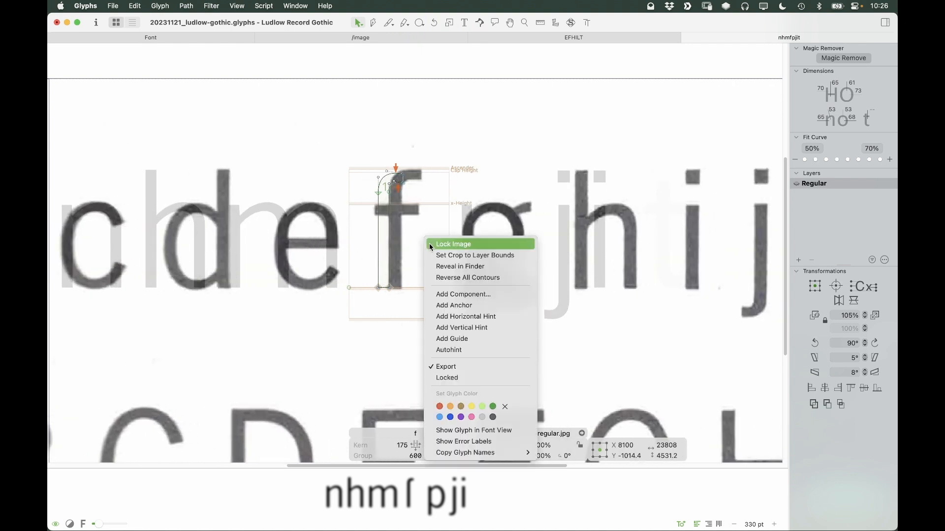
click(436, 241)
key(z)
click(333, 317)
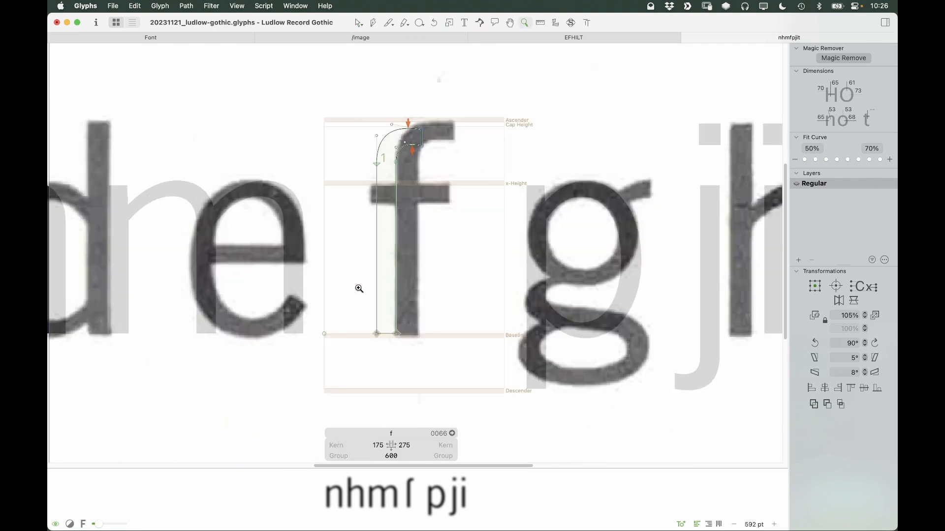
Shift the whole f contour horizontally onto the printed stem of the scan, centred at about X 317
click(472, 183)
key(z)
click(350, 162)
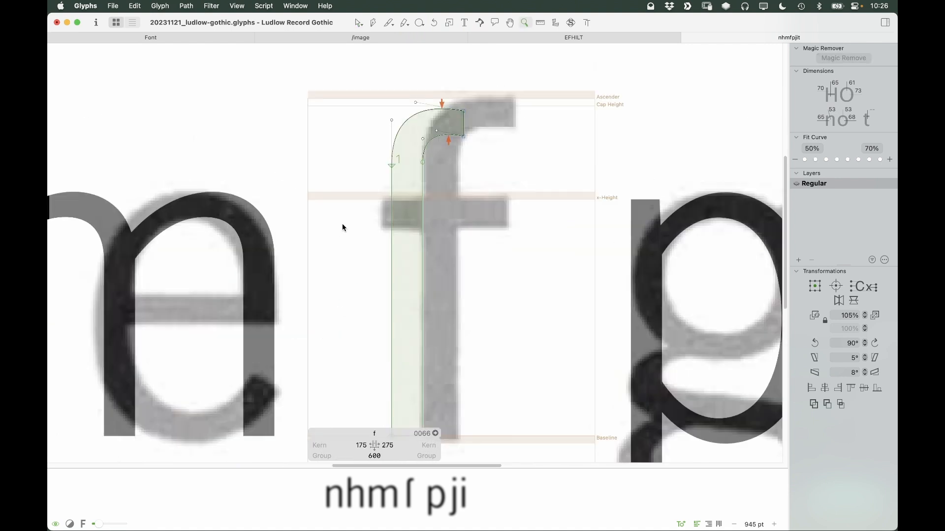
double_click(424, 173)
drag(428, 164, 457, 163)
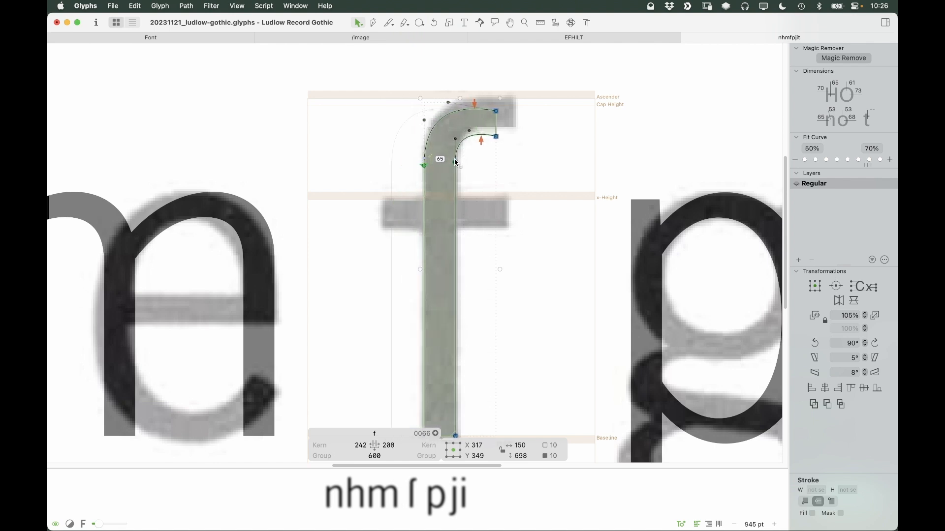
Raise the nodes and handles of the f's hook to match the printed hook, centring them at Y 652
drag(515, 88, 397, 196)
key(Up)
key(Up)
key(Up)
key(Up)
key(Up)
key(Up)
key(Up)
key(Up)
key(Up)
key(Up)
key(Up)
key(Up)
key(Up)
key(Up)
key(Up)
key(Up)
key(Up)
key(Up)
key(Up)
key(Up)
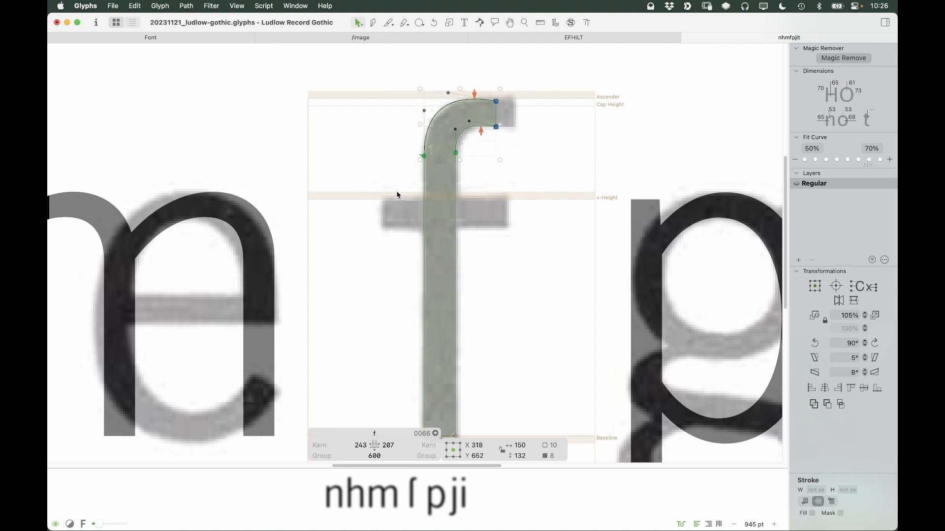
Delete the curve handles and intermediate curve points of the f's hook, leaving straight segments between stem and terminal
key(z)
click(493, 81)
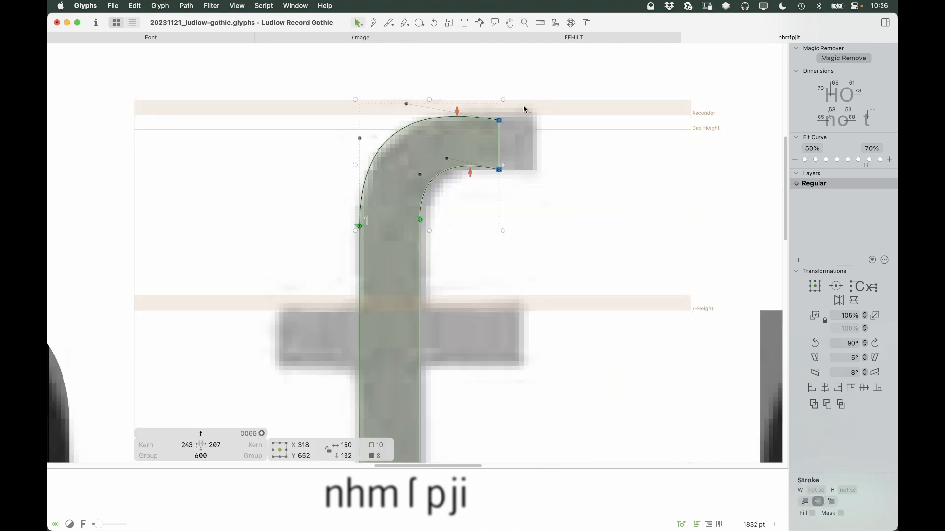
drag(454, 82, 327, 186)
key(Delete)
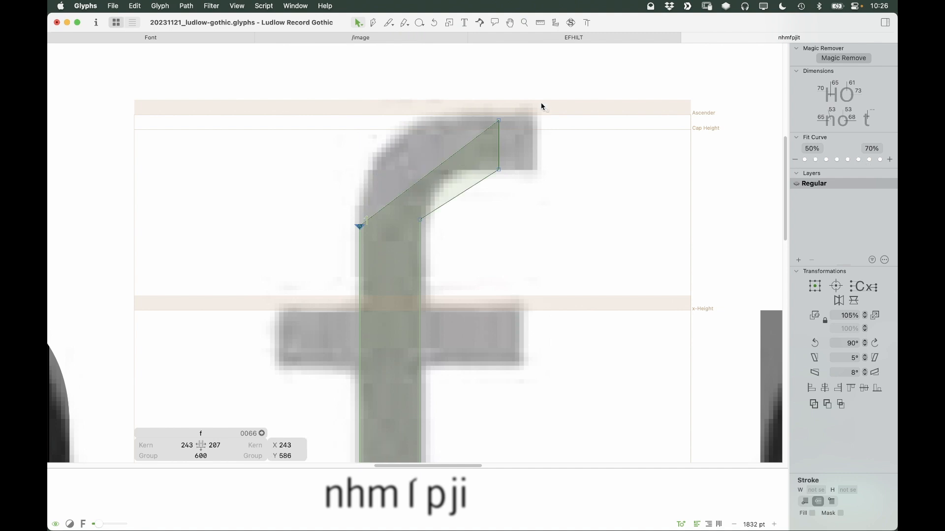
Raise the hook's four corner nodes a few units so its upper edge meets the ascender line
drag(489, 195, 489, 196)
drag(518, 106, 342, 261)
key(Up)
key(Up)
key(Up)
key(Up)
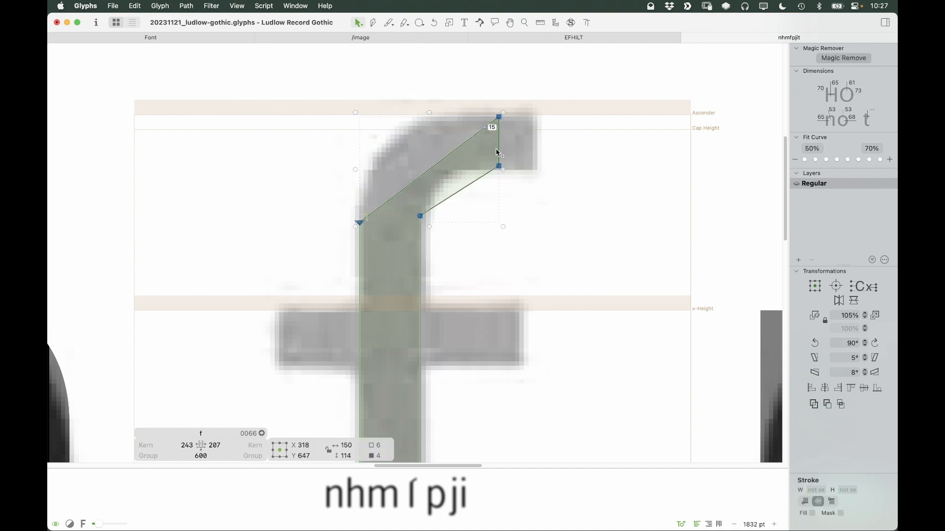
key(Up)
click(519, 65)
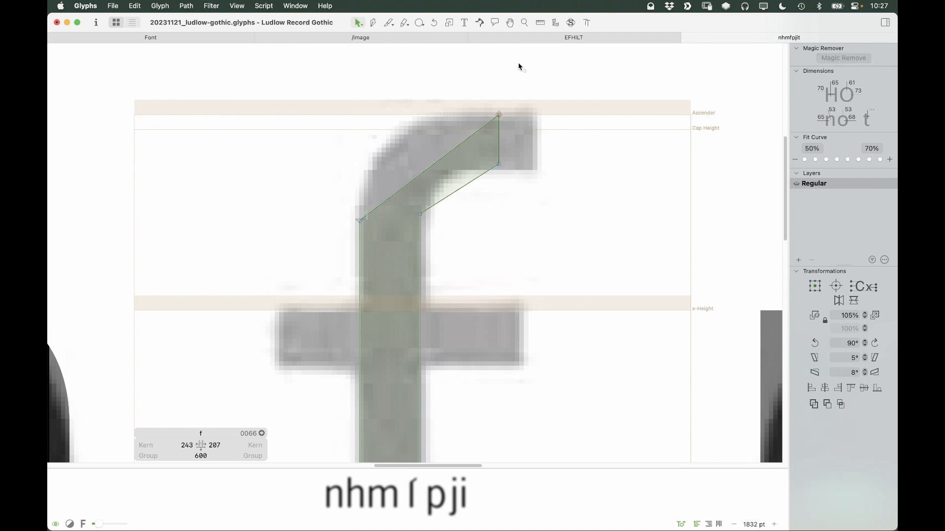
Extend the terminal by moving its two end nodes horizontally to X 430, at the end of the printed hook
click(502, 160)
click(510, 163)
drag(517, 77, 536, 164)
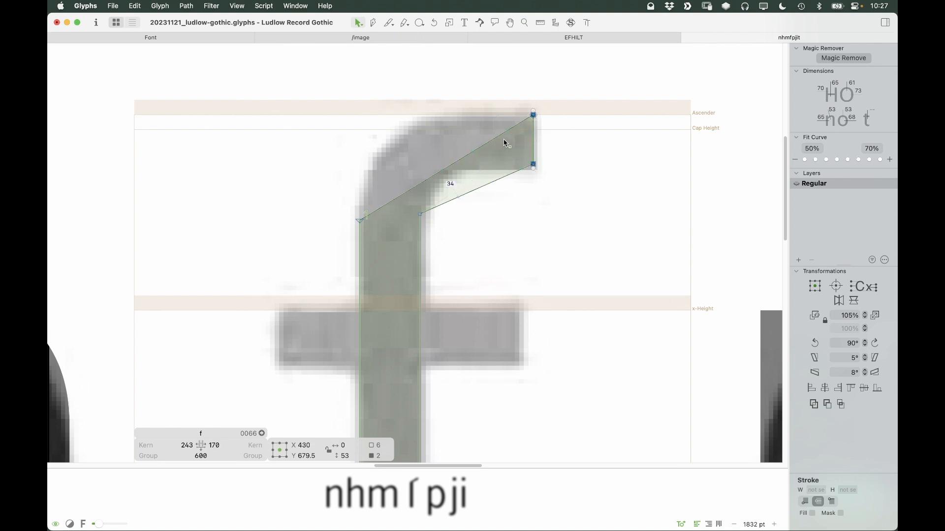
Insert a node midway on both hook diagonals and align each vertically with its terminal corner, making the terminal's edges horizontal
key(b)
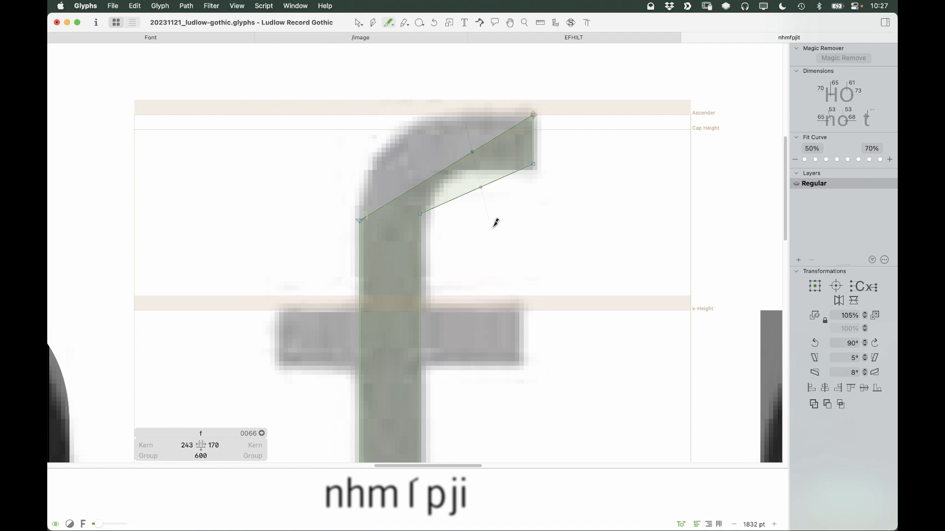
key(v)
click(470, 154)
click(851, 388)
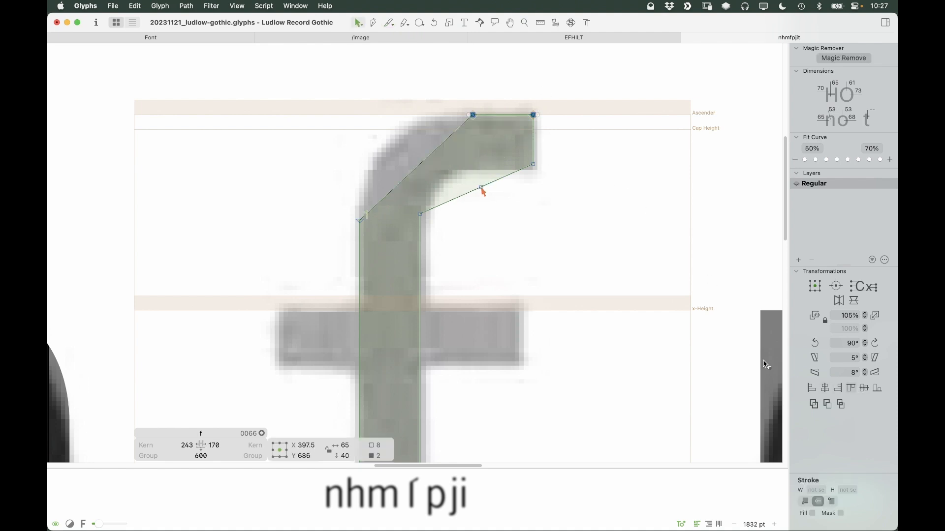
click(507, 176)
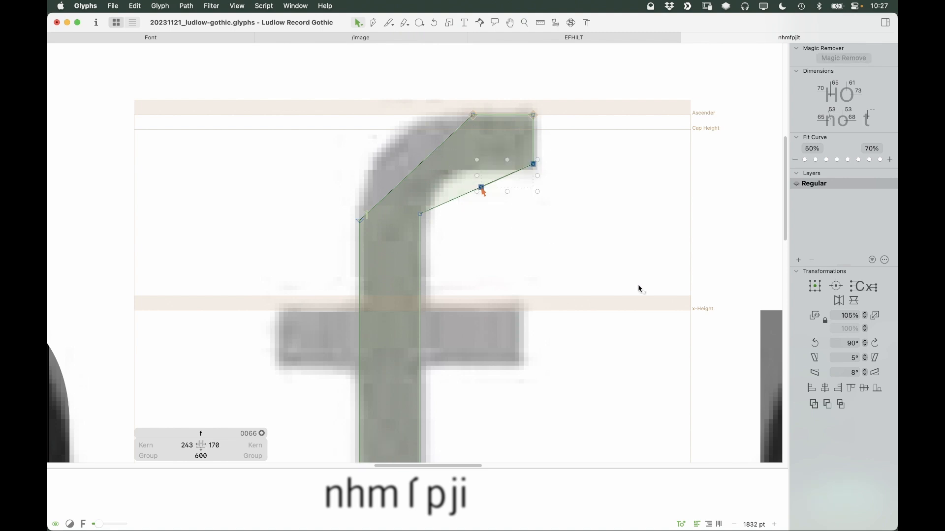
click(851, 389)
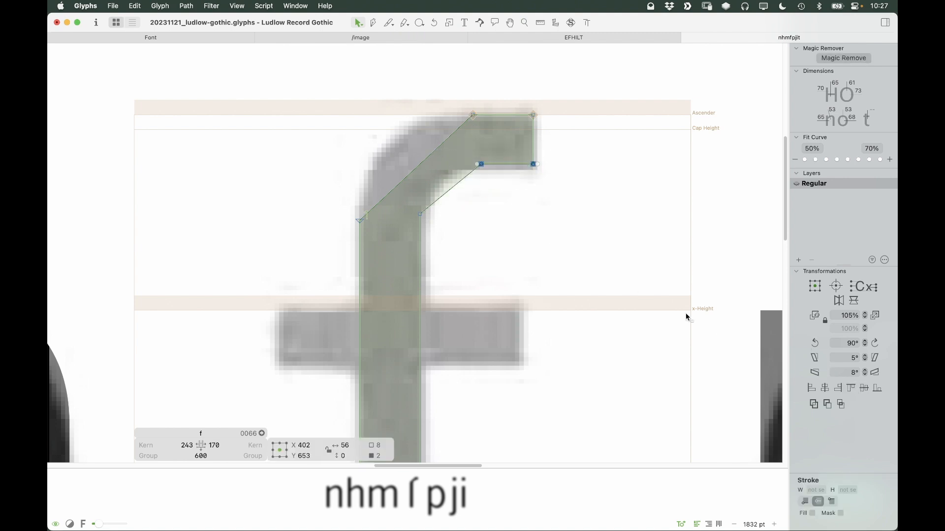
click(628, 290)
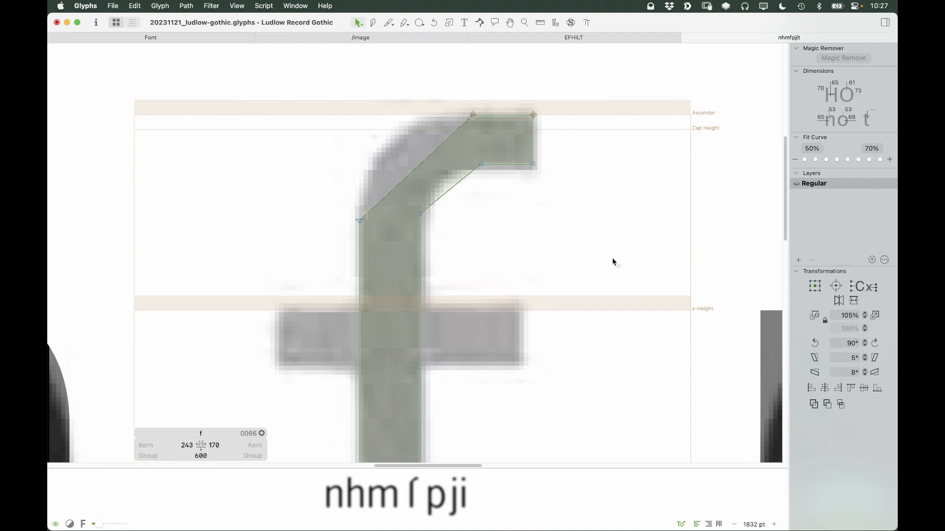
Launch KeyCastr to display keystrokes, close its preferences window and return to the f glyph
key(super+space)
text(key)
key(Return)
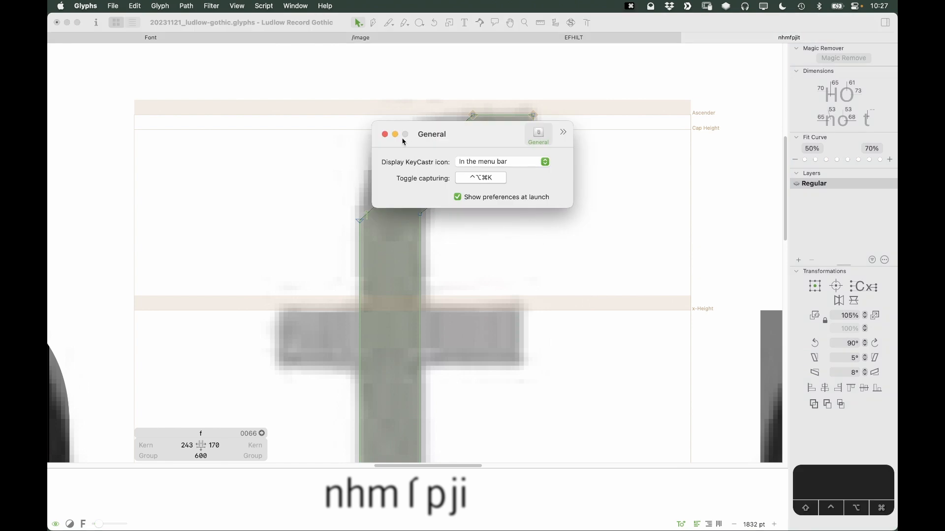
click(385, 134)
click(547, 209)
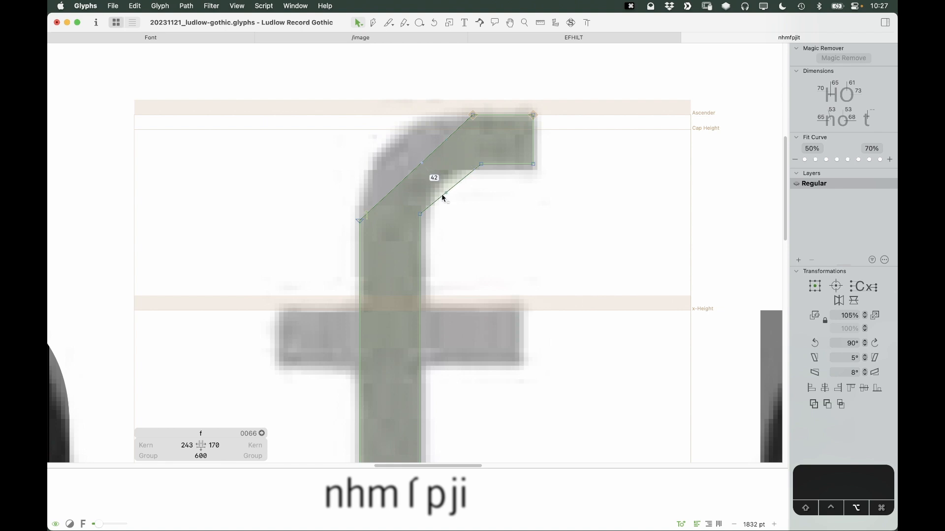
Nudge the upper inner node of the f's hook left until the inner diagonal is as wide as it is tall
drag(497, 150, 406, 248)
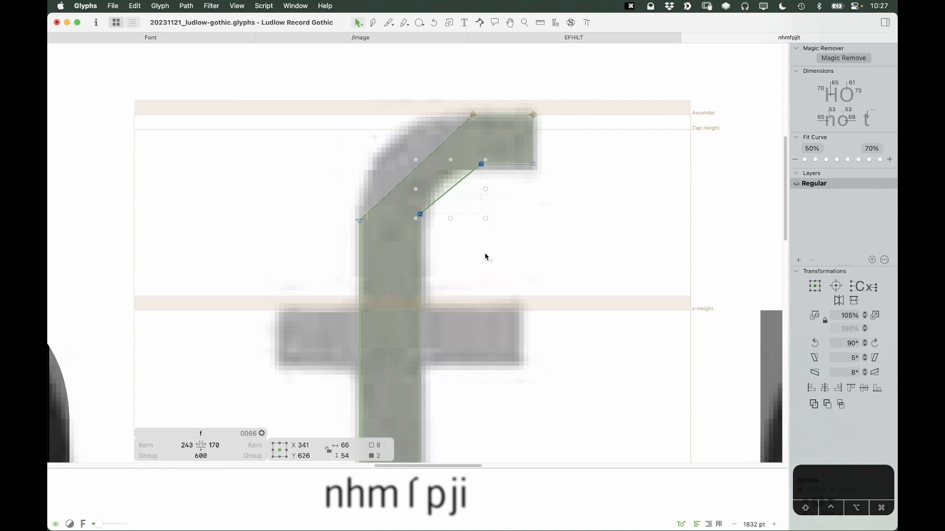
drag(487, 145, 459, 228)
key(shift+Left)
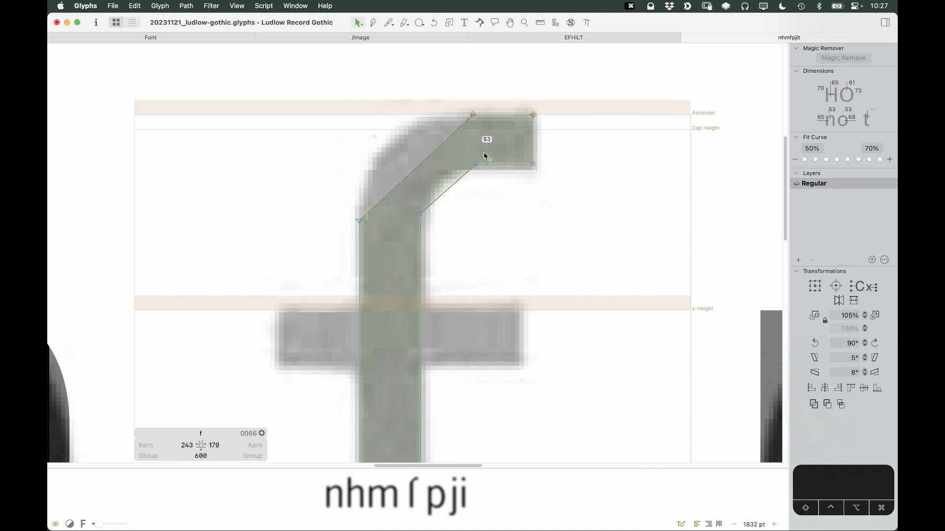
key(Left)
key(Left)
key(Left)
key(Left)
key(Left)
drag(475, 137, 422, 235)
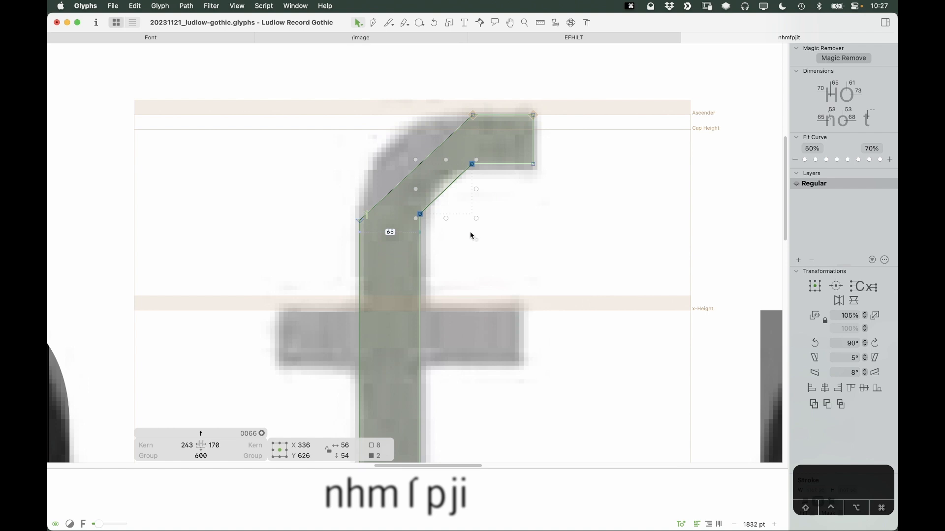
click(429, 177)
shift+click(420, 214)
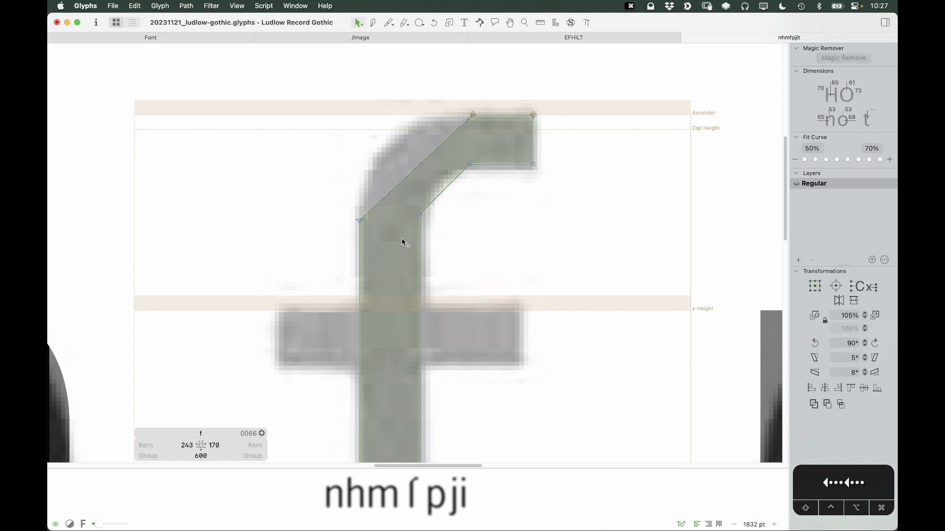
Shift the upper outer node of the f's hook left until the outer diagonal's width matches its 114-unit height
drag(492, 123, 476, 91)
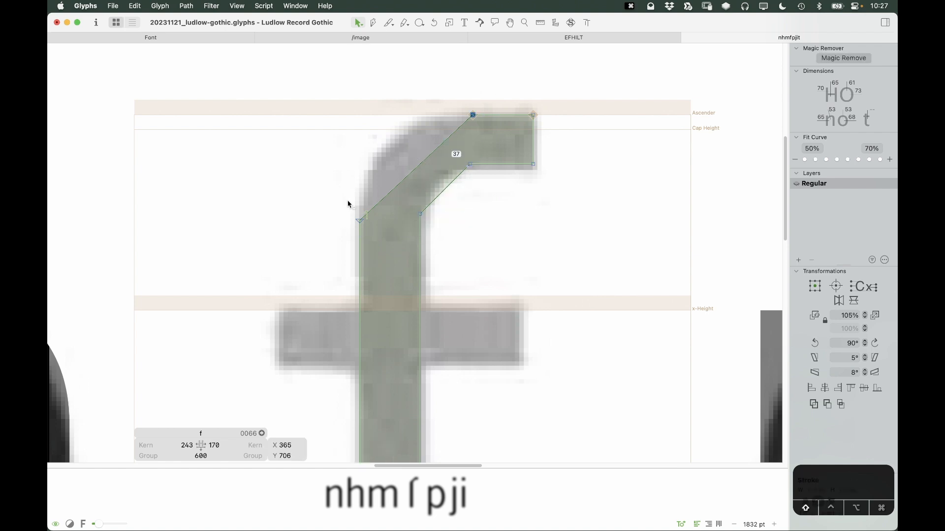
drag(378, 165, 330, 276)
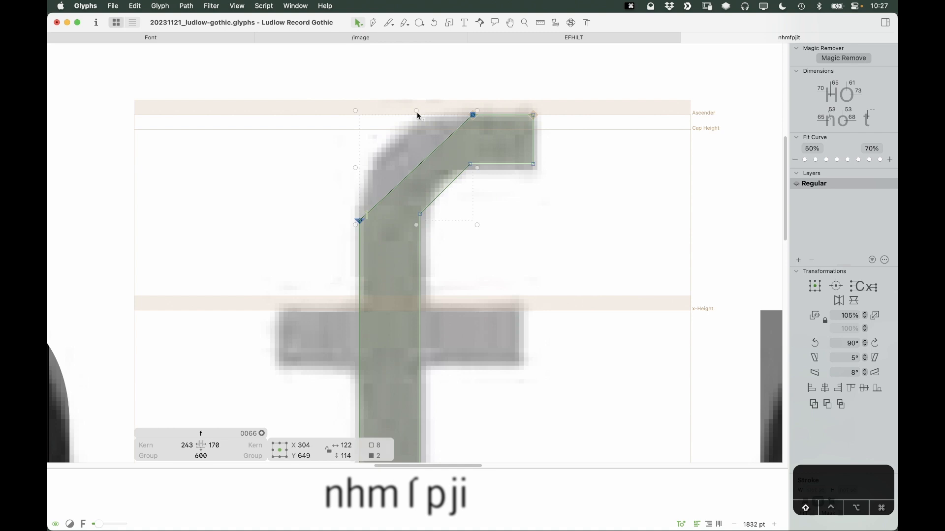
click(473, 115)
key(shift+Left)
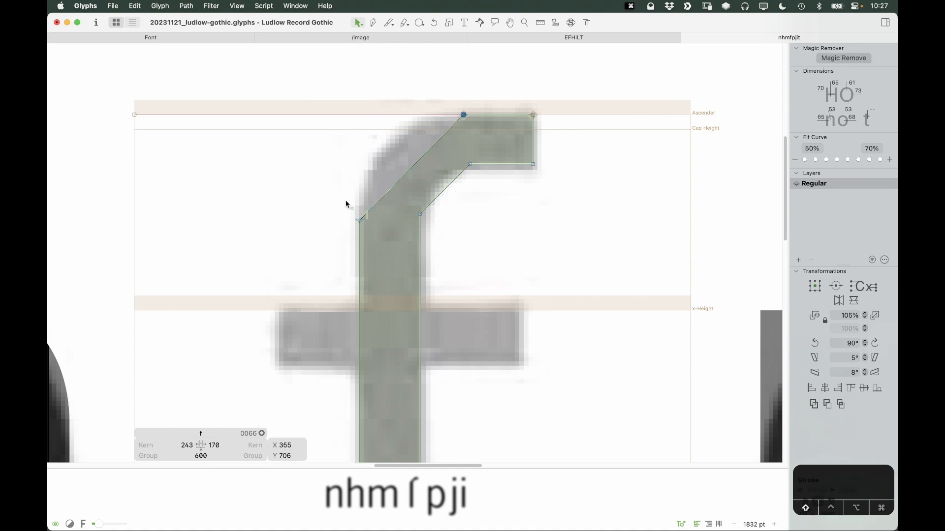
shift+click(360, 221)
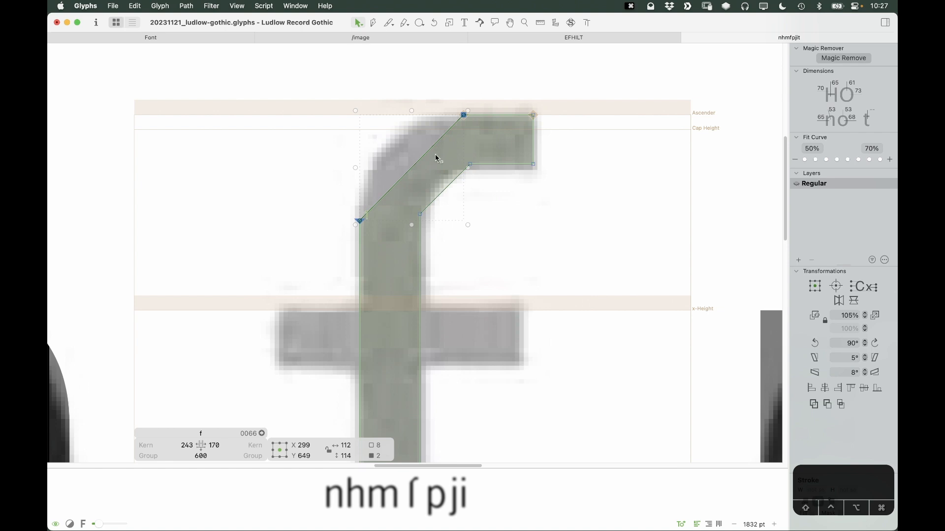
key(Right)
key(Right)
click(349, 148)
Convert the hook's outer and inner diagonals to curve segments and make their end nodes smooth
alt+click(427, 153)
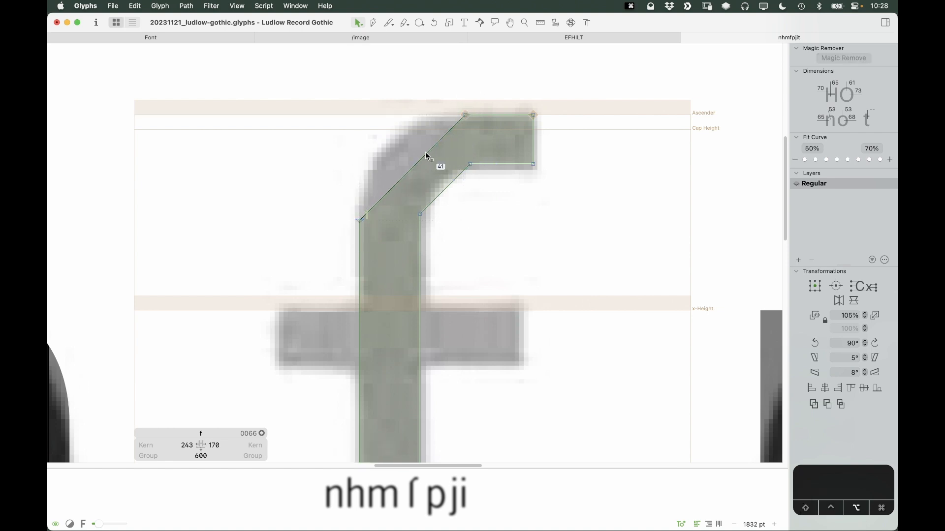
alt+click(447, 190)
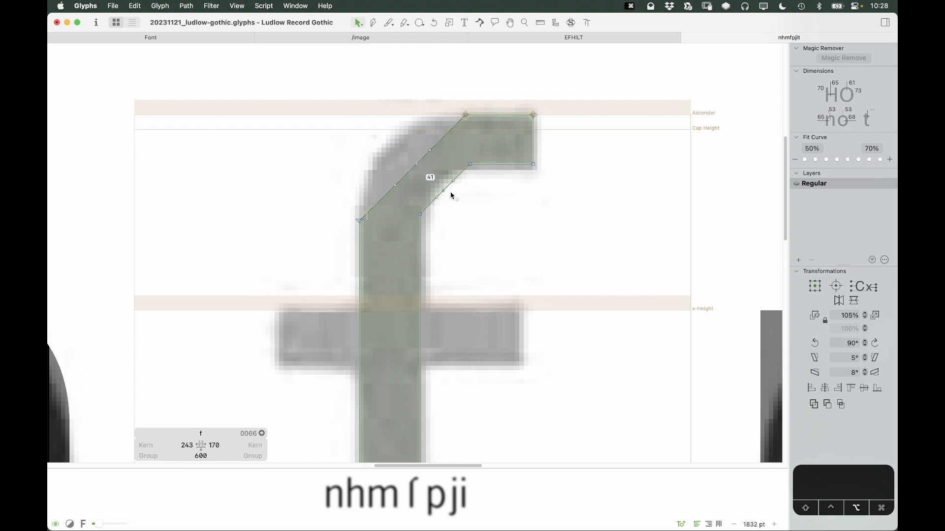
click(465, 115)
shift+click(414, 212)
shift+click(359, 221)
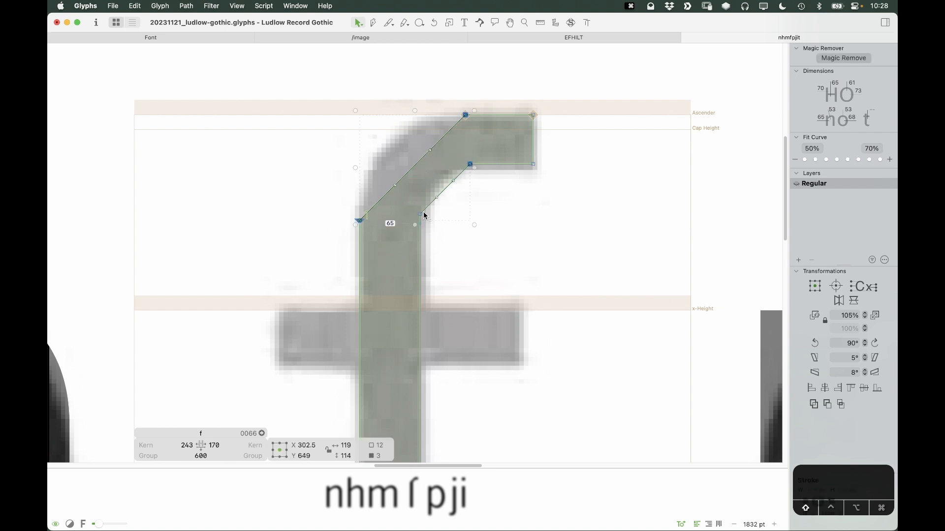
key(Return)
click(433, 236)
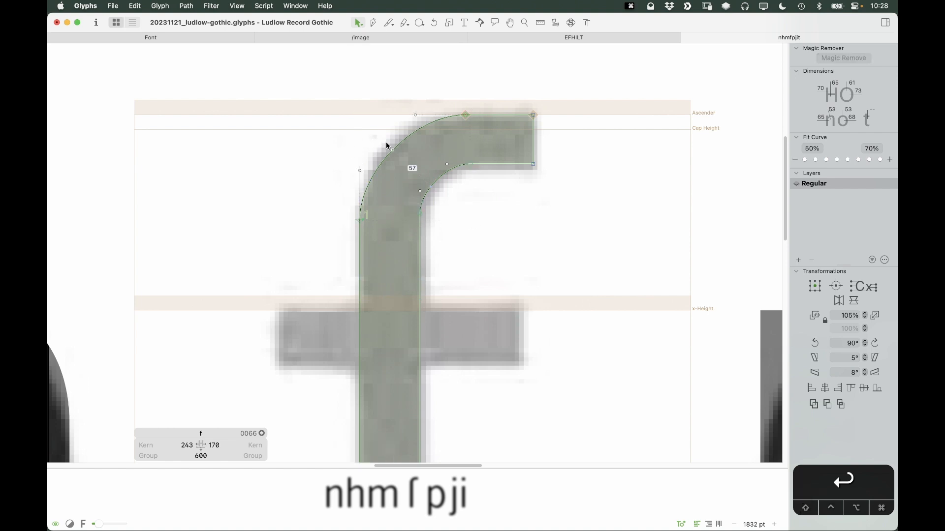
Push the hook's outer and inner curves toward the corner, extending the inner curve's end nodes 10 units right and 10 units down
drag(387, 142, 380, 140)
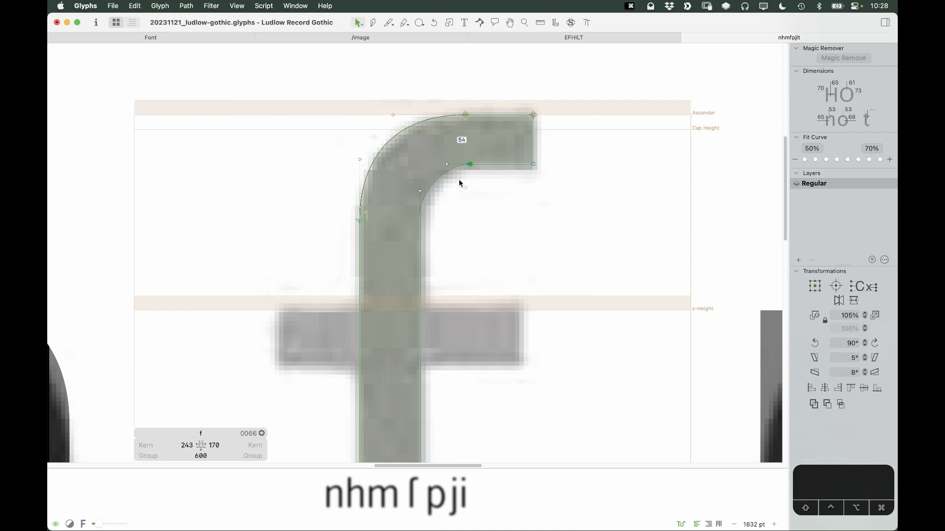
click(470, 164)
key(alt+shift+Right)
key(alt+shift+Right)
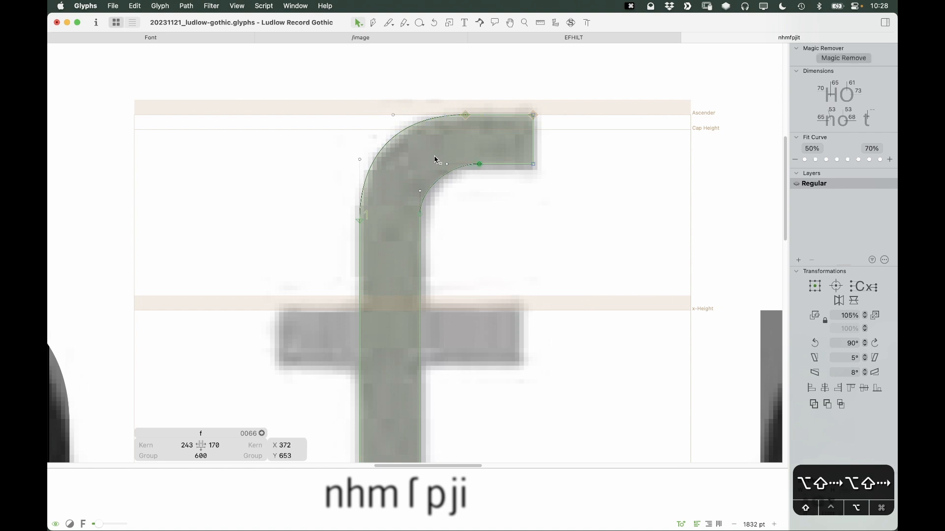
key(alt+shift+Down)
key(alt+shift+Down)
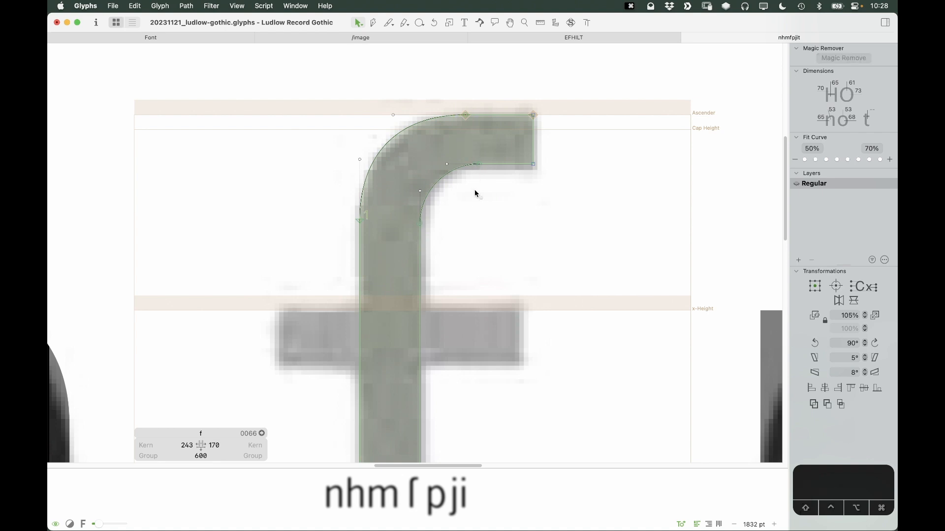
shift+click(480, 164)
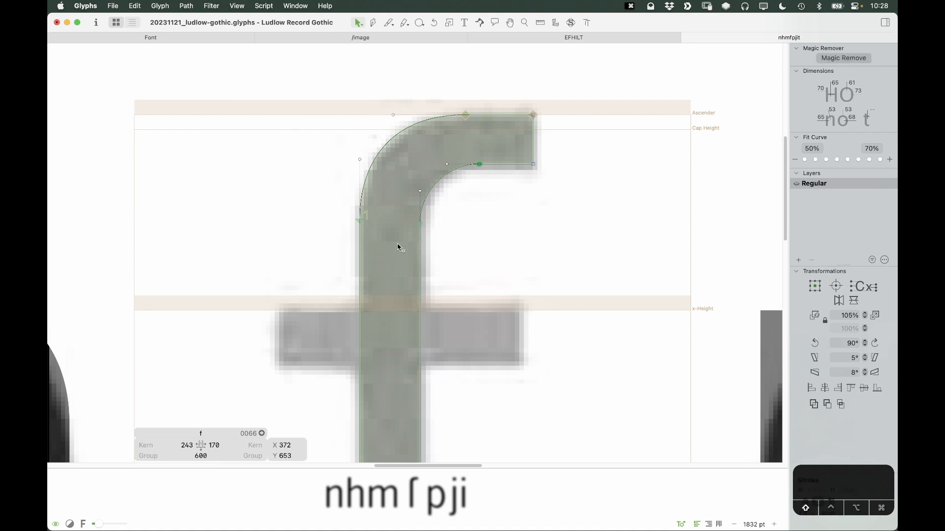
click(435, 237)
drag(430, 184, 428, 176)
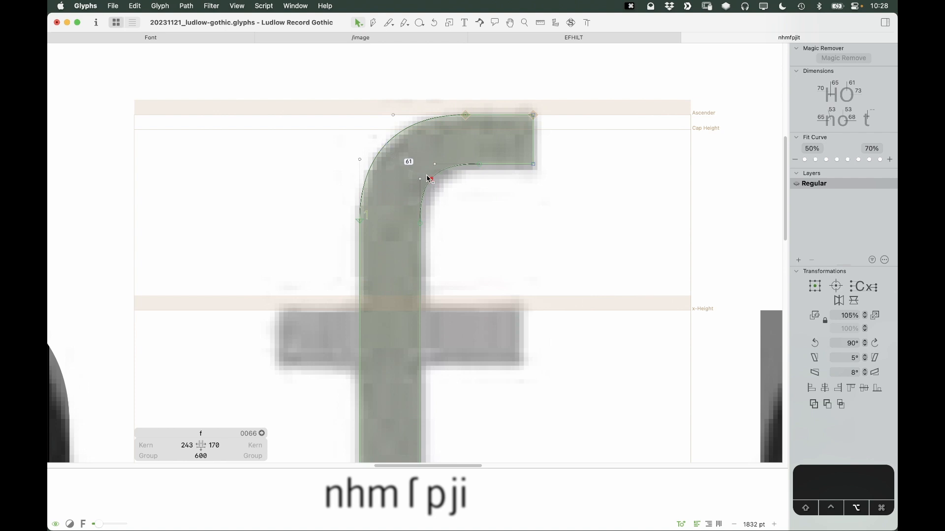
Enlarge the hook's bend by moving its upper curve nodes 10 units right and its lower curve nodes 10 units down
key(space)
drag(458, 104, 487, 177)
key(shift+Right)
key(shift+Right)
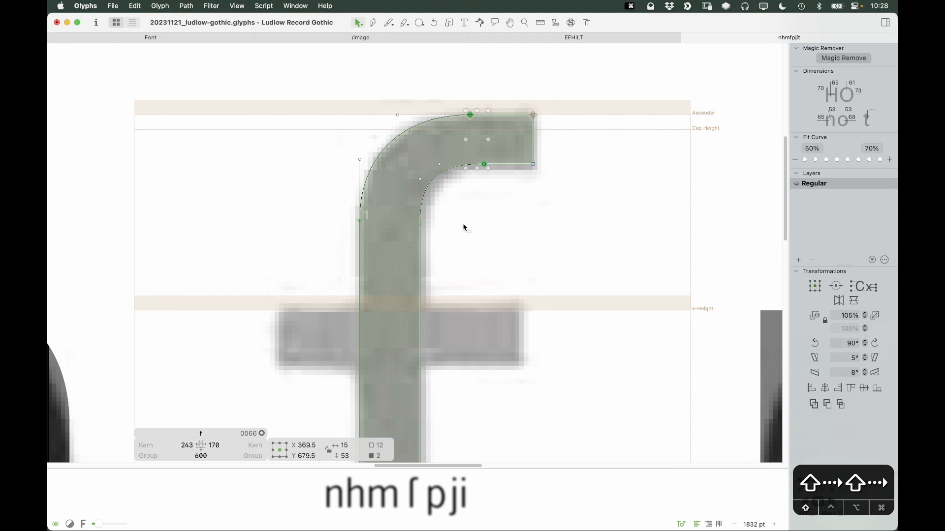
key(shift+Right)
drag(451, 212, 310, 268)
key(shift+Down)
key(shift+Down)
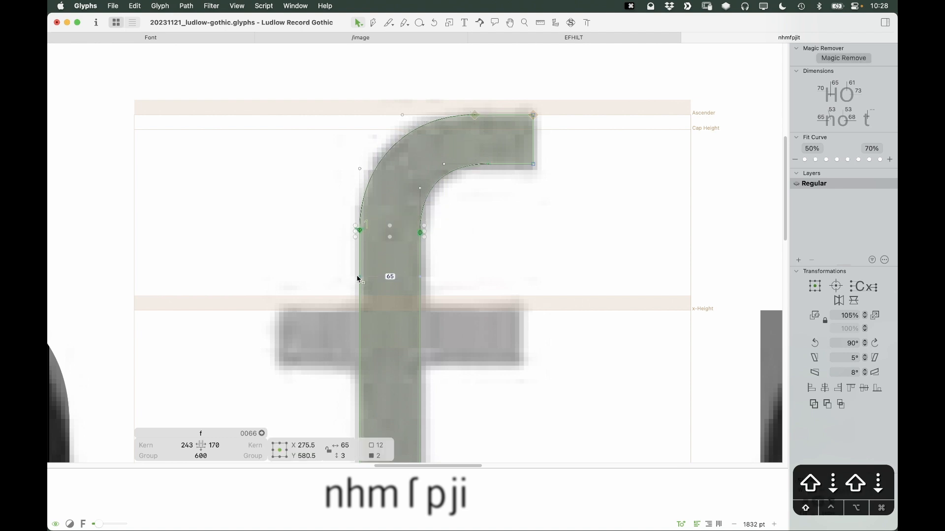
click(502, 232)
key(space)
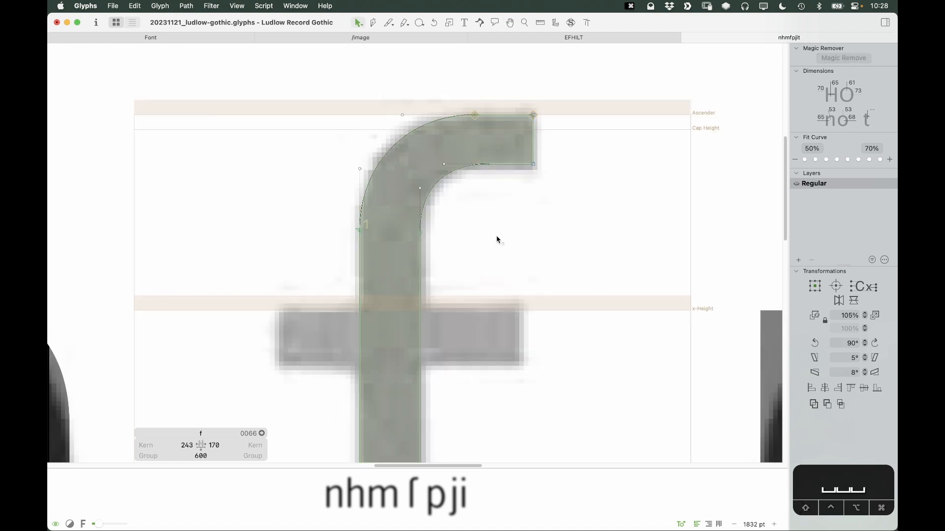
mouse_move(493, 238)
mouse_down()
mouse_move(531, 84)
mouse_move(331, 285)
mouse_move(500, 229)
mouse_up()
Balance the handles of the hook's outer curve with the fifth of the eight Fit Curve settings between 50% and 70%
drag(495, 141, 408, 246)
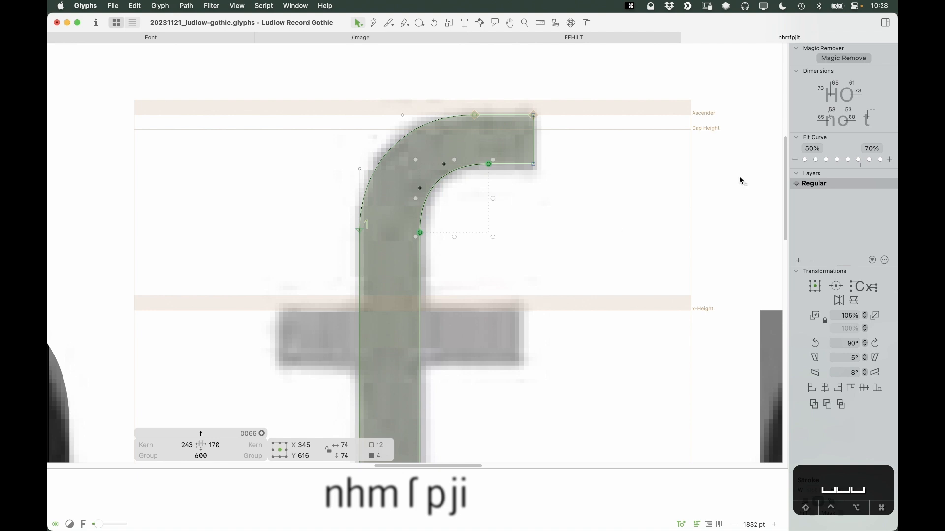
click(545, 177)
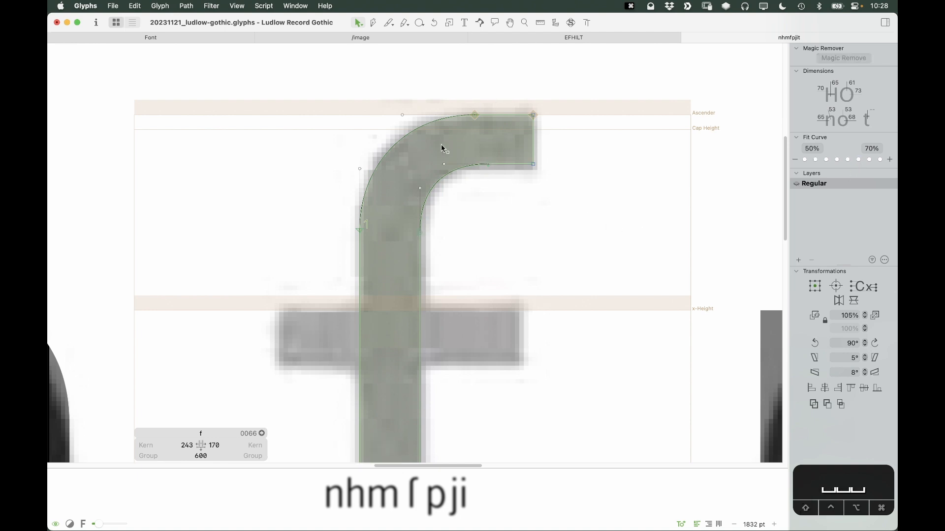
drag(444, 148, 494, 86)
drag(425, 97, 364, 148)
drag(378, 233, 351, 156)
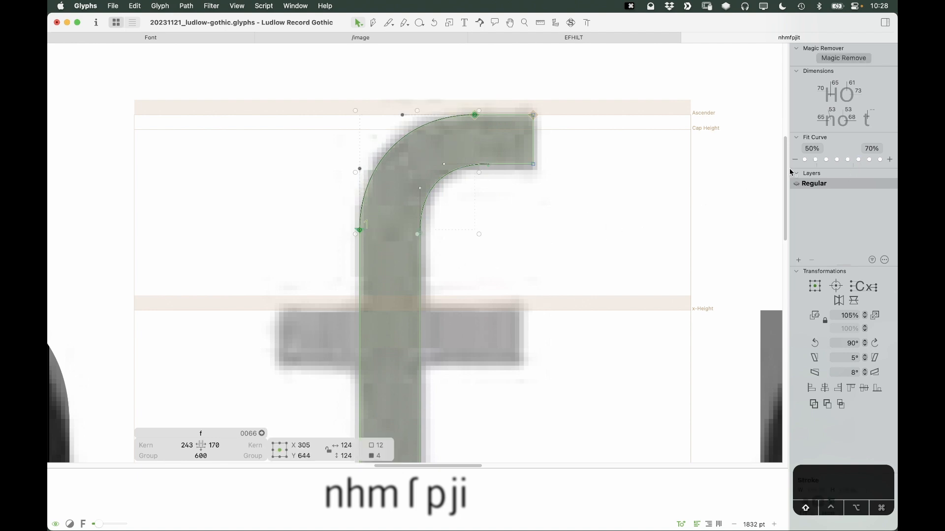
click(849, 160)
key(space)
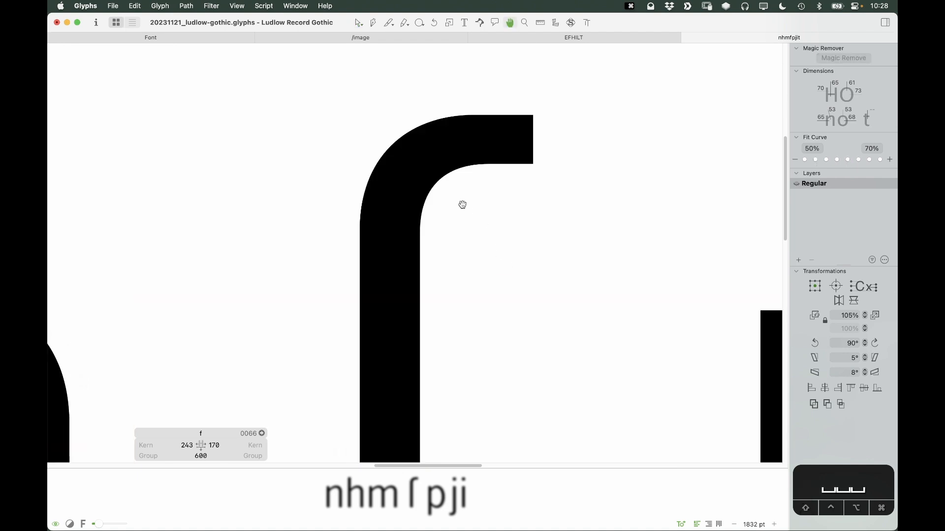
Check the hook's stroke thickness with the heatmap overlay and the Measurement tool, and hide the heatmap again
click(237, 5)
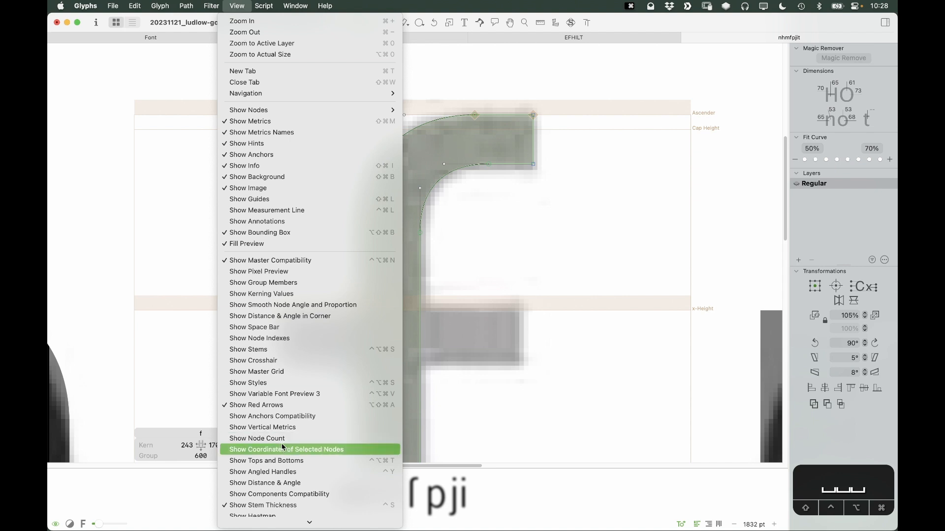
scroll(274, 512, down, 3)
click(252, 482)
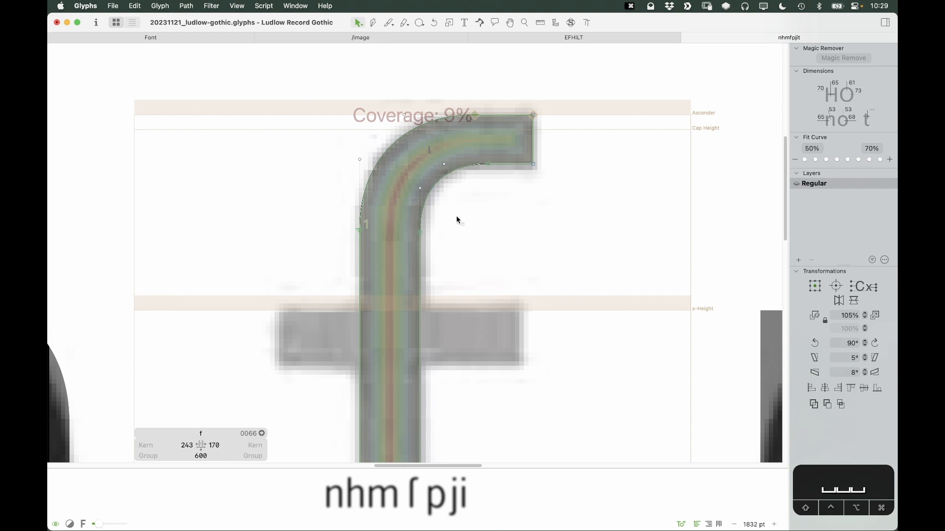
key(l)
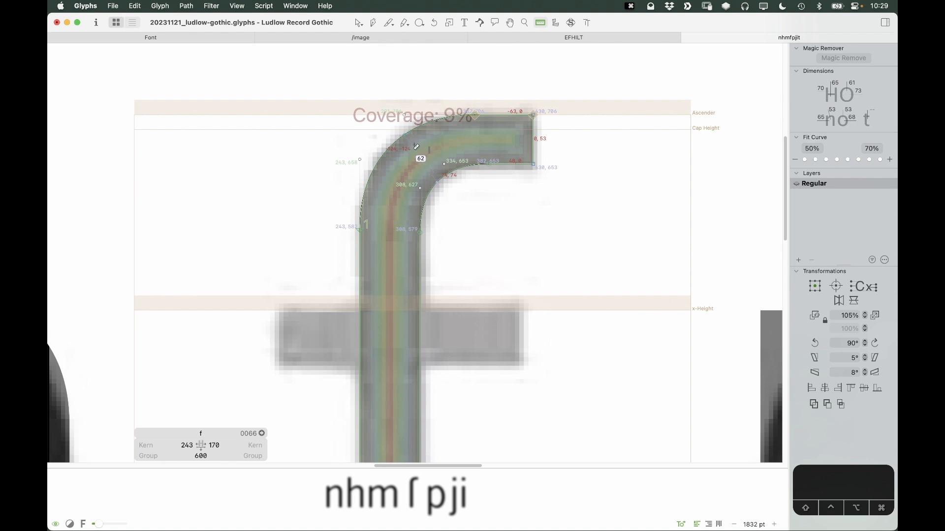
click(213, 6)
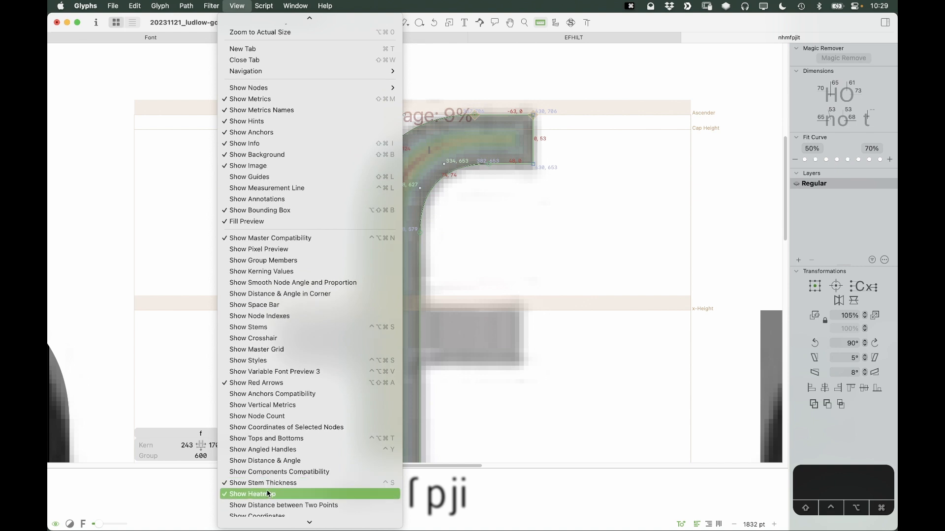
click(265, 493)
key(v)
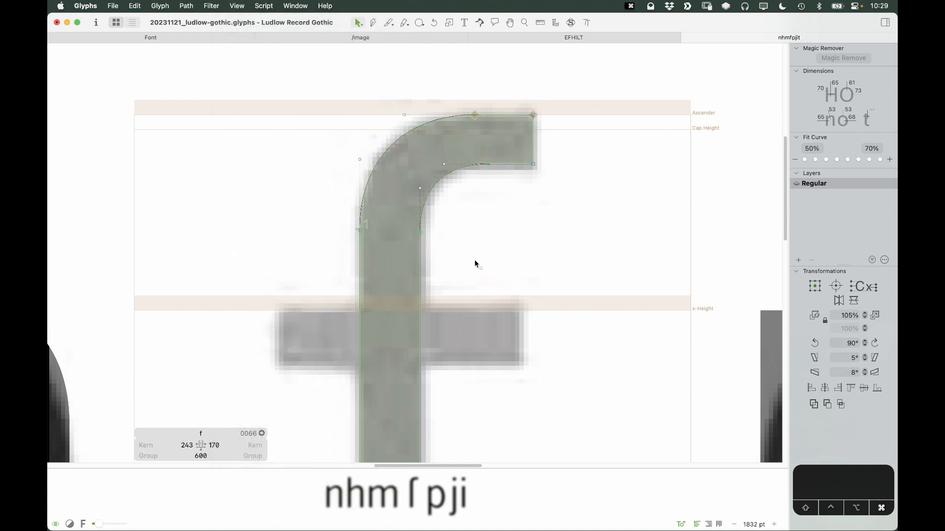
Examine the f's shape beside the neighbouring letters and the scanned alphabet at several display sizes
key(super+minus)
key(super+minus)
key(super+minus)
key(super+minus)
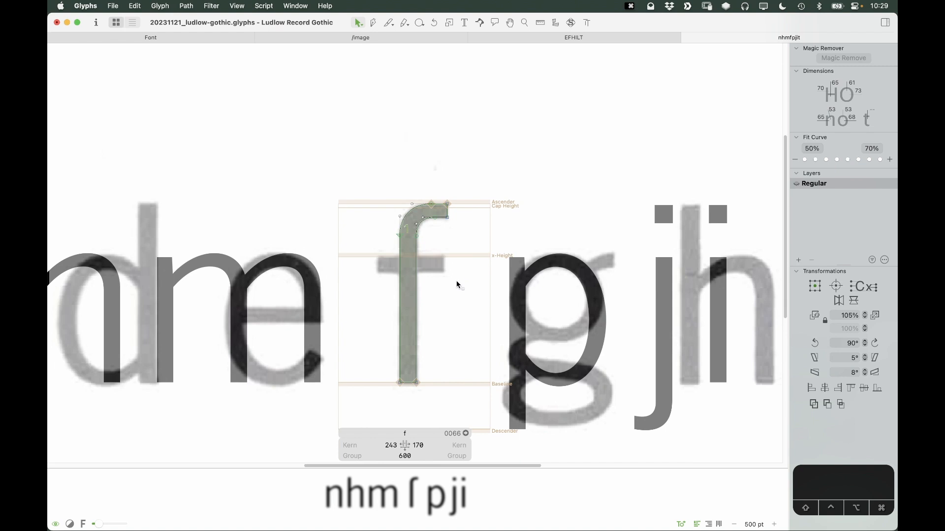
key(super+minus)
key(super+minus)
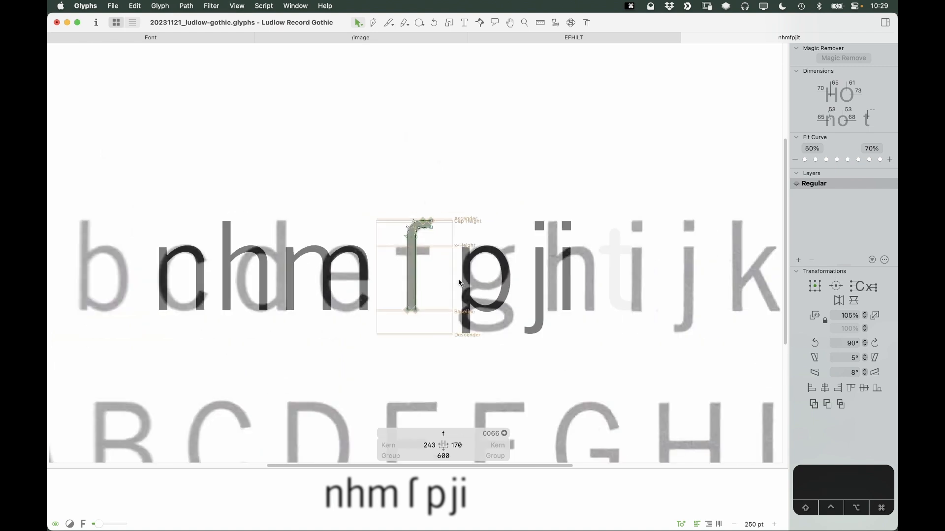
key(super+minus)
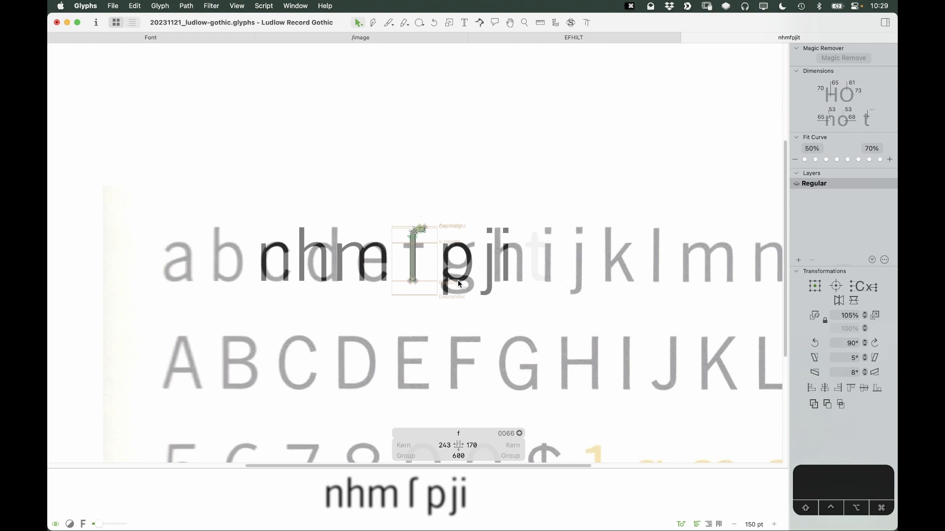
key(super+equal)
key(super+equal)
key(super+equal)
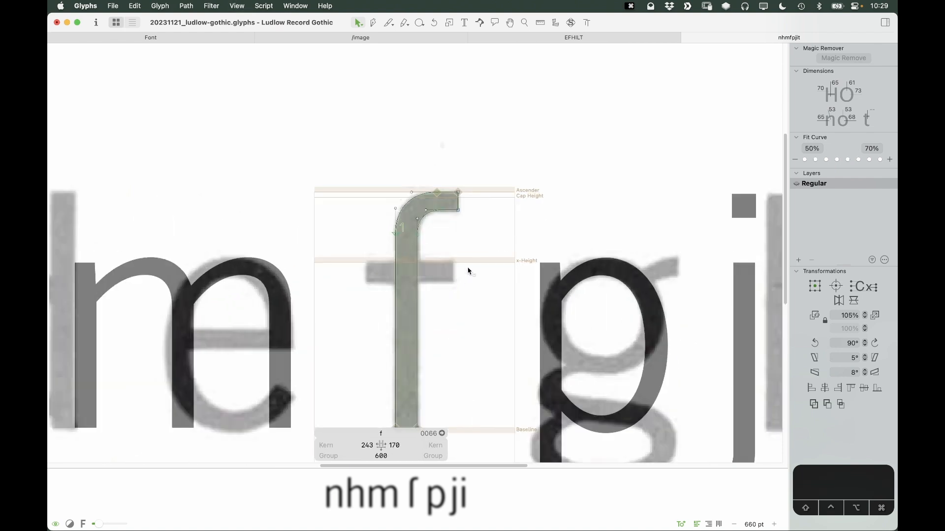
Copy the square dot of the j and paste it into the f glyph
double_click(742, 229)
drag(775, 174, 723, 229)
key(super+c)
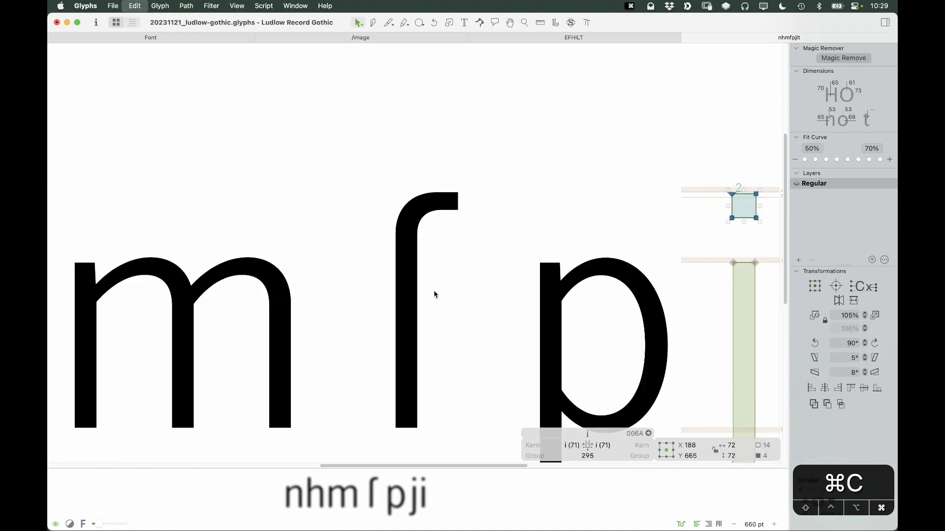
double_click(433, 295)
key(super+v)
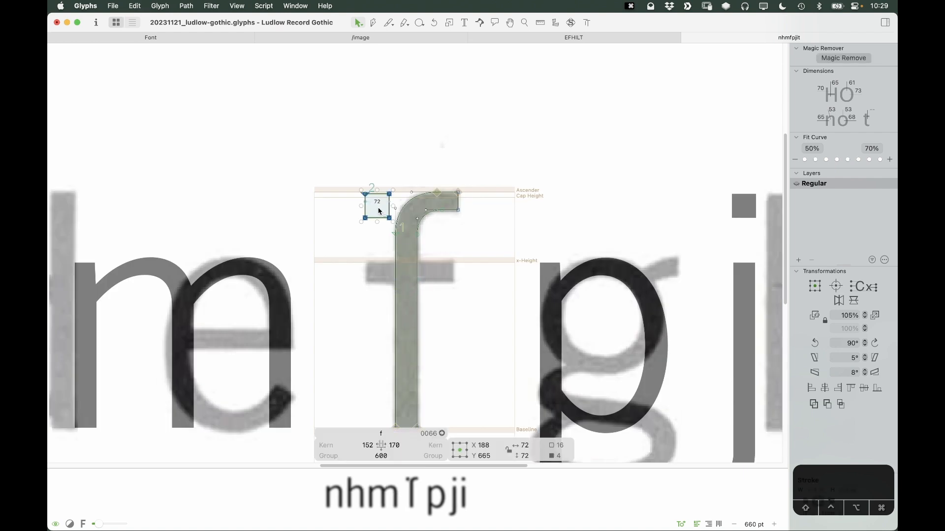
Move the pasted square onto the left end of the scanned crossbar, centred at X 193, Y 458
drag(390, 220, 390, 289)
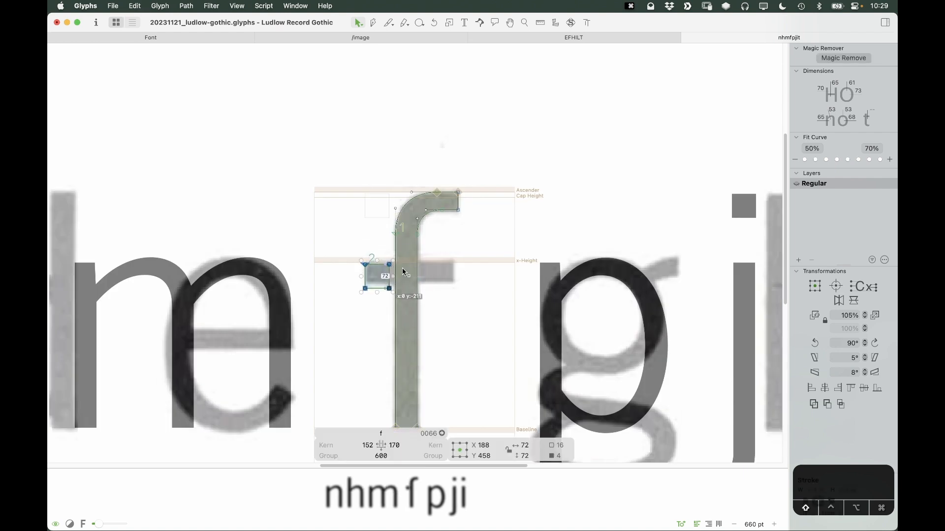
key(z)
click(344, 320)
key(v)
key(Up)
key(Up)
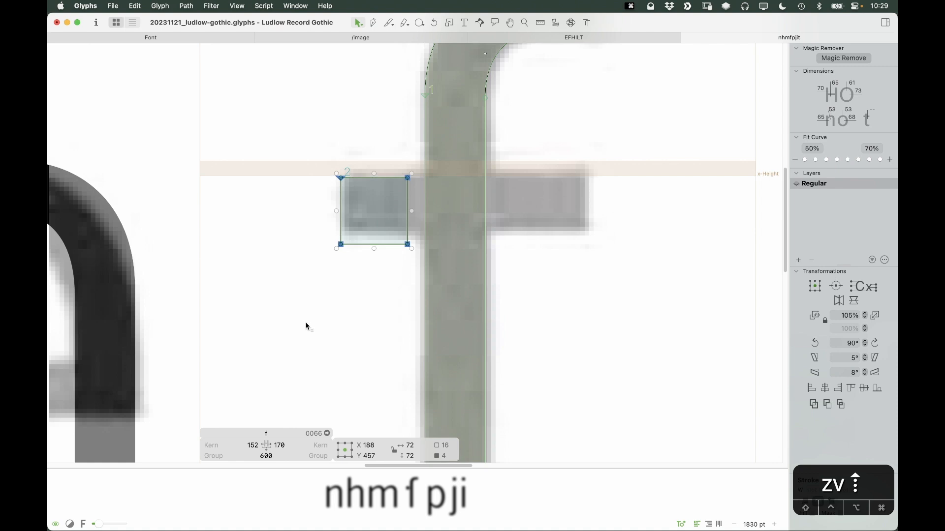
key(Right)
key(Right)
key(Right)
key(Right)
key(Right)
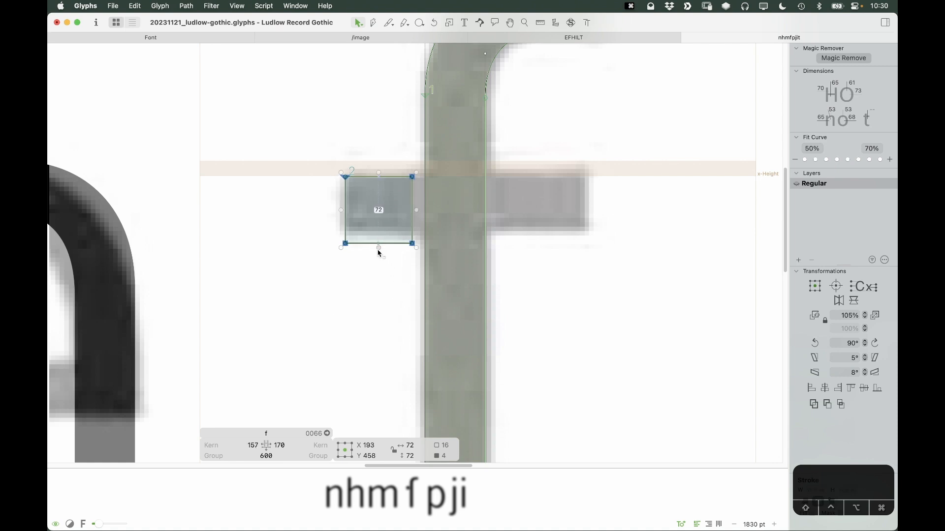
Set the square's height to 53 and nudge it up to Y 468.5 so its top meets the x-height
click(414, 453)
text(53)
key(Return)
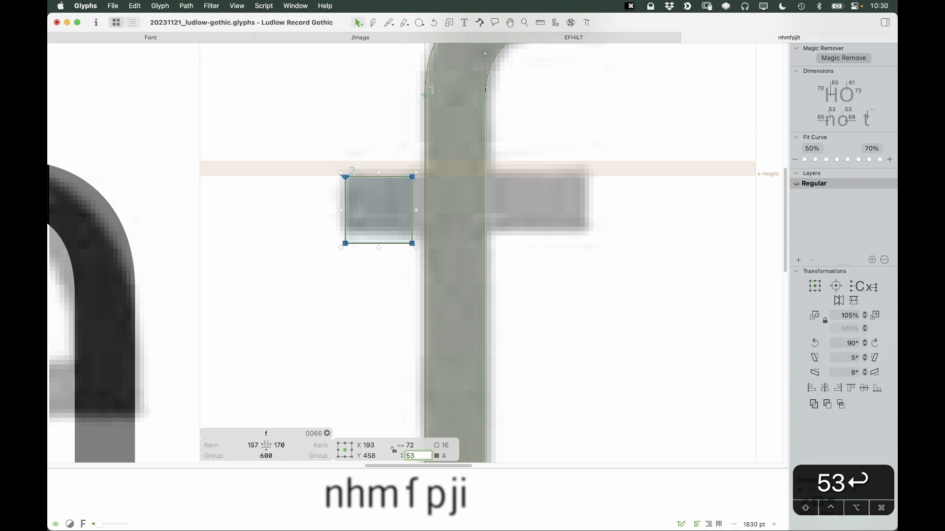
key(Up)
key(Up)
key(Up)
key(Up)
key(Up)
key(Up)
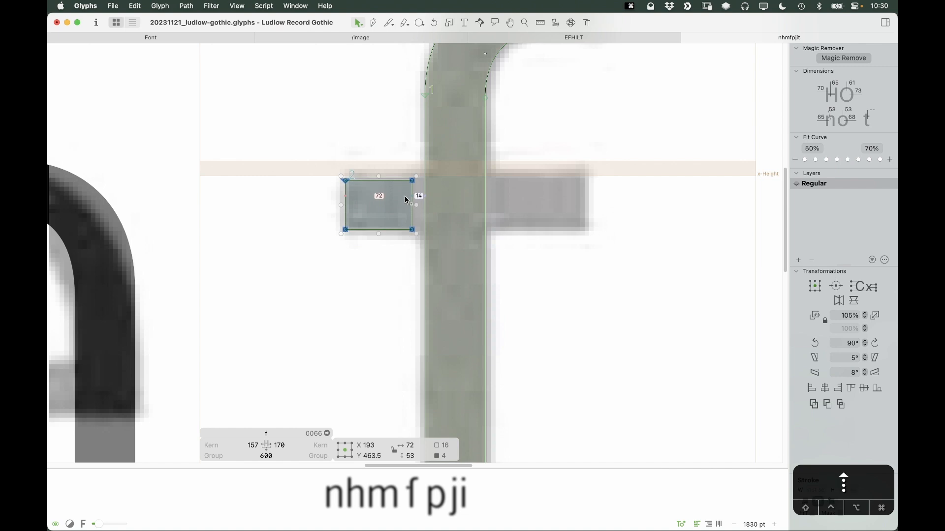
key(Up)
key(Up)
key(Up)
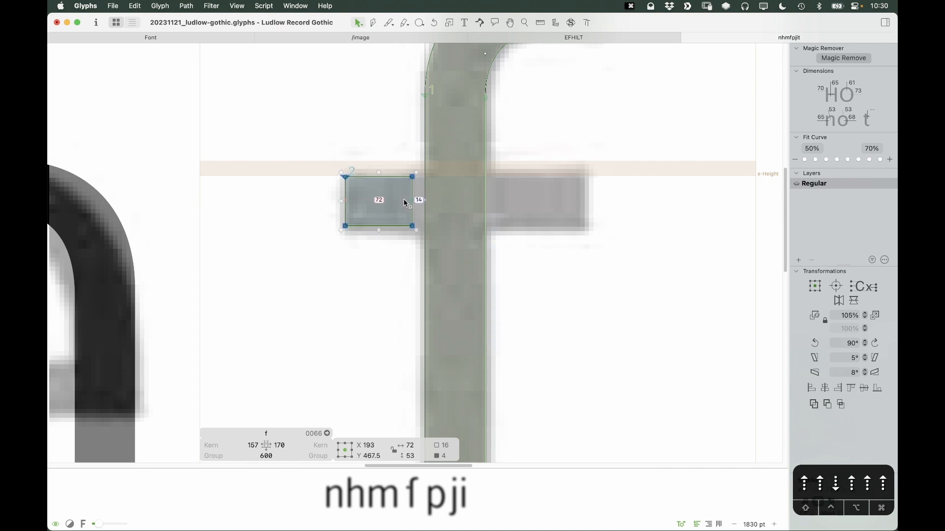
key(Up)
Stretch the rectangle to 260 units wide across the scanned crossbar and preview the filled f
key(z)
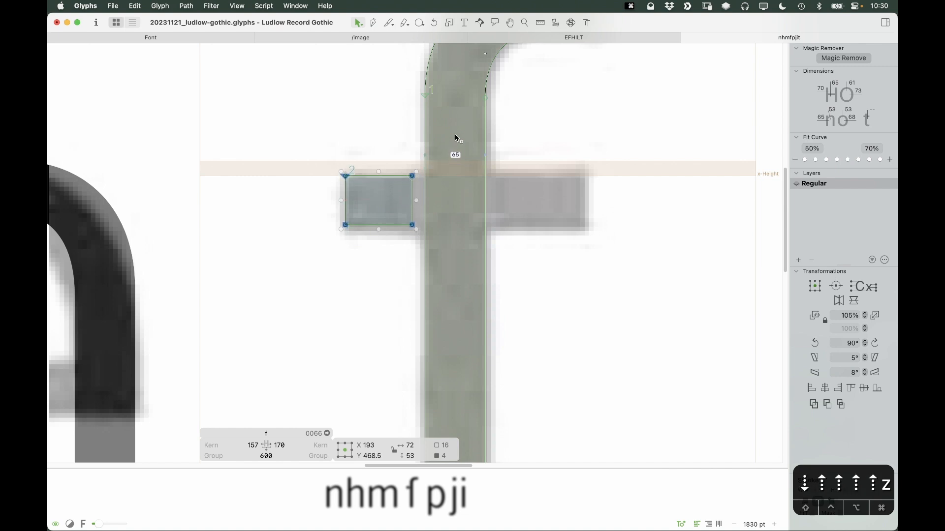
drag(457, 141, 257, 286)
key(v)
key(super+minus)
key(super+minus)
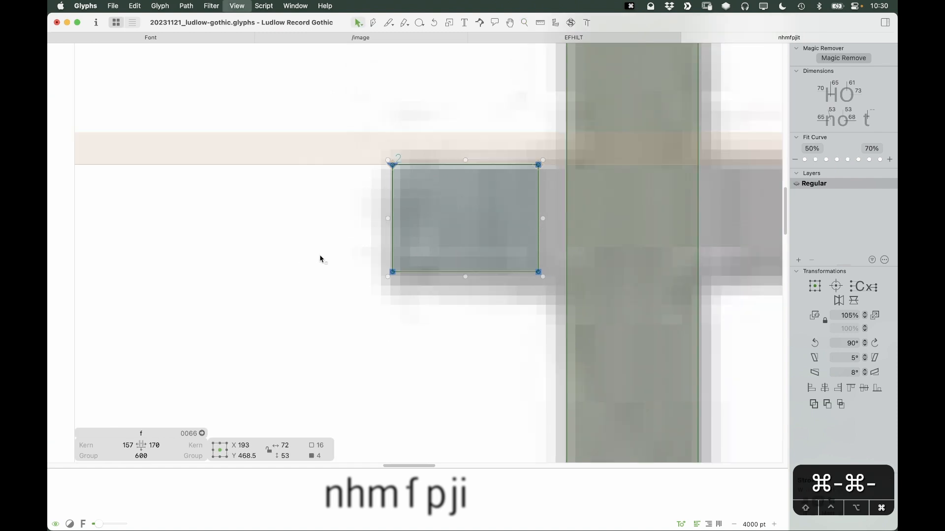
key(super+minus)
drag(321, 217, 491, 272)
click(494, 312)
key(space)
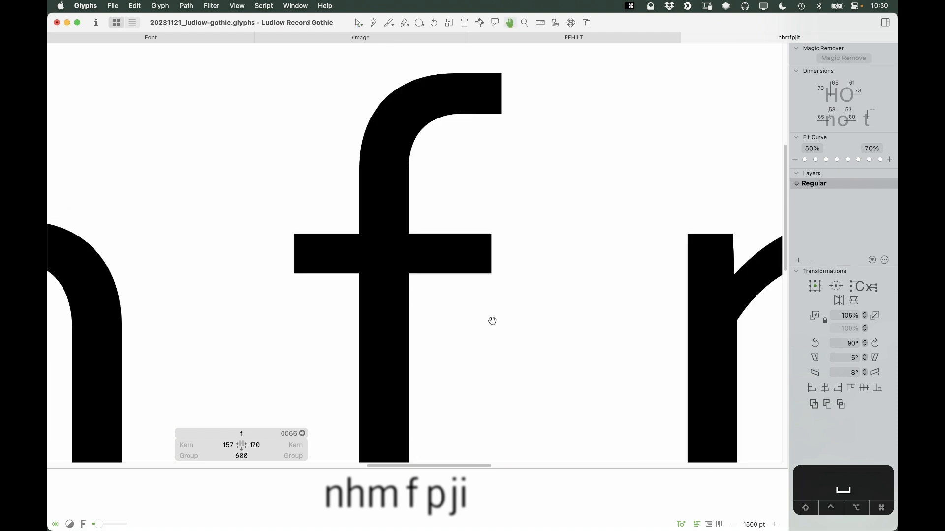
Lower the crossbar's bottom edge by 3 units to Y 439
click(468, 274)
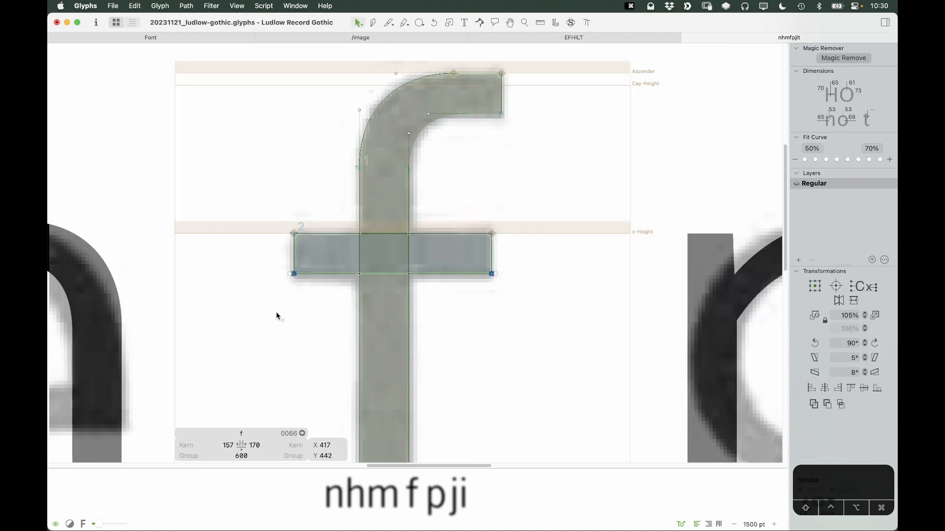
key(Down)
key(Down)
key(Down)
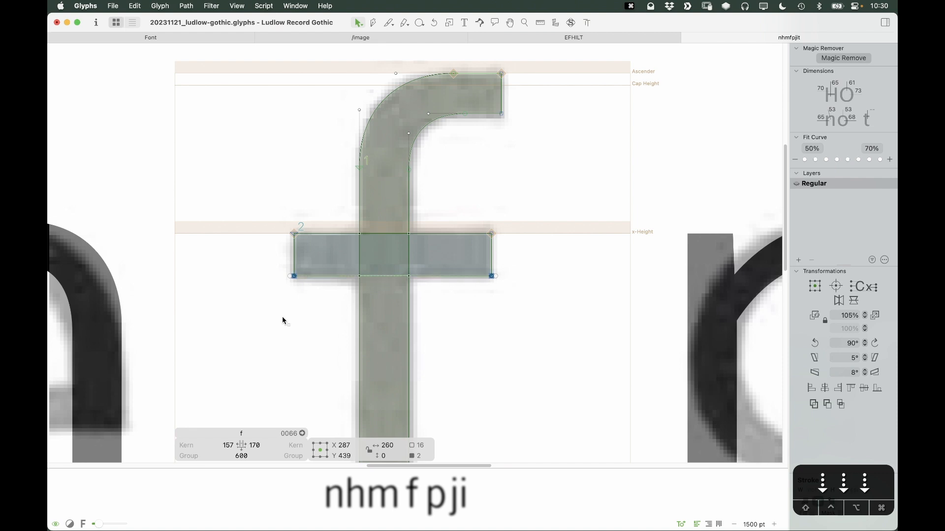
Record 56 as the crossbar thickness of the t in the Dimensions palette
click(406, 308)
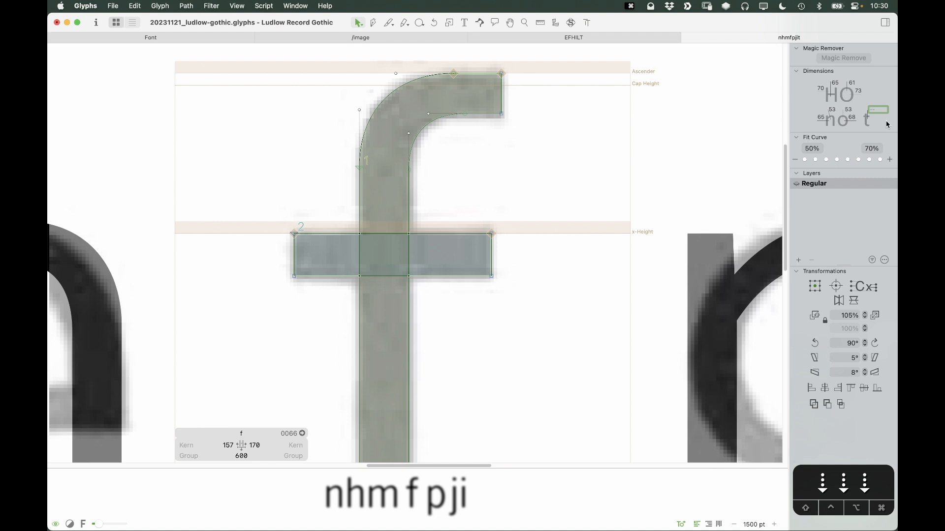
text(56)
key(Return)
Examine the crossbar's junction with the stem and the f's overall look among its neighbours in preview
key(space)
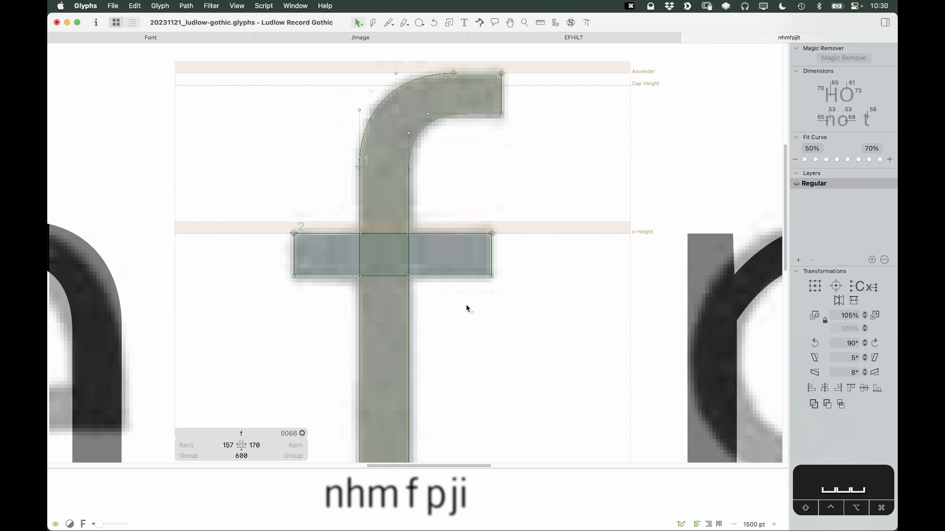
key(space)
key(z)
click(376, 305)
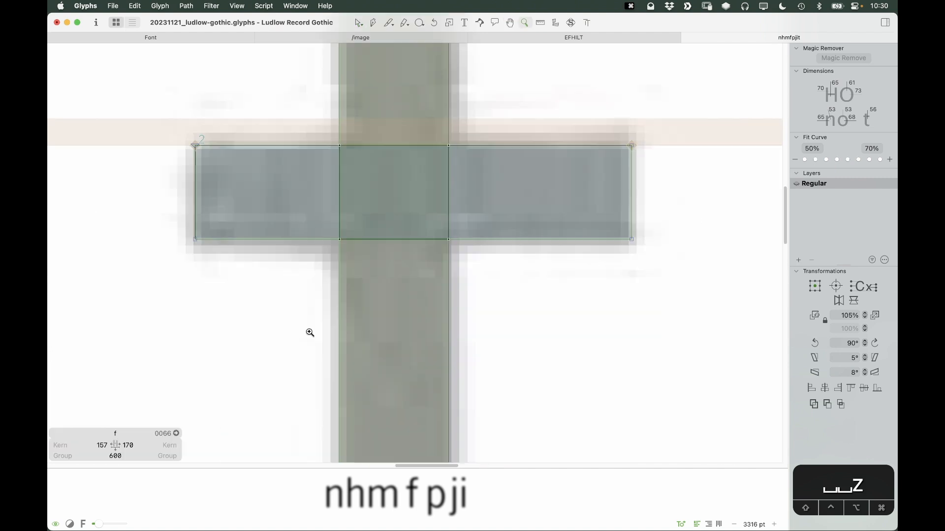
key(v)
key(space)
drag(362, 321, 412, 339)
key(super+minus)
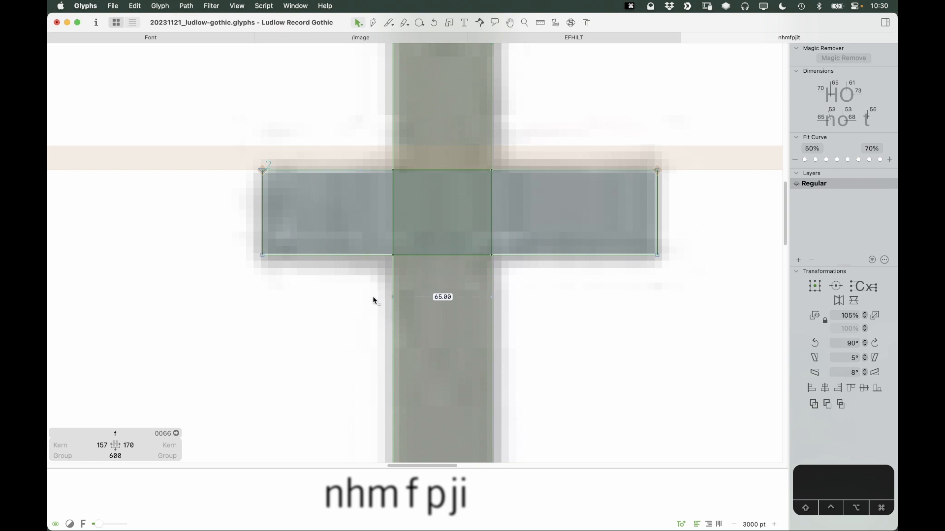
key(super+minus)
key(super+minus)
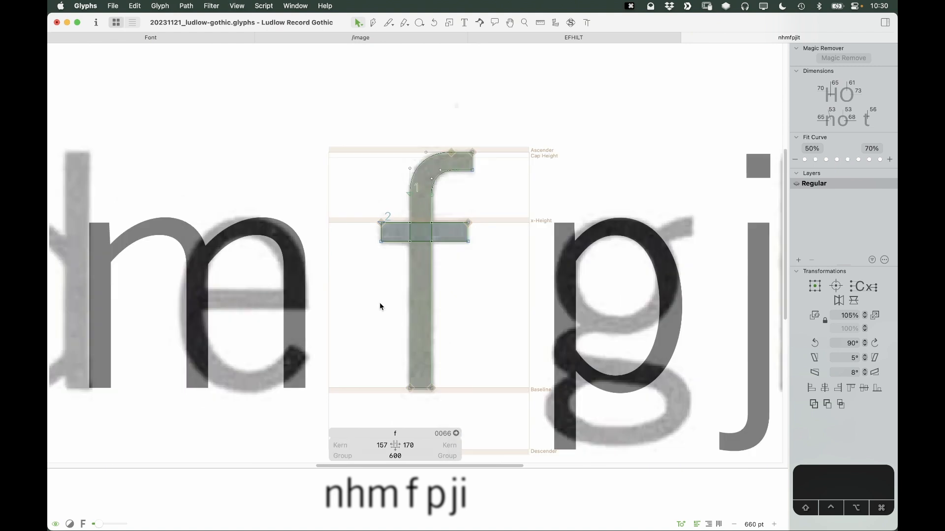
key(super+minus)
key(space)
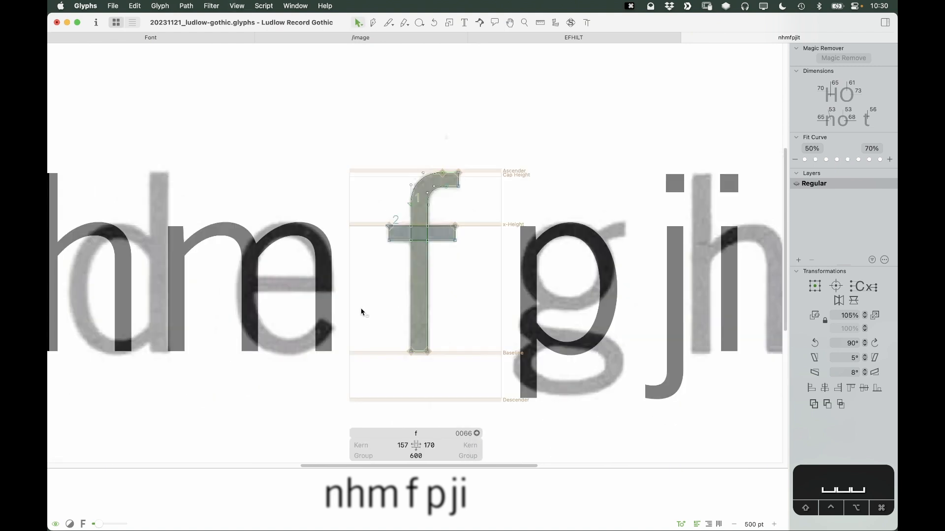
Add three nodes to the crossbar's lower edge around its left junction with the stem, placing the middle one at X 243
key(z)
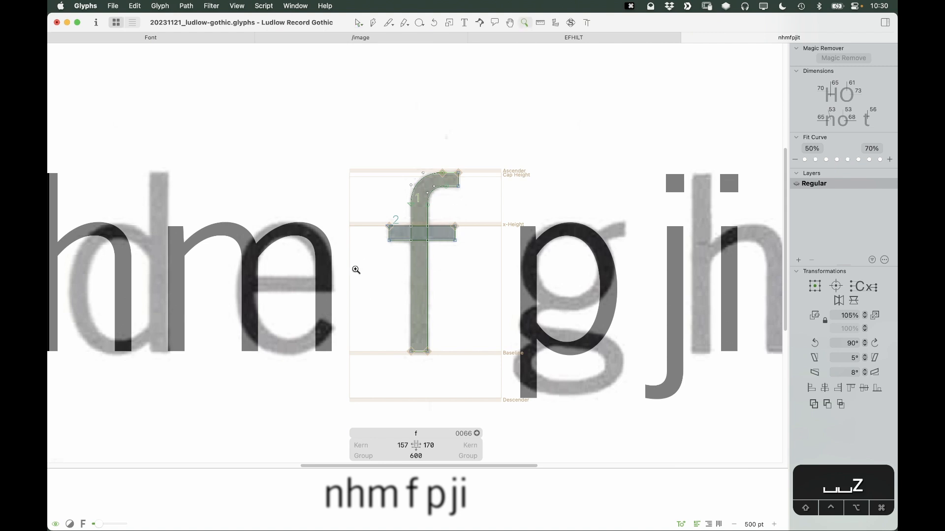
drag(354, 270, 477, 202)
key(v)
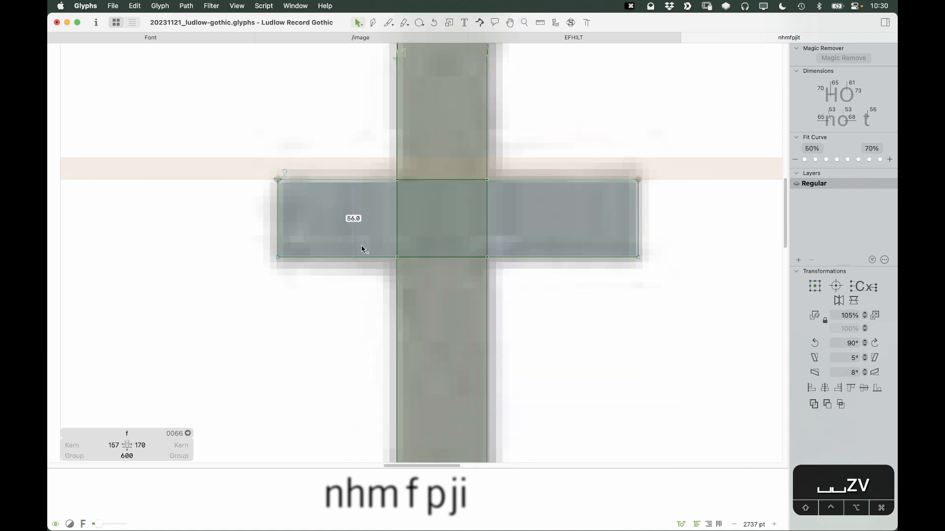
key(e)
key(v)
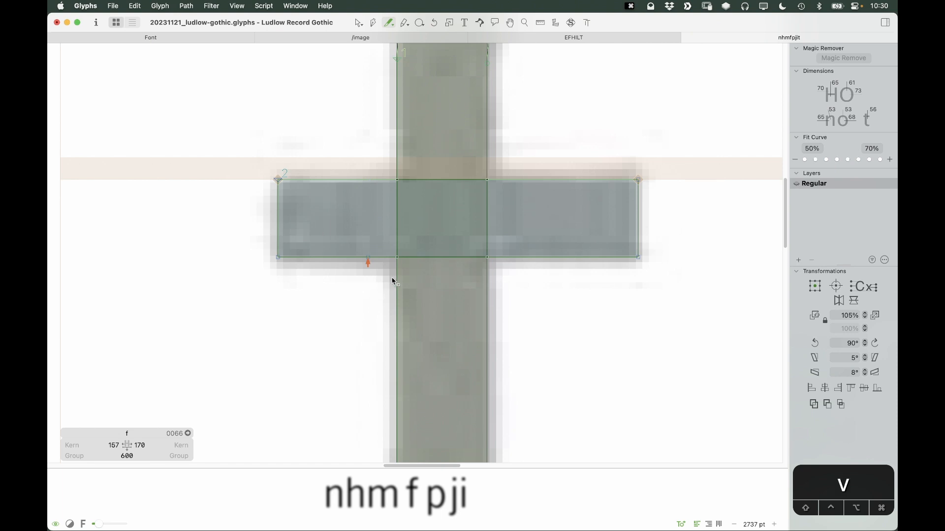
key(e)
key(v)
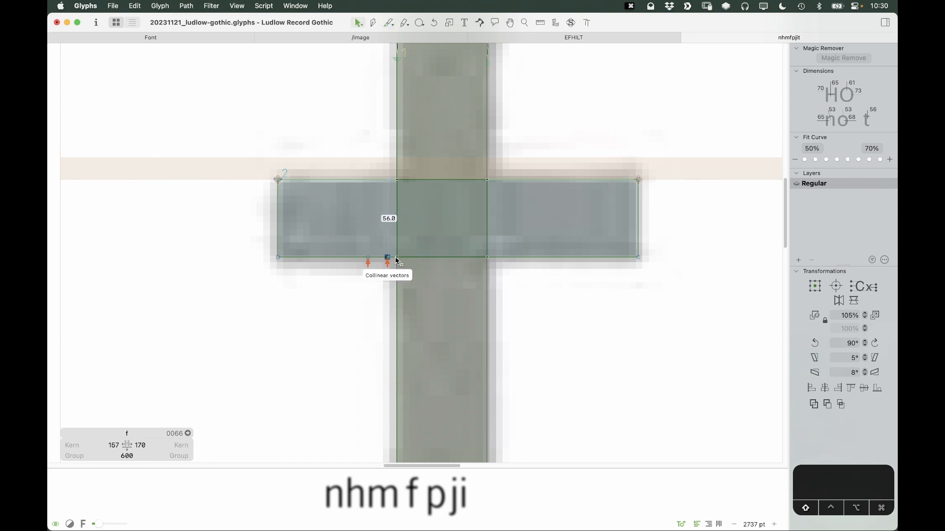
drag(390, 260, 397, 260)
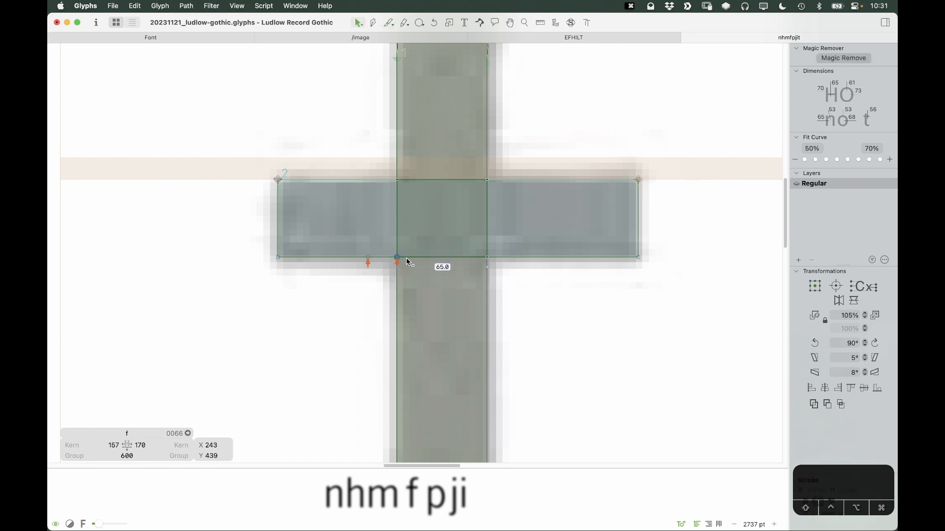
key(e)
key(v)
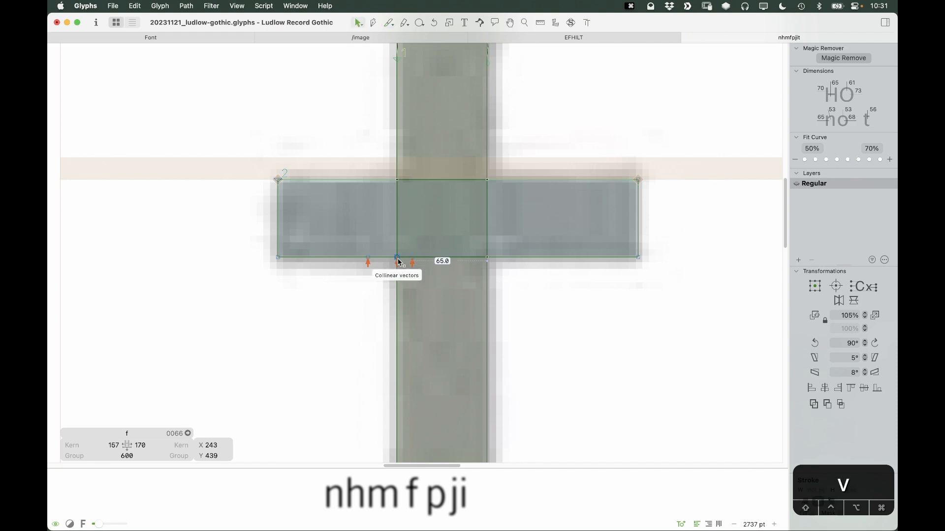
Pull the middle node down along the stem's left edge and turn the slanted segment beside it into a rounded corner curve
click(397, 263)
click(399, 257)
drag(399, 258, 397, 289)
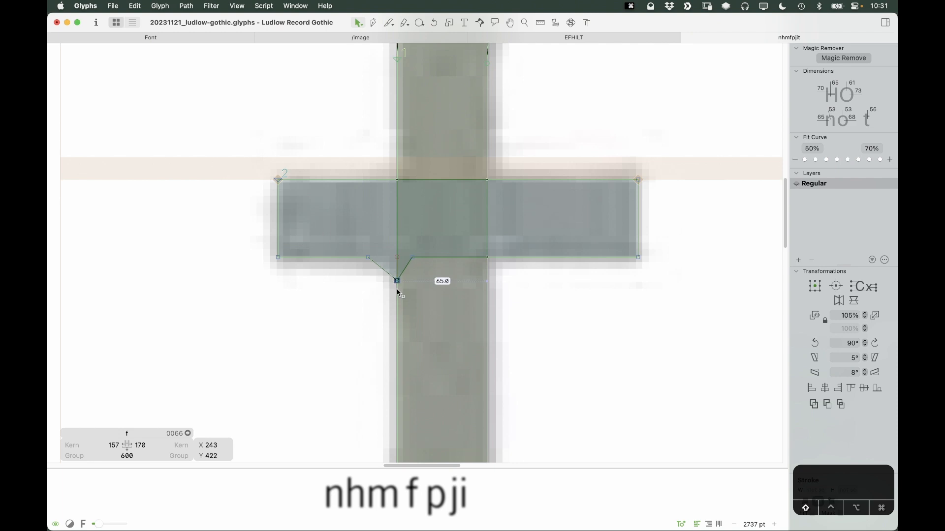
click(377, 258)
click(377, 257)
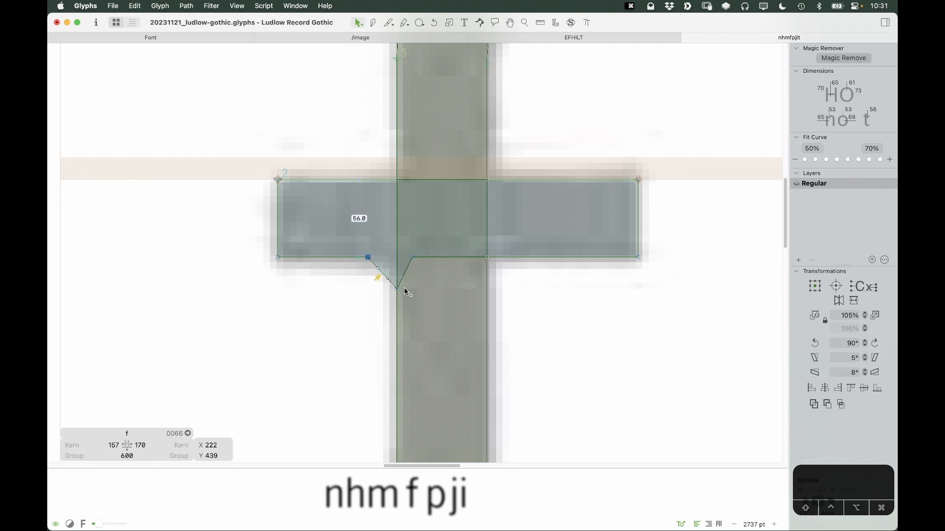
key(Return)
click(388, 278)
drag(400, 279, 399, 272)
Tighten the rounded corner curve under the crossbar's left arm and preview the f with it
key(z)
drag(367, 241, 417, 238)
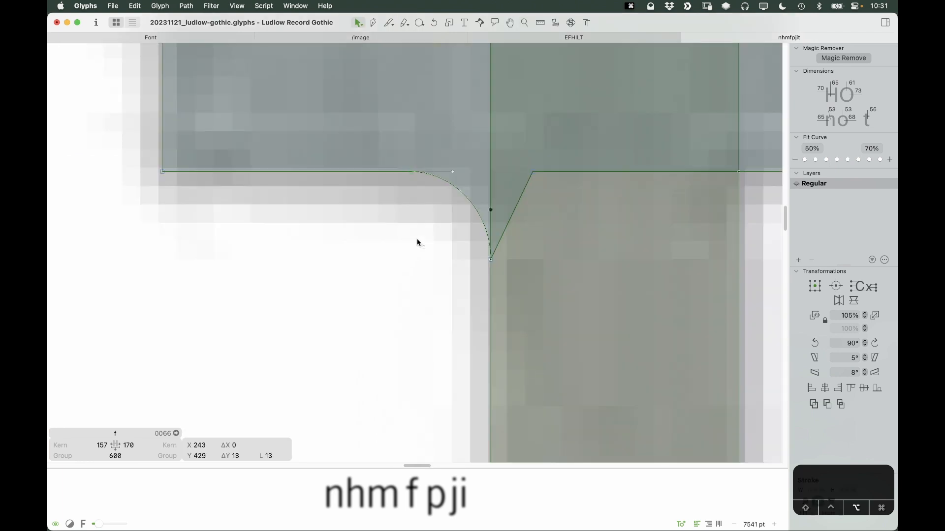
drag(465, 200, 476, 189)
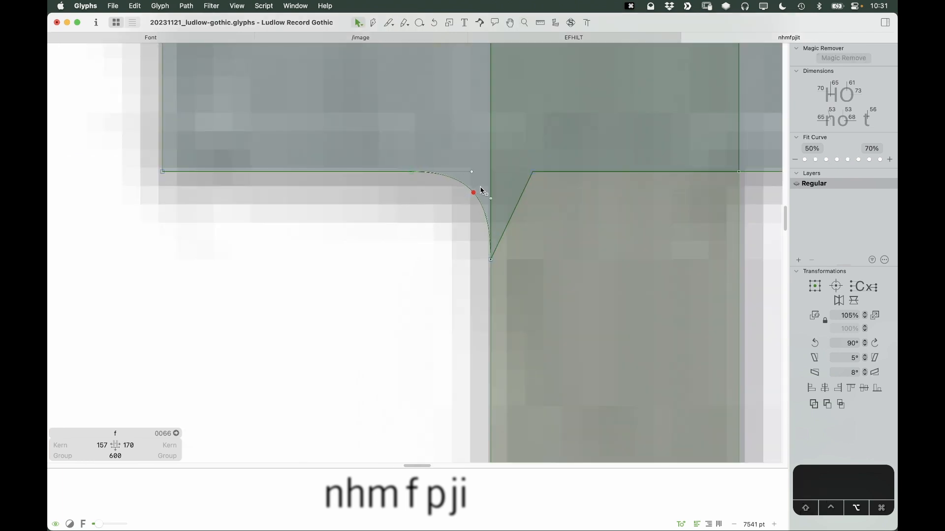
key(super+minus)
key(super+minus)
key(super+minus)
key(super+minus)
key(space)
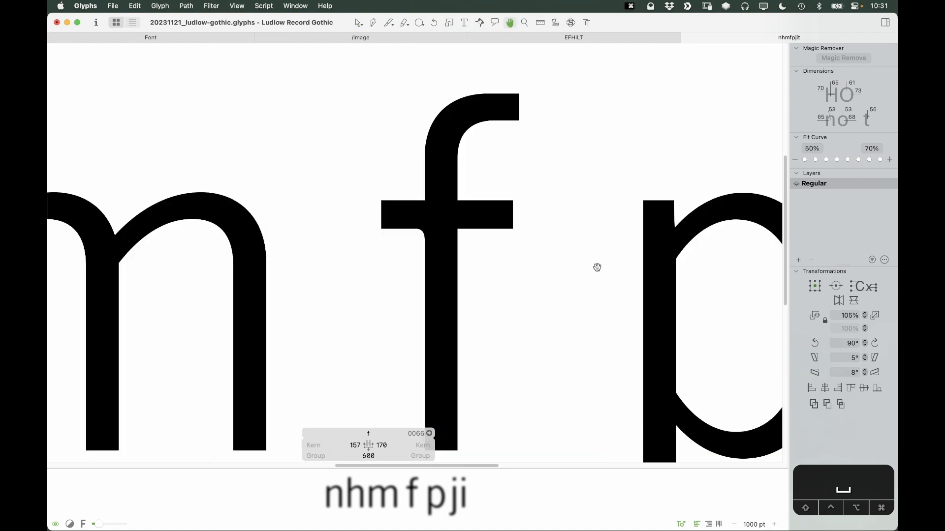
drag(603, 312, 554, 308)
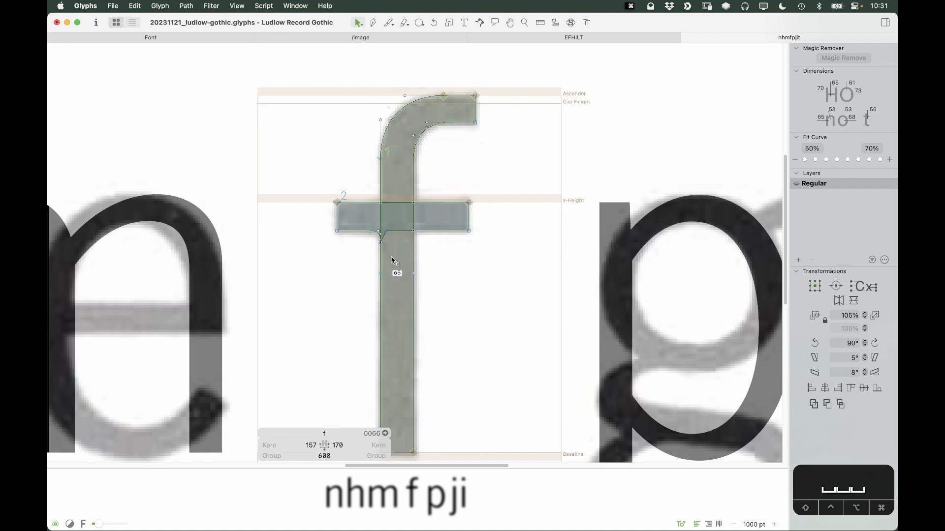
Delete the added corner nodes and curve handles from the crossbar's lower edge, and preview the f among its neighbours
key(z)
drag(327, 293, 427, 180)
key(v)
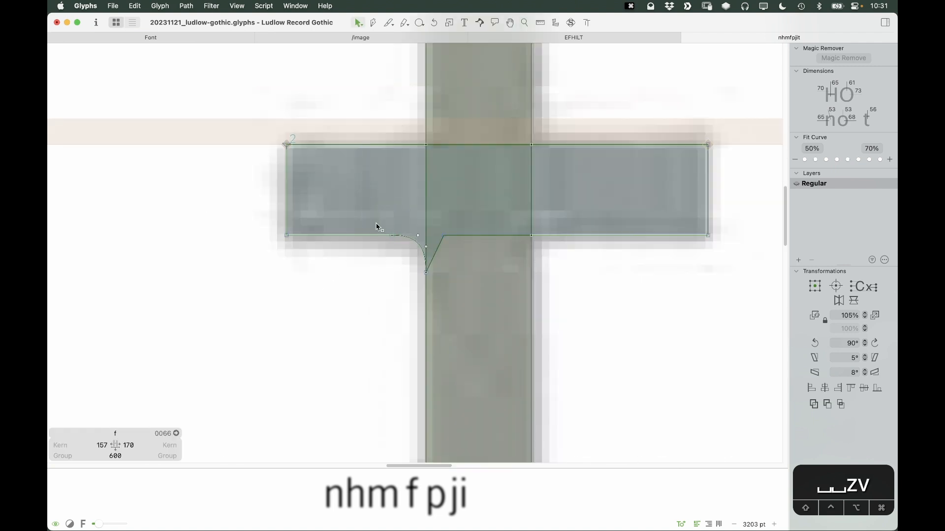
drag(377, 227, 427, 273)
key(BackSpace)
click(414, 290)
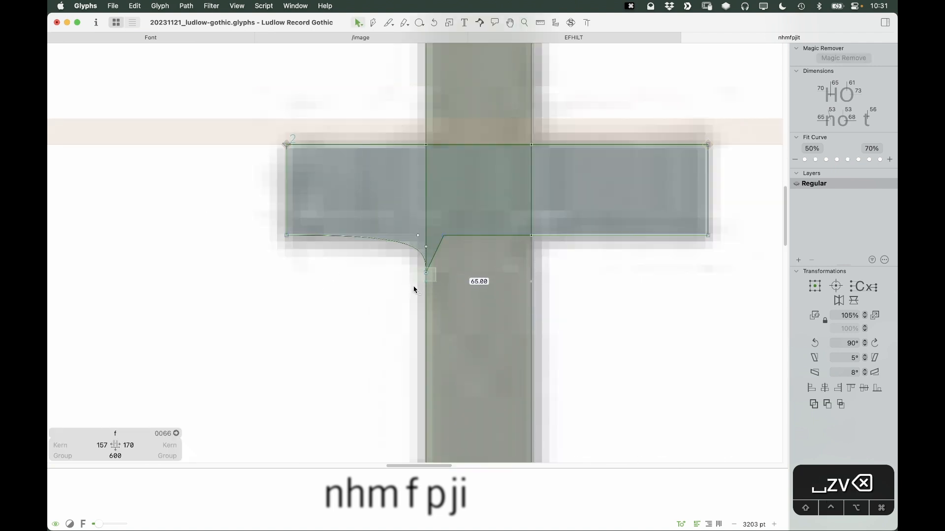
key(BackSpace)
key(BackSpace)
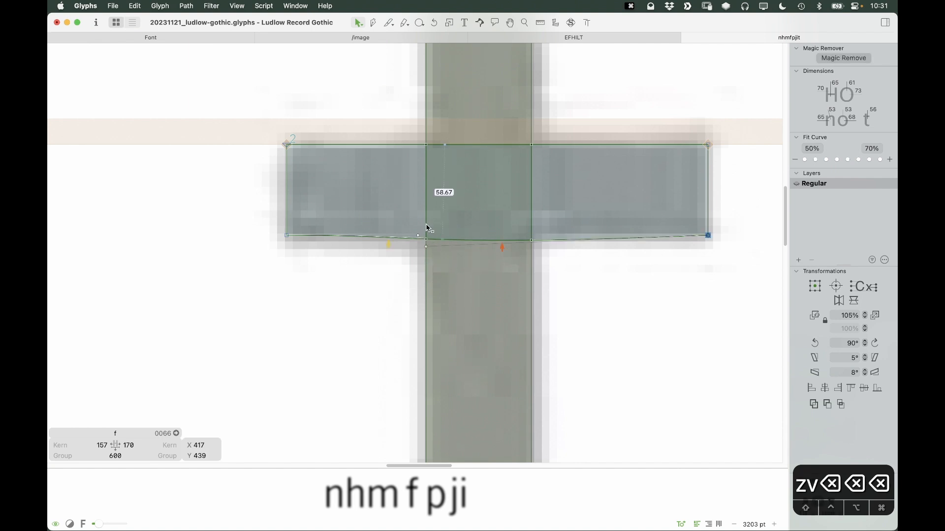
drag(427, 227, 422, 264)
key(BackSpace)
key(super+minus)
key(super+0)
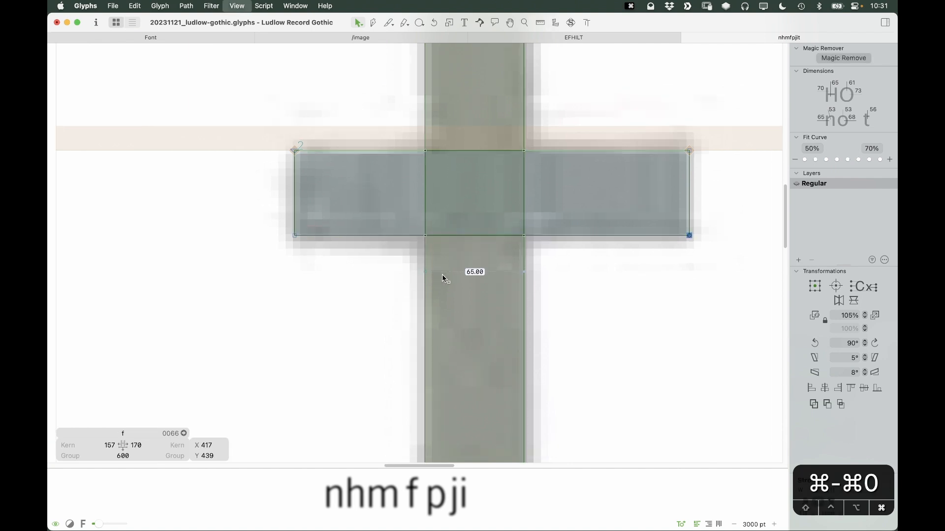
key(space)
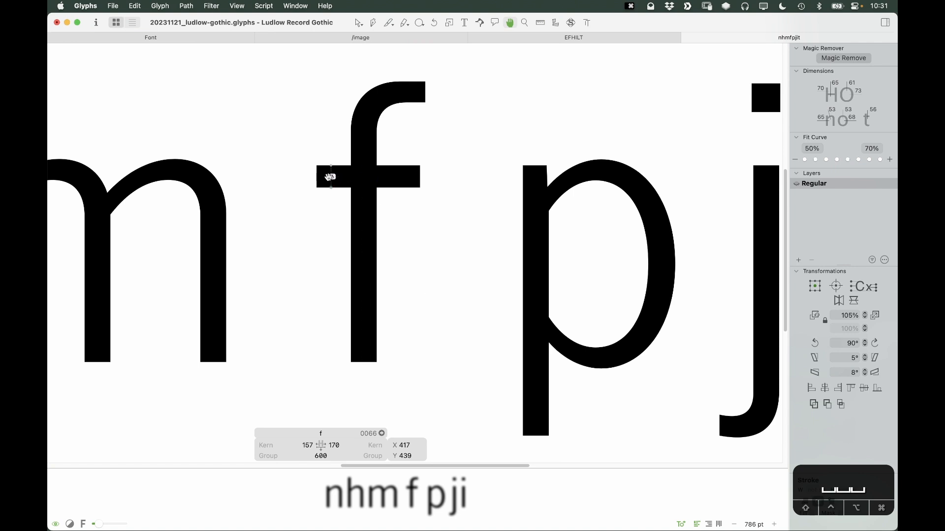
key(super+minus)
key(super+minus)
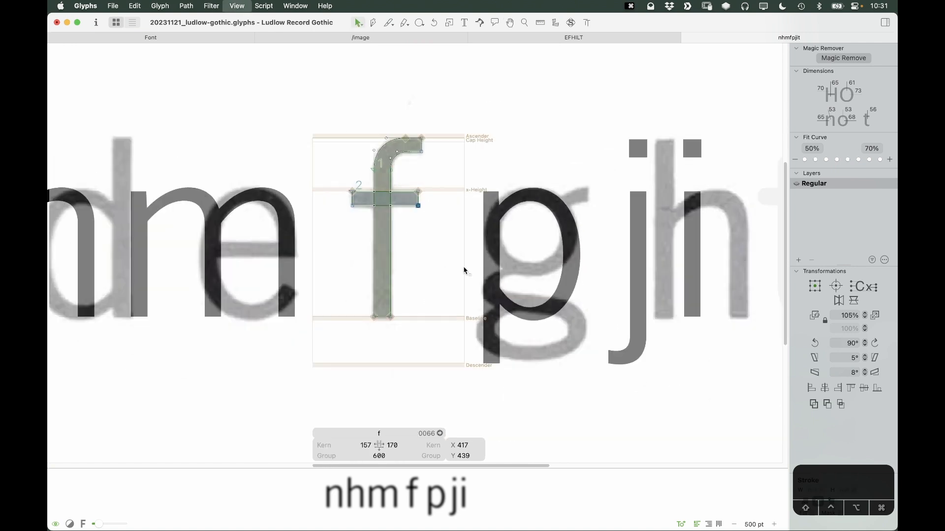
Set both the left and right sidebearings of the f to follow the o
key(space)
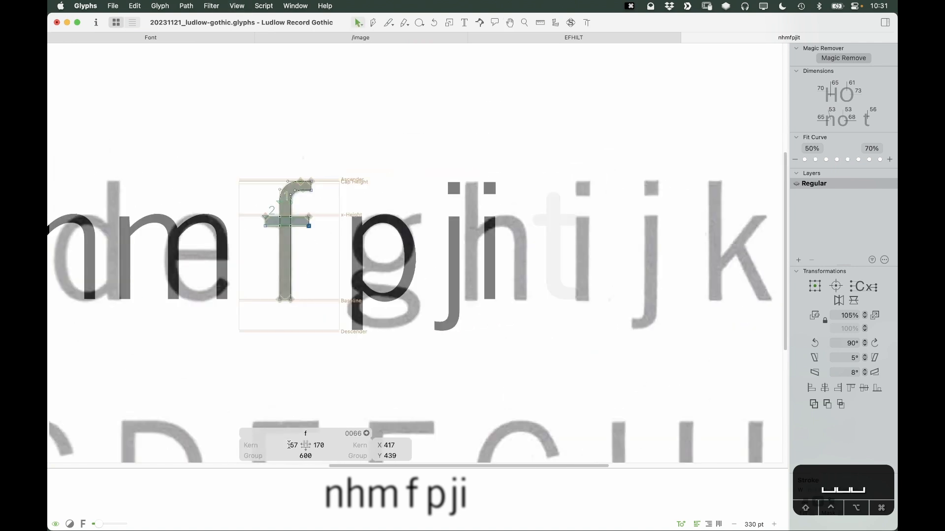
key(super+a)
text(o)
key(Tab)
text(o)
key(Return)
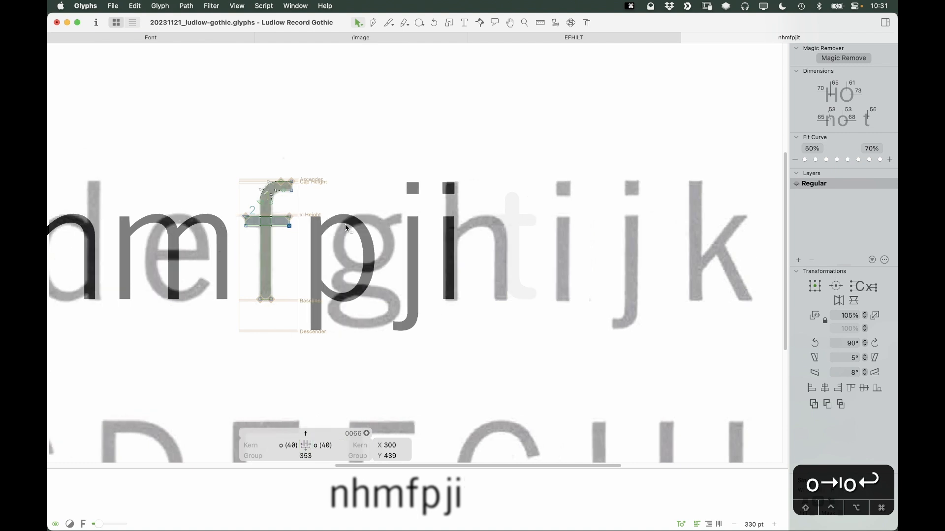
Unlock the specimen scan in the f and move it by cut and paste into the empty t glyph
key(space)
drag(346, 228, 329, 267)
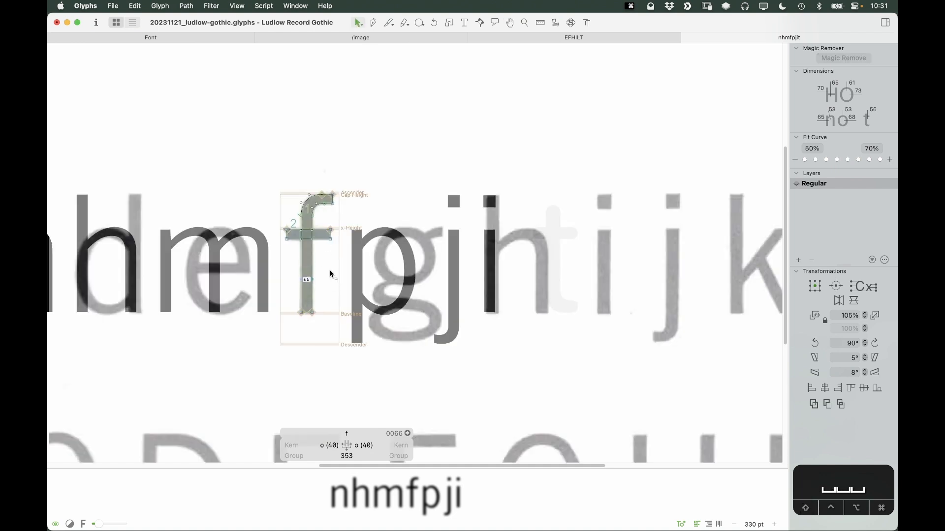
right_click(329, 270)
click(334, 276)
key(cmd+x)
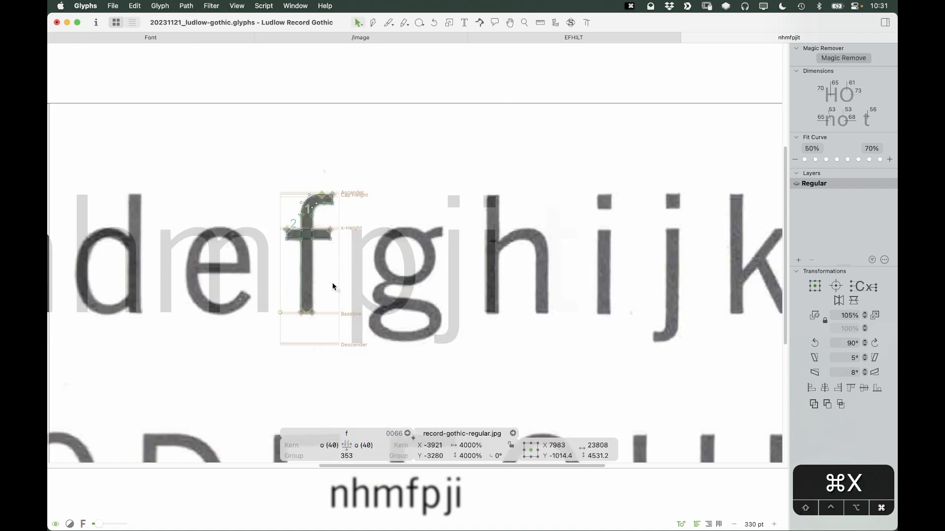
click(566, 251)
key(cmd+v)
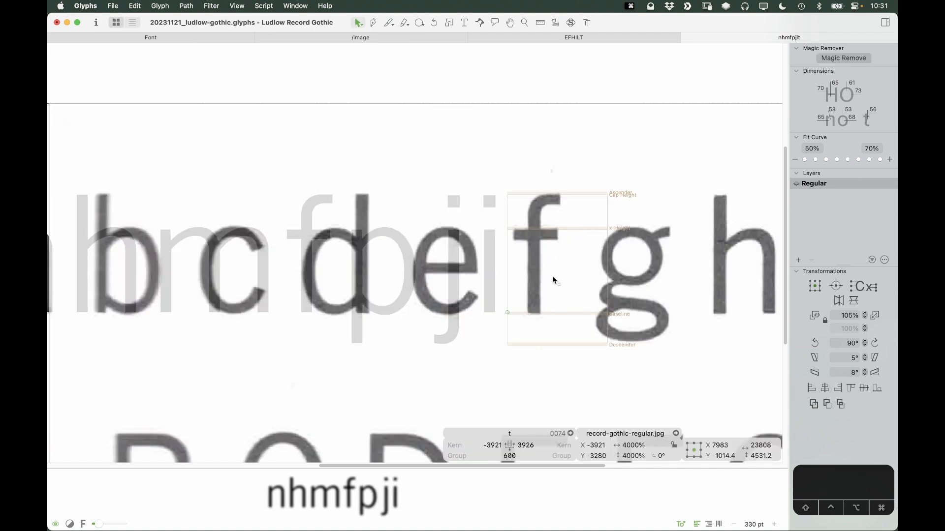
Slide the scan until its printed t sits inside the t glyph's frame, at about X -12083, and lock the image
drag(606, 270, 178, 301)
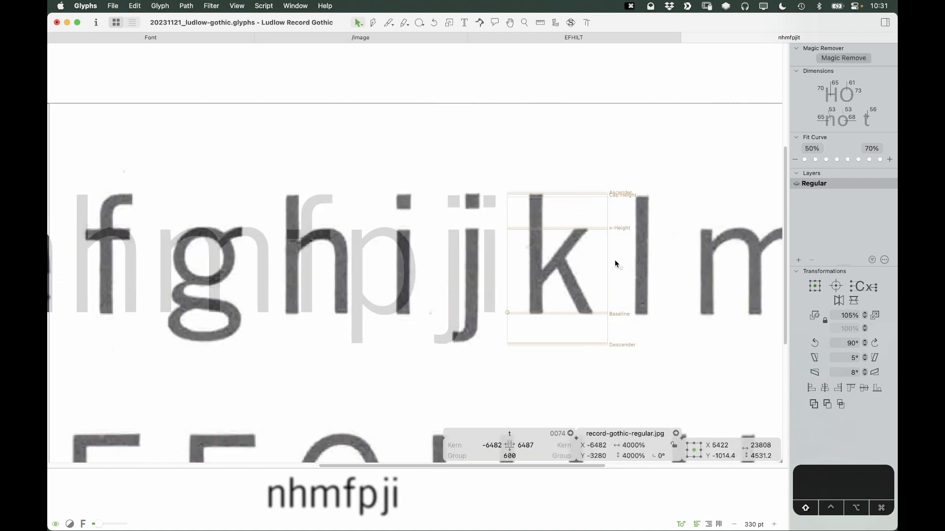
click(653, 268)
drag(711, 263, 421, 289)
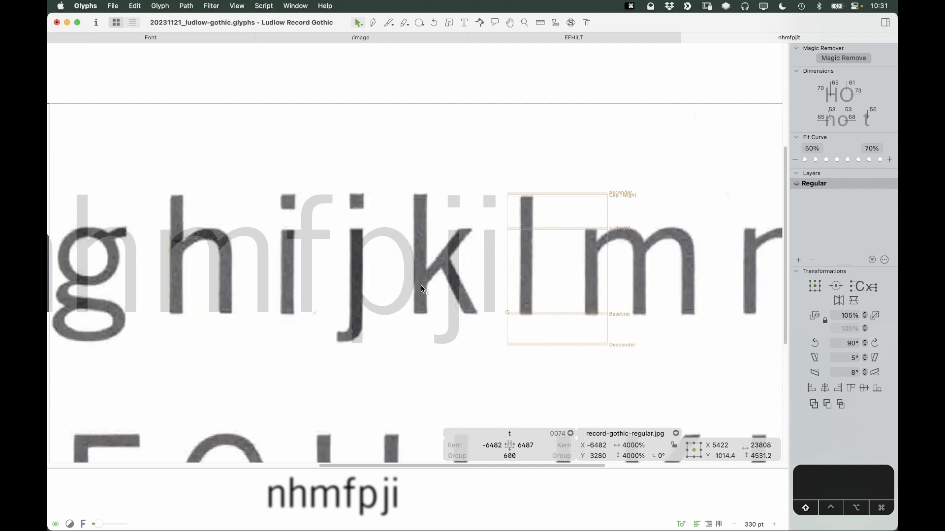
drag(723, 278, 491, 280)
drag(734, 270, 197, 313)
drag(635, 276, 566, 272)
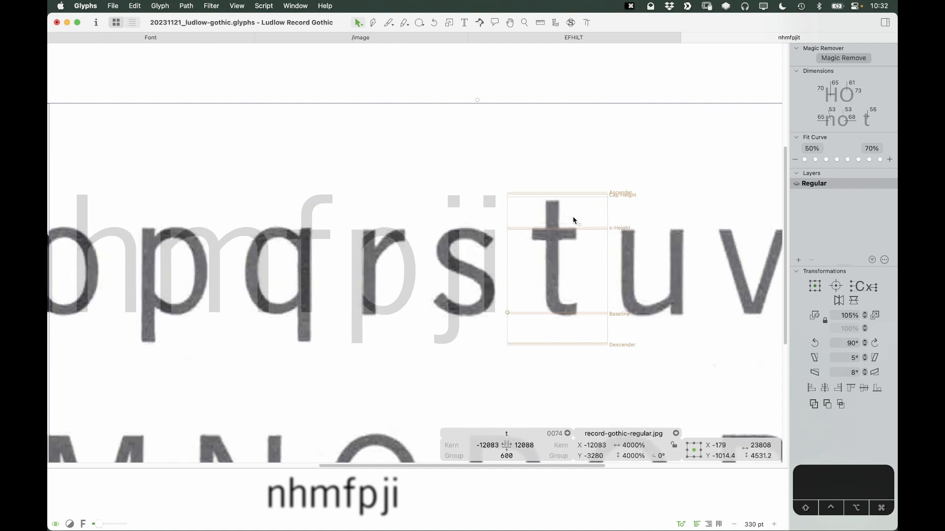
right_click(566, 228)
click(573, 237)
Insert the f as a component in the t glyph
key(super+shift+z)
key(super+shift+c)
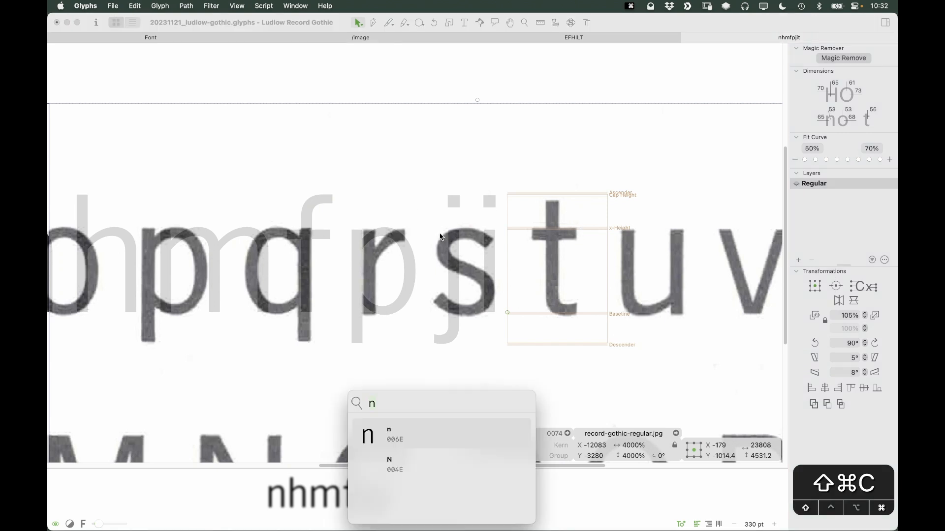
text(f)
key(Return)
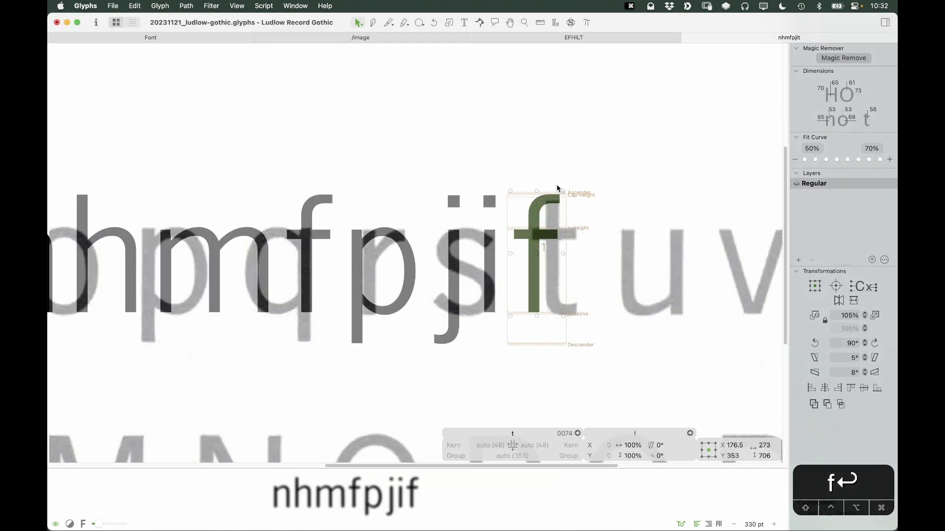
Unlock the scan, align its printed t with the f component's stem and crossbar at about X -12197, and lock it again
click(623, 253)
right_click(597, 261)
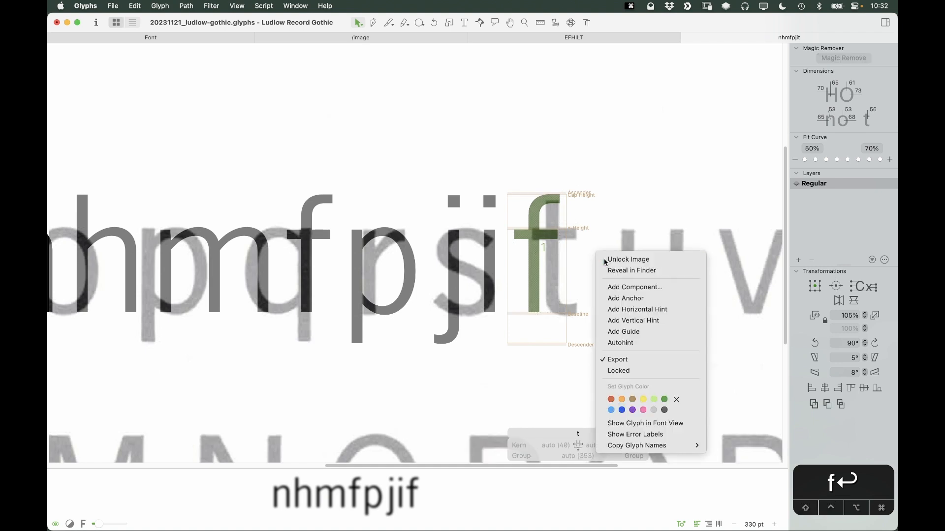
click(674, 257)
drag(672, 255, 653, 256)
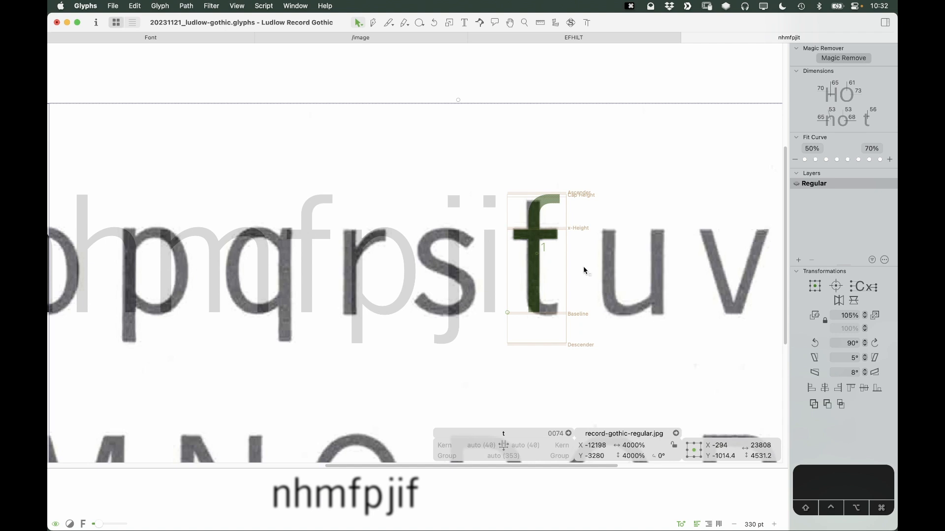
right_click(560, 257)
click(615, 263)
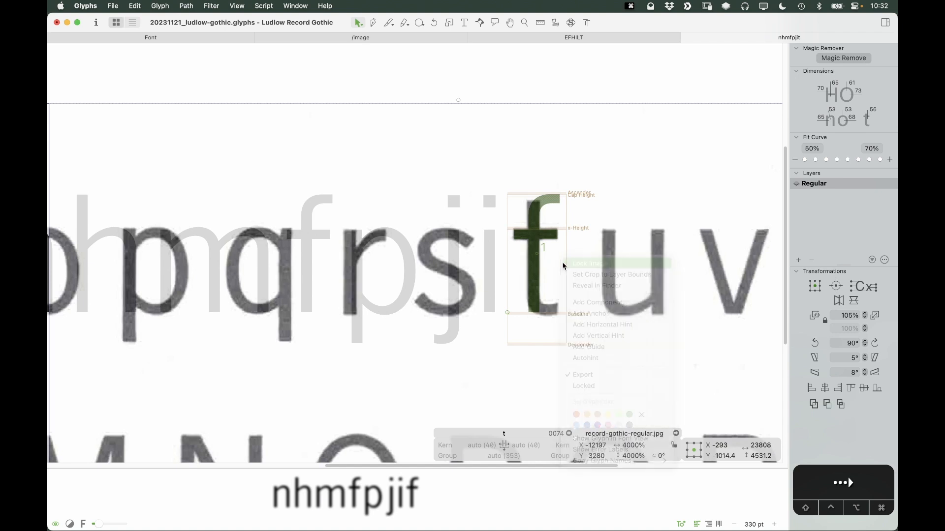
Decompose the f component in the t glyph into editable outlines
key(z)
click(454, 348)
key(v)
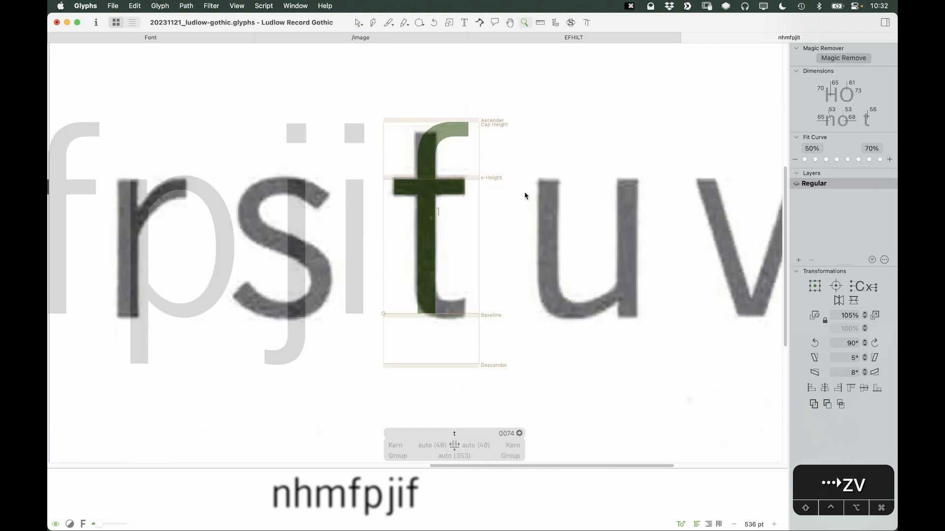
key(space)
key(super+equal)
key(space)
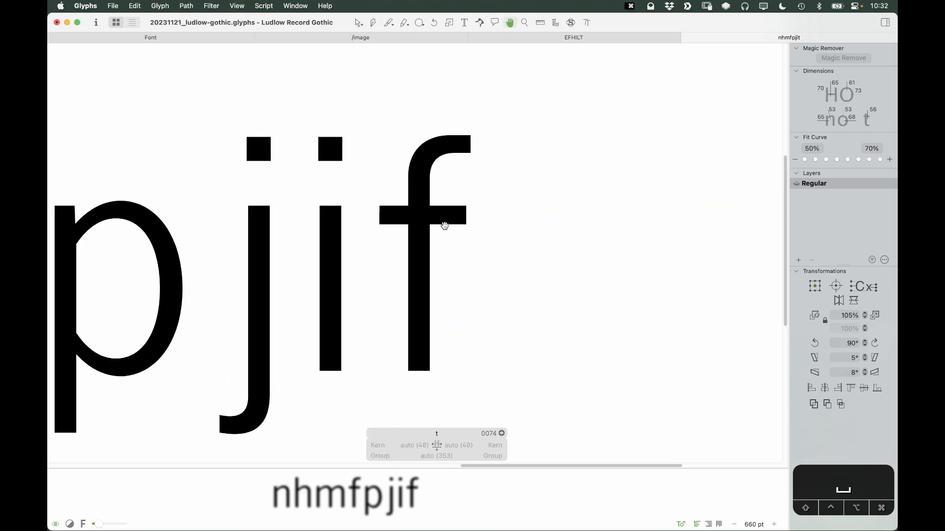
right_click(421, 228)
click(443, 230)
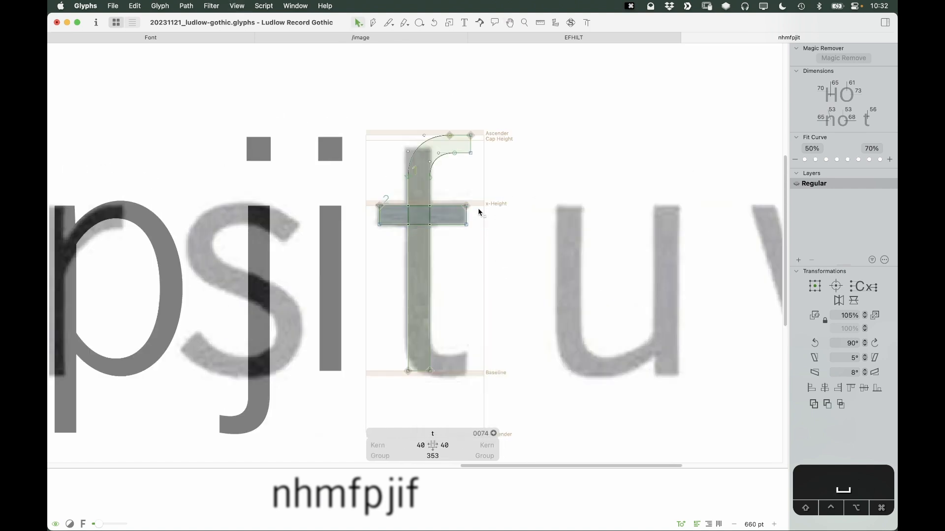
Flip the hooked stem outline vertically so its curve forms the t's foot, and shift it 2 units to the left
double_click(441, 159)
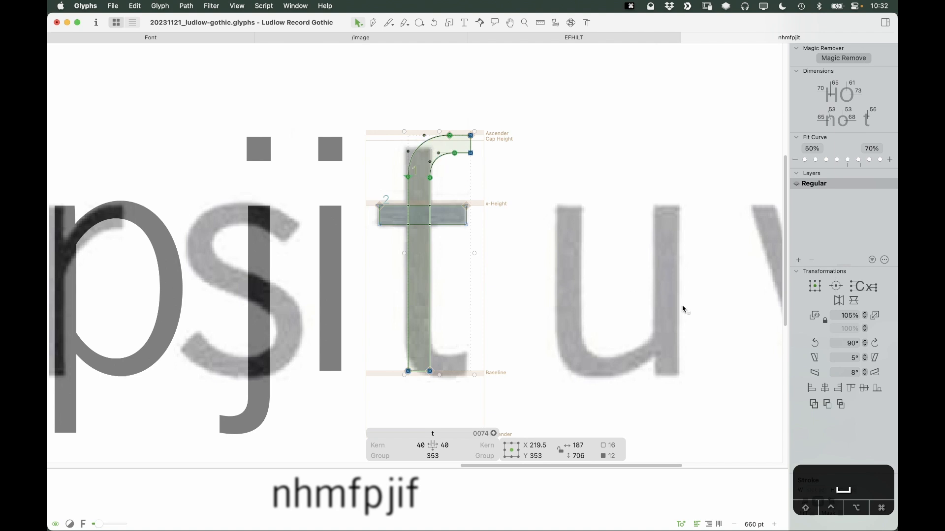
click(857, 302)
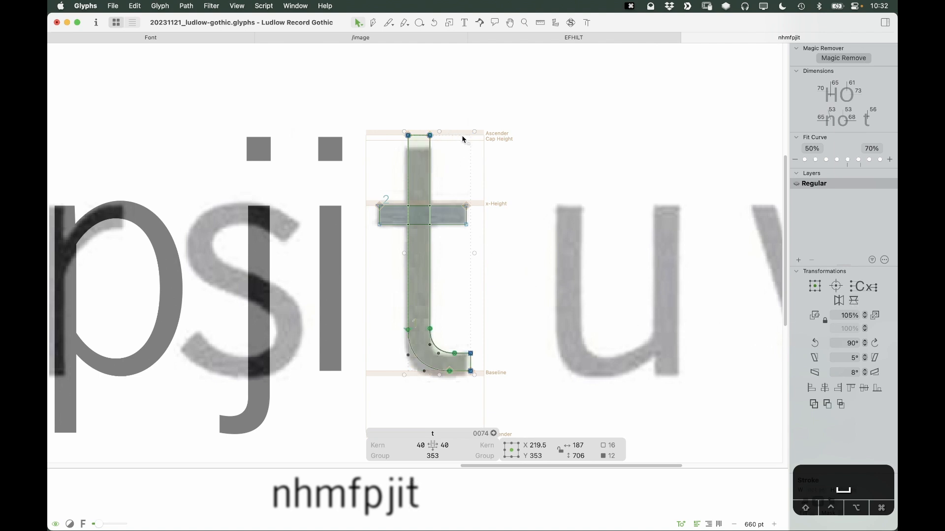
key(Left)
key(Left)
Lower the two nodes at the stem's upper end to about Y 661 to match the scanned t's height
drag(458, 121, 350, 169)
key(shift+Down)
key(shift+Down)
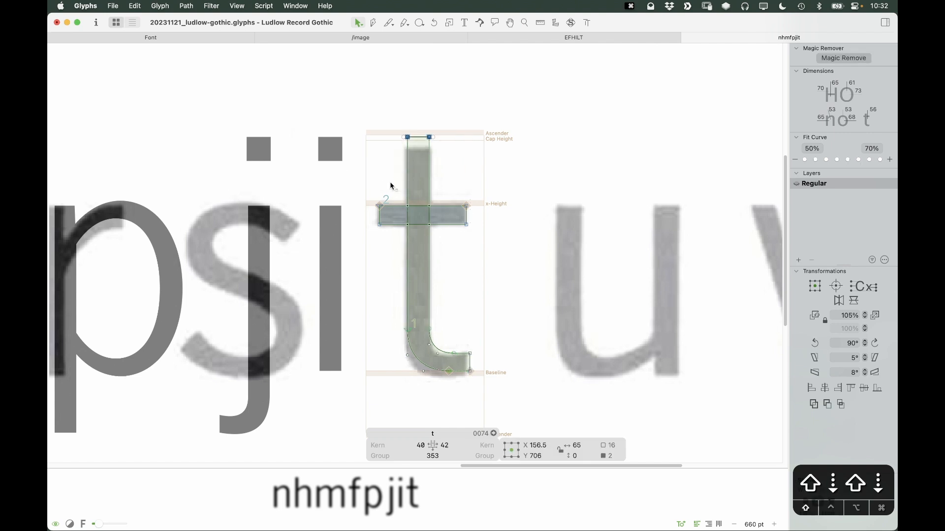
key(shift+Down)
key(shift+Down)
key(shift+Down)
key(shift+Down)
key(Down)
key(Down)
key(Down)
key(Down)
key(Down)
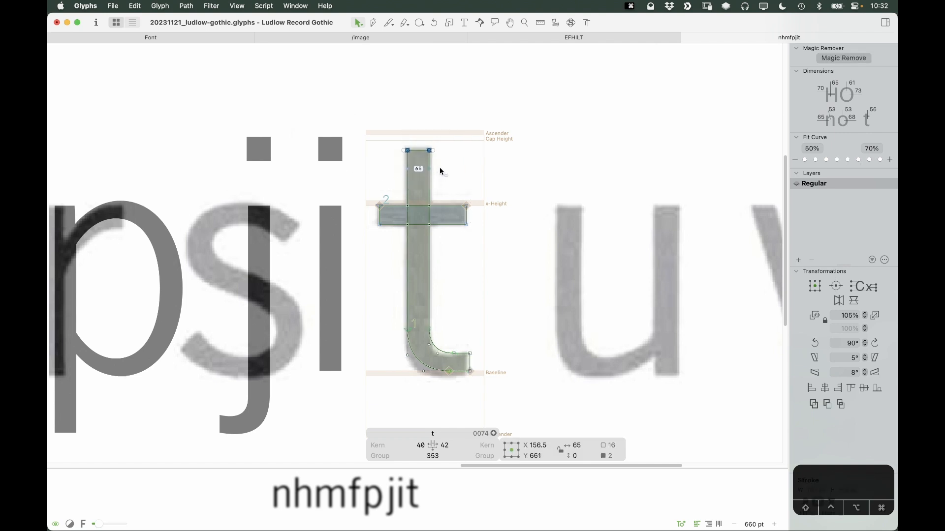
key(Up)
Copy the curved tail of the neighbouring j for reuse in the t
drag(489, 293, 471, 393)
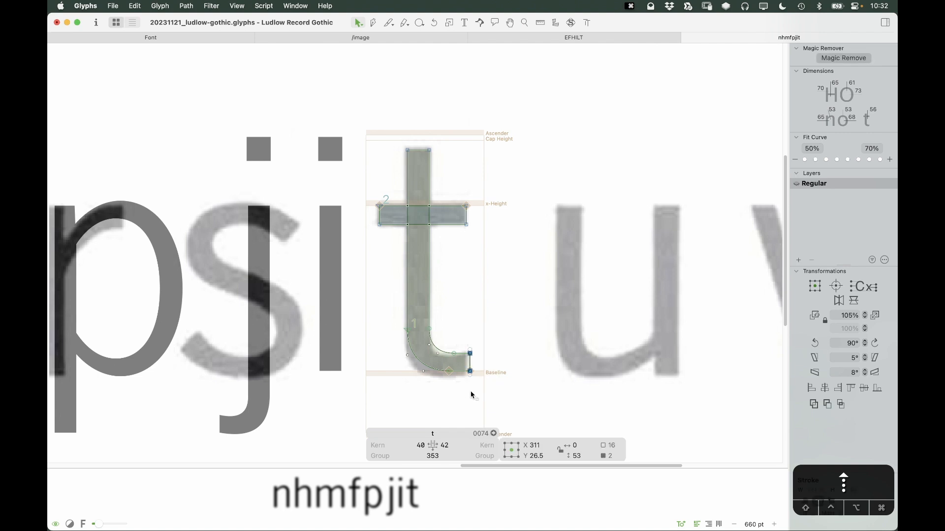
key(z)
click(438, 310)
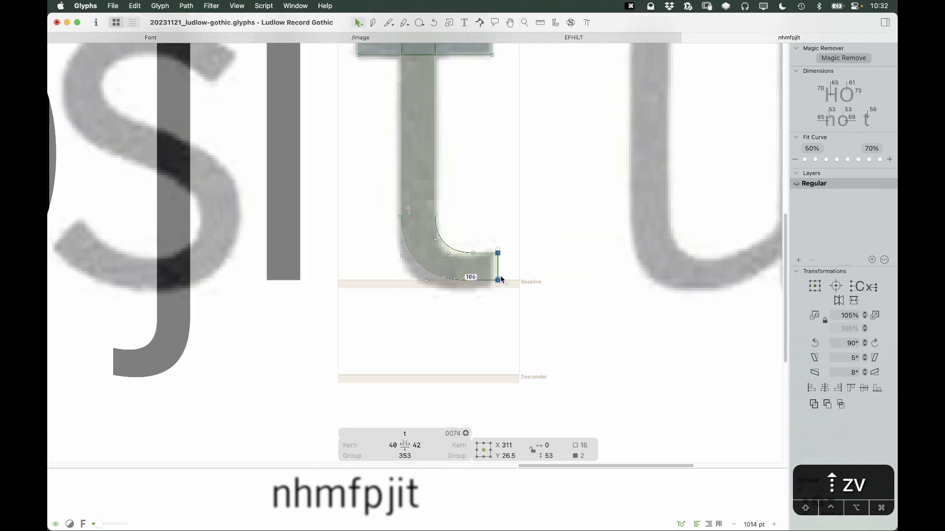
double_click(173, 332)
drag(215, 278, 55, 439)
double_click(491, 212)
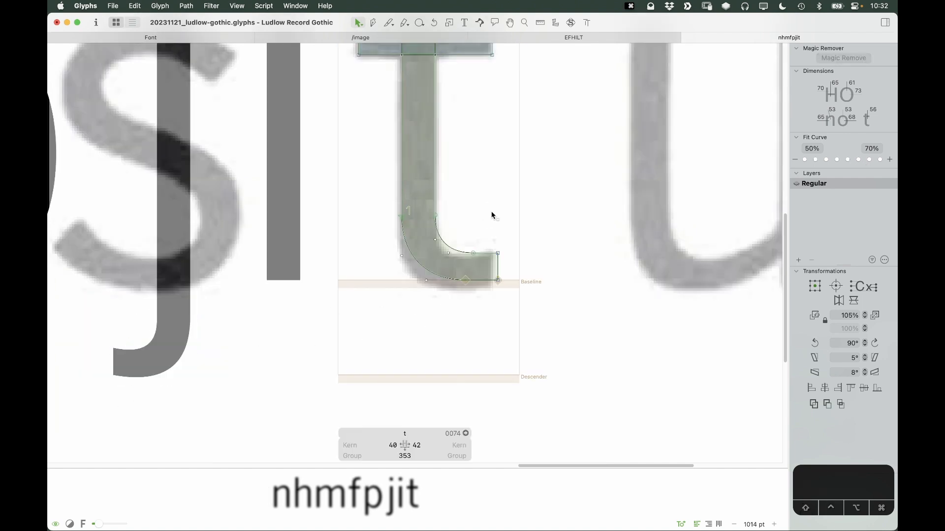
Replace the t's curved foot with the copied j tail and mirror the pasted tail horizontally
drag(527, 172, 299, 315)
key(alt+BackSpace)
key(super+v)
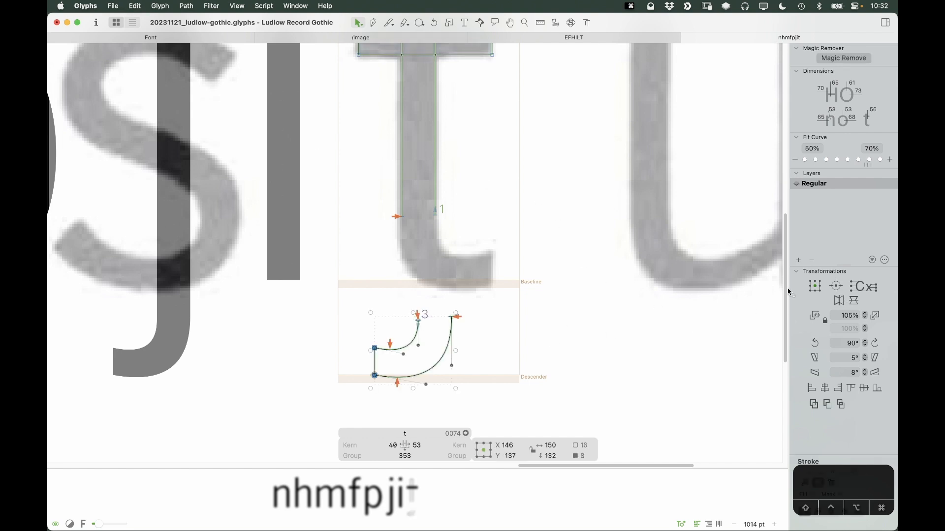
click(842, 303)
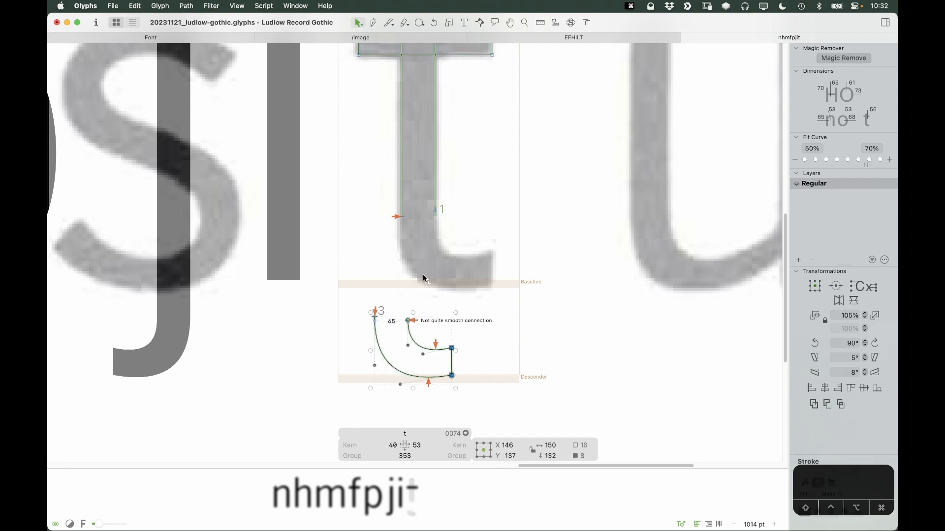
Move the mirrored tail onto the scanned foot, lining up its open ends with the edges of the t's stem
drag(408, 320, 439, 234)
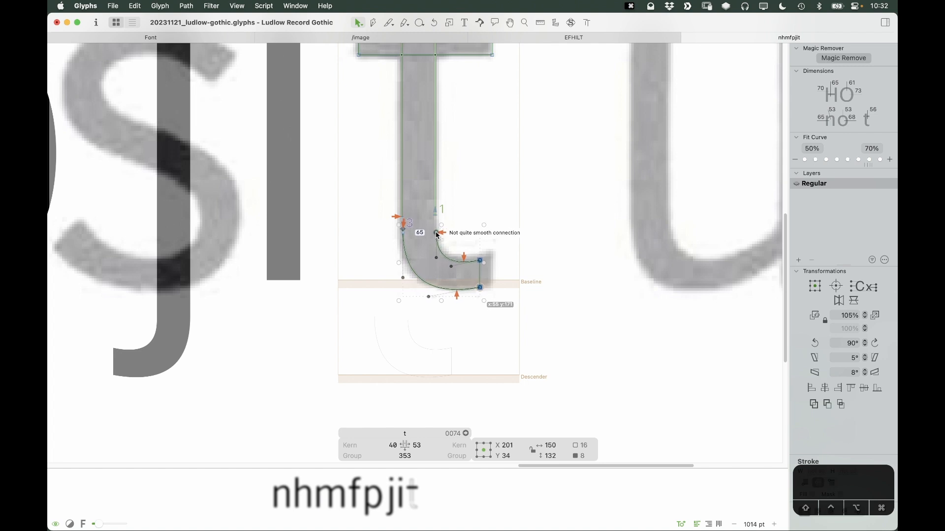
key(z)
click(412, 250)
key(v)
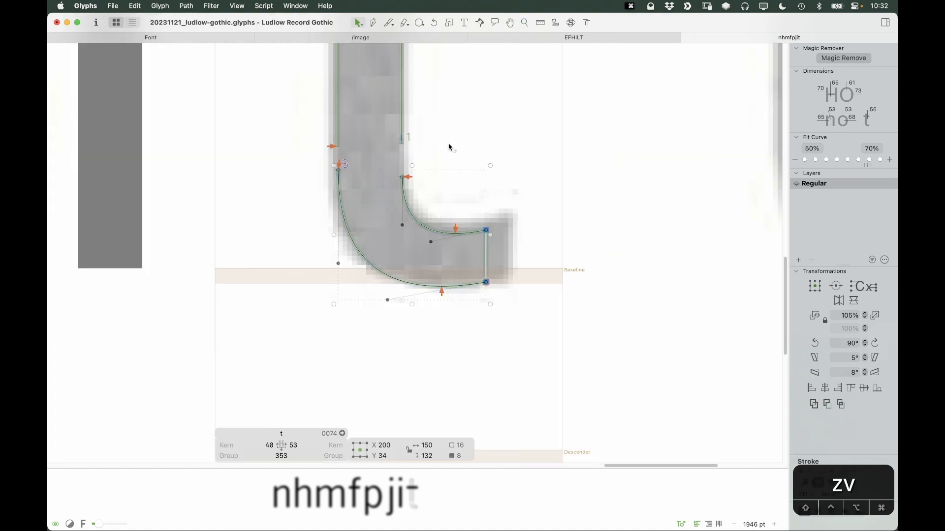
key(Left)
Extend the tail's end edge to X 300, Y 21.5 to meet the end of the scanned foot, leaving the curve handles in place
click(496, 189)
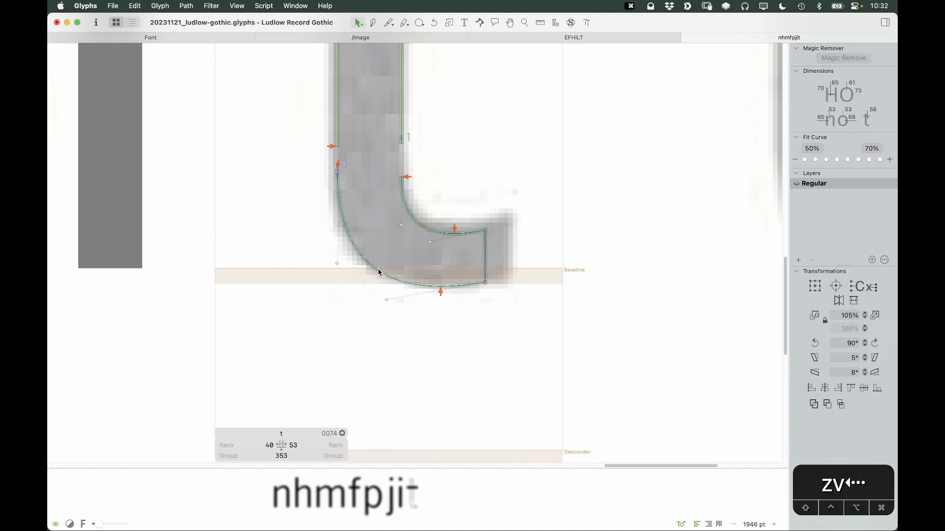
click(486, 266)
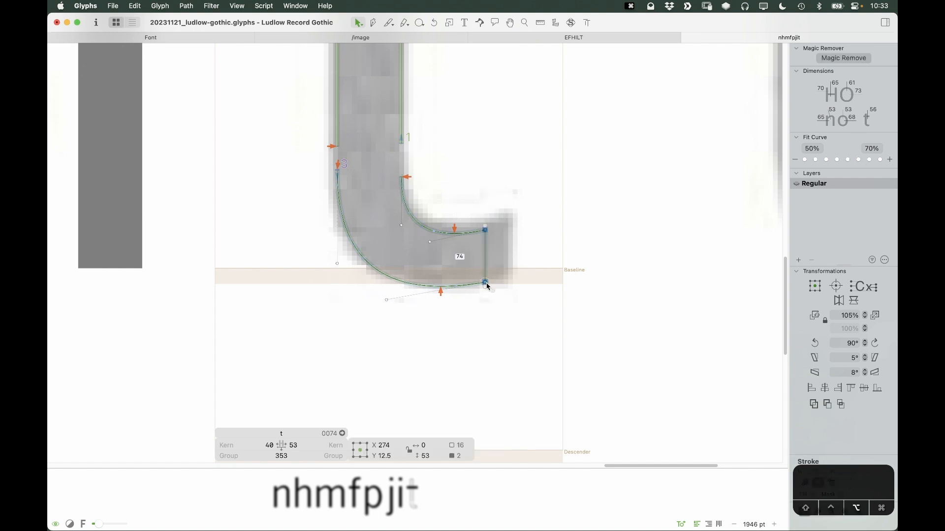
drag(487, 270, 510, 277)
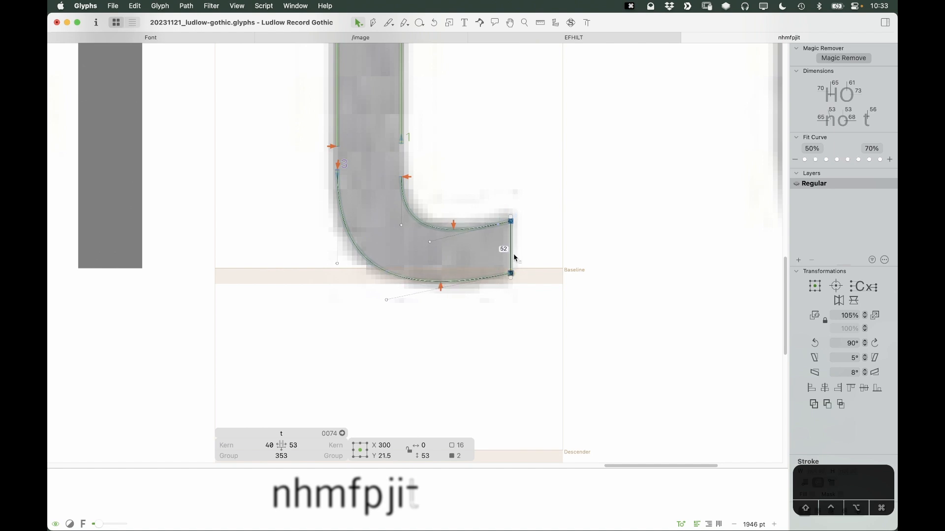
Raise the tail's inner curve by 3 units to thicken its end to 56 units
drag(526, 195, 499, 311)
shift+click(511, 273)
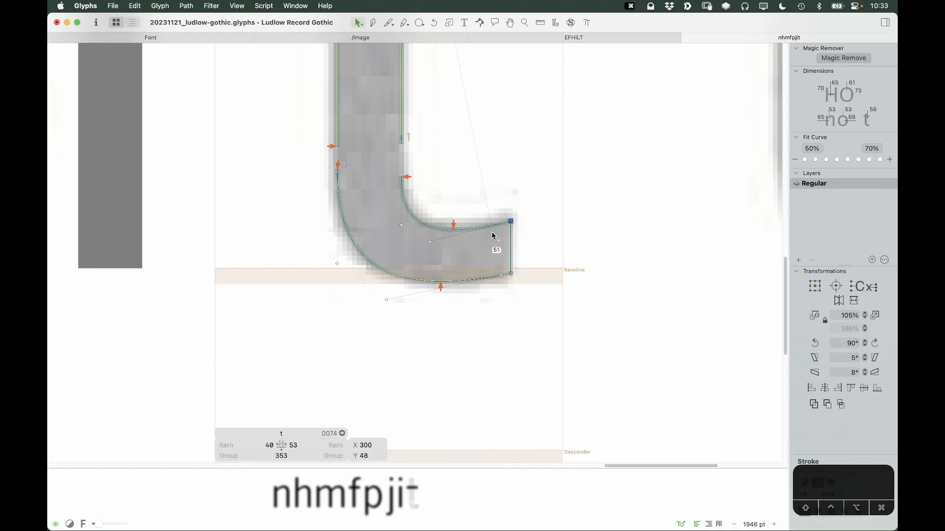
drag(515, 173, 384, 264)
key(Up)
key(Up)
key(Up)
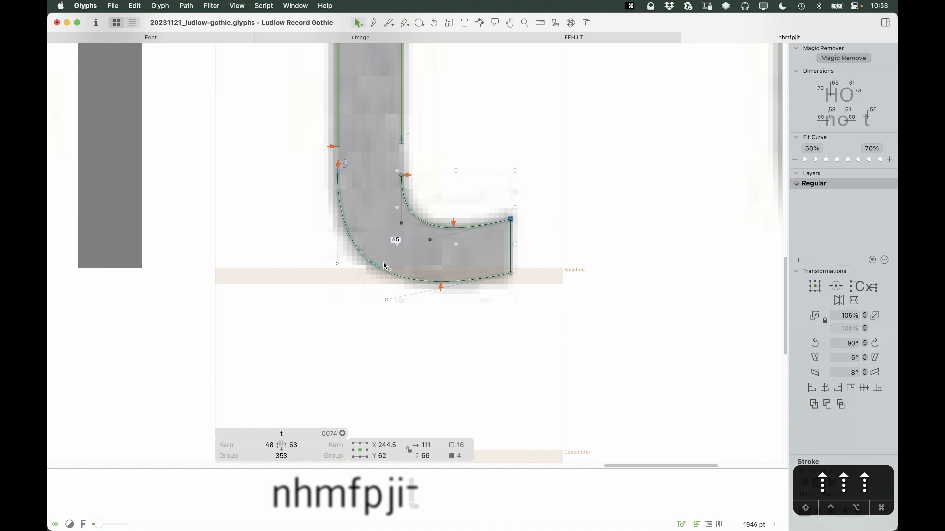
drag(526, 191, 503, 297)
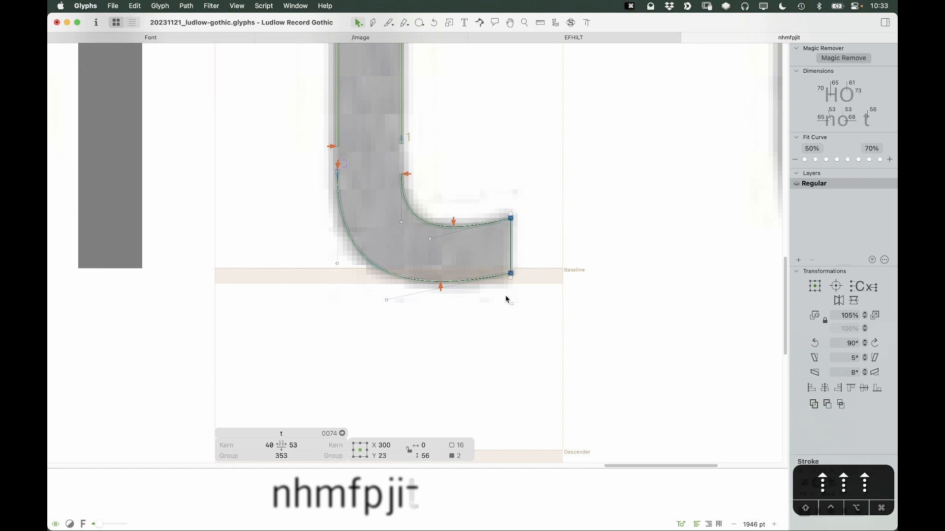
Join the stem's right edge to the tail's inner curve and remove the surplus node at the connection
click(403, 178)
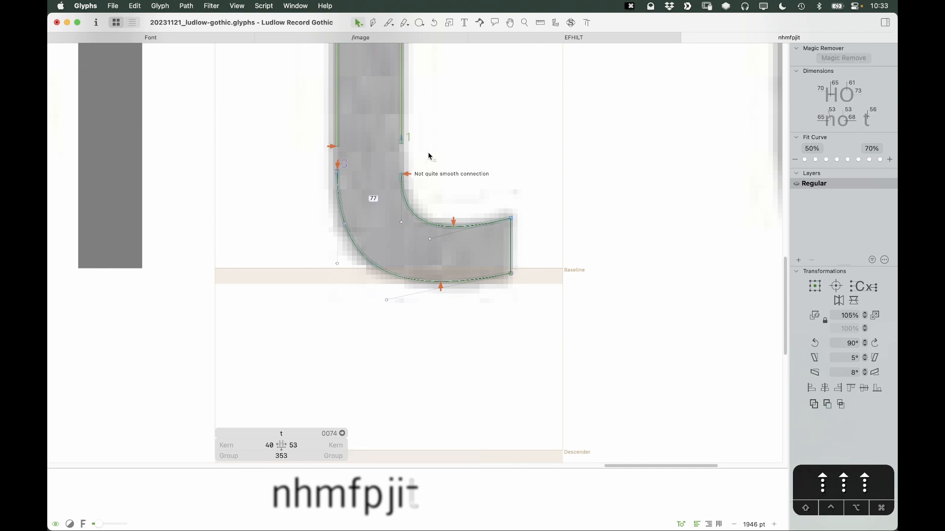
drag(403, 147, 408, 174)
key(Delete)
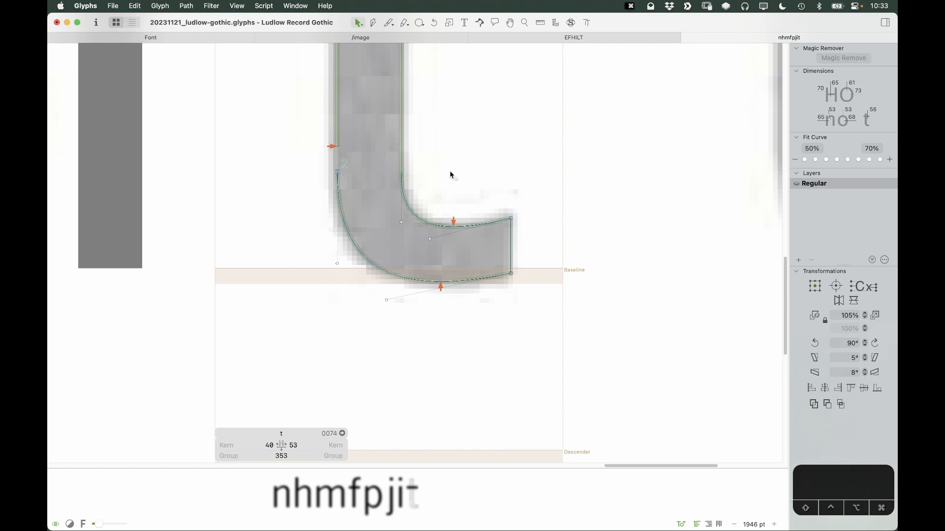
Join the stem's left edge to the tail's outer curve to close the t's outline, and preview the closed letter
drag(336, 147, 357, 167)
click(435, 184)
key(super+minus)
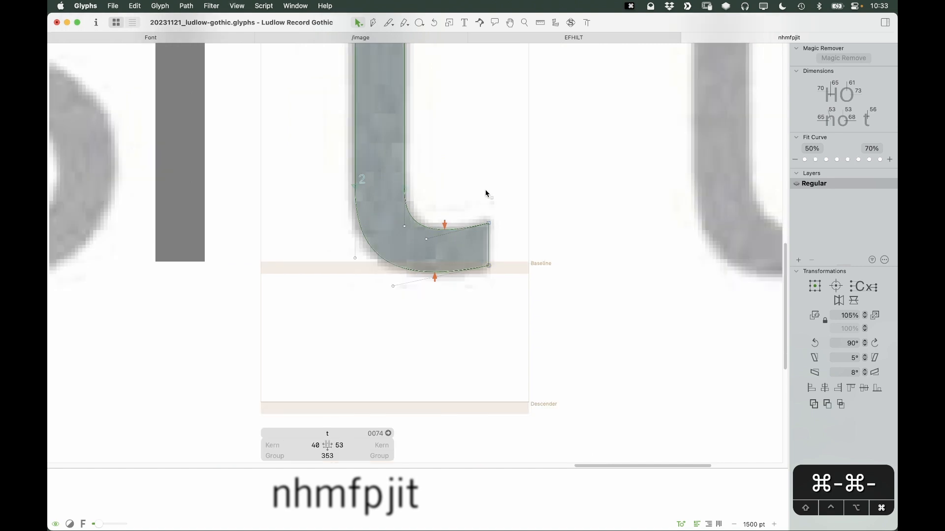
key(super+minus)
key(space)
drag(469, 195, 468, 232)
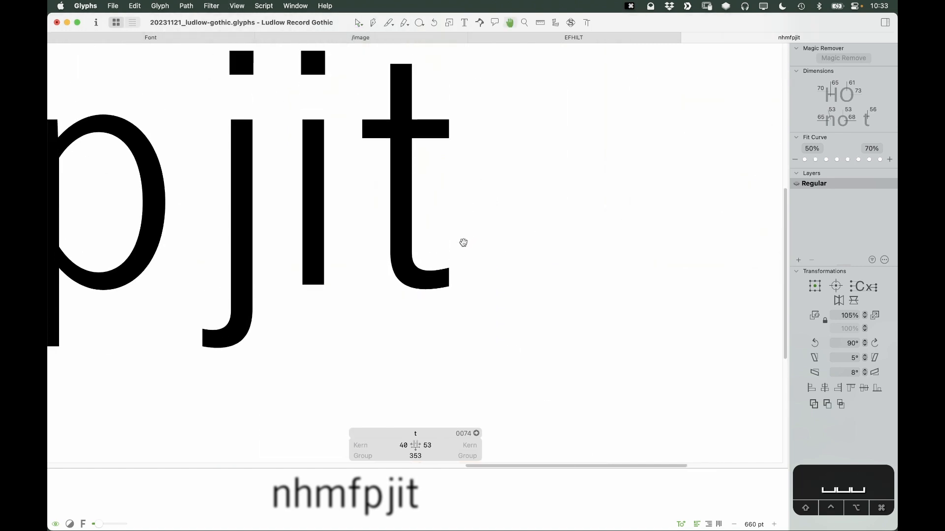
Raise both nodes where the stem meets the tail, placing the left one at X 124, Y 110 and leaving the curve handles in place
key(z)
drag(473, 209, 367, 325)
key(space)
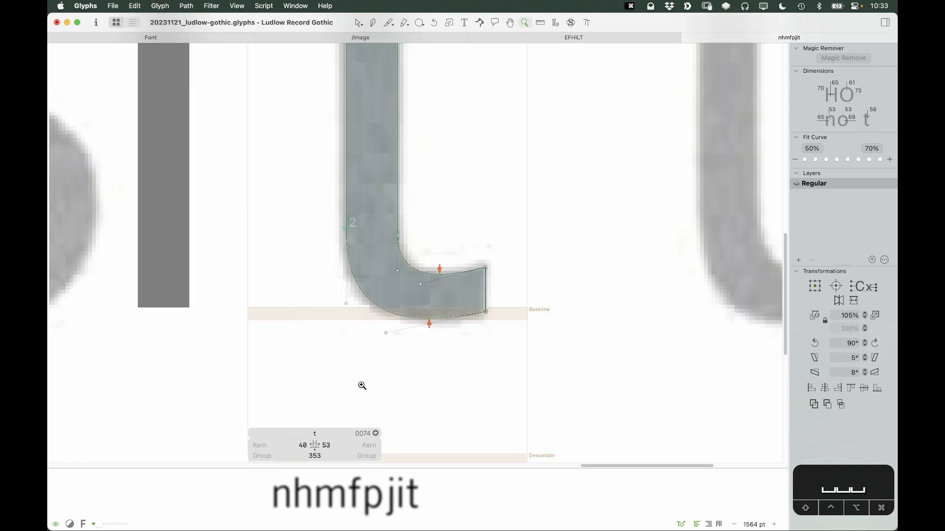
key(v)
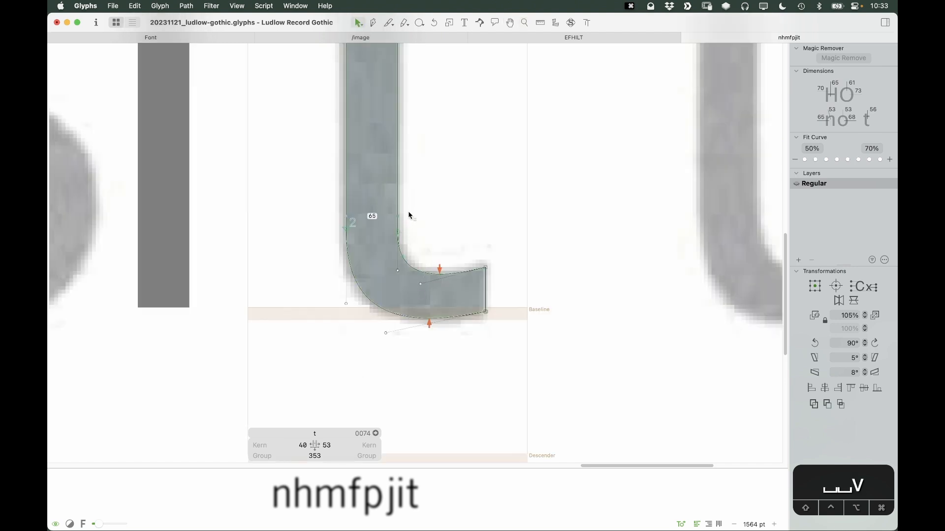
click(399, 232)
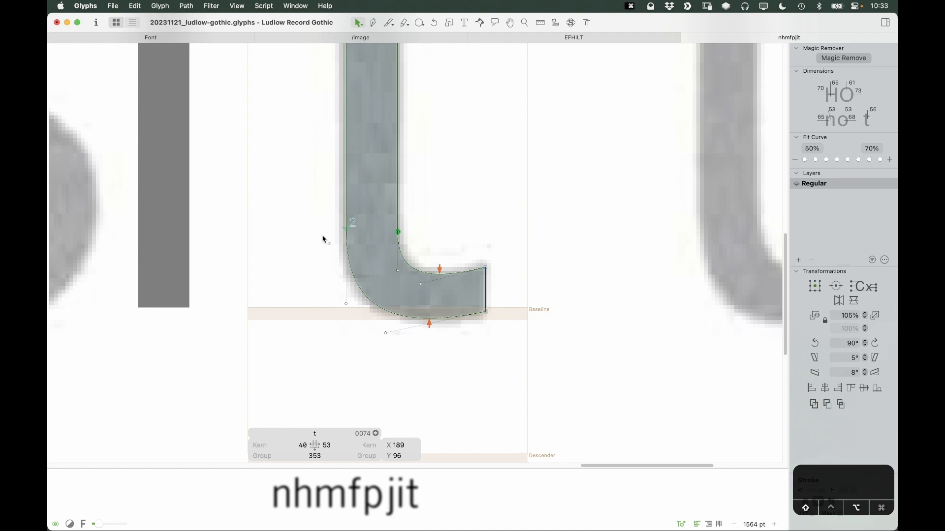
key(alt+shift+Up)
key(Tab)
key(alt+shift+Up)
key(space)
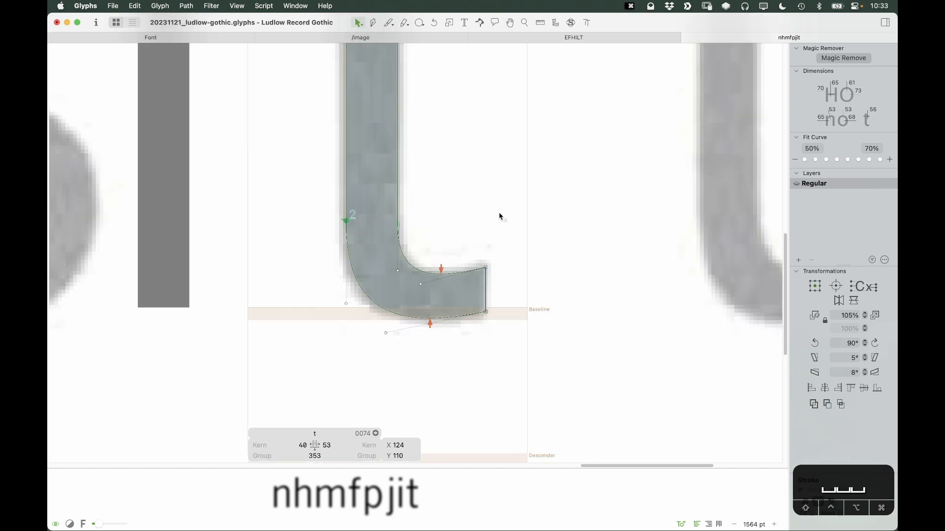
key(super+minus)
key(super+minus)
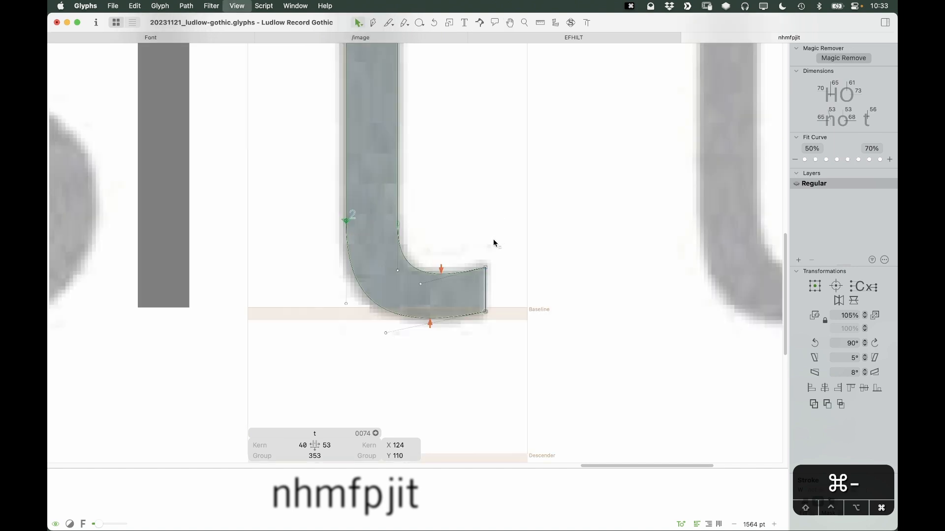
key(space)
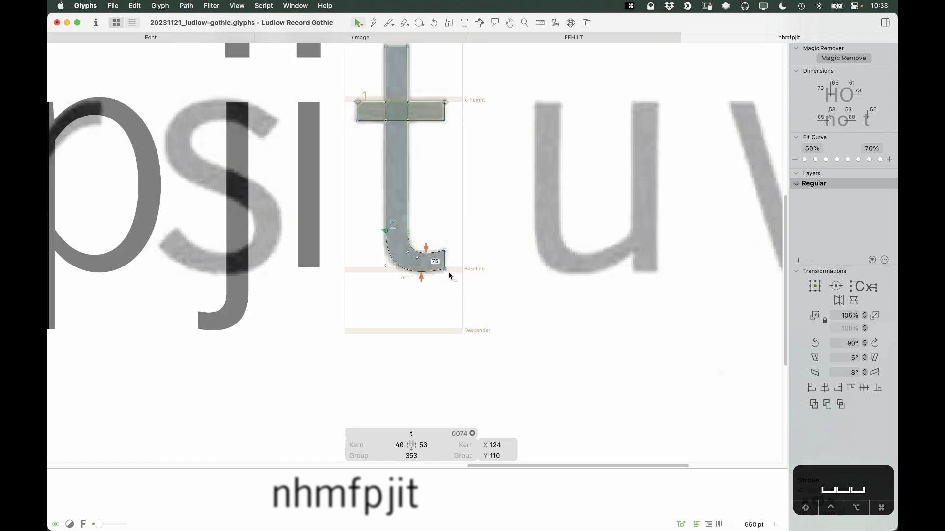
Unlock the scanned image and shift it horizontally to X -11965 to compare the scanned t with the outline side by side
right_click(446, 193)
click(454, 199)
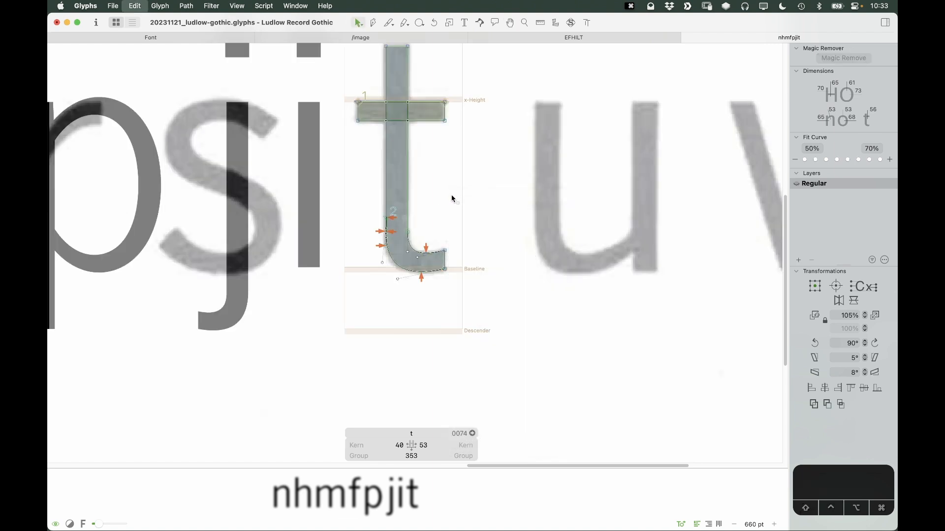
right_click(447, 188)
click(456, 197)
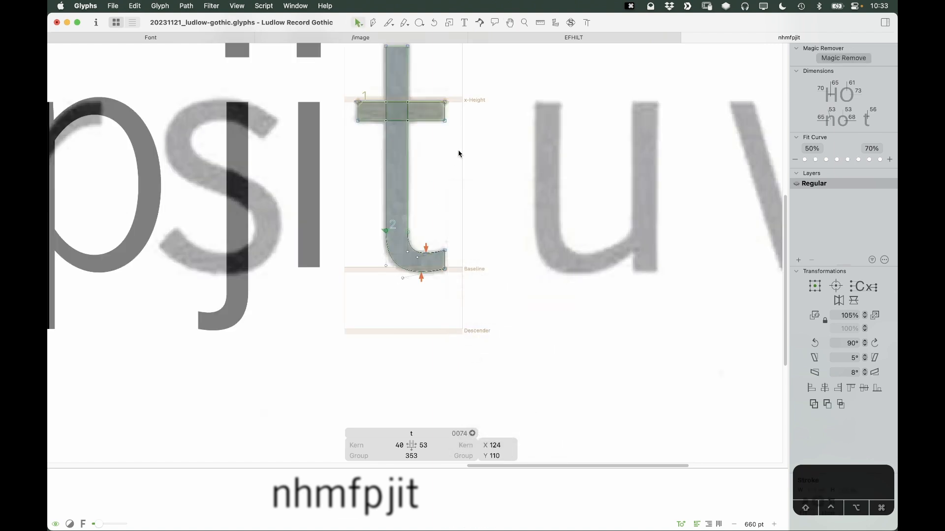
right_click(453, 166)
click(456, 173)
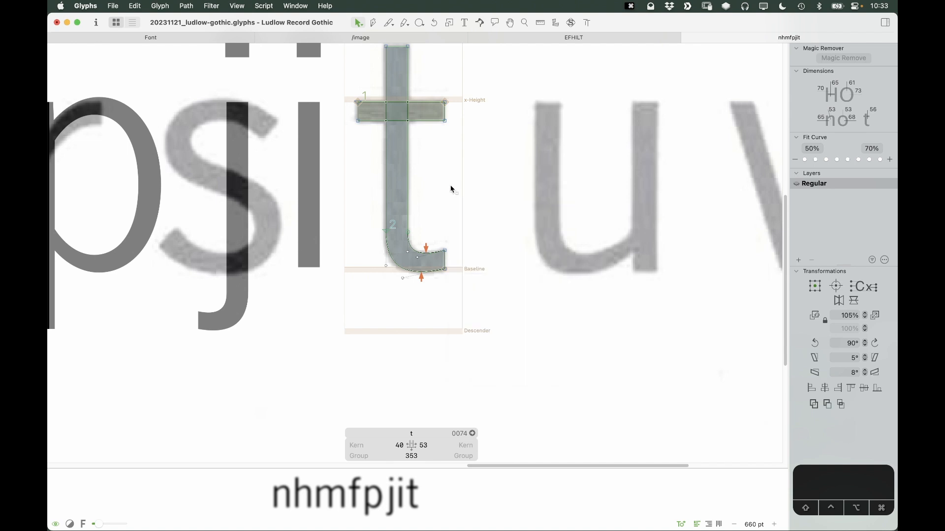
click(442, 183)
drag(442, 184, 516, 177)
key(space)
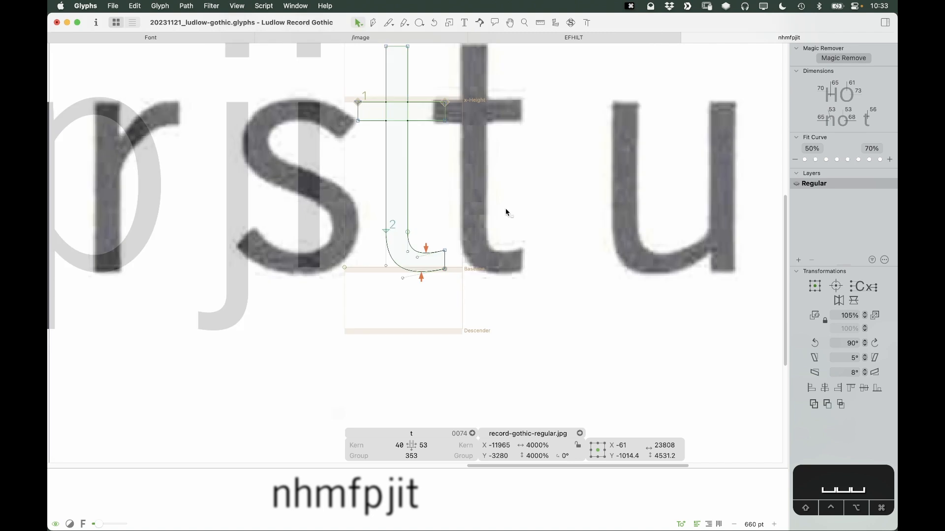
key(z)
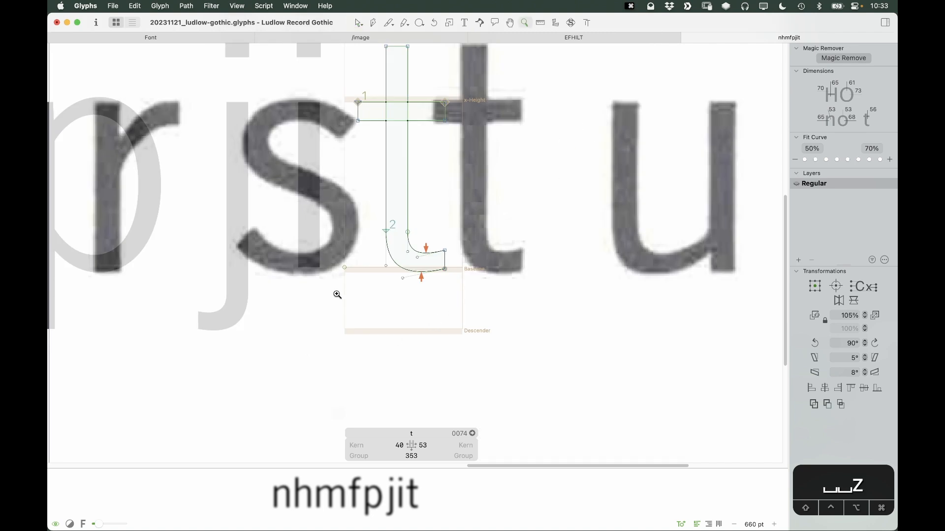
click(338, 296)
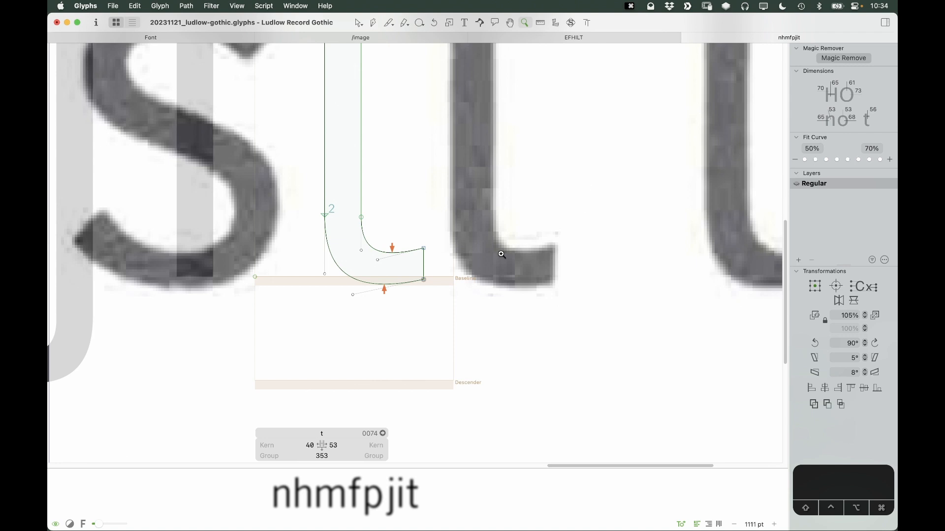
Move the scanned image back under the t's outline at X -12196, Y -3280 and lock it
key(v)
drag(532, 272, 412, 277)
right_click(417, 202)
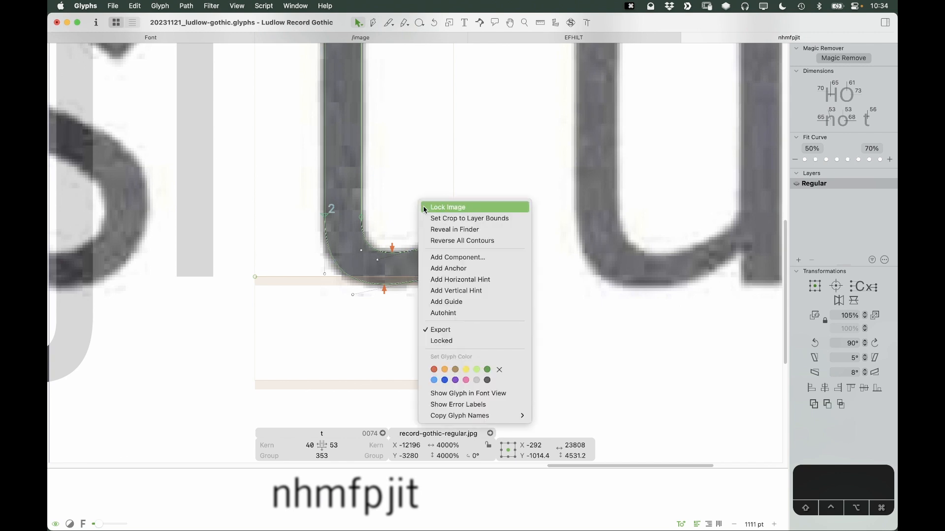
click(423, 207)
Insert one node at the low point of the tail's inner curve and a matching node on its outer curve
key(z)
drag(478, 143, 282, 368)
key(v)
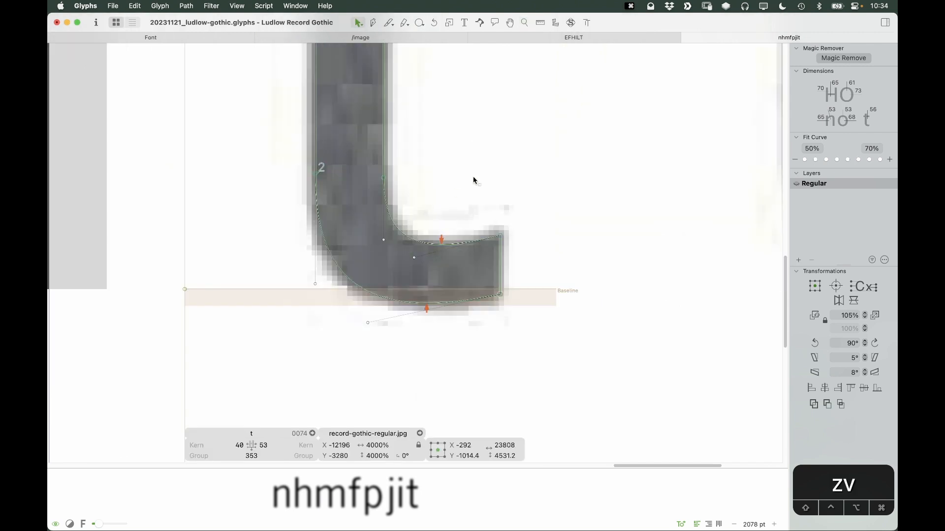
key(p)
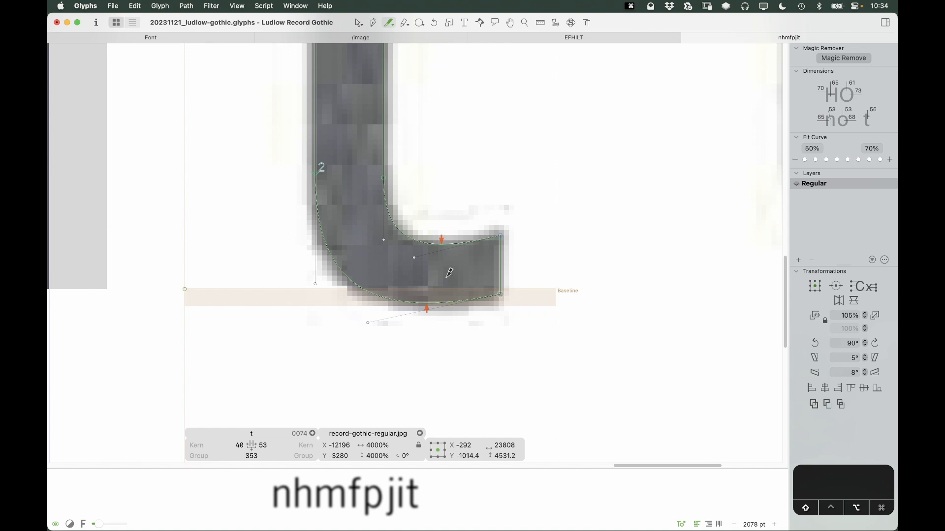
click(444, 244)
key(v)
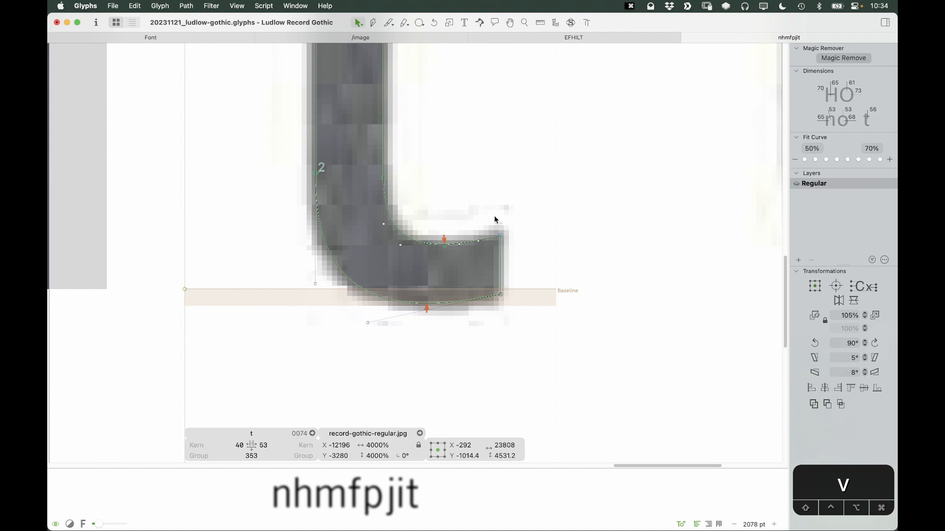
click(440, 279)
key(p)
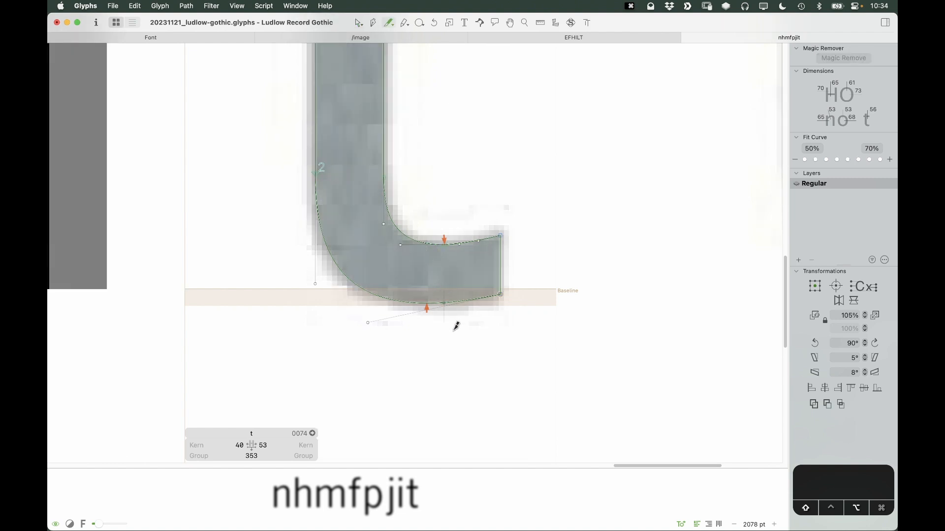
key(v)
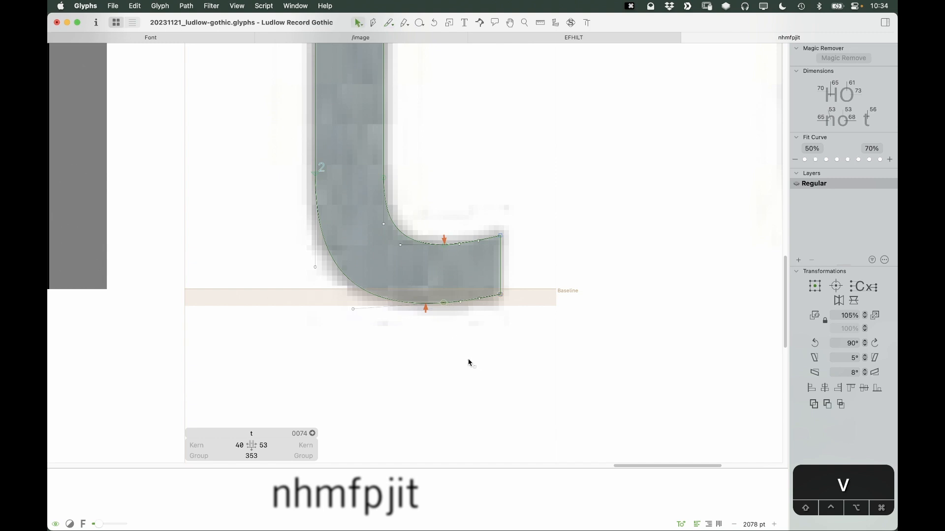
Level the handles of the tail's inner node at X 247, Y 42 and keep it a smooth connection
click(400, 244)
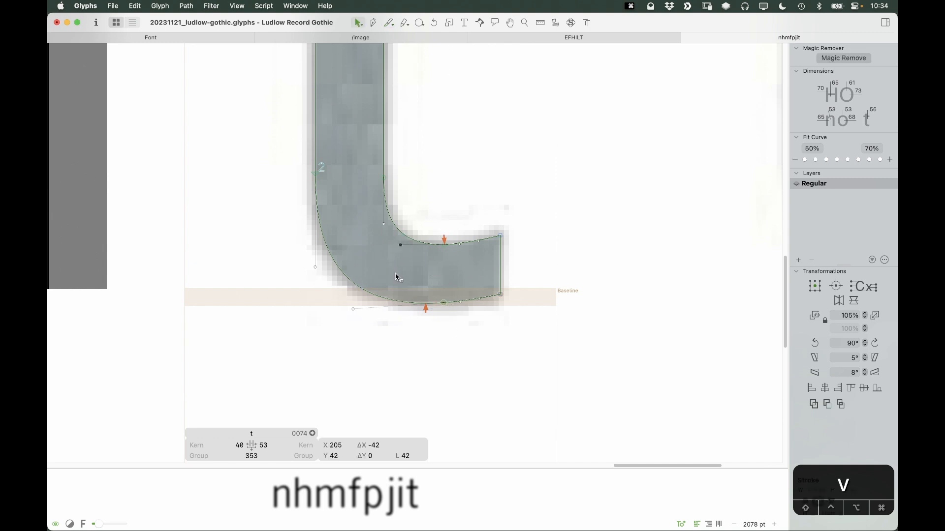
key(Up)
key(Down)
key(Return)
key(Return)
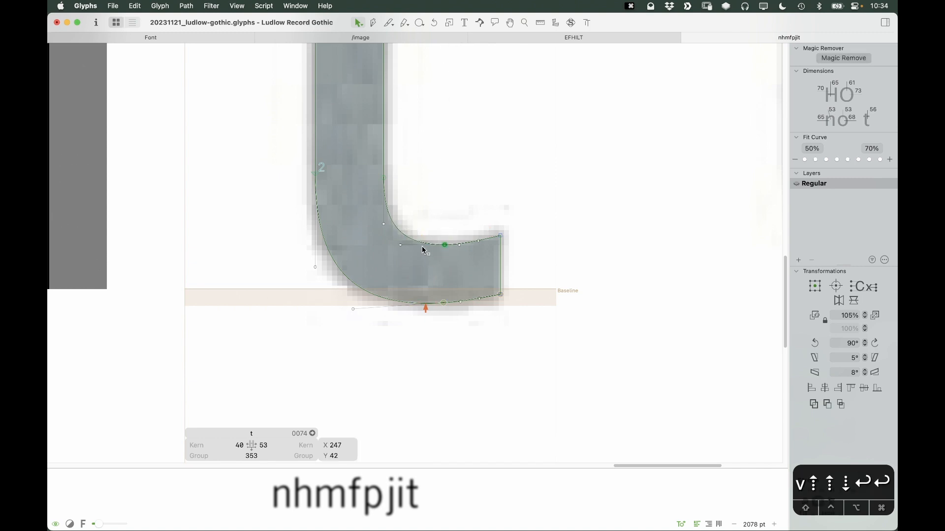
Lower the tail's outer node to Y -15, level its handles and nudge the node left with the handles held in place
drag(338, 334, 456, 280)
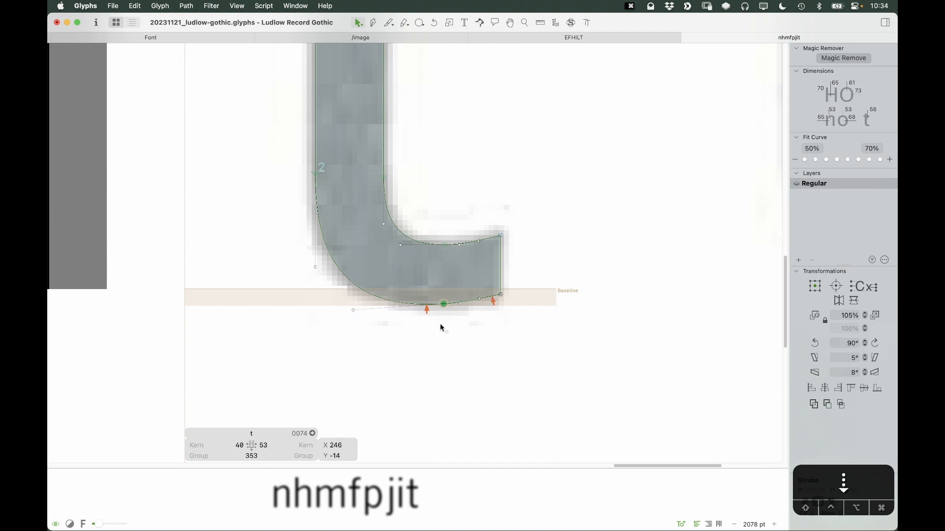
key(Down)
key(Down)
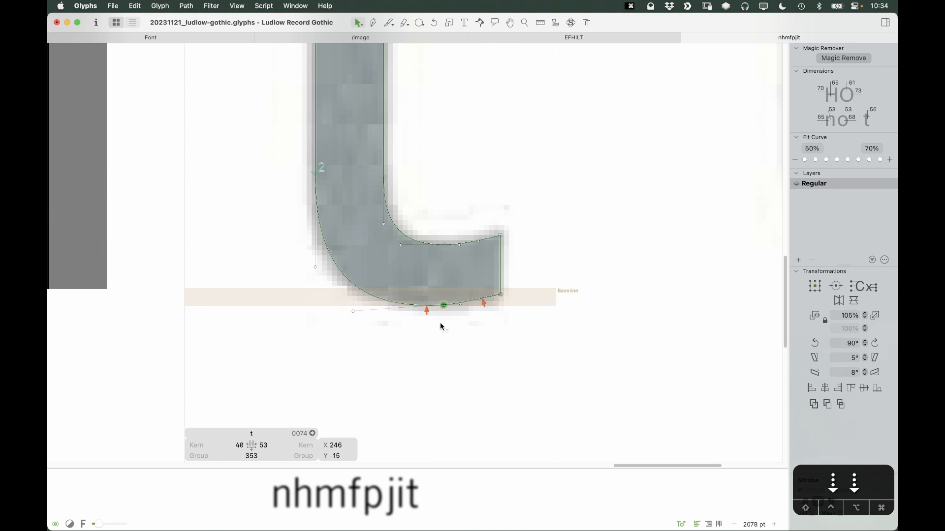
click(353, 311)
click(381, 338)
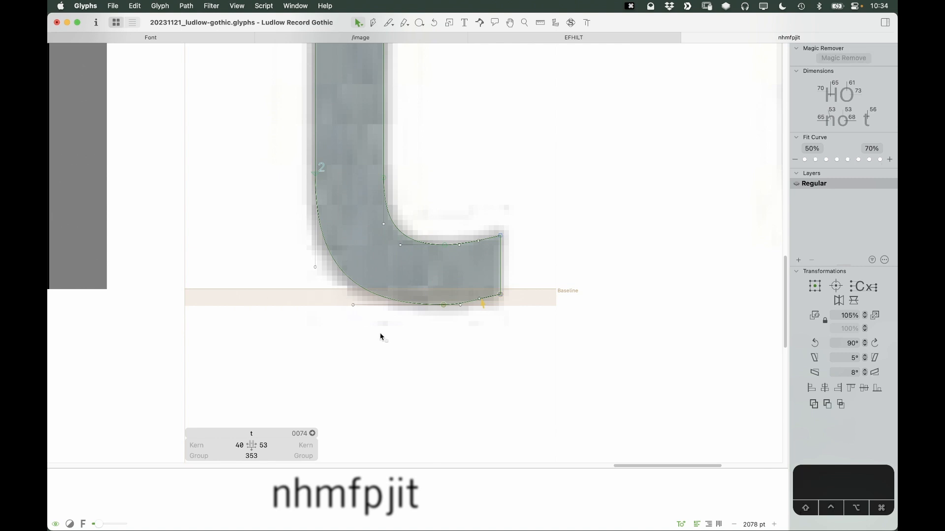
click(443, 305)
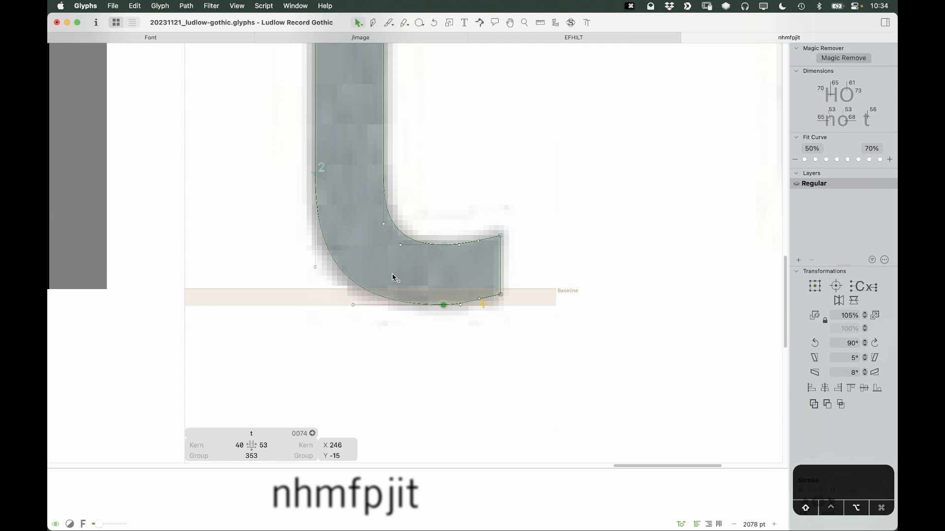
key(alt+shift+Left)
click(394, 229)
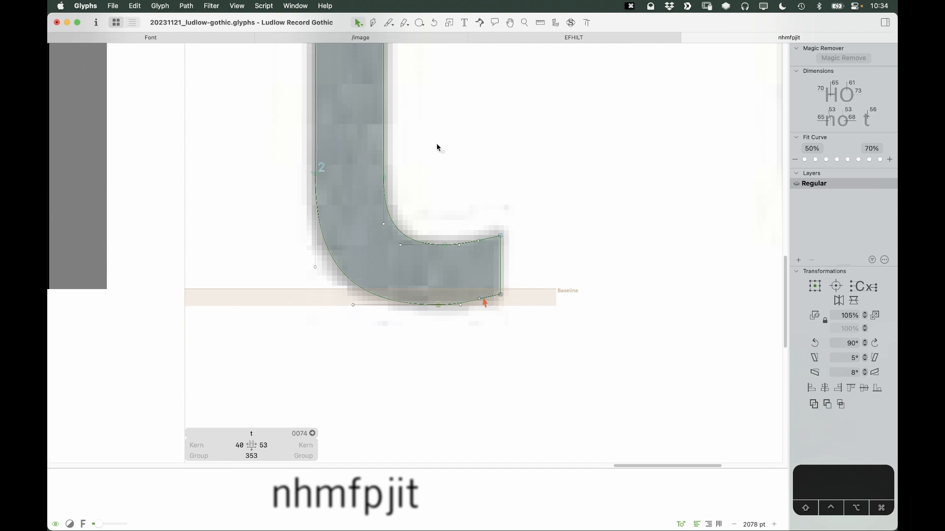
Fill out the tail's outer curve and adjust the stem's two curve-start nodes, placing the left one at X 124, Y 105
click(319, 208)
key(alt+shift+Up)
key(alt+shift+Up)
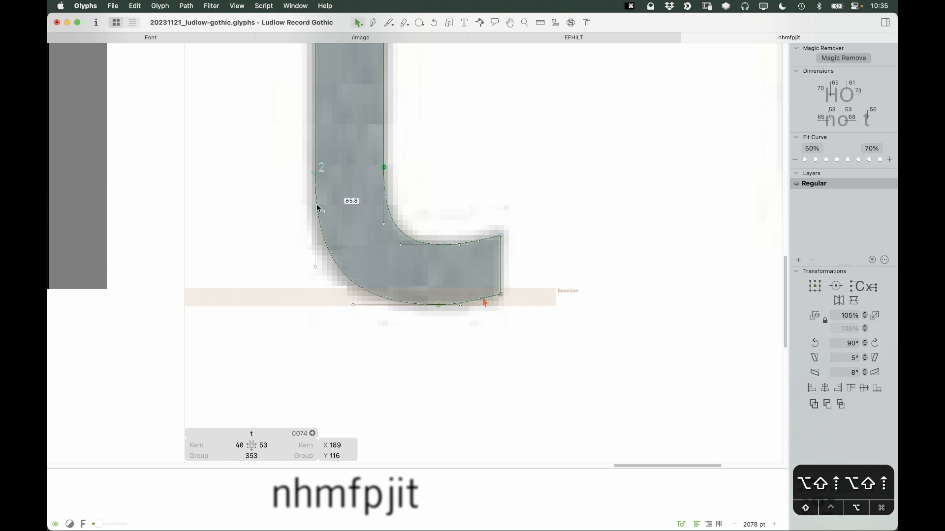
key(Delete)
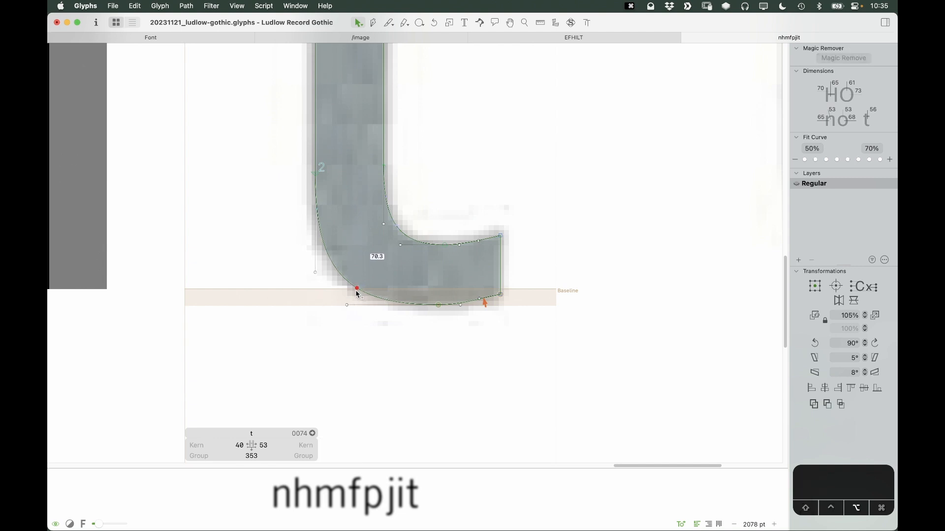
key(space)
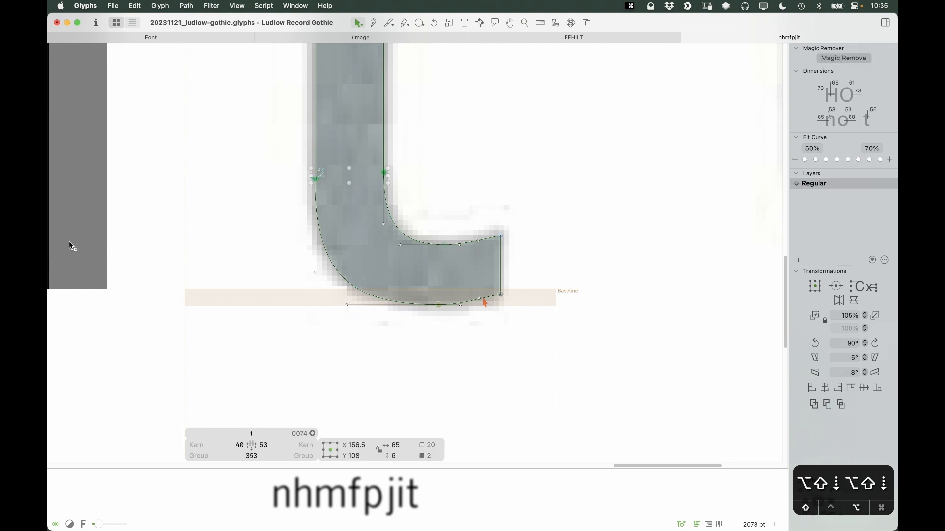
key(space)
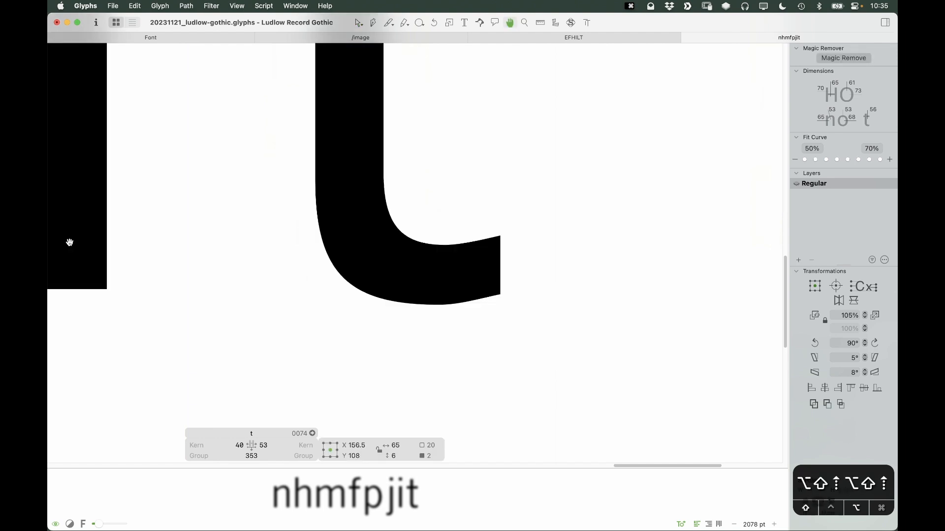
click(456, 199)
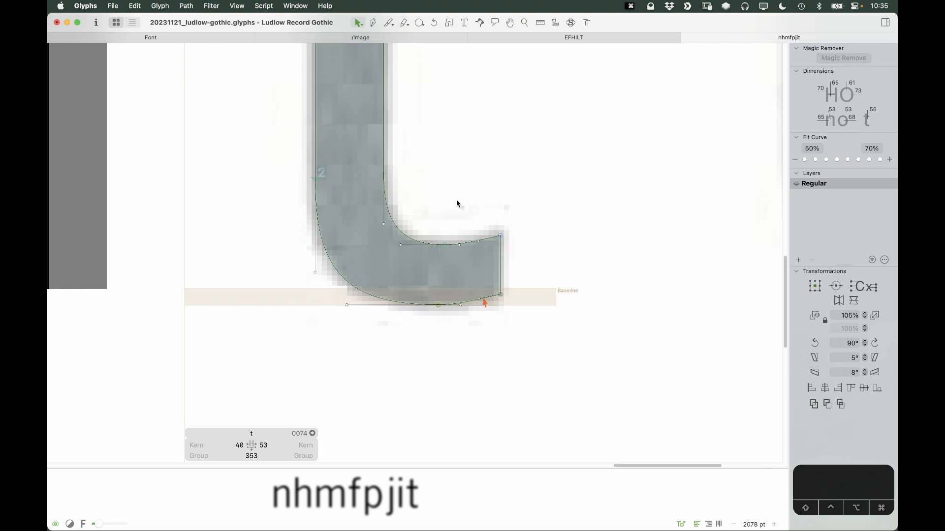
key(Tab)
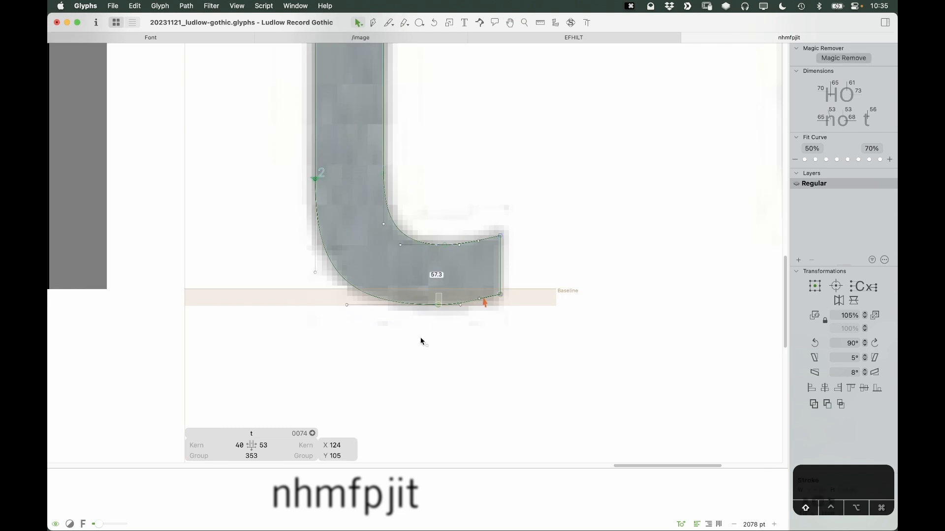
key(super+a)
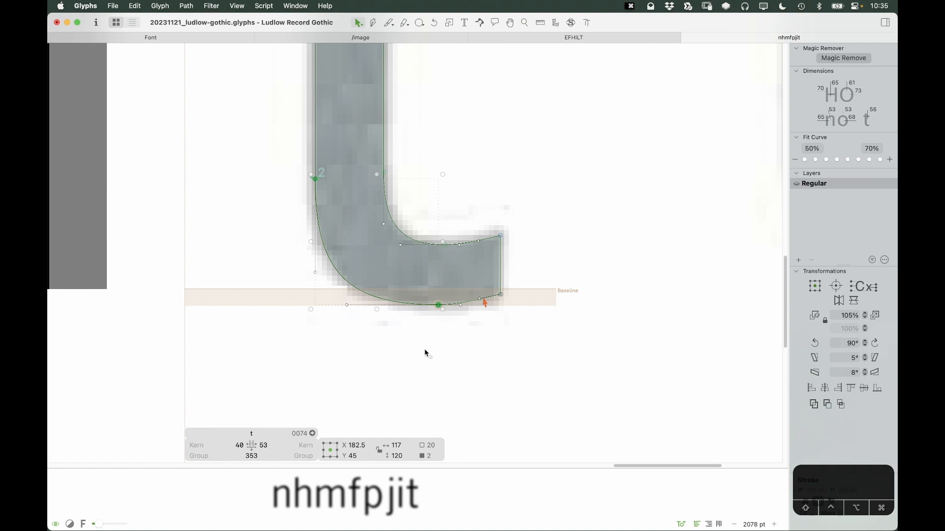
click(425, 351)
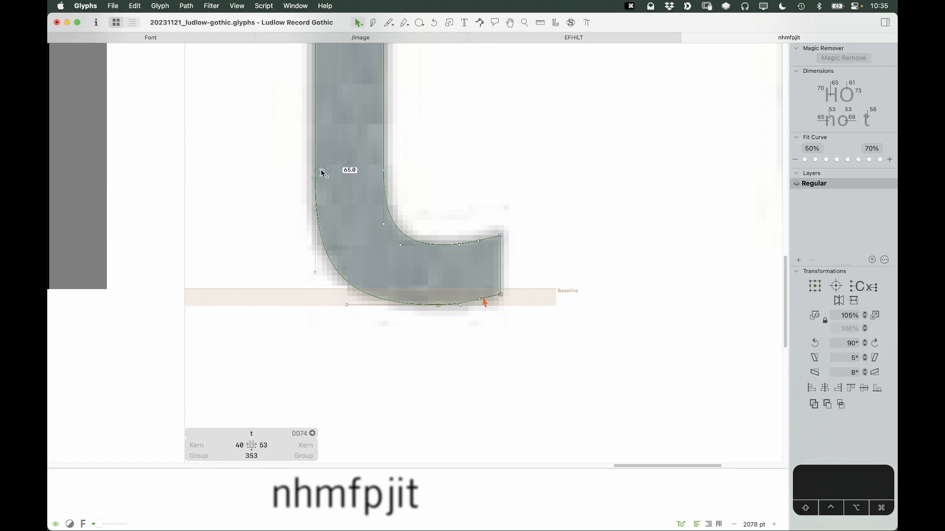
Draw a circle about 194 units in diameter over the t's tail and shift it right to X 241, Y 82
click(417, 24)
drag(321, 101, 529, 241)
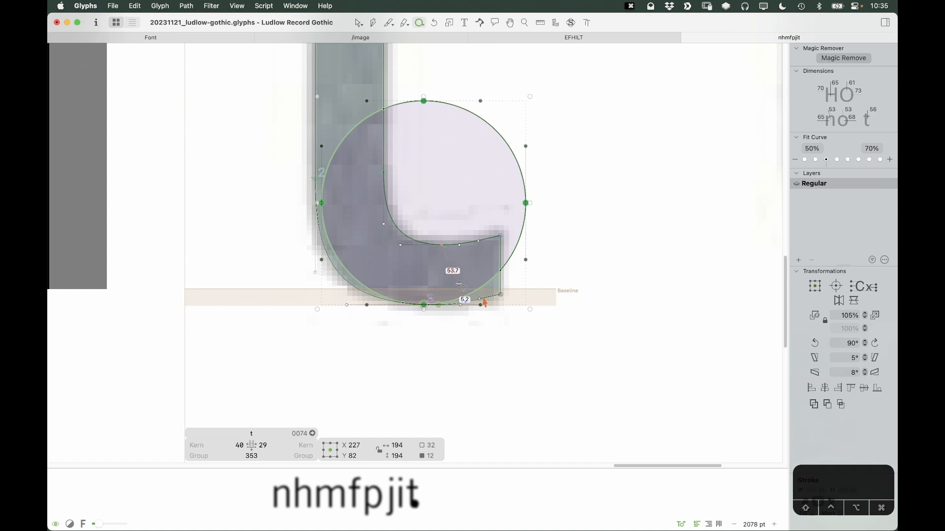
key(z)
click(353, 358)
key(v)
key(Right)
key(Right)
key(Right)
key(Right)
key(Right)
key(Right)
key(Right)
key(Right)
key(Right)
key(Right)
key(Right)
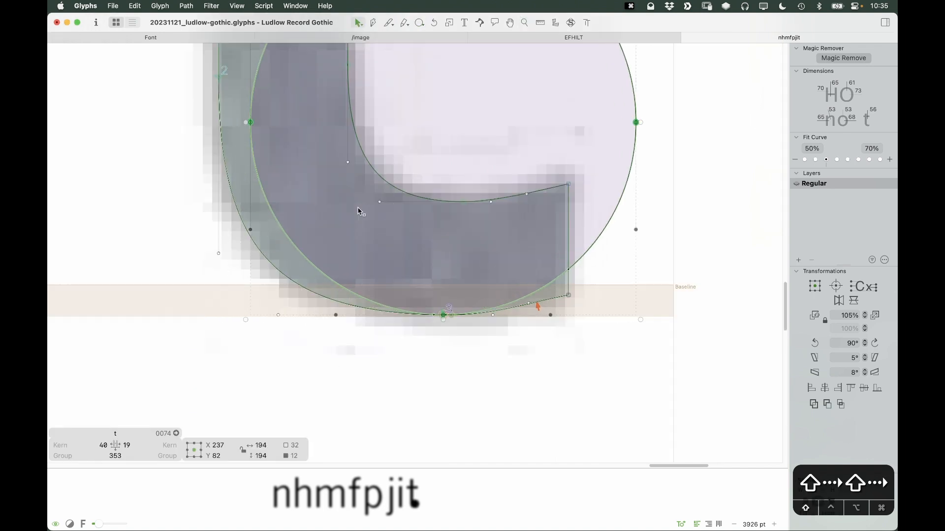
key(Right)
key(Right)
key(Right)
Enlarge the circle to 214 units so it meets the stem's left edge and fit its curves to the sixth step between 50% and 70%
key(super+minus)
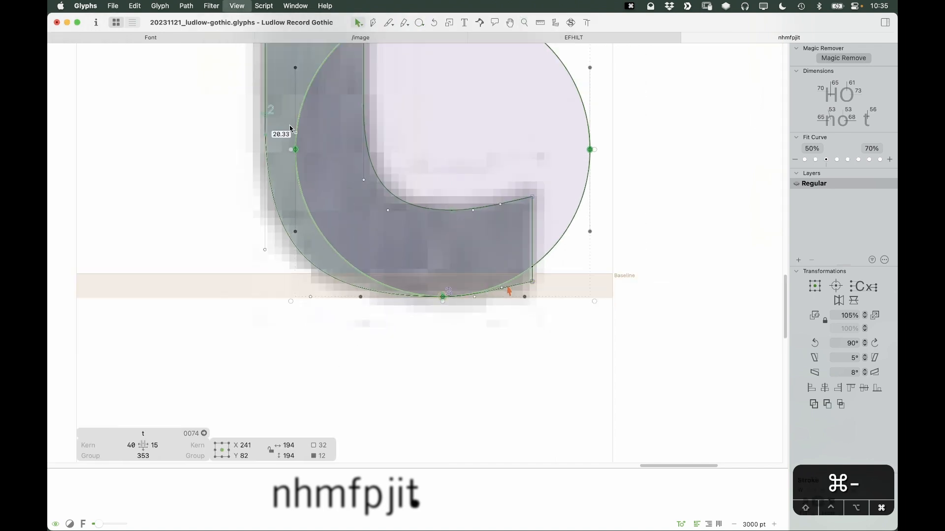
key(super+minus)
scroll(336, 128, up, 3)
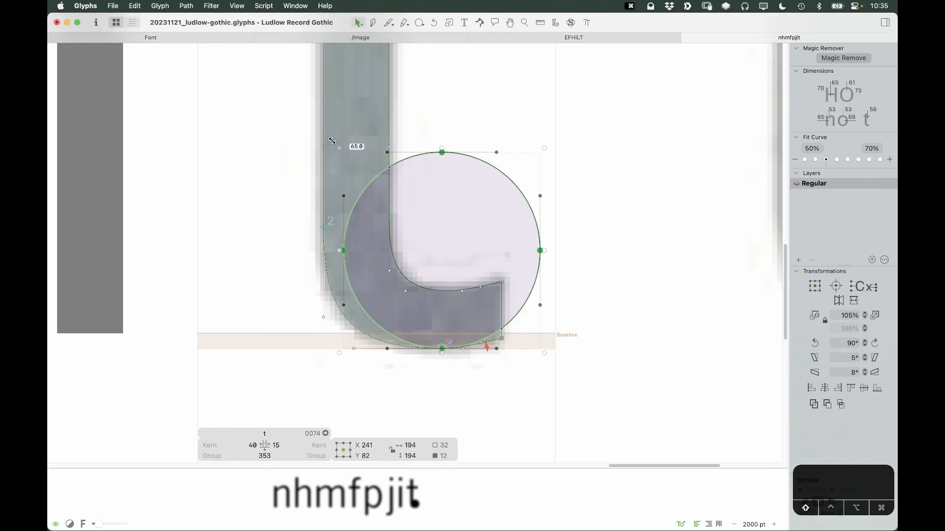
drag(341, 155, 321, 129)
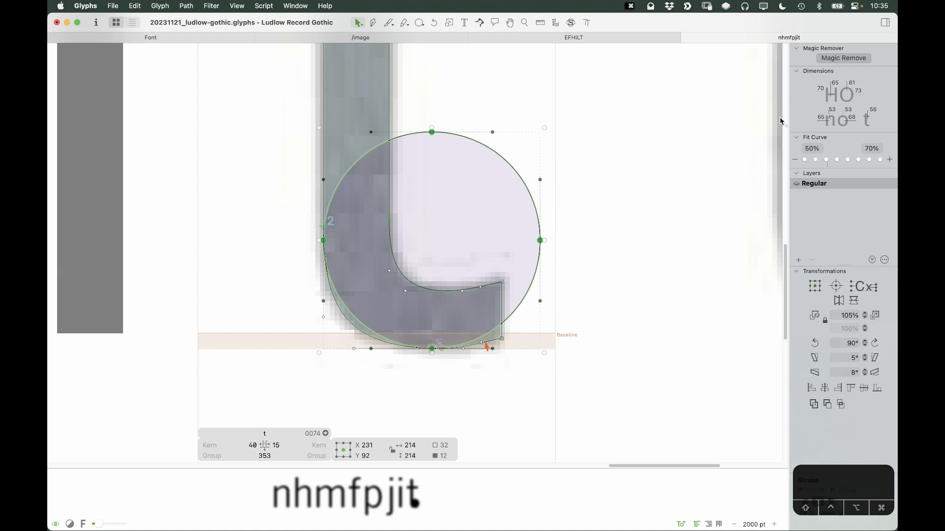
click(860, 160)
click(848, 160)
click(861, 162)
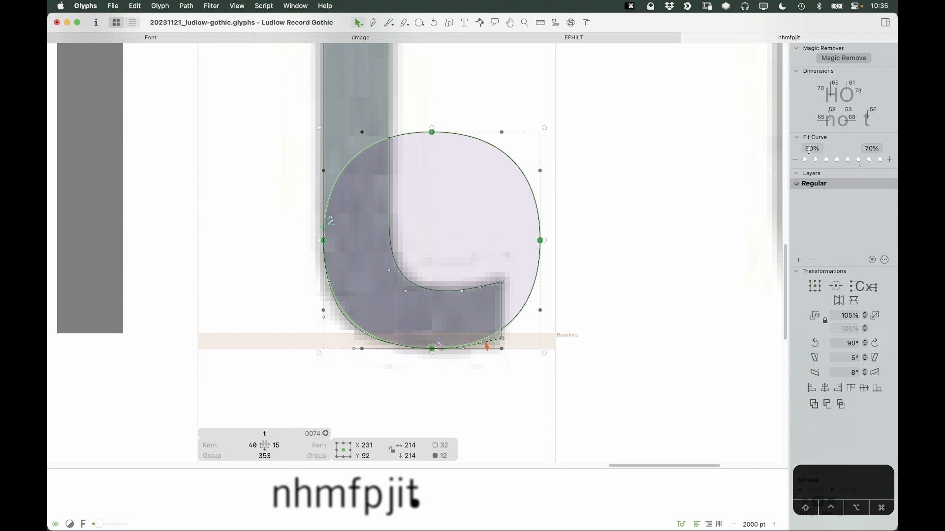
Match the tail's outer curve handles to the circle, placing the vertical one at Y 20 and the horizontal one at X 162
key(z)
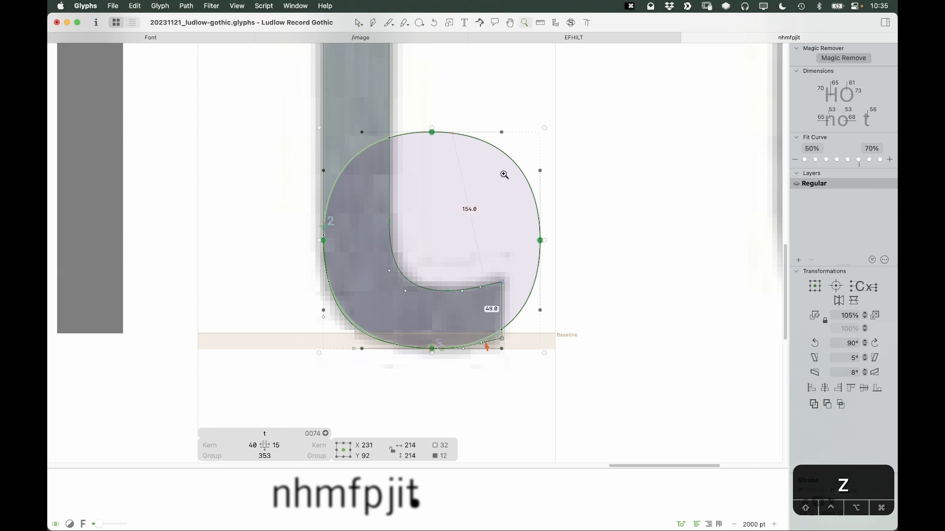
click(381, 313)
key(v)
drag(337, 261, 339, 254)
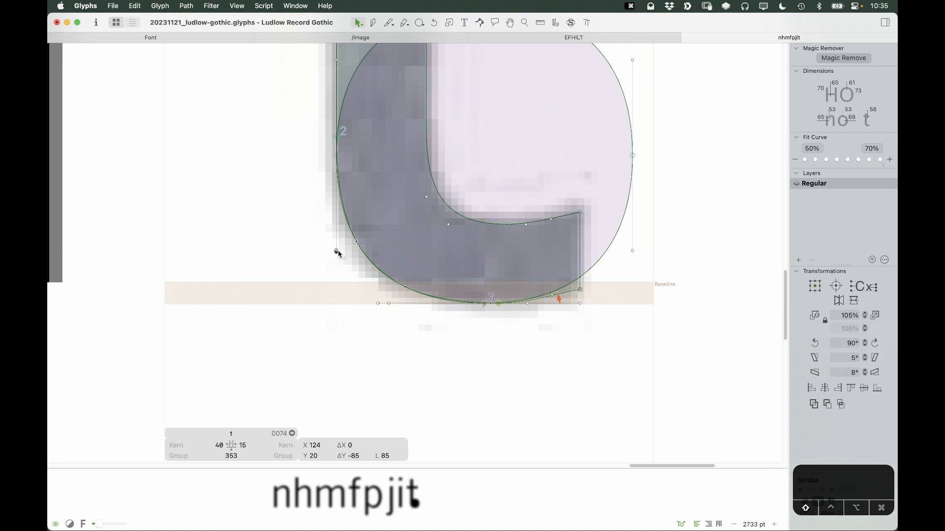
click(385, 305)
drag(381, 303, 388, 303)
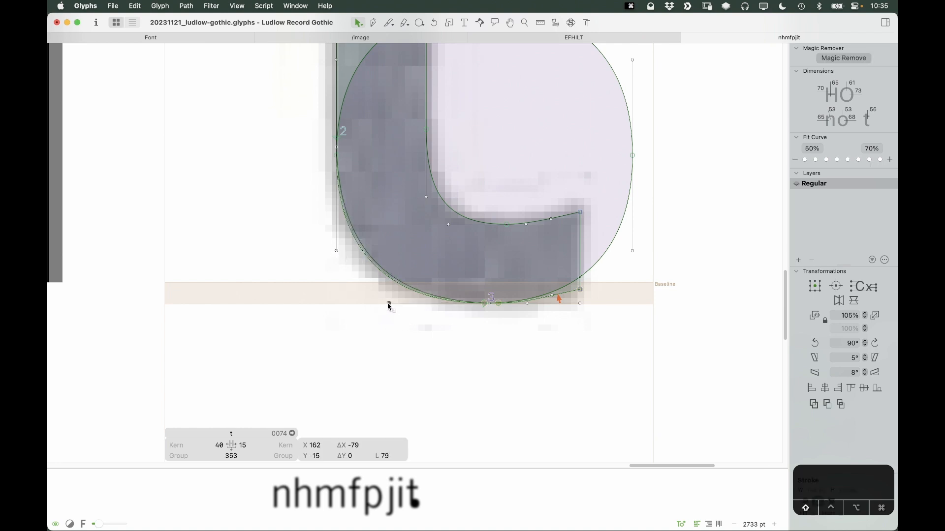
Slide the stem's left curve-start node down to the circle's leftmost node while keeping its handle in place
click(338, 157)
double_click(349, 83)
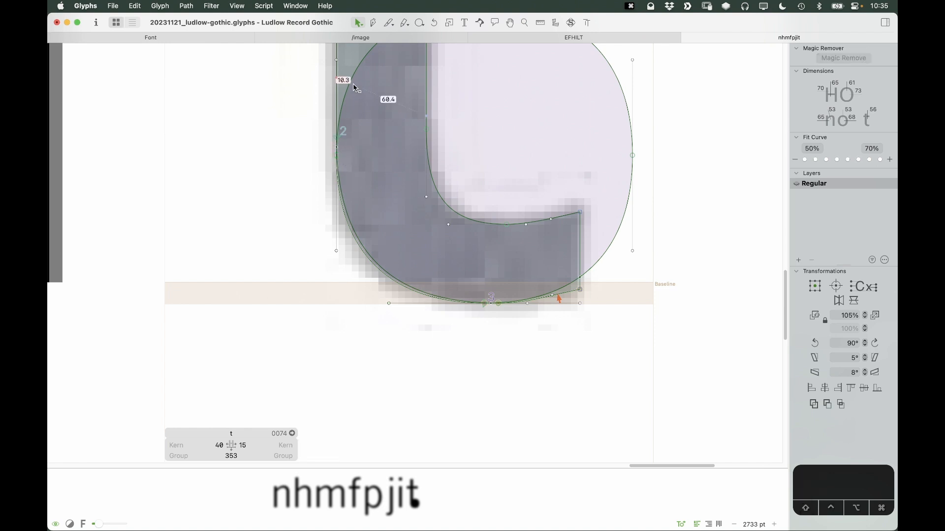
click(340, 138)
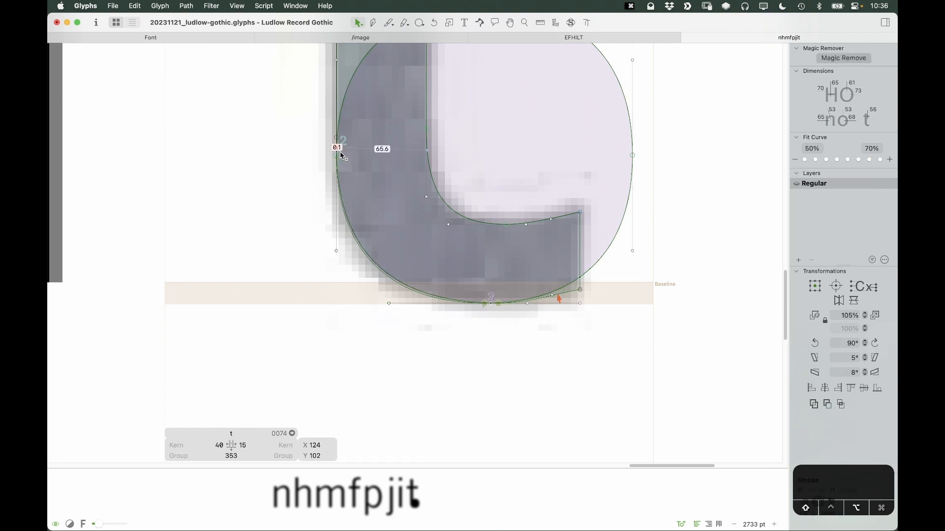
key(super+z)
key(z)
drag(285, 232, 352, 95)
key(v)
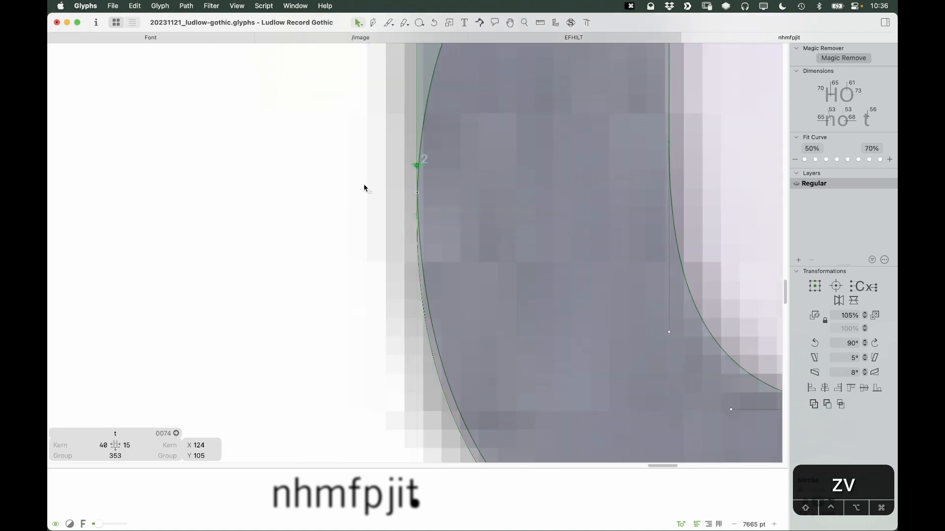
key(space)
mouse_move(417, 217)
mouse_down()
mouse_move(417, 160)
mouse_move(391, 179)
mouse_move(418, 170)
mouse_move(419, 218)
mouse_up()
key(super+z)
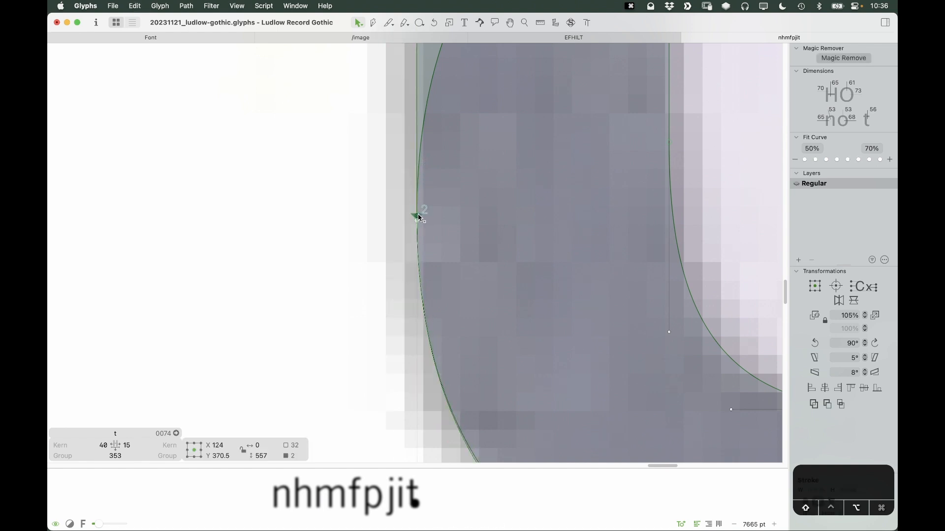
Move the tail's outer low node onto the circle's lowest node at X 231, Y -15 with its handles held in place, and preview the shape
click(394, 259)
key(super+minus)
key(super+minus)
key(space+z)
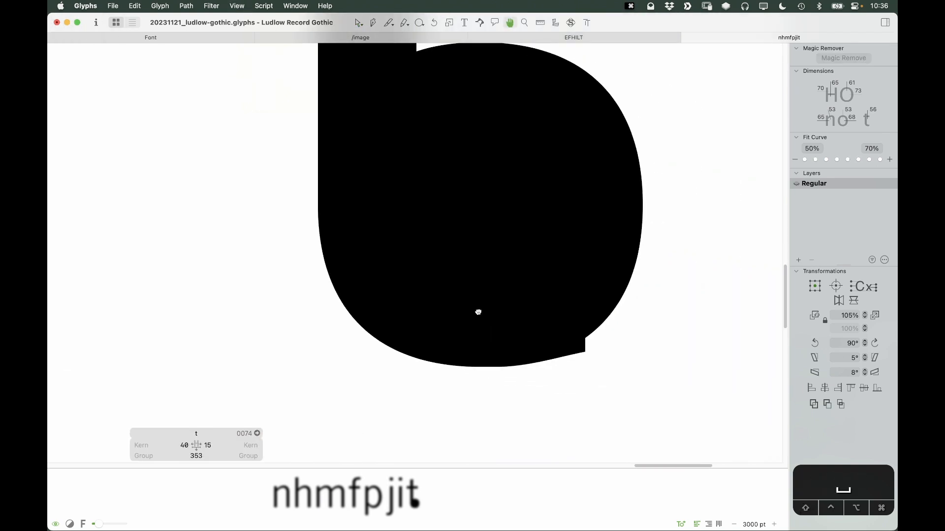
key(v)
scroll(455, 349, up, 5)
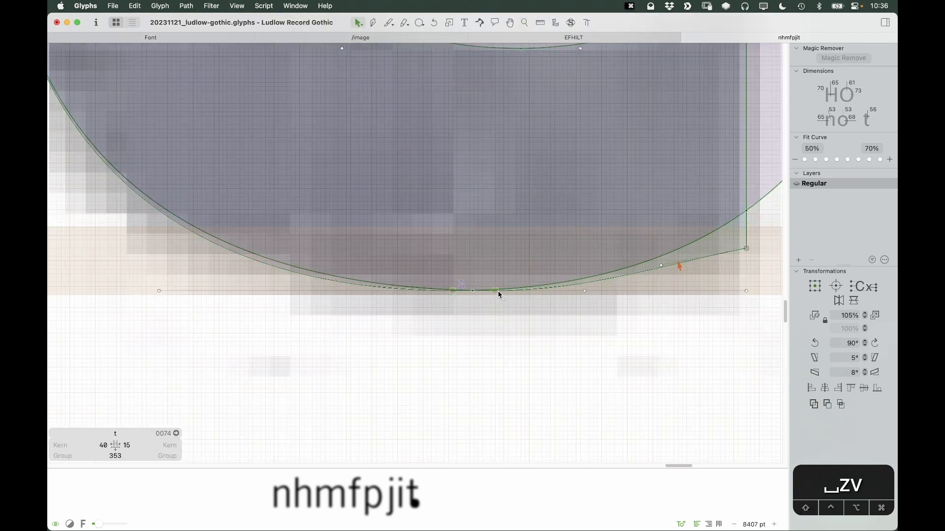
click(496, 292)
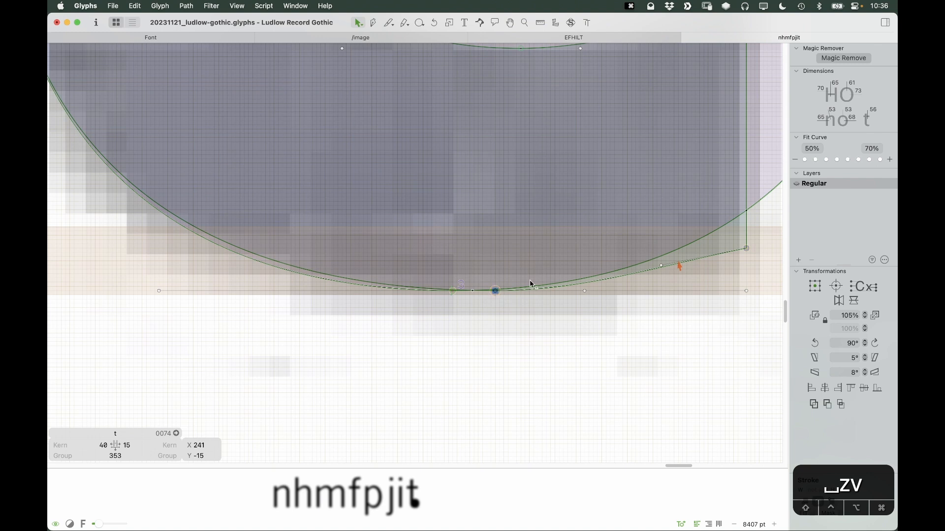
click(571, 283)
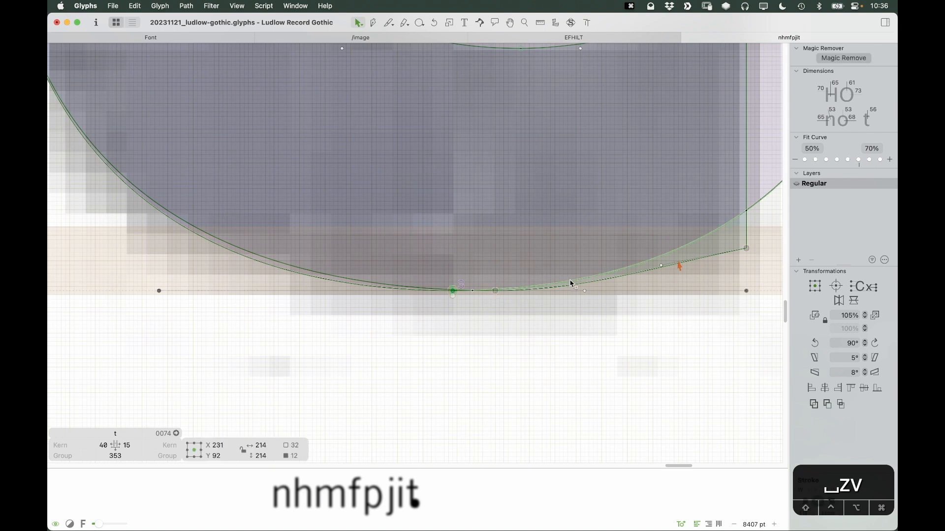
click(613, 278)
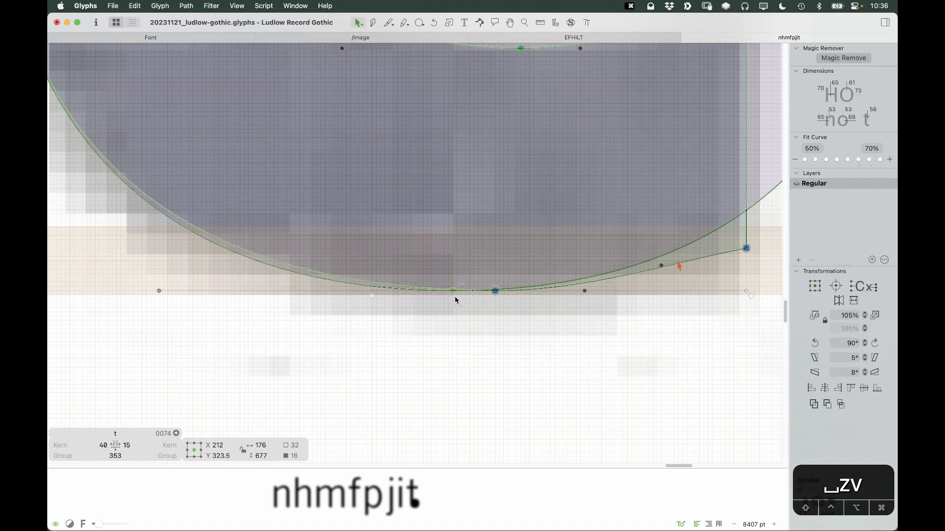
click(498, 300)
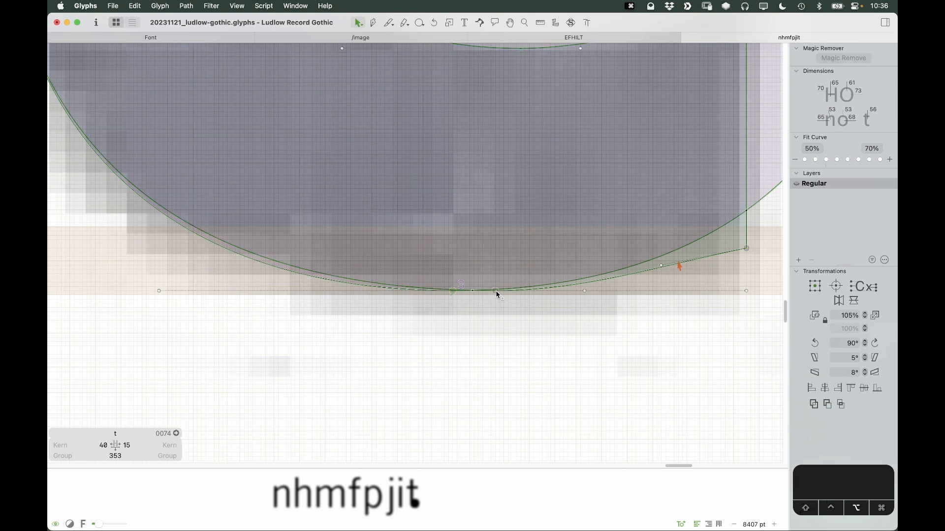
click(456, 292)
key(Left)
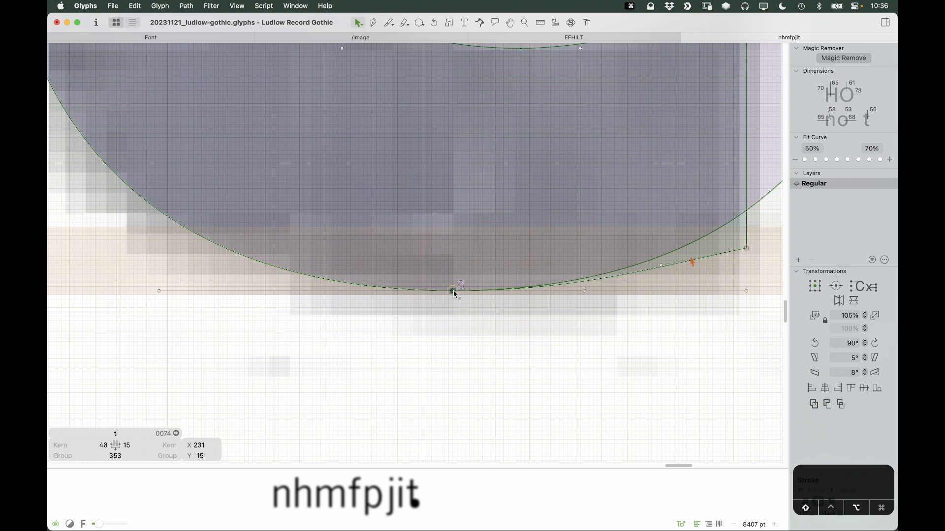
key(super+minus)
key(super+minus)
key(super+minus)
key(space)
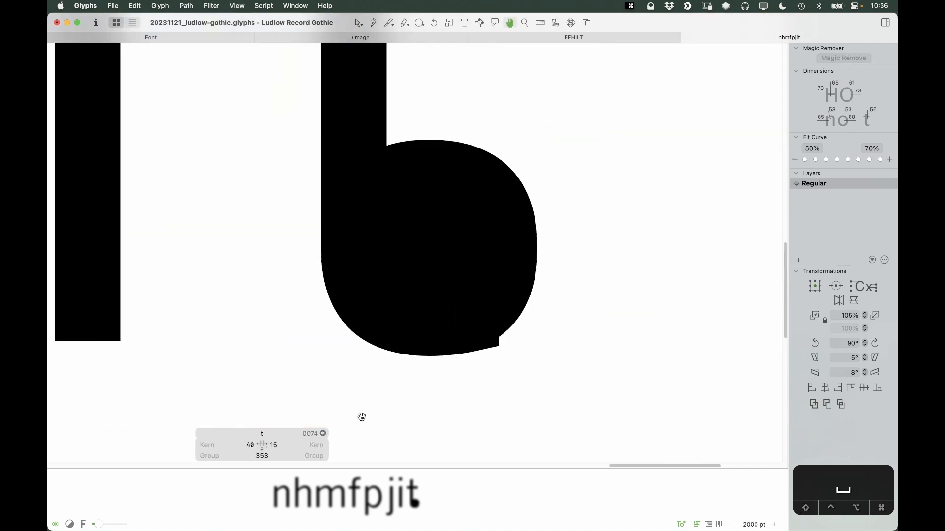
Shrink the circle to 128 units around its centre and fit its curves to the fifth step between 50% and 70%
double_click(518, 175)
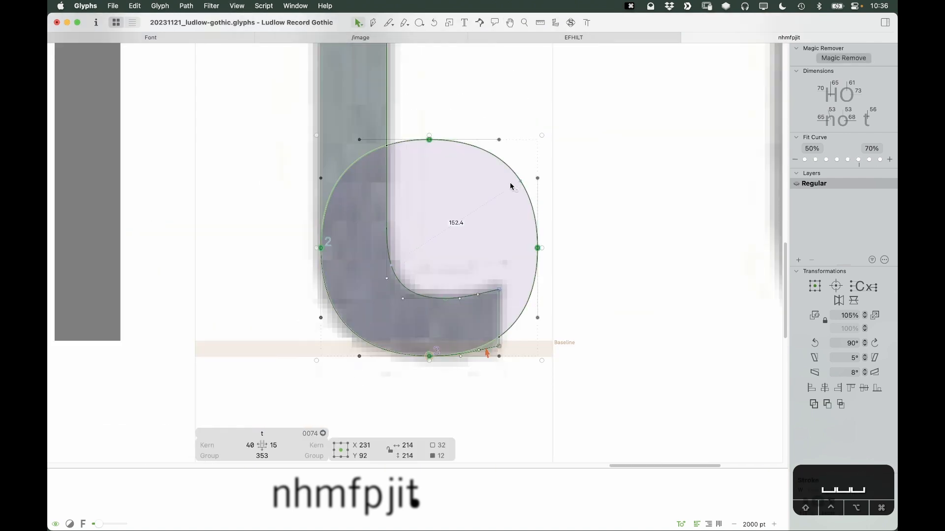
key(shift)
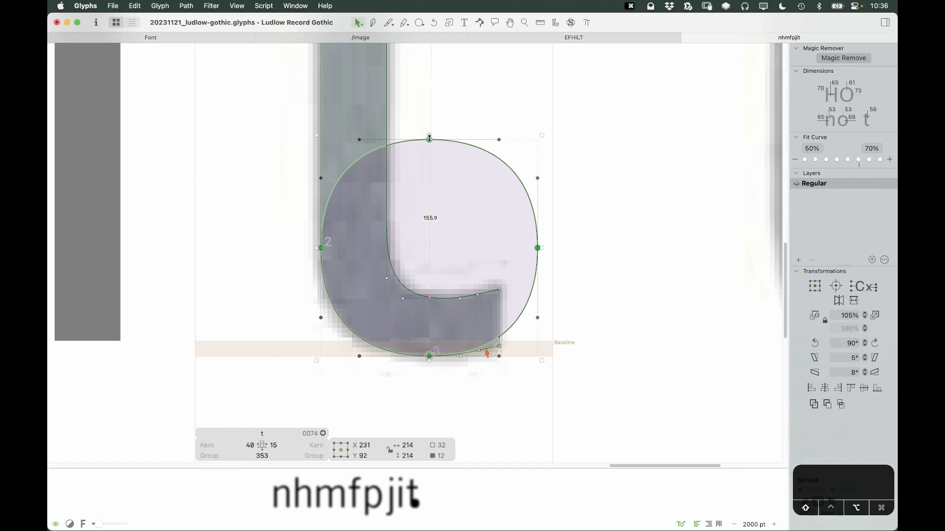
drag(430, 138, 430, 182)
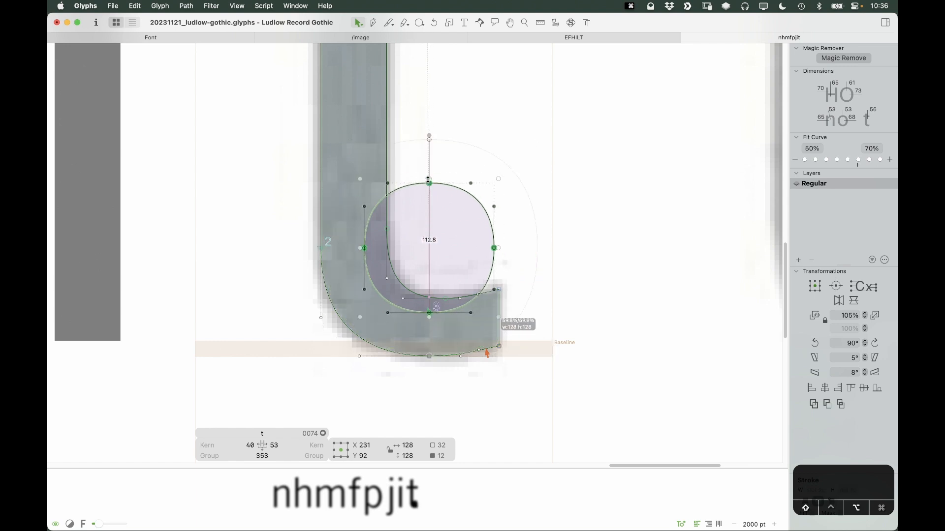
click(849, 161)
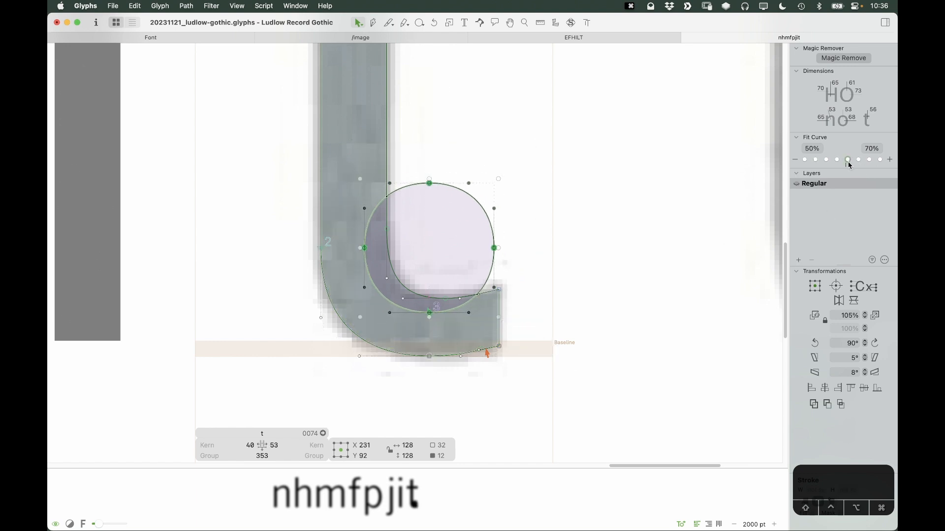
Move the smaller circle against the tail's inner curve, centring it at X 247, Y 106
click(455, 191)
click(466, 198)
click(475, 191)
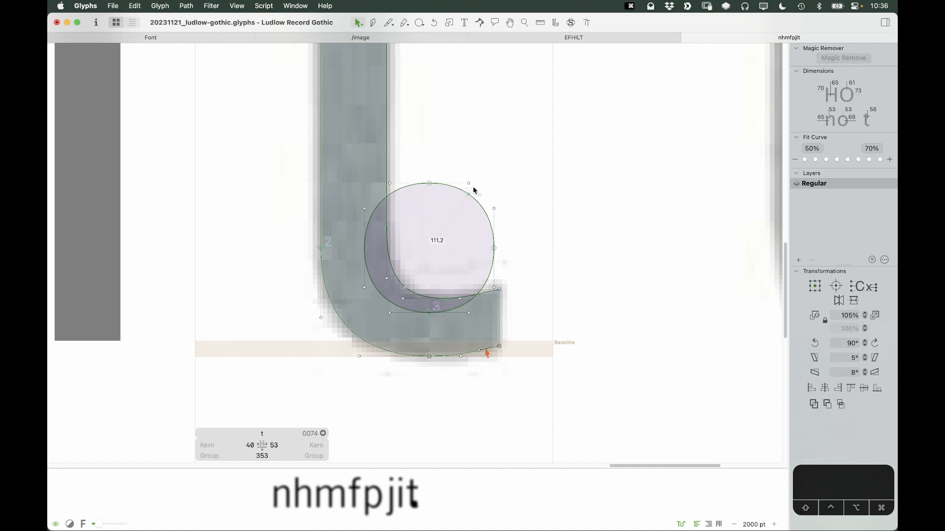
click(468, 197)
drag(470, 197, 485, 186)
key(z)
drag(485, 225, 382, 356)
key(v)
key(Up)
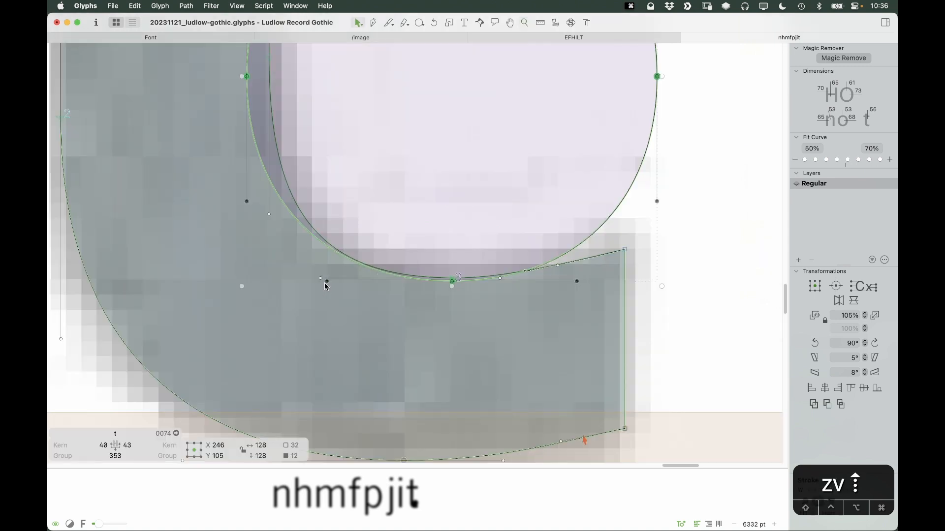
key(Up)
key(Up)
key(Up)
key(Right)
key(Down)
key(Down)
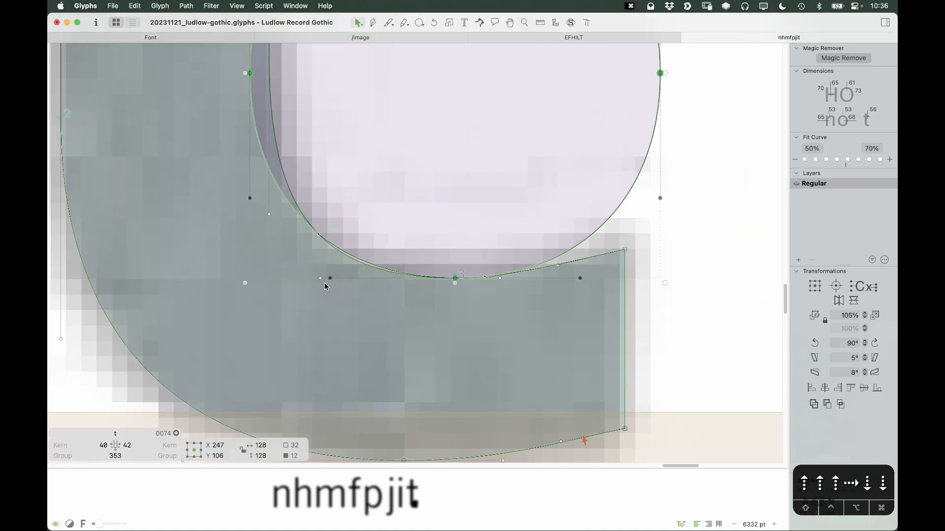
Reduce the circle to 122 units so it meets the stem's right edge and rests on the inner curve, centred at X 250, Y 103
key(super+minus)
key(space)
drag(327, 106, 311, 204)
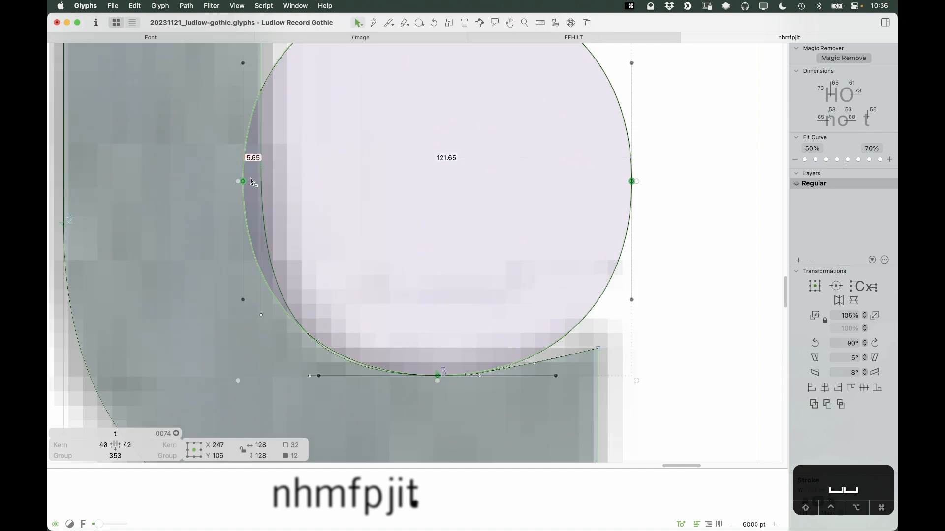
drag(240, 181, 256, 181)
key(Down)
key(Down)
key(Down)
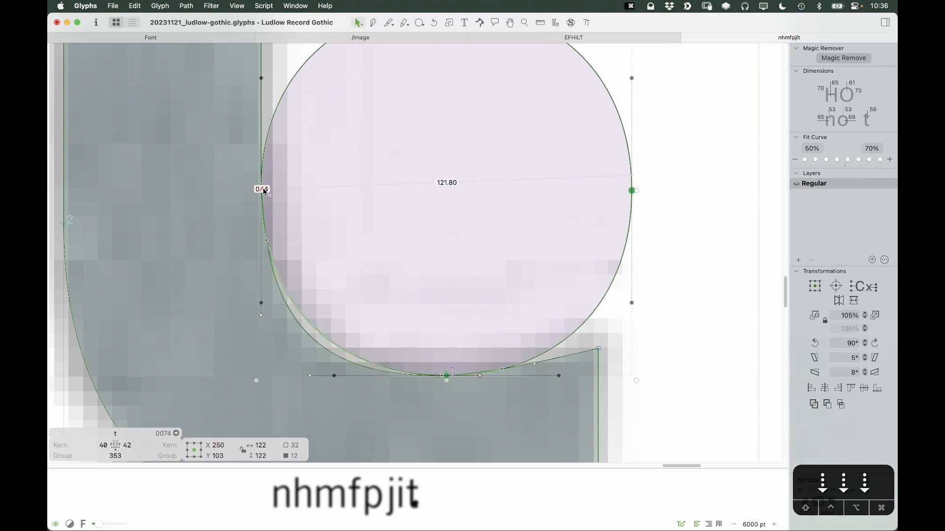
Align the tail's inner curve nodes with the circle's lowest and stem-side nodes, placing the stem node at X 189, Y 103 with handles held in place
click(431, 382)
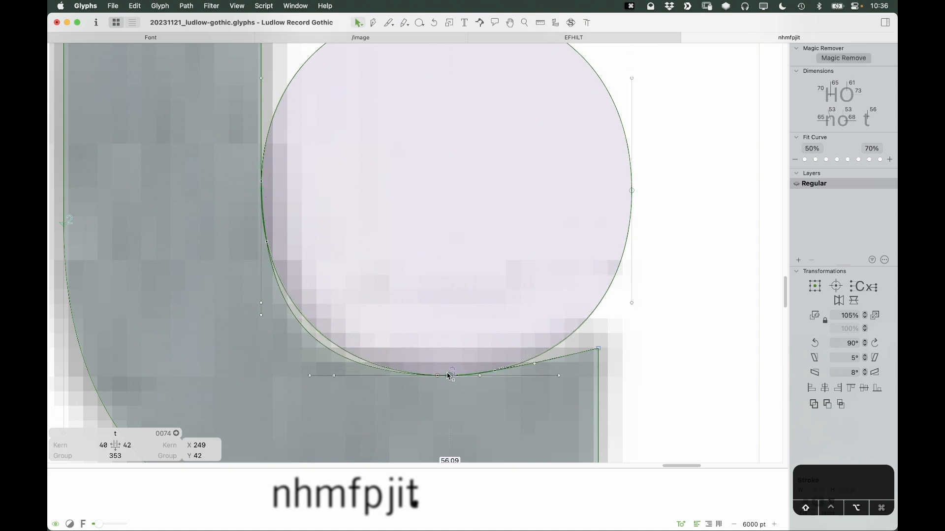
drag(448, 374, 446, 375)
click(275, 189)
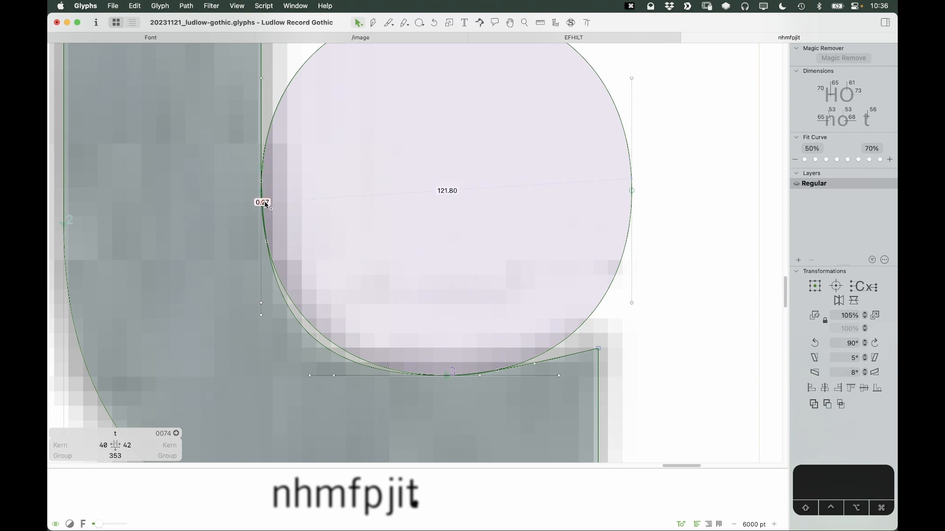
drag(263, 181, 262, 168)
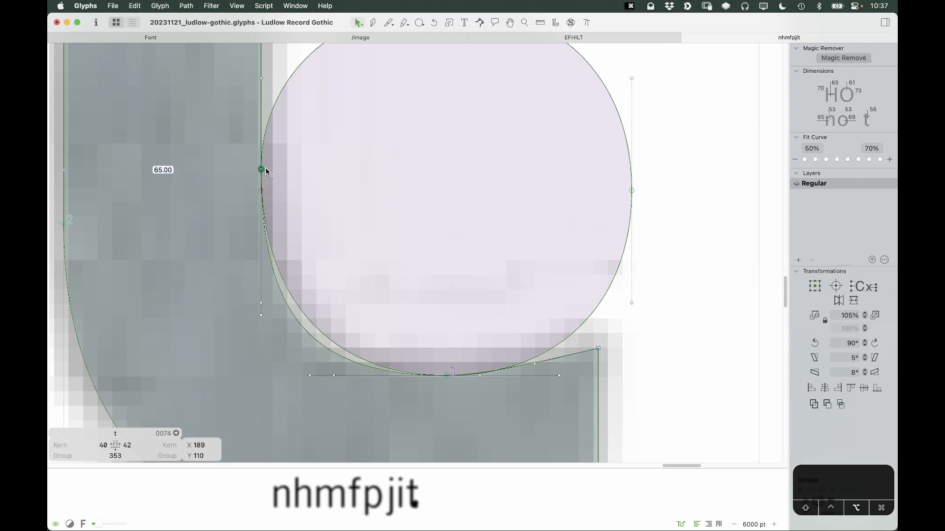
key(super+z)
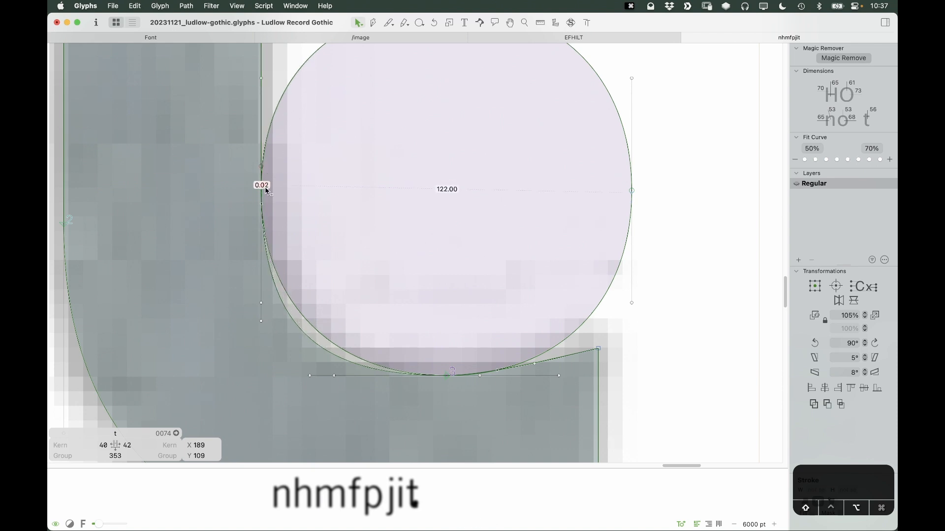
key(super+shift+z)
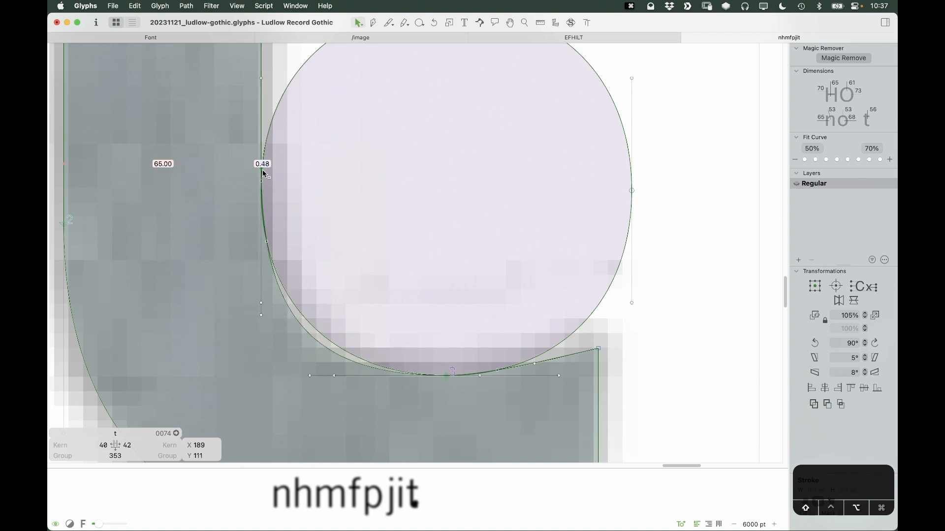
drag(268, 169, 269, 188)
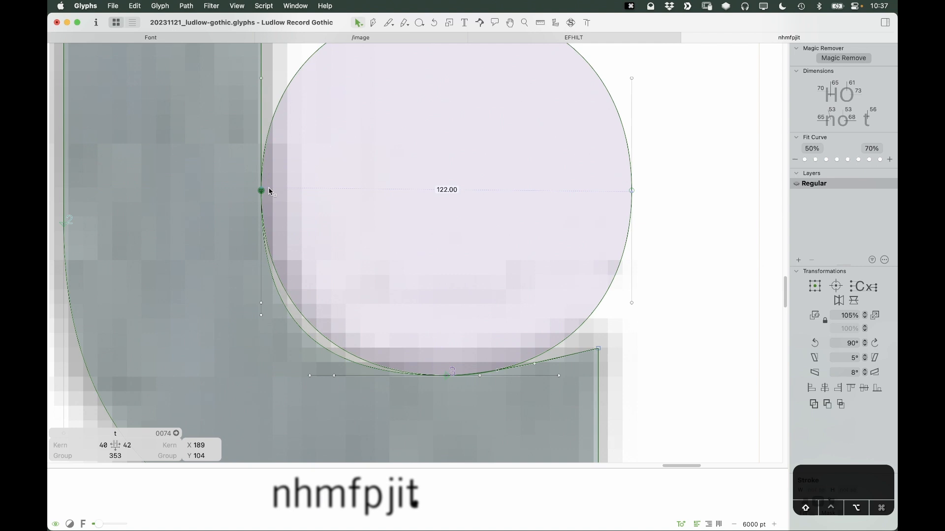
click(285, 215)
Pull both handles of the tail's inner curve onto the matching circle handles and preview the whole bend
drag(260, 316, 260, 302)
drag(312, 377, 331, 383)
key(super+minus)
key(super+minus)
key(super+minus)
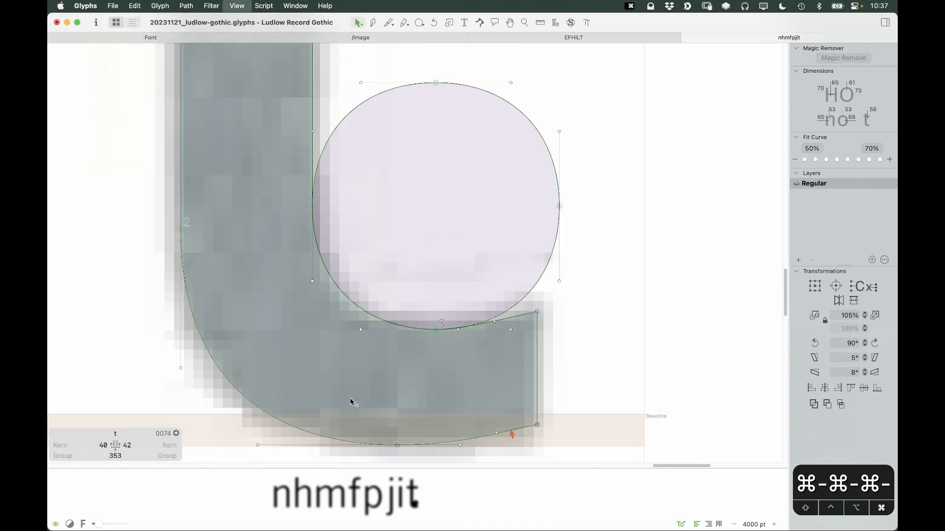
key(space)
key(space)
key(space)
Delete the guide circle inside the tail and preview the letter without it
double_click(489, 250)
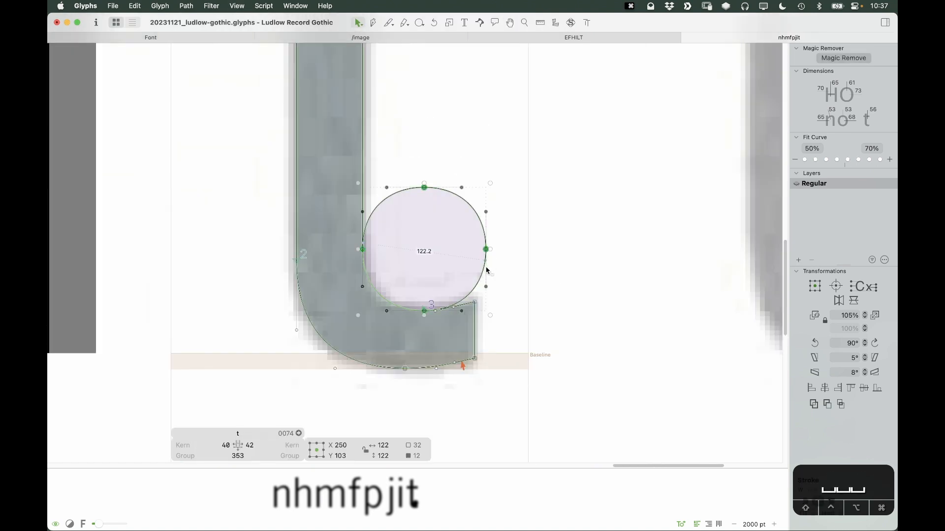
key(BackSpace)
key(space)
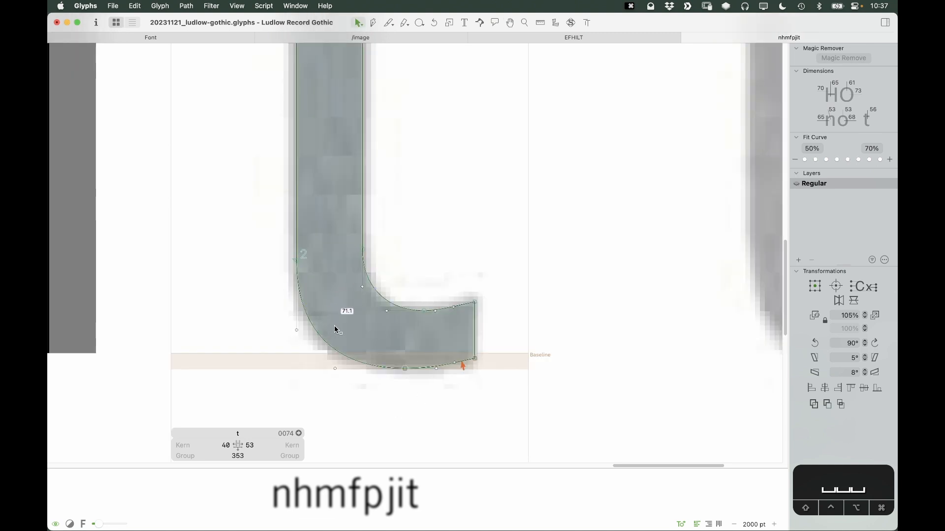
key(space)
Shift the tail's outer curve with its stem, low and terminal nodes down one unit, and preview the shape
drag(275, 240, 334, 386)
drag(521, 325, 321, 417)
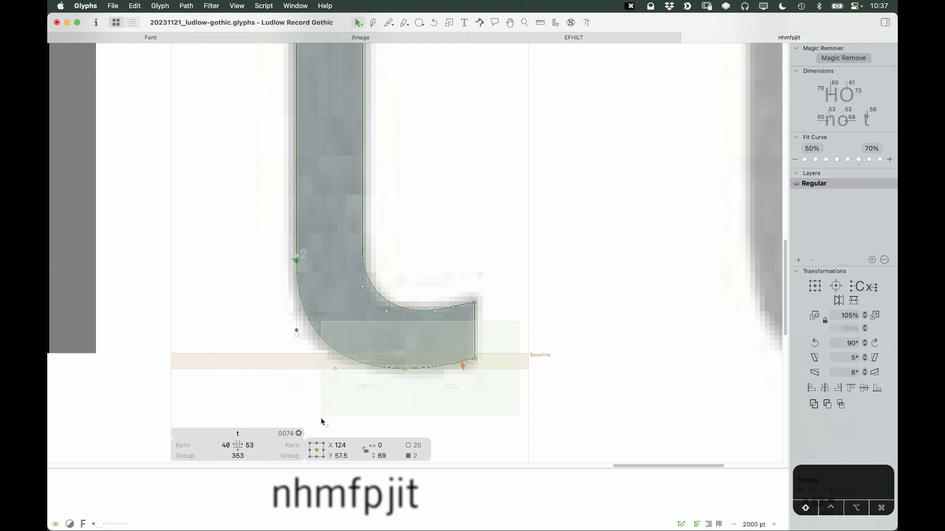
key(space)
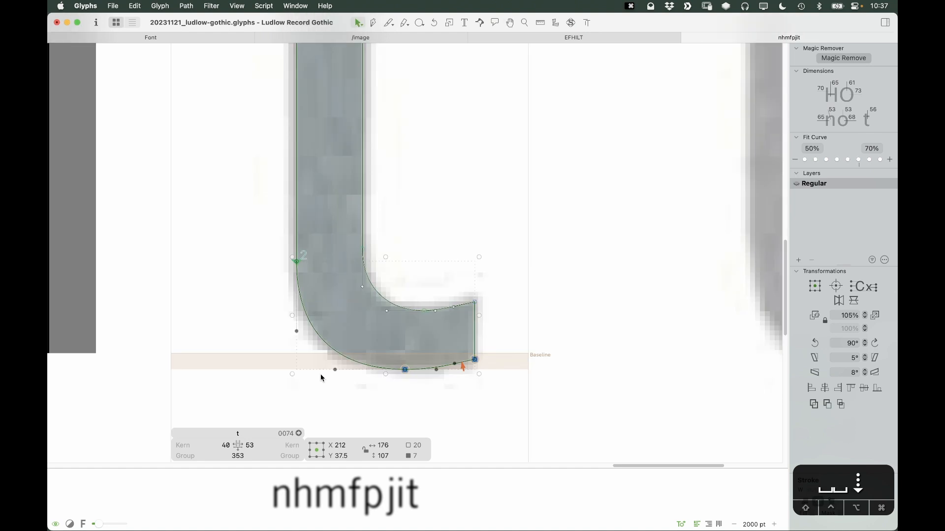
key(Down)
key(Down)
key(Up)
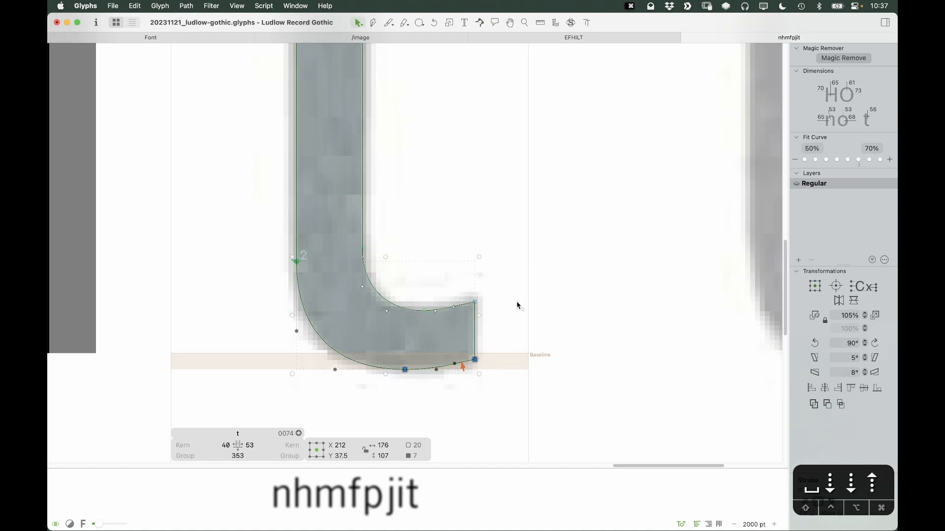
key(space)
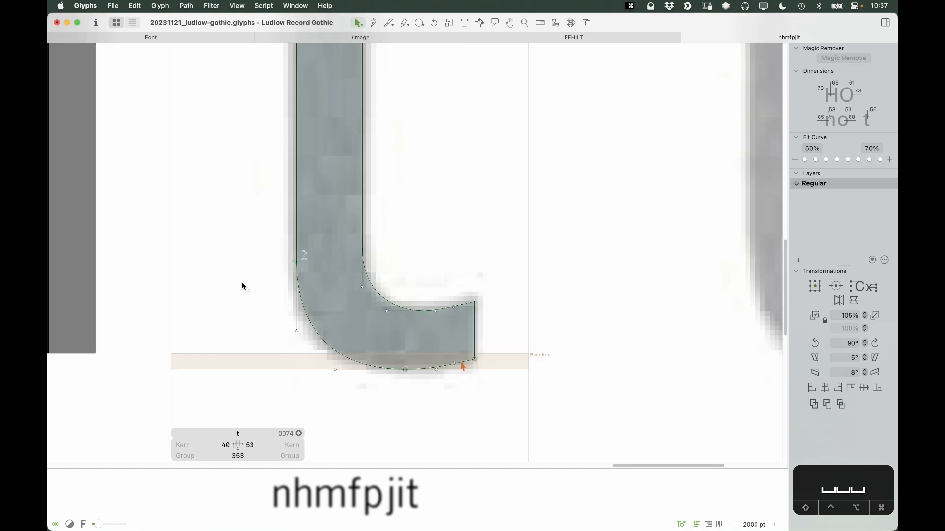
Slide the inner stem node up to X 189, Y 108 with its handles held in place, judging the bend in preview
key(alt+shift+space)
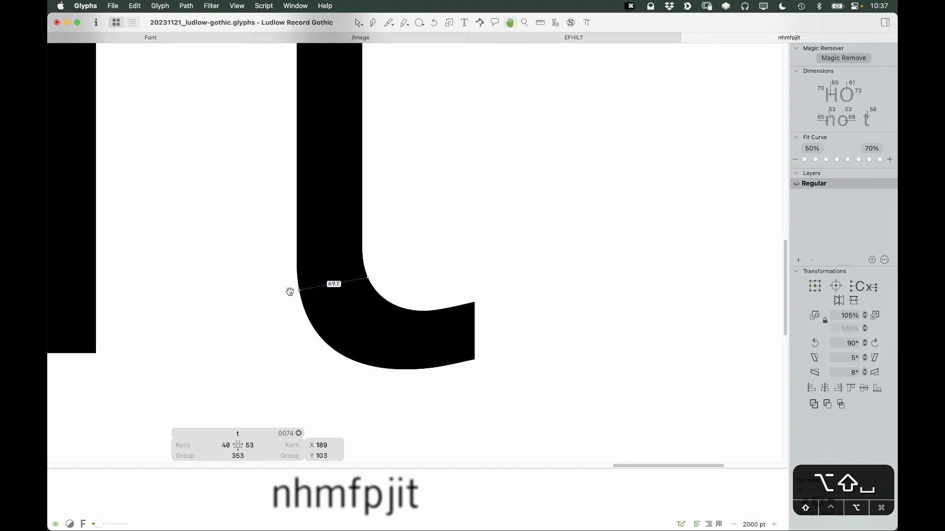
key(alt+shift+Up)
key(alt+shift+Up)
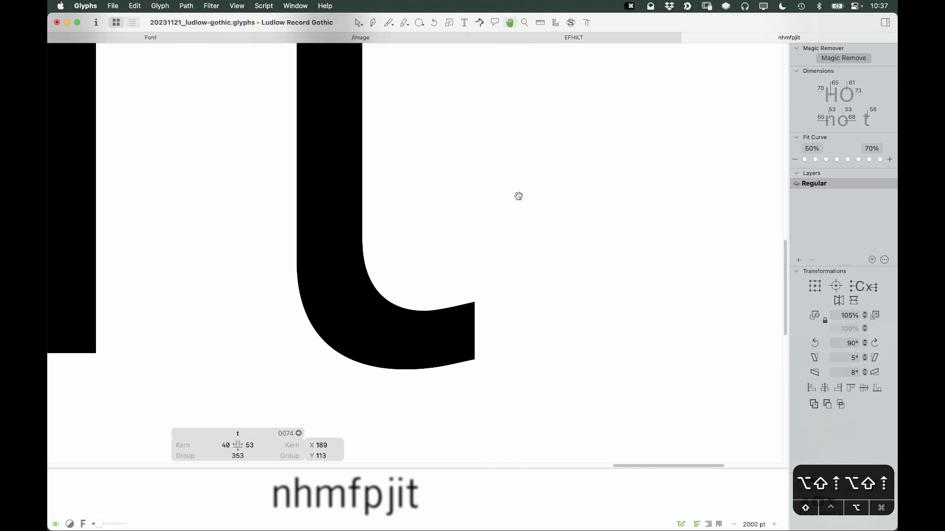
key(alt+shift+Down)
key(alt+shift+Down)
key(alt+shift+Up)
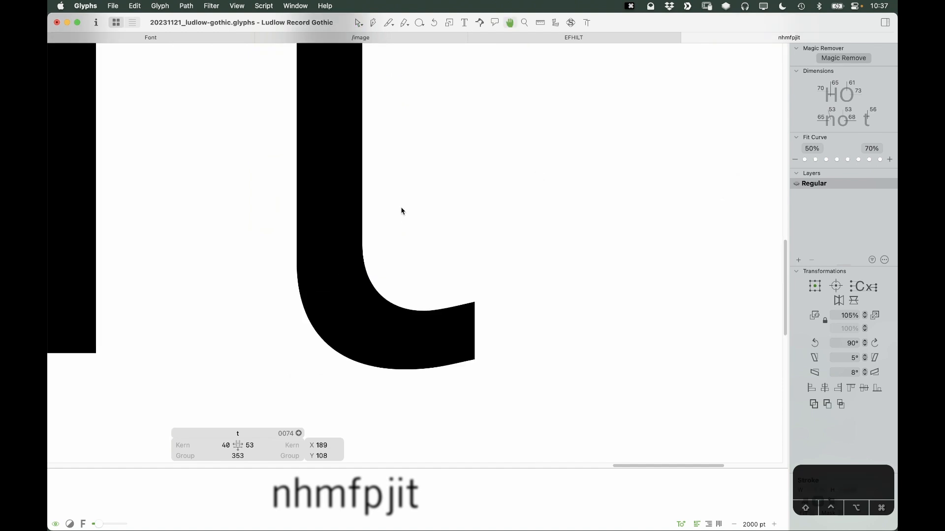
Slide the outer stem node up to X 124, Y 111 with its handle held in place, judging the bend in preview
drag(330, 225, 259, 270)
key(alt+shift+space)
key(alt+shift+Up)
key(alt+shift+Up)
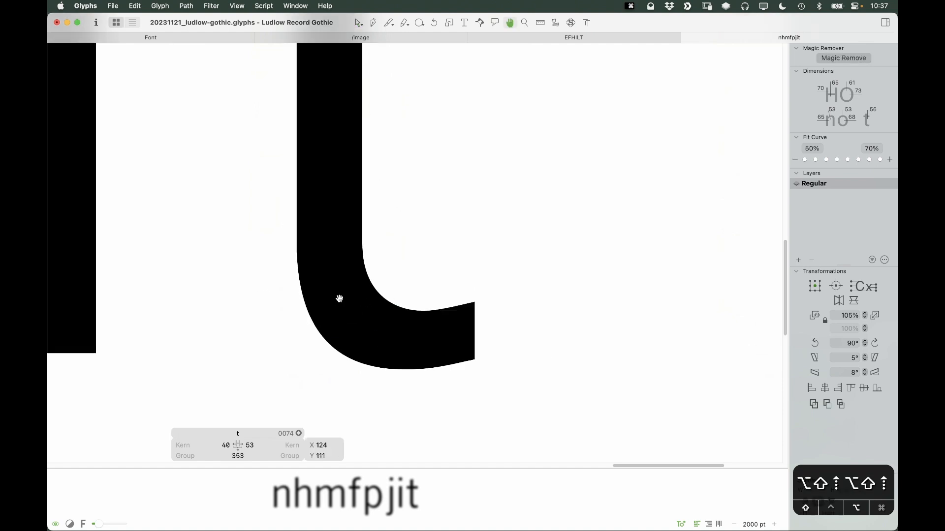
Delete the handles on the tail end's upper and lower edges so both segments become straight
key(z)
drag(496, 231, 411, 348)
key(v)
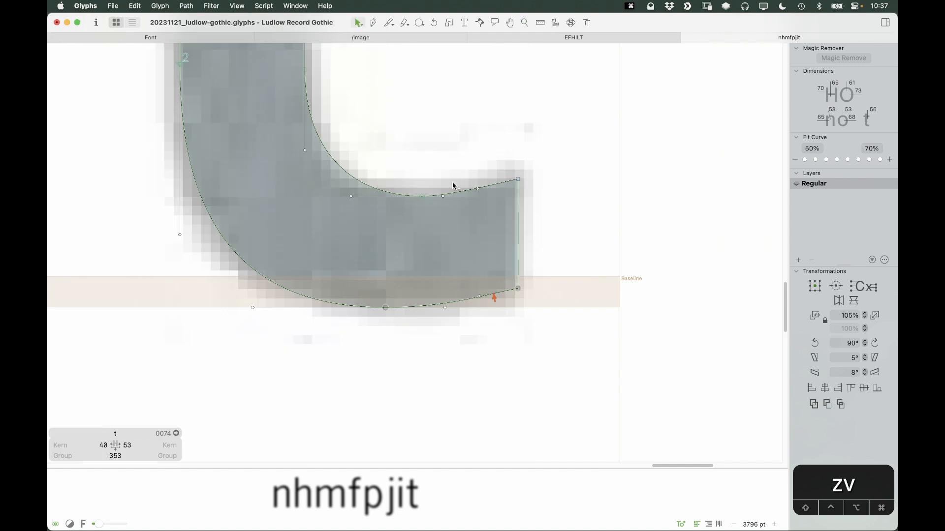
drag(496, 181, 436, 346)
key(BackSpace)
Turn the tail end's upper edge back into a curve with its first handle level with the inner low node, centring the handle pair at X 274, Y 43.5
key(z)
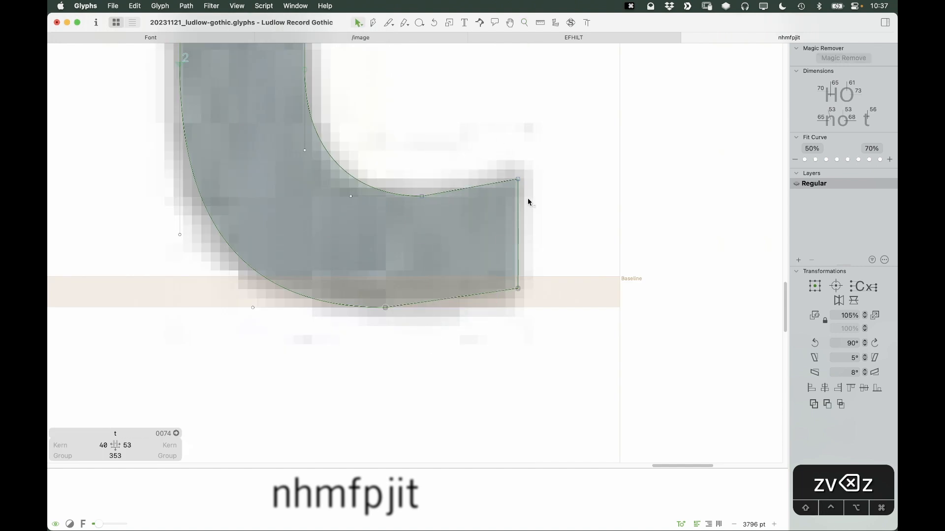
key(v)
click(398, 247)
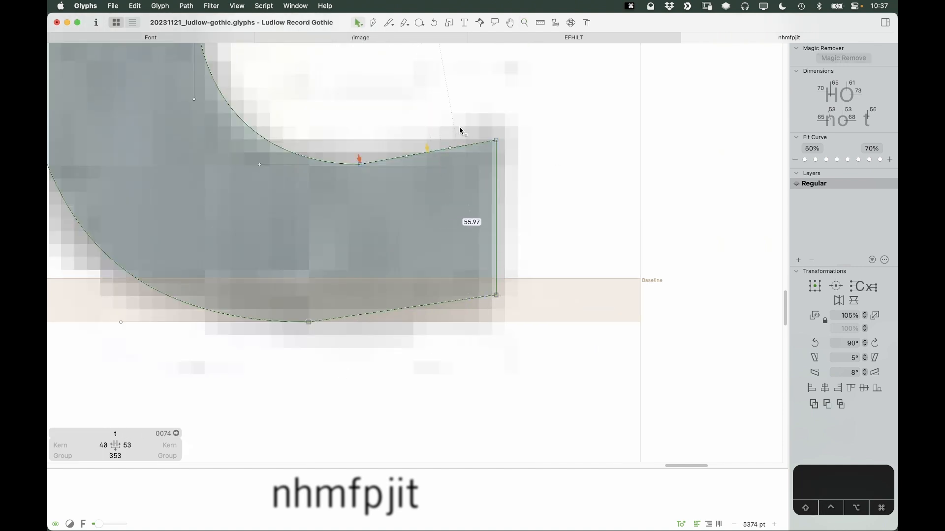
alt+click(405, 164)
drag(404, 165, 403, 168)
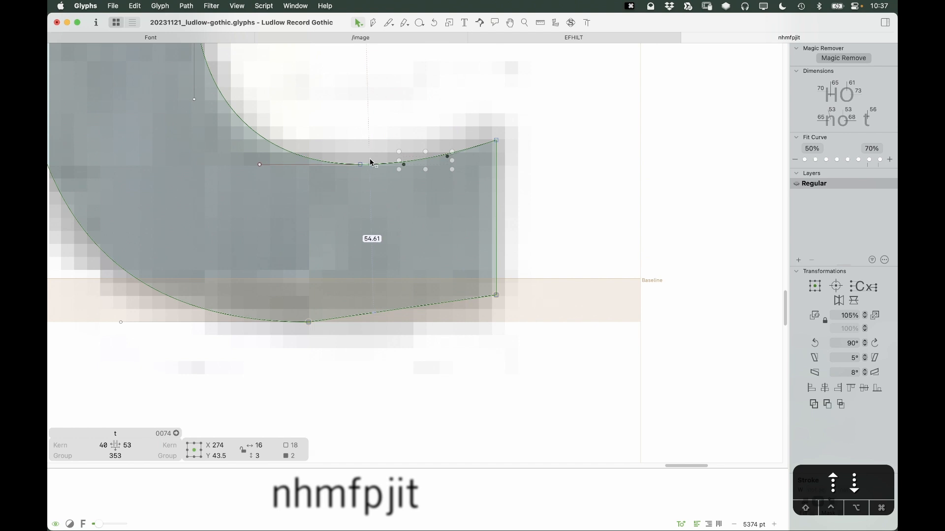
Try shifting the upper edge's two handles sideways between X 274 and X 278, comparing the curve in preview
key(space)
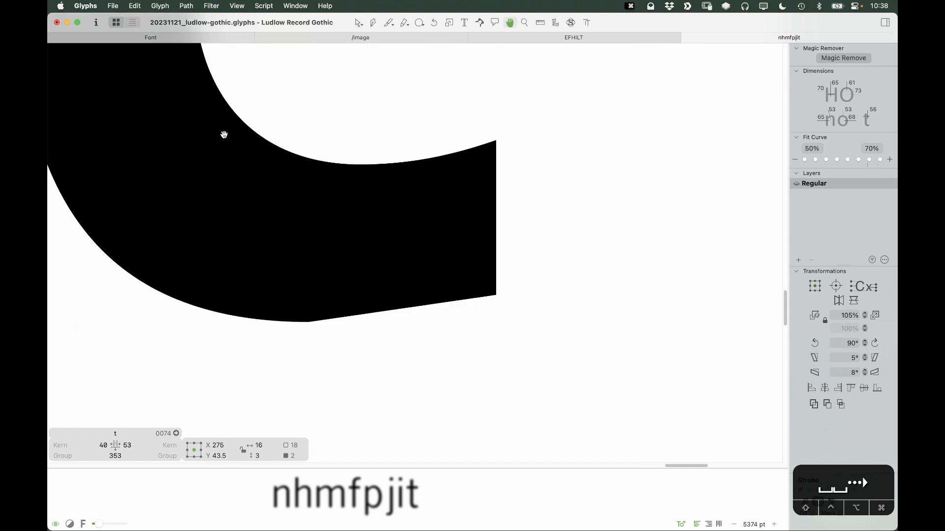
key(space)
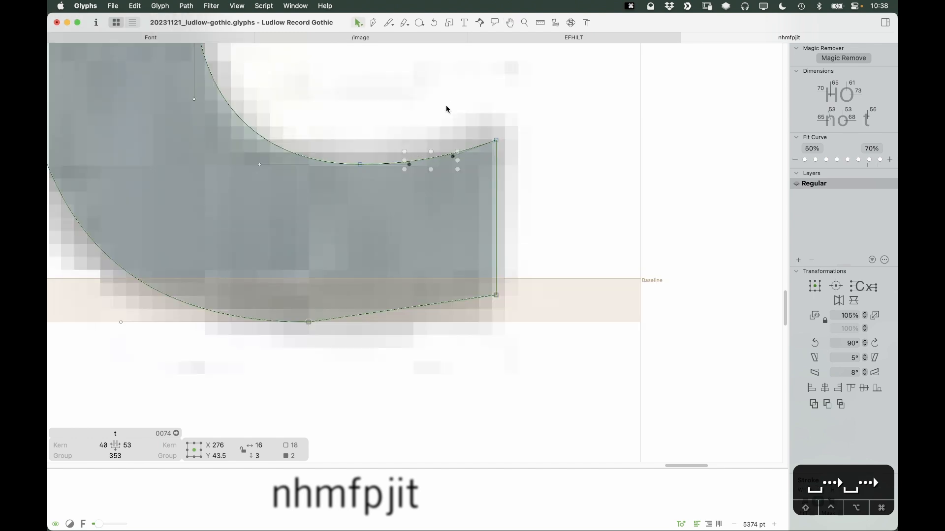
key(space)
key(Right)
key(Right)
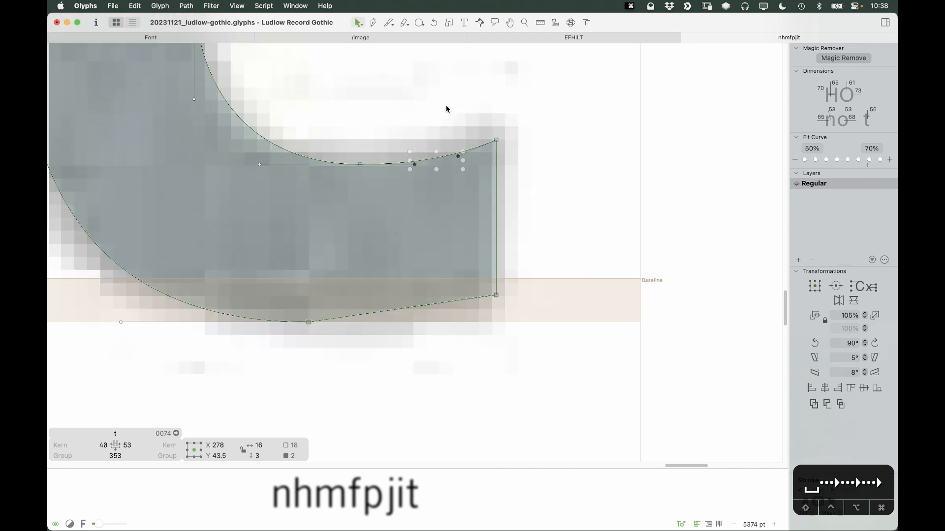
key(Left)
key(space)
key(Left)
key(Left)
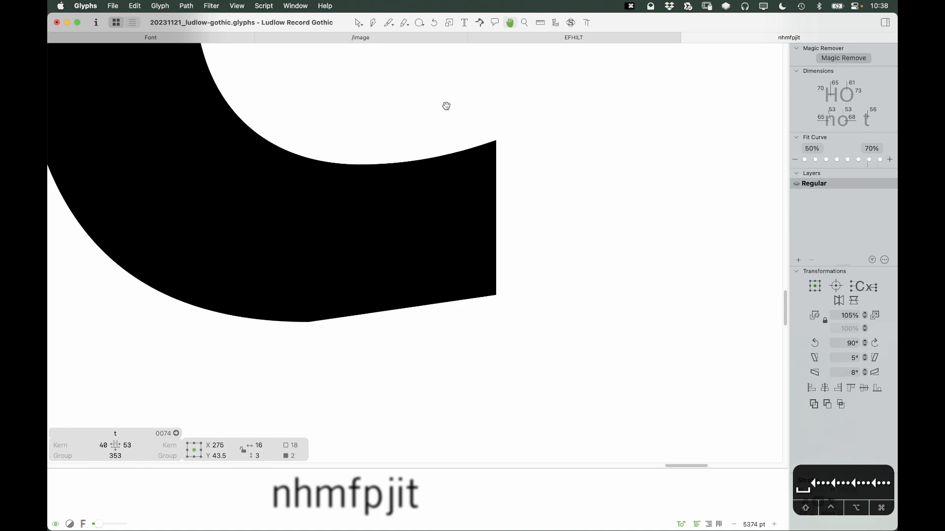
key(Left)
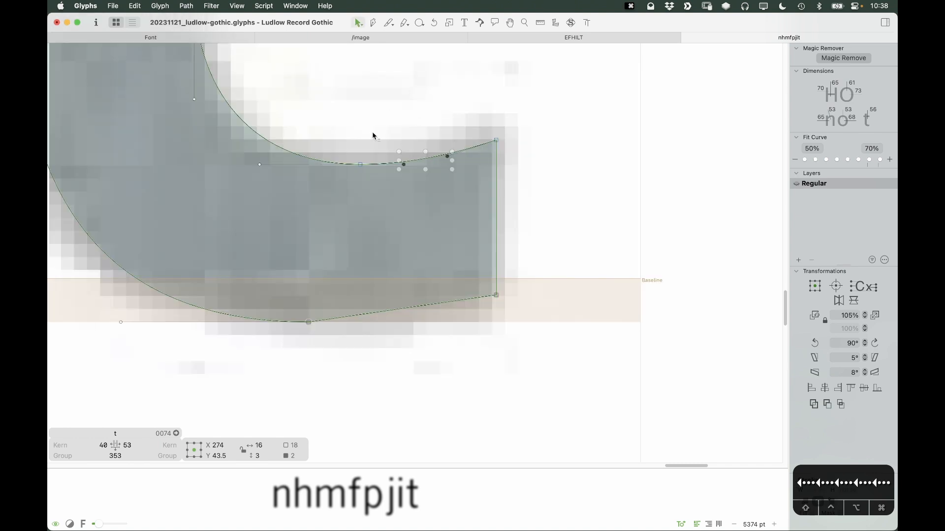
Turn the tail end's lower edge into a curve, level its first handle with the outer low node, and make that node smooth
click(346, 256)
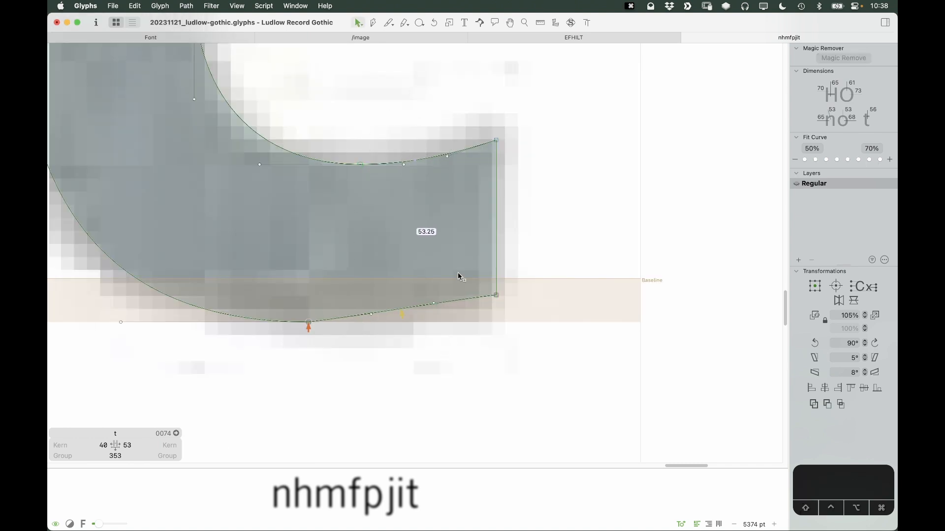
drag(371, 314, 374, 333)
click(268, 354)
click(308, 322)
key(space)
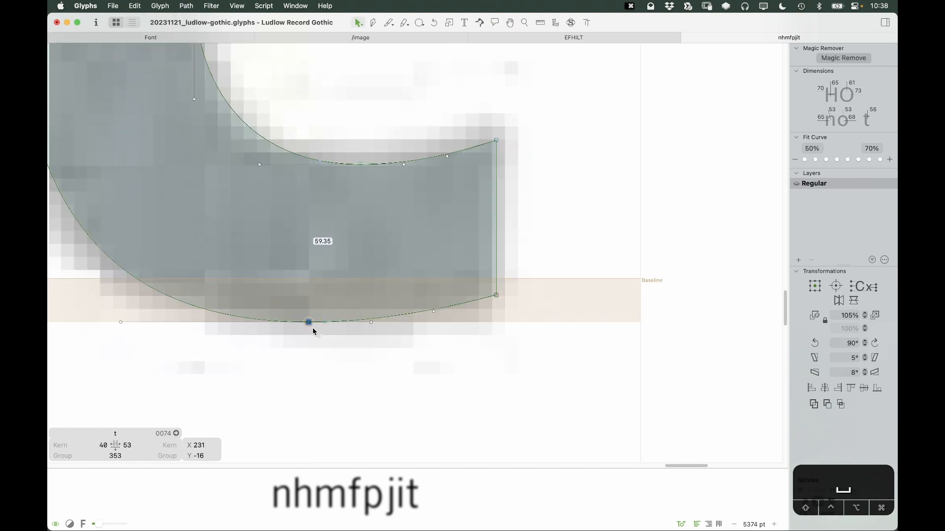
key(Return)
Shift the lower edge's two handles toward the terminal until they centre at X 271.5, Y -14, and preview the tail
drag(446, 267, 343, 330)
key(Right)
key(Right)
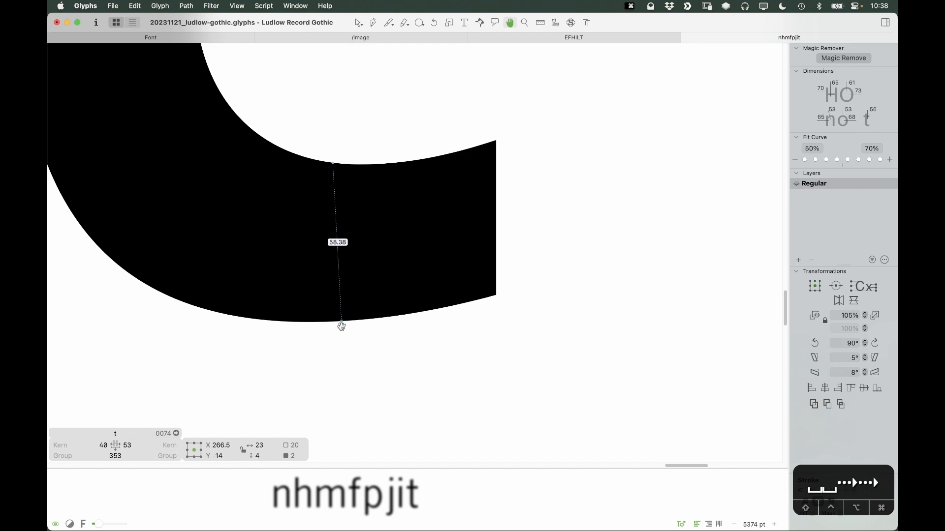
key(Right)
key(Right)
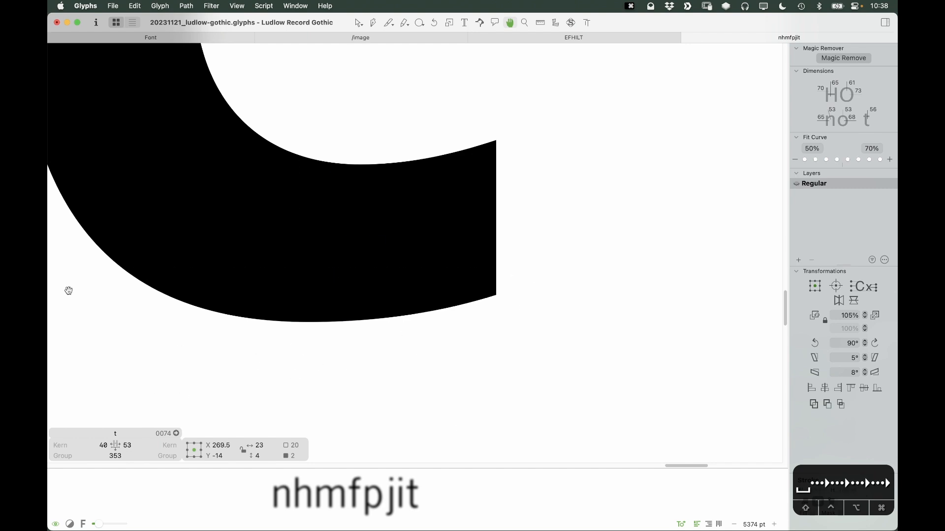
mouse_move(507, 292)
key(Right)
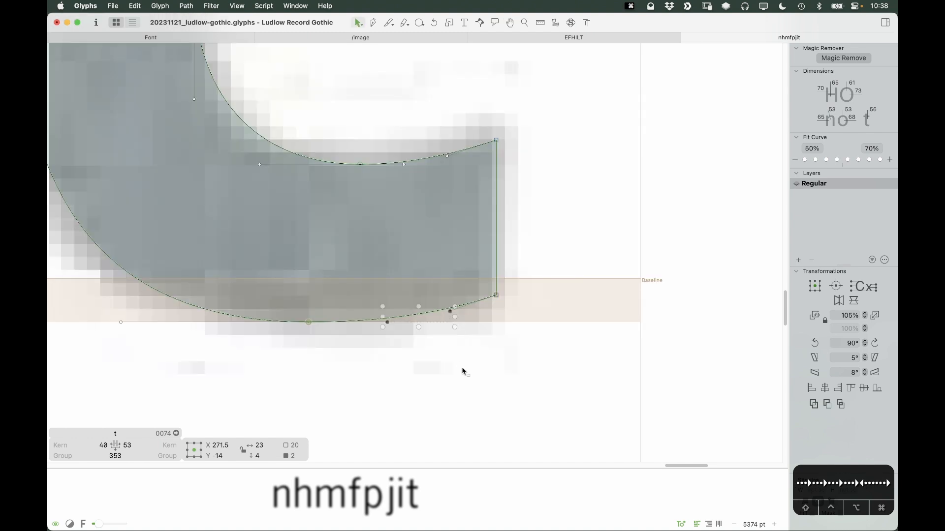
key(super+minus)
click(451, 326)
key(space)
drag(494, 100, 545, 138)
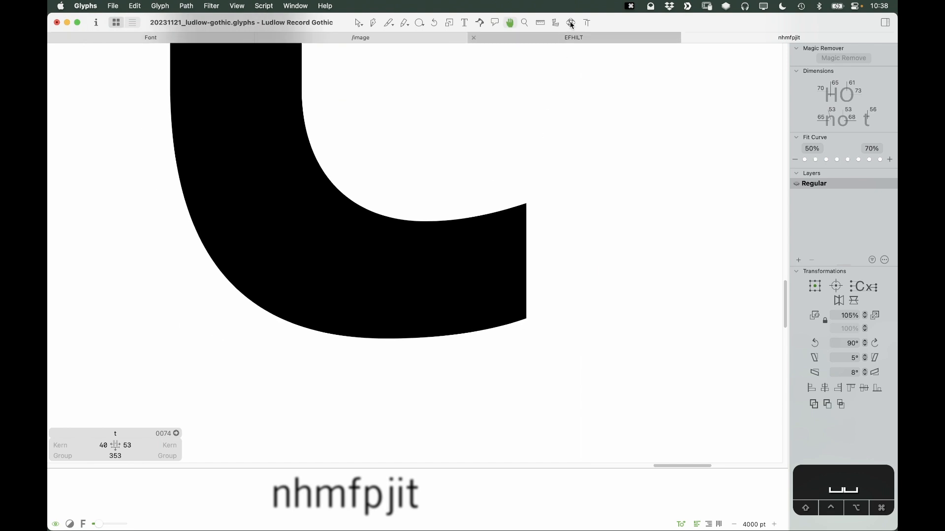
Turn on the curvature display and try sliding the outer low node sideways to X 236 and back with its handles held in place
click(569, 24)
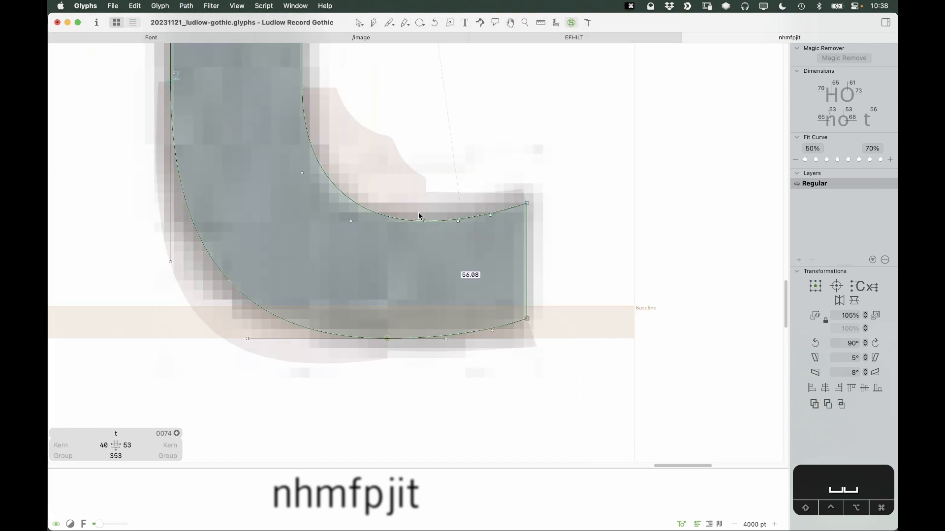
click(387, 338)
key(alt+shift+Right)
key(alt+shift+Left)
key(alt+shift+Right)
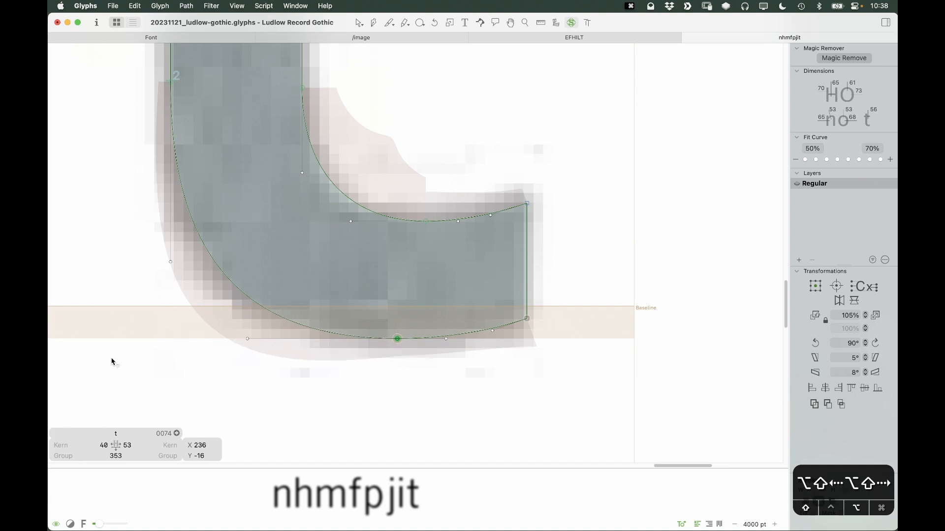
key(alt+shift+Left)
click(507, 359)
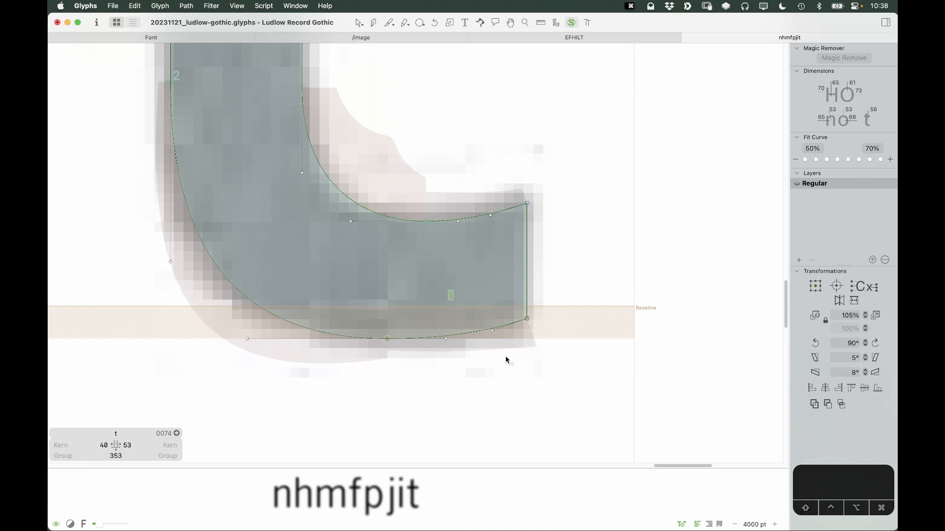
Slide the tail's two lower-edge handles sideways until they centre at X 265.5, Y -14, checking the curvature and preview
click(492, 331)
drag(489, 301, 434, 397)
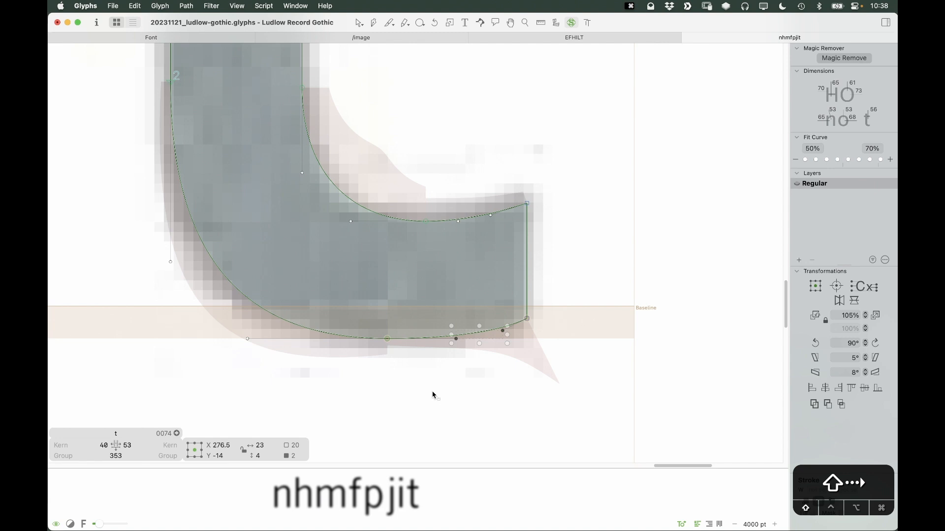
key(shift+Left)
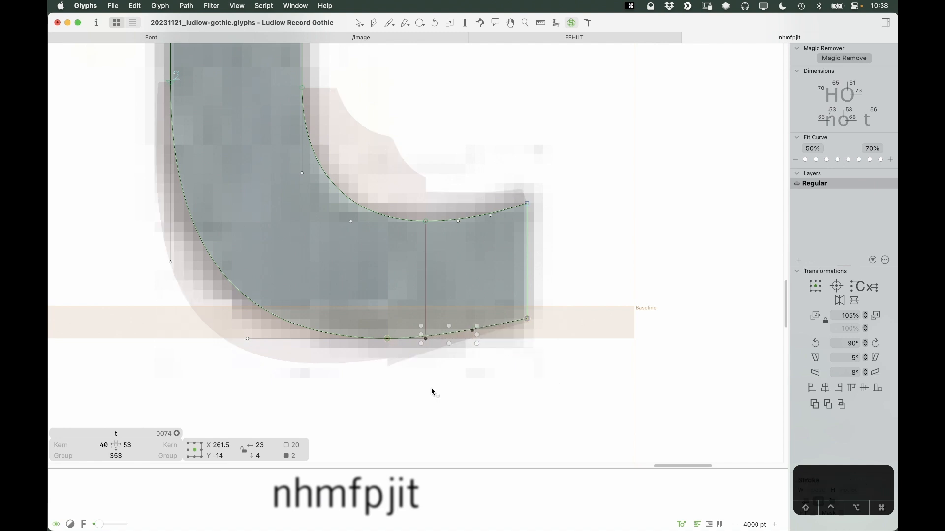
key(Right)
key(Right)
key(Right)
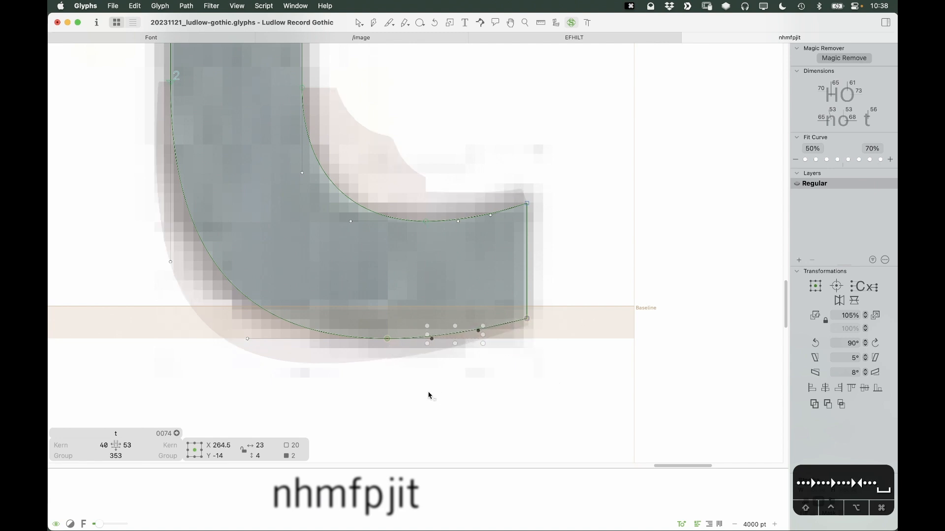
key(space)
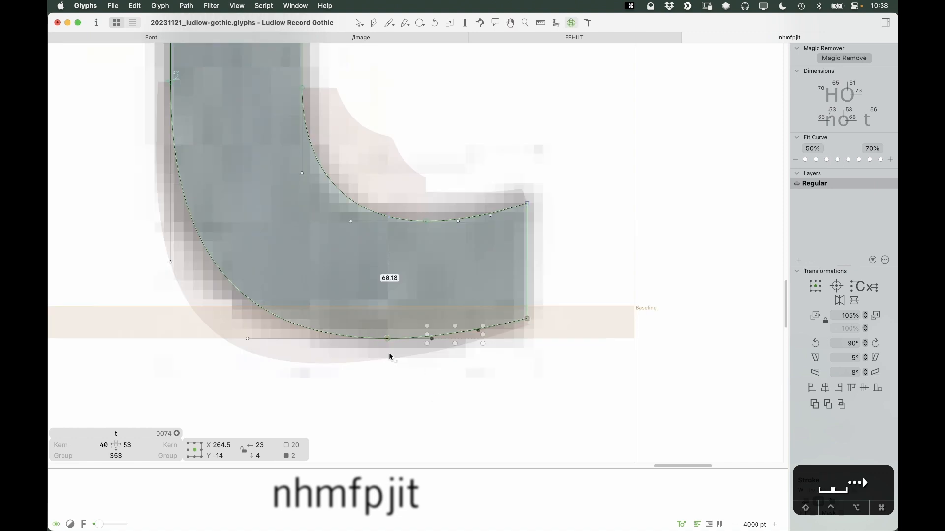
key(Right)
key(space)
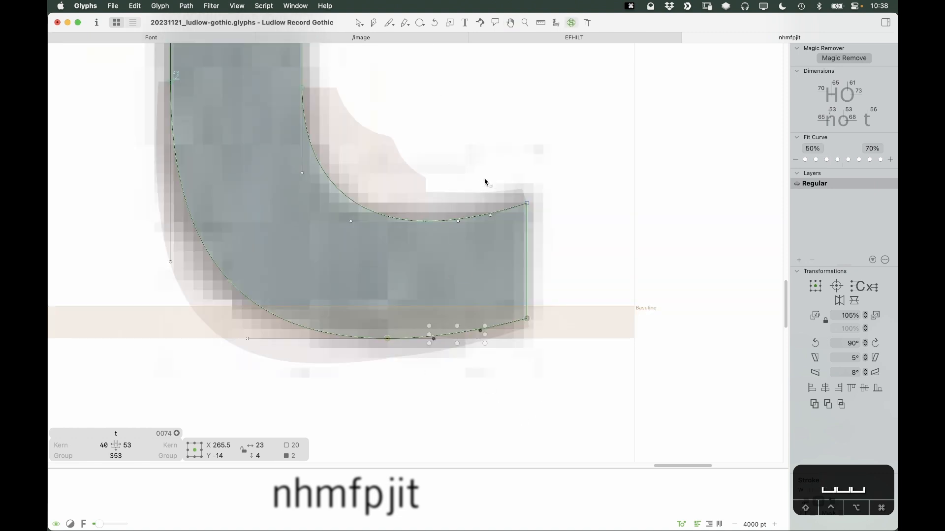
Try shifting the tail's two upper-edge handles toward the stem to centre at X 271, Y 43.5, and preview the shape
drag(488, 177, 448, 253)
key(shift+0)
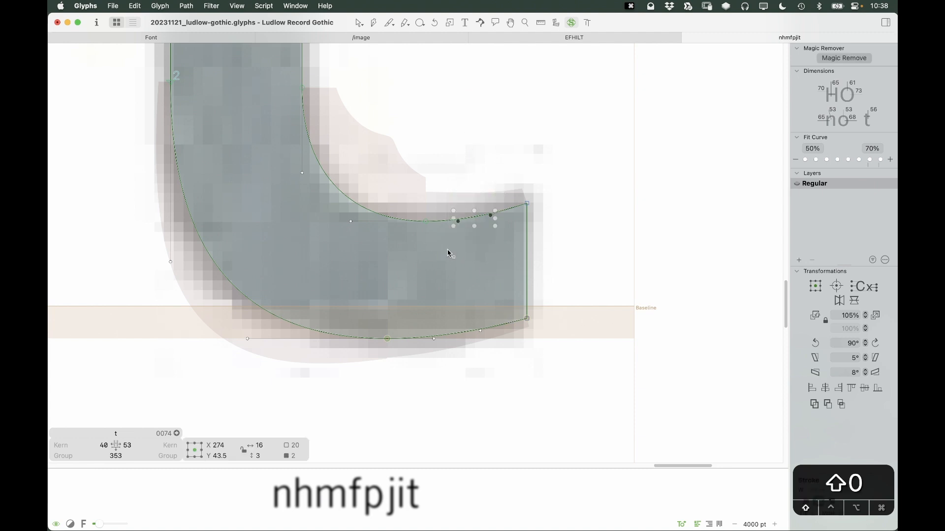
key(Left)
key(Left)
key(Left)
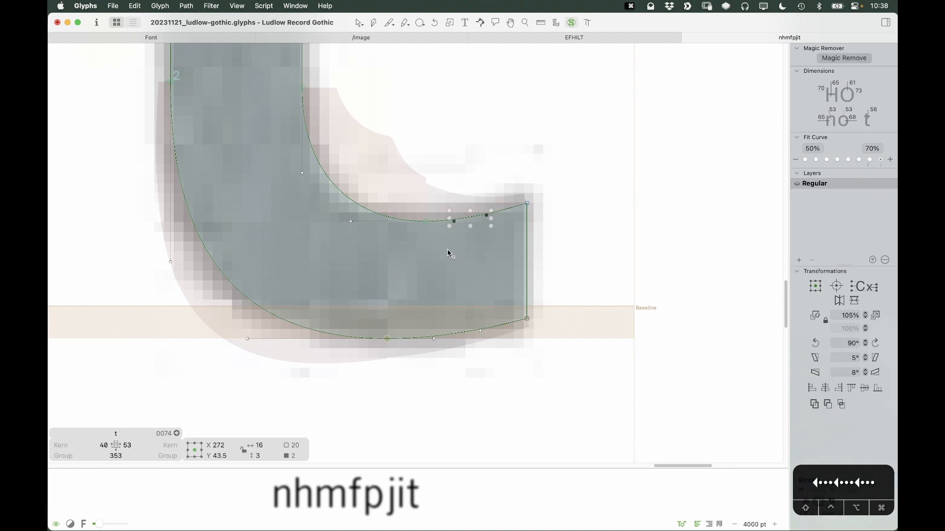
key(Left)
key(space)
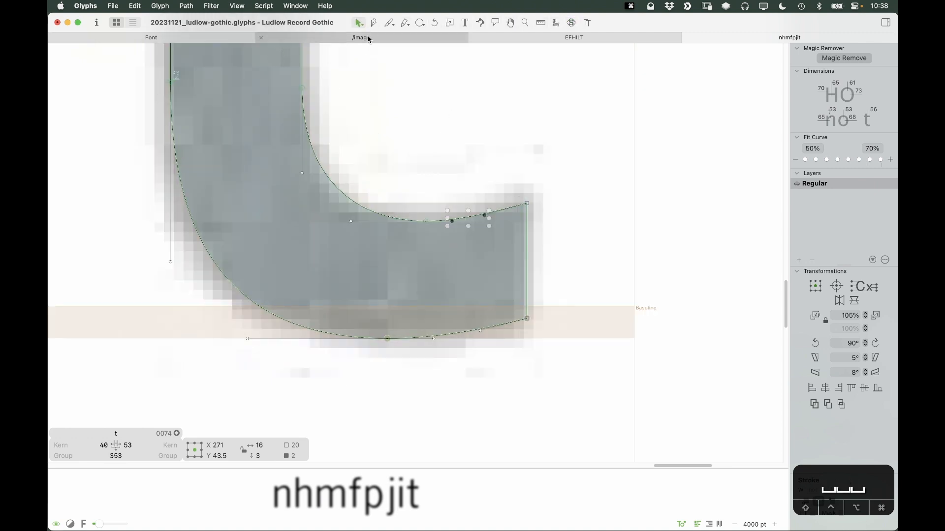
Preview the tail at a smaller size, try reshaping the outer bend's curve, and undo that change
key(super+minus)
key(space)
drag(495, 161, 471, 284)
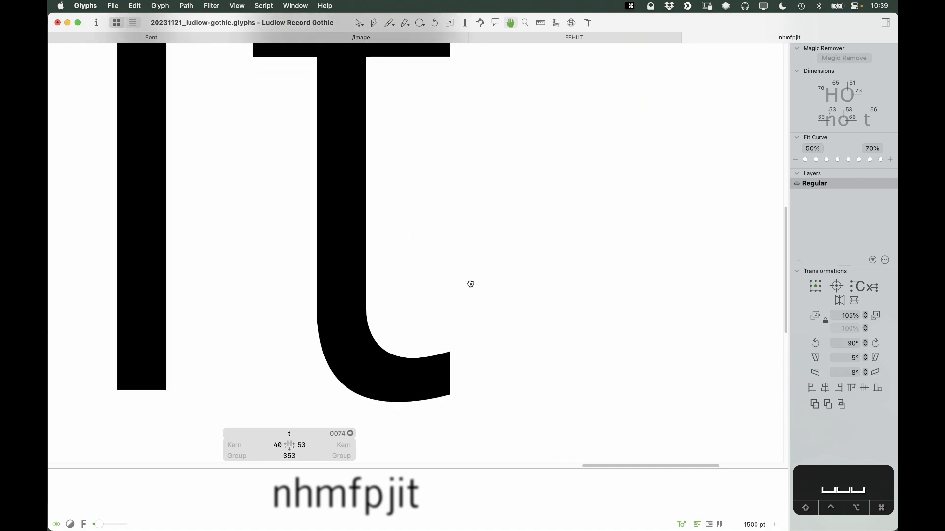
drag(471, 284, 468, 284)
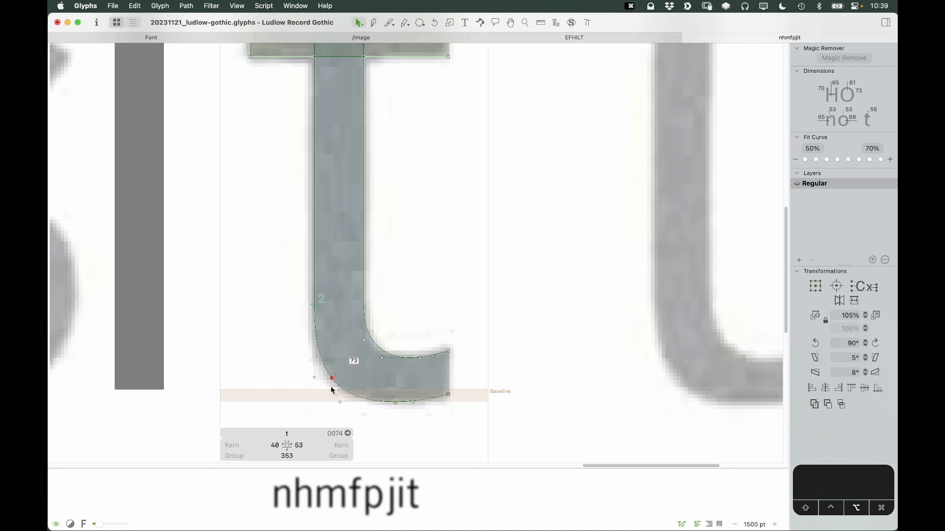
key(space)
key(super+z)
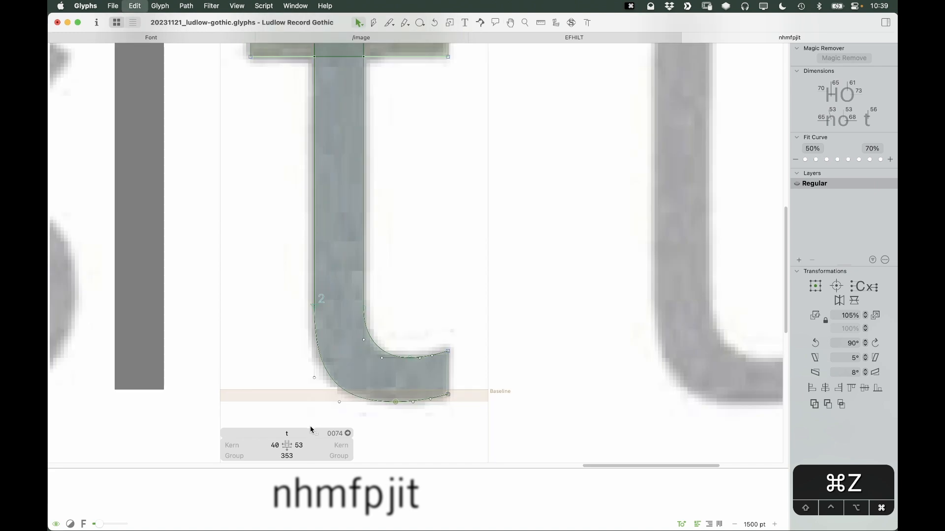
key(space)
drag(314, 426, 372, 402)
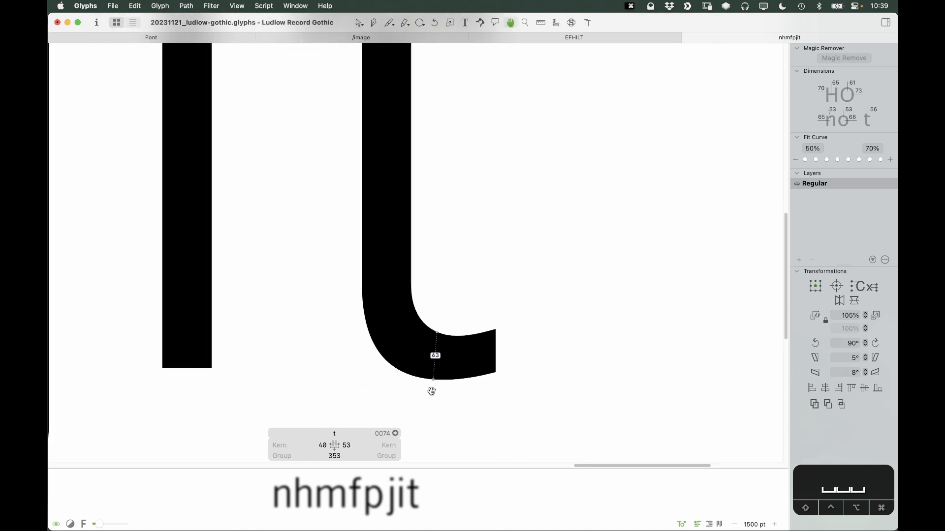
Tighten the tail's inner bend by lengthening both of its handles, and preview the curve
key(z)
click(377, 255)
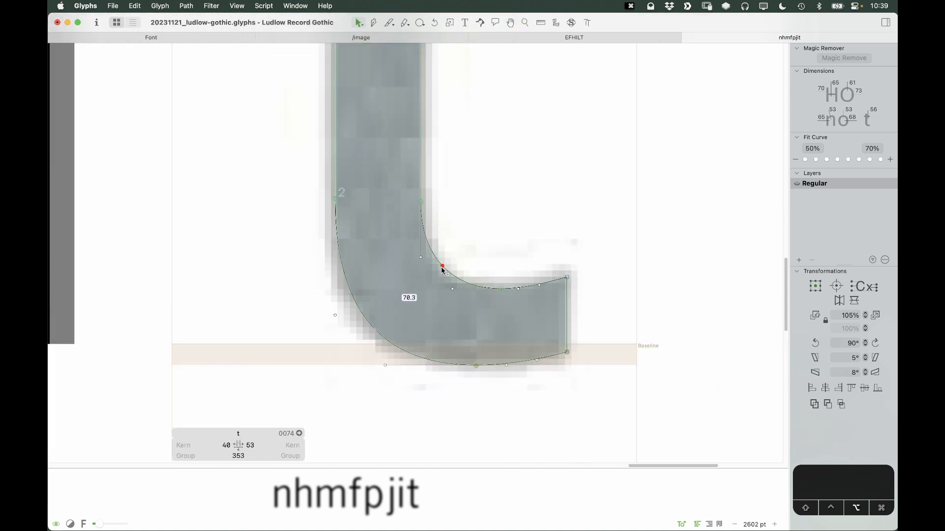
key(space)
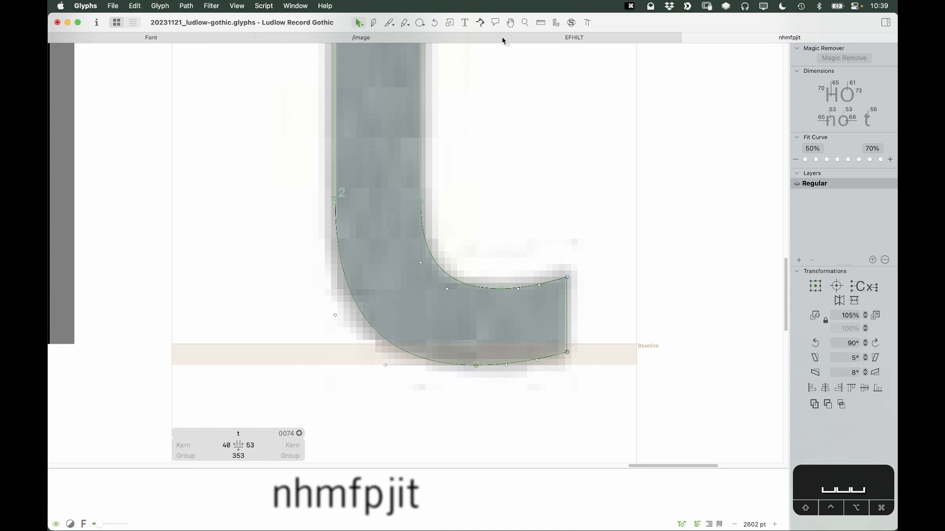
With the curvature display on, move the upper edge's two handles toward the terminal to centre at X 274, Y 43.5
click(570, 22)
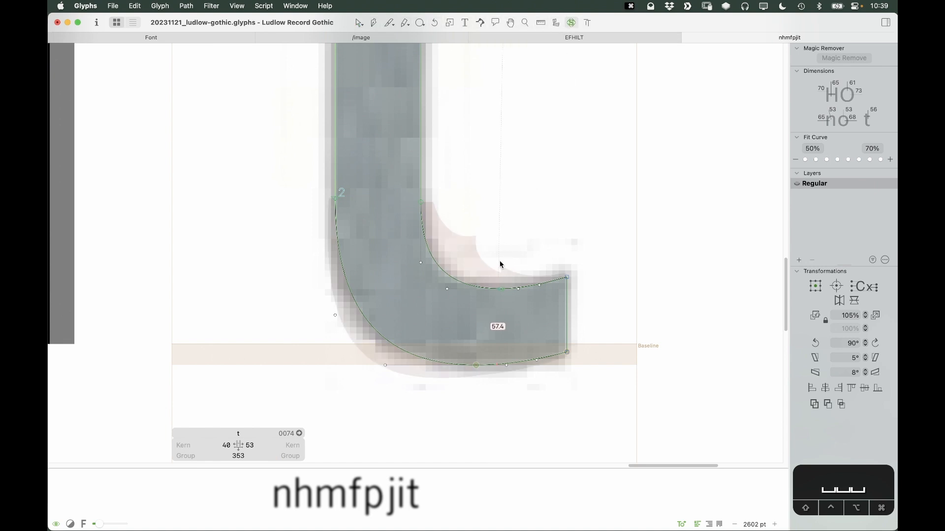
drag(544, 259, 512, 312)
key(Right)
key(Right)
key(Right)
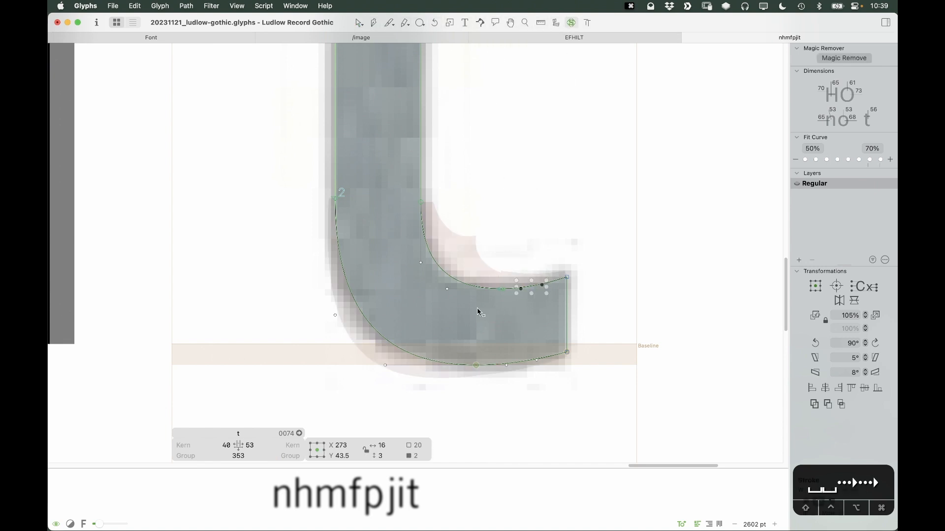
key(space)
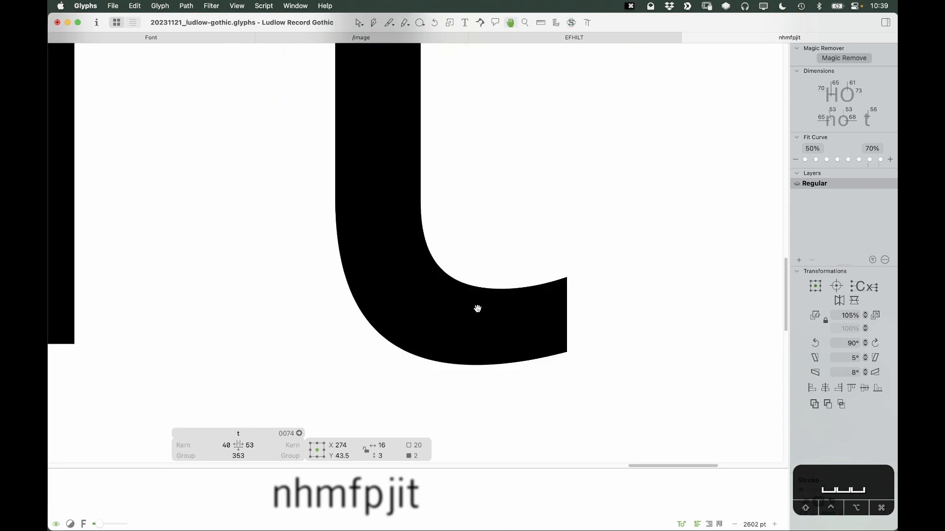
Examine the t alongside the other letters of the sample text at reduced sizes down to 250 pt
key(super+minus)
key(super+minus)
key(super+minus)
key(space)
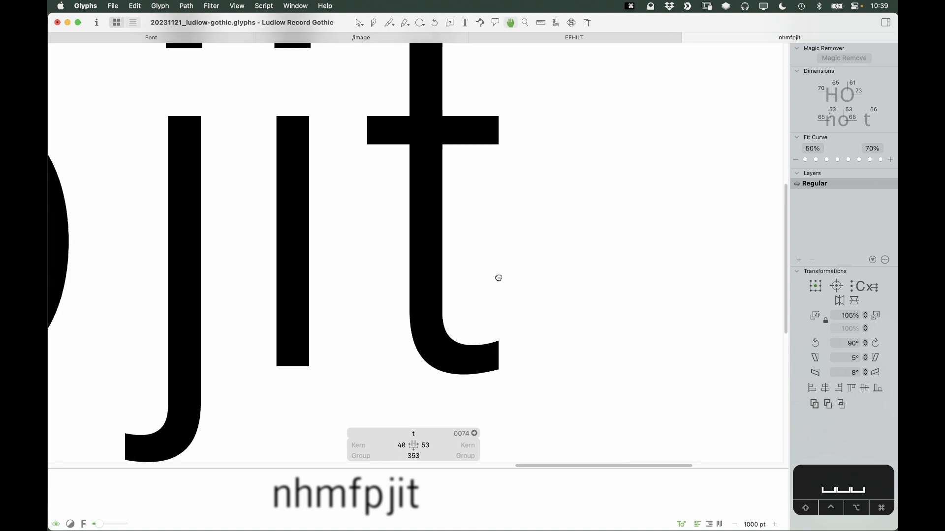
key(super+minus)
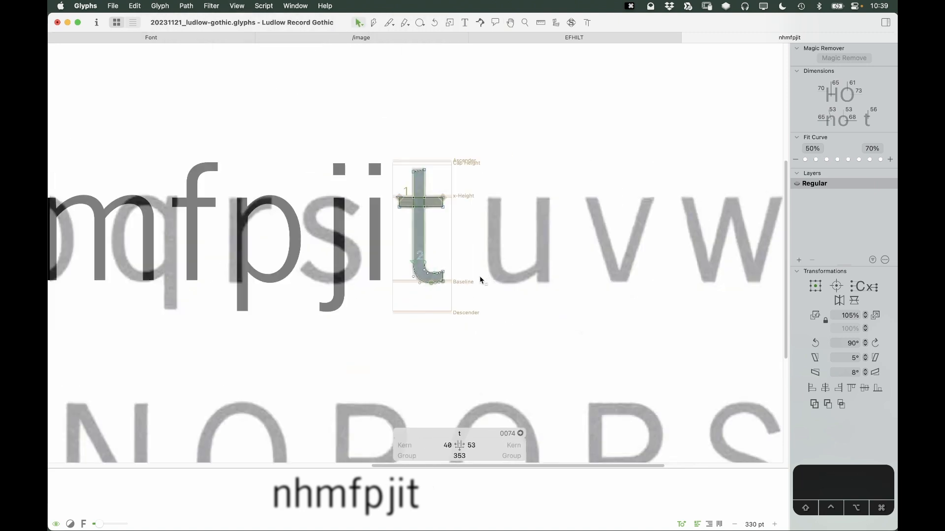
key(t)
key(Escape)
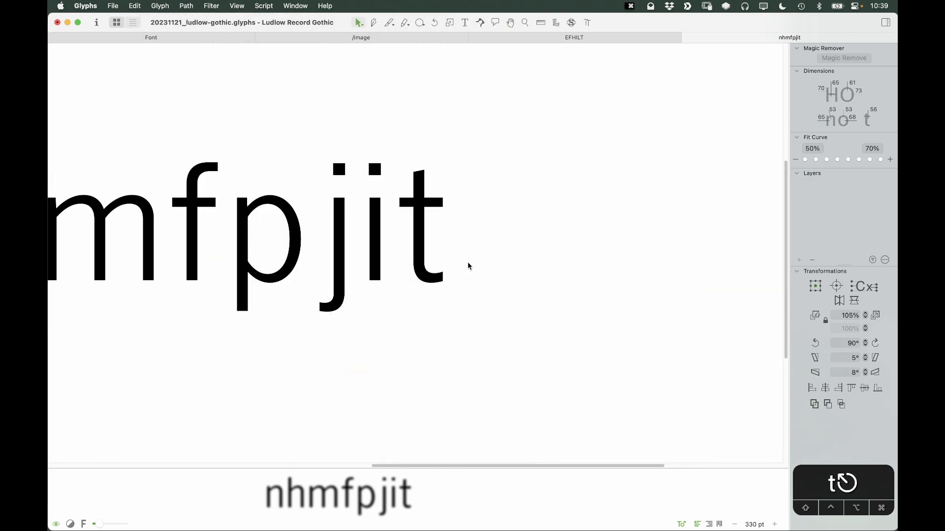
key(super+minus)
key(super+minus)
scroll(467, 273, up, 5)
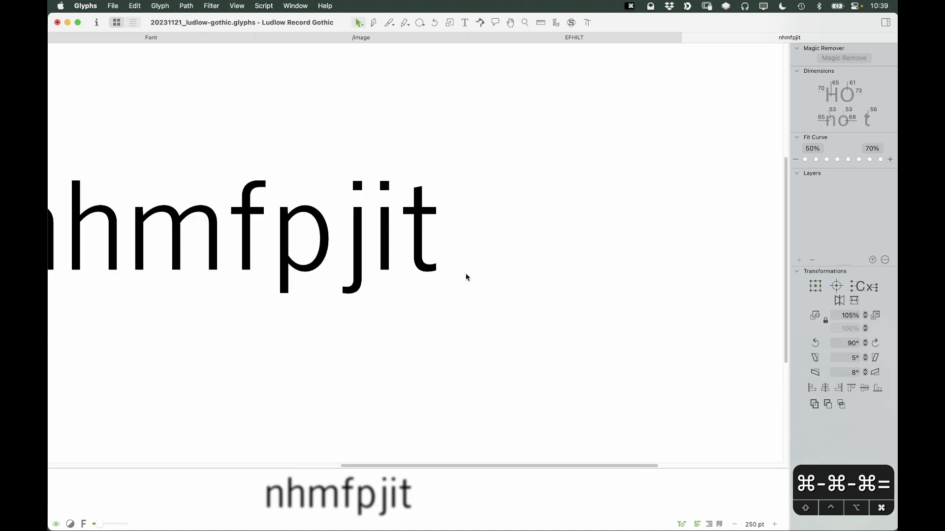
key(space)
drag(465, 272, 564, 260)
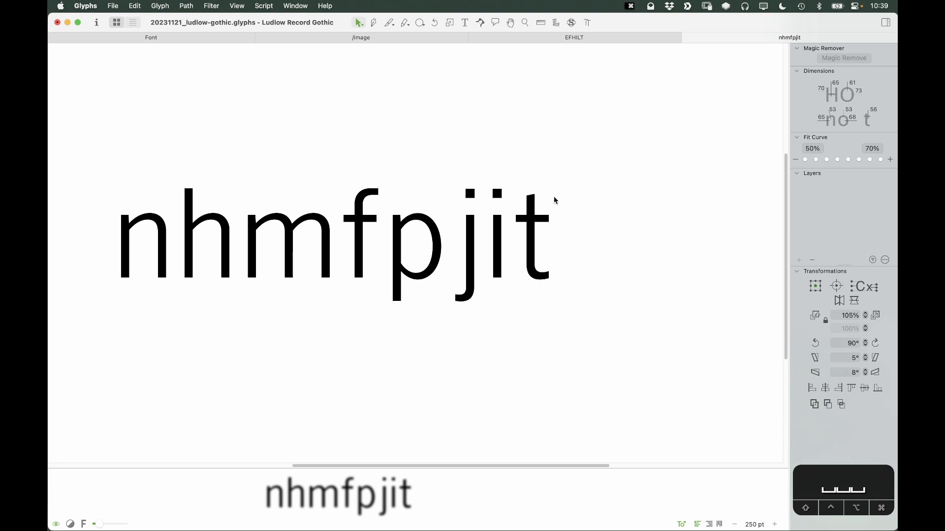
Open the t and flatten the top of its stem by aligning the two top nodes to the higher one
key(z)
drag(582, 143, 419, 182)
key(v)
double_click(417, 221)
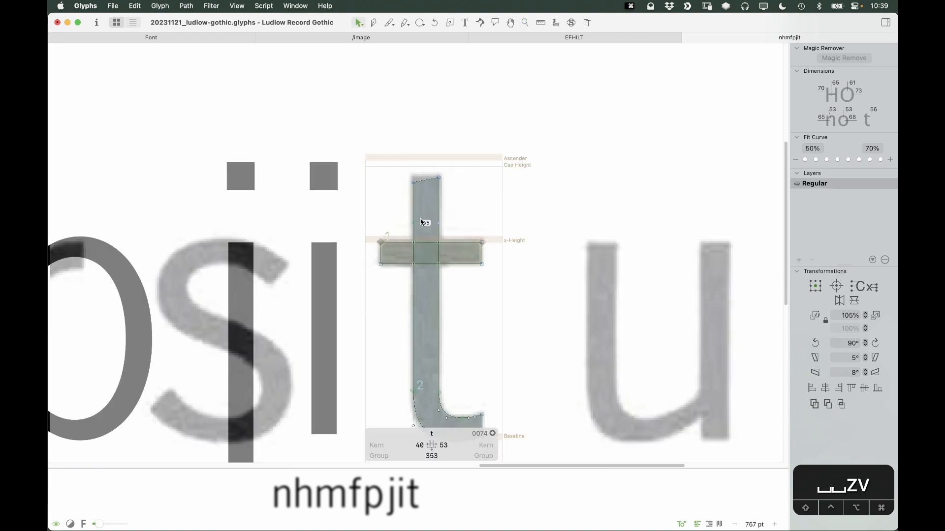
drag(454, 152, 407, 203)
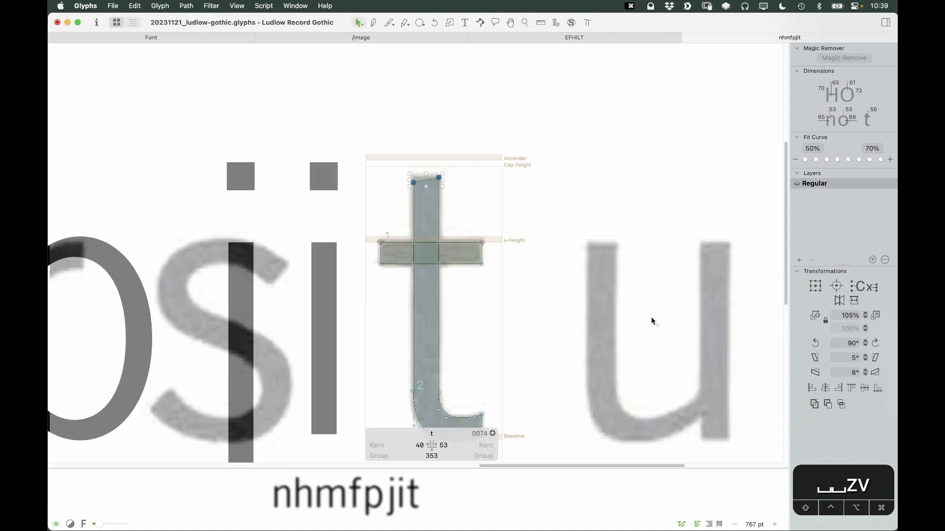
click(851, 389)
click(486, 182)
Examine the flat-topped t within the whole sample word at small sizes from 75 to 100 pt
key(space)
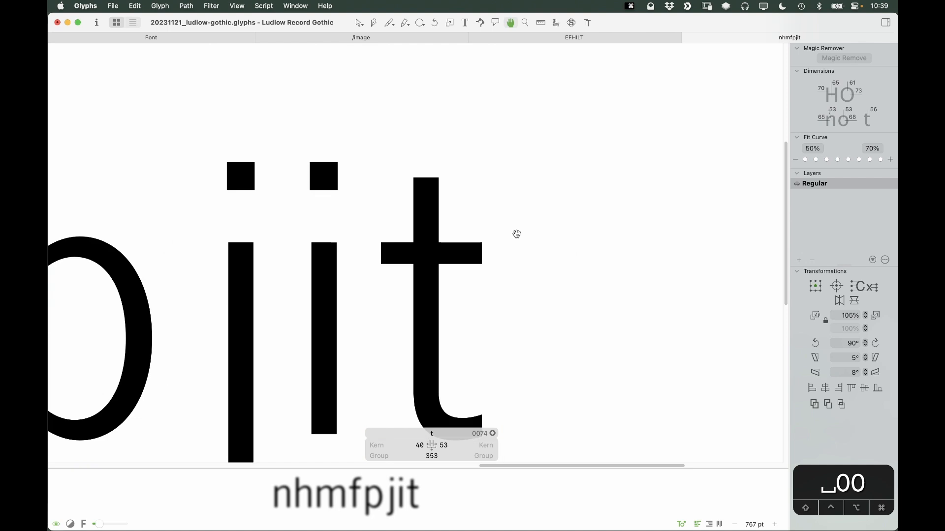
key(super+minus)
key(super+minus)
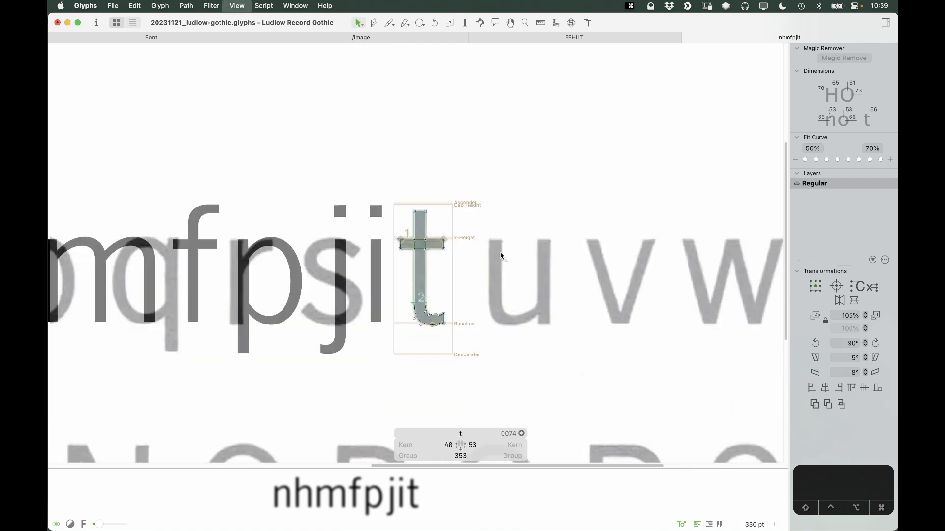
key(super+minus)
key(space)
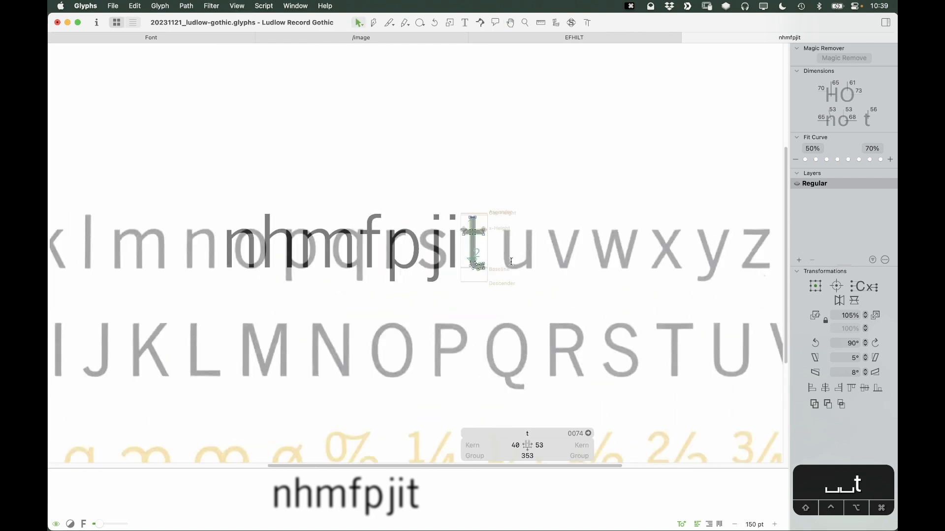
key(space)
key(super+minus)
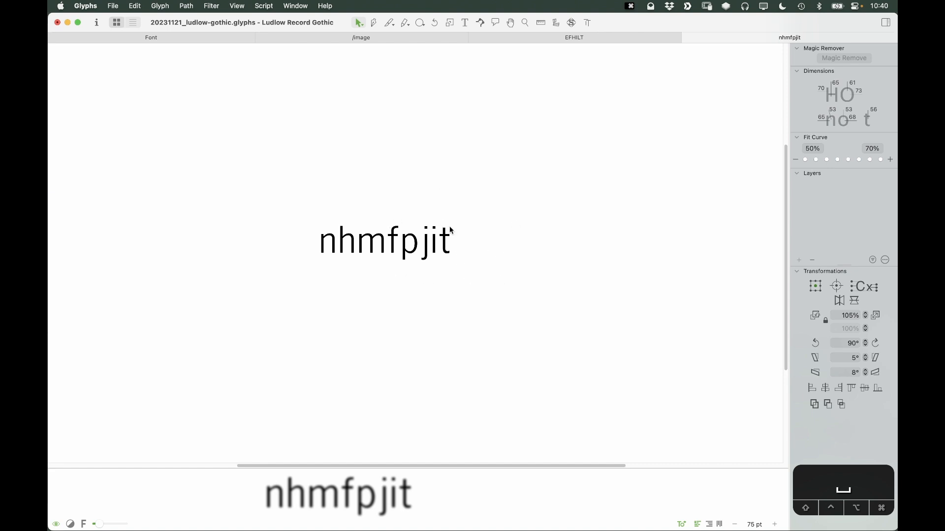
key(super+equal)
key(space)
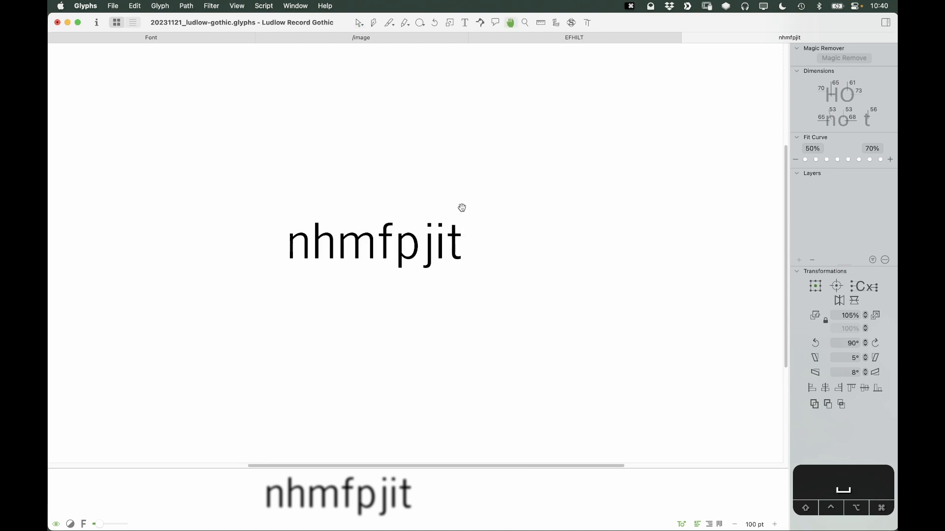
drag(462, 207, 512, 217)
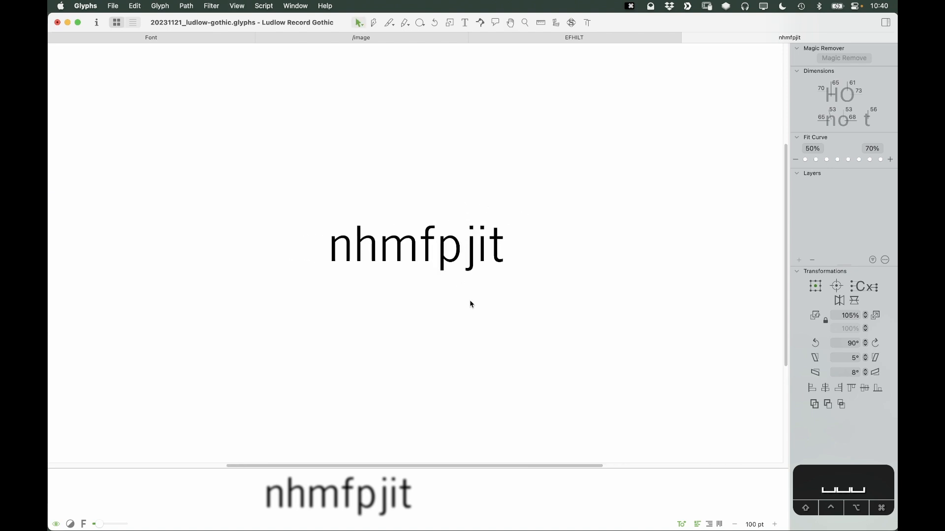
Append the letters "ohmdpb" after the t in the sample text
text(toh)
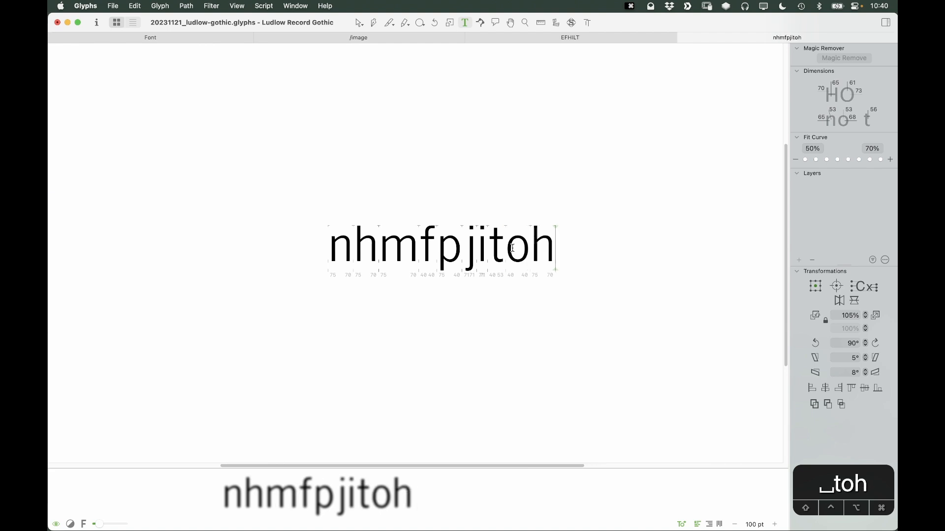
text(m)
text(dpb)
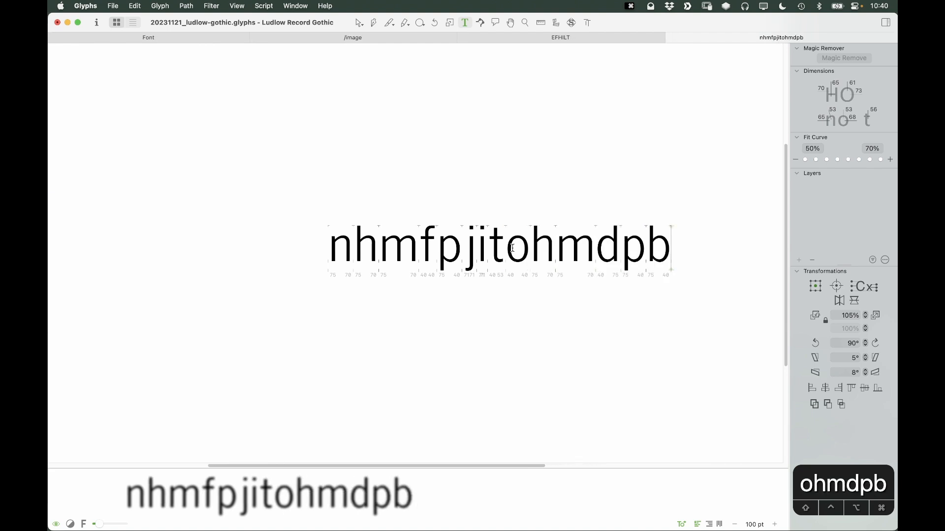
key(Escape)
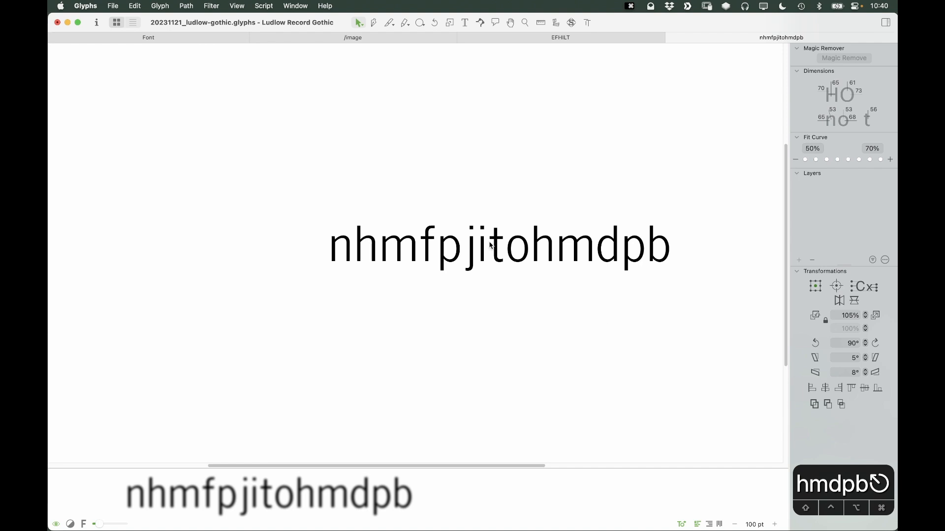
Open the t in the extended sample text for close-up editing
key(z)
click(531, 200)
click(472, 232)
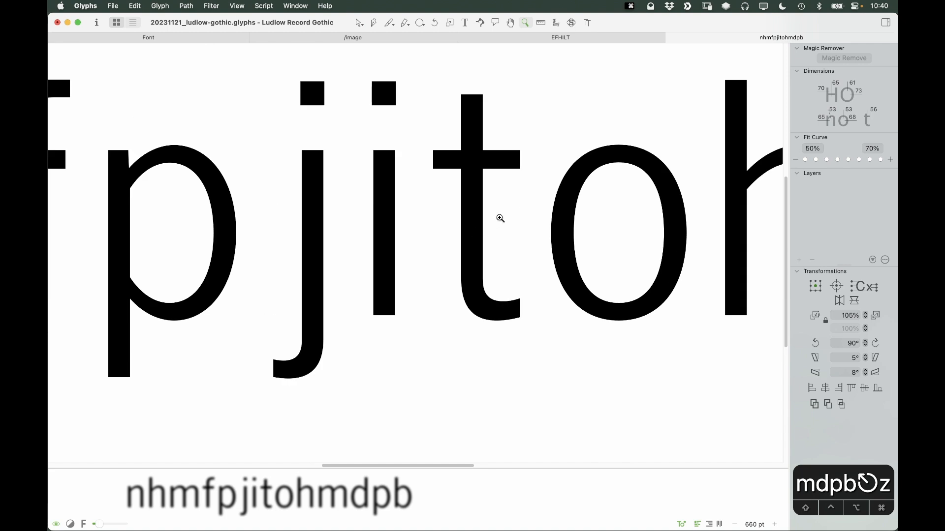
key(v)
double_click(500, 219)
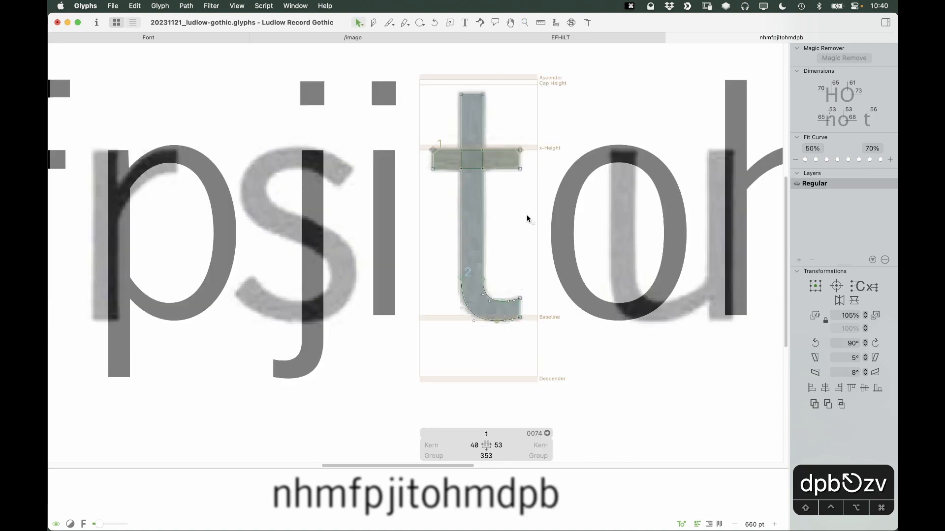
Insert "ho" followed by a space directly after the t in the sample text
drag(538, 118, 517, 363)
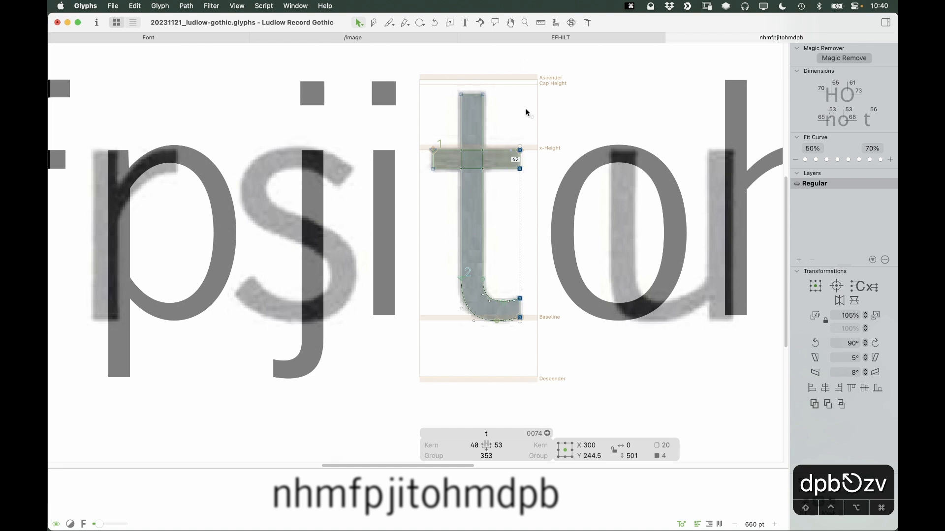
key(super+minus)
text(t)
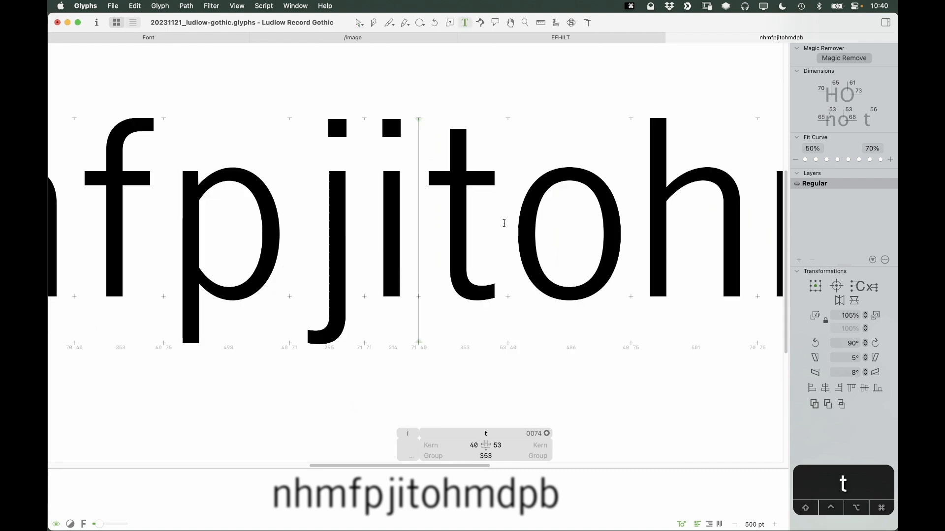
text(h)
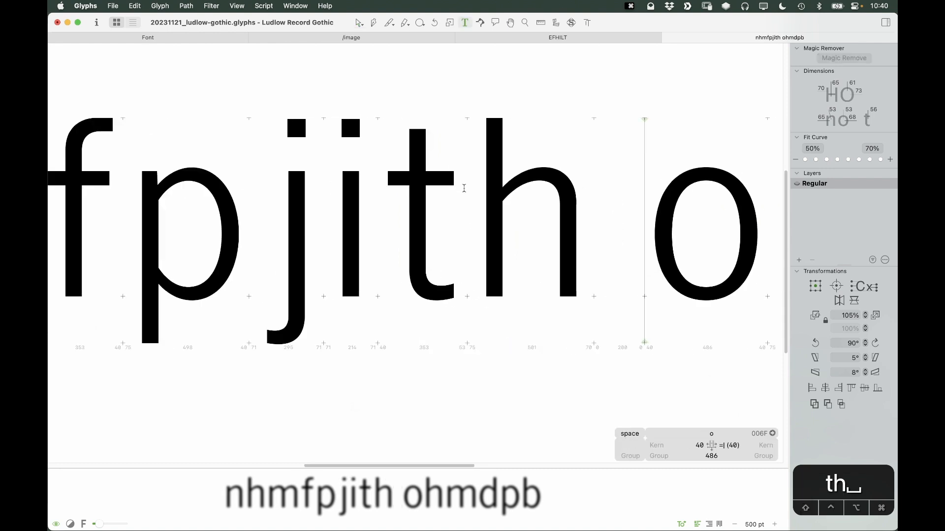
key(Left)
text(e)
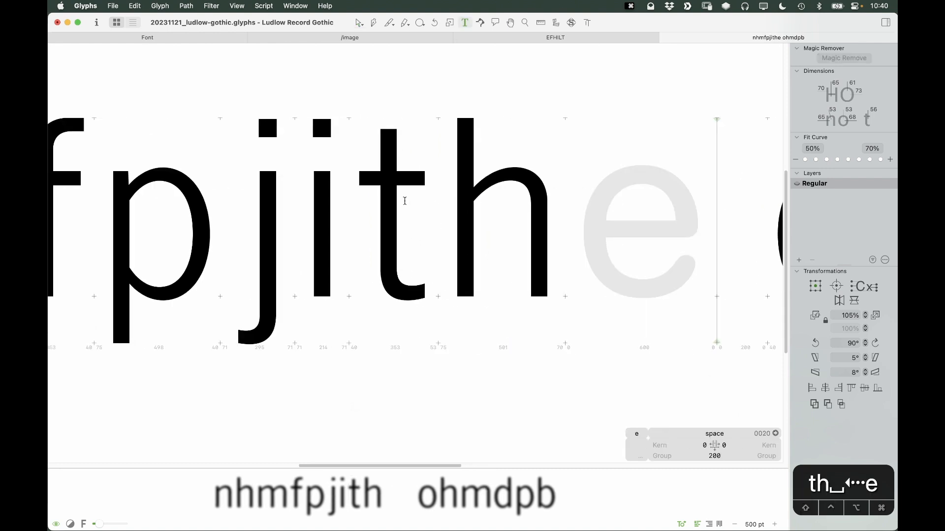
key(BackSpace)
text(o)
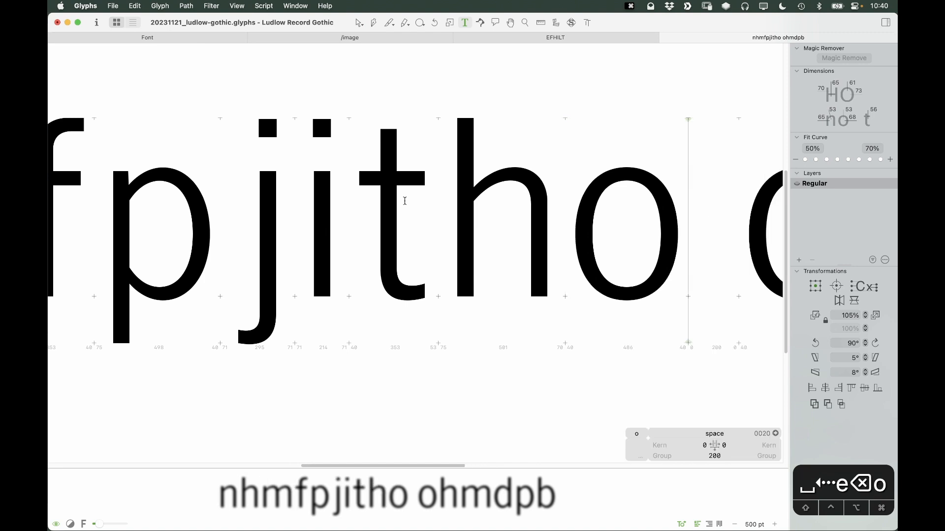
Insert a space before the t so that "tho" stands as a separate word in the sample text
key(Left)
key(Left)
key(Left)
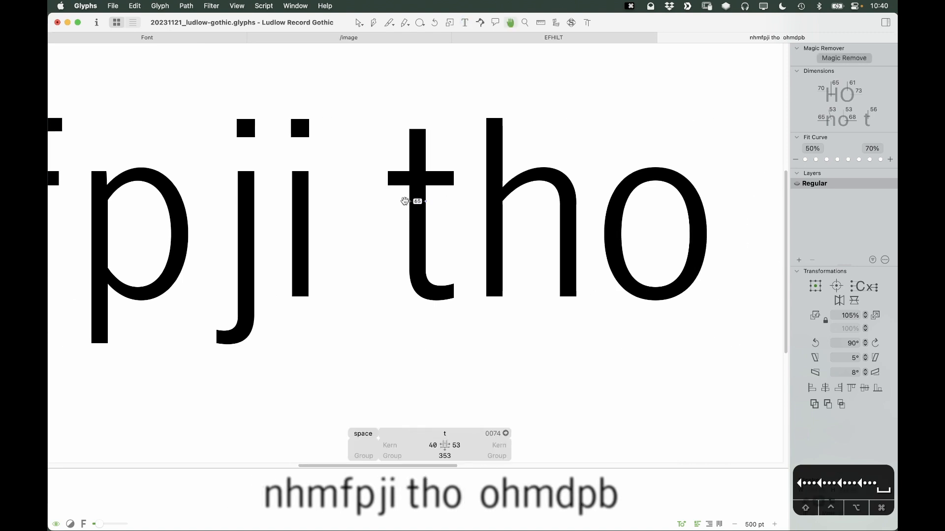
key(Escape)
key(Escape)
click(576, 249)
key(Escape)
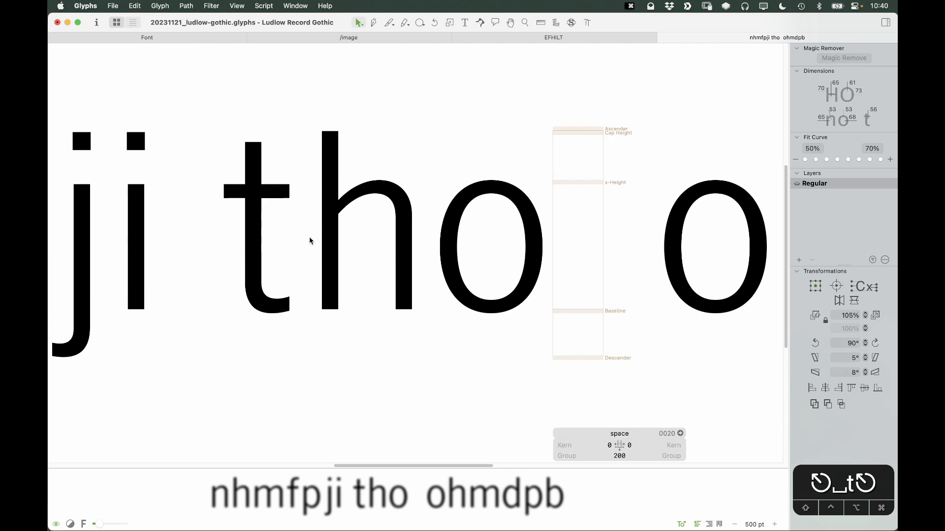
Open the t and link both its left and right sidebearings to the o
double_click(277, 233)
click(256, 444)
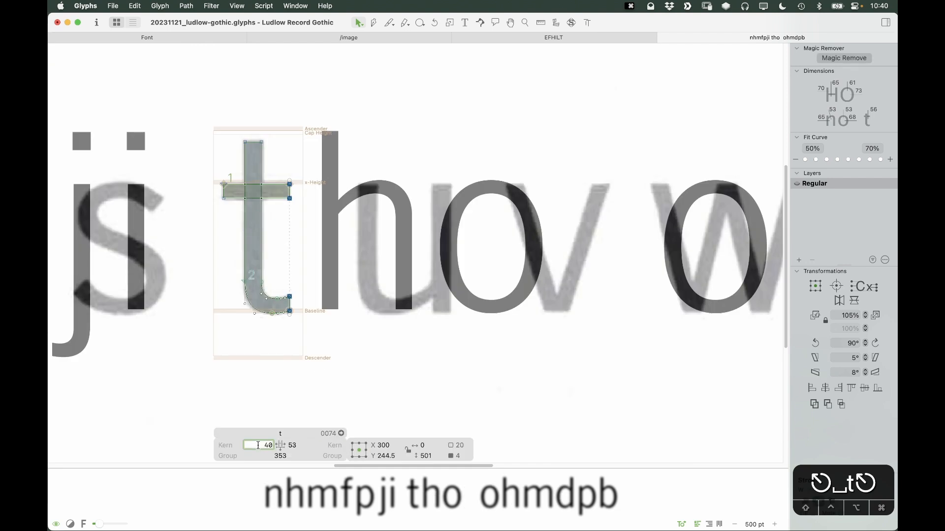
text(o)
key(Tab)
text(o)
key(Return)
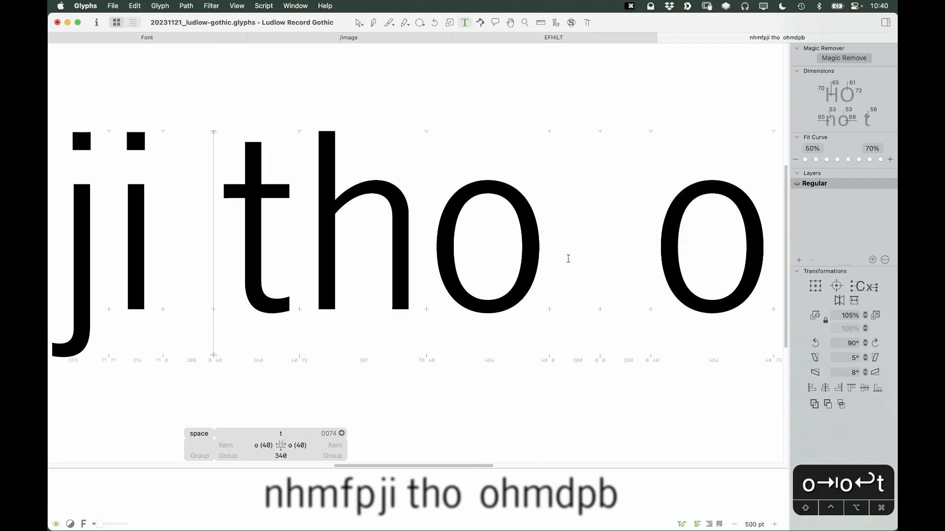
Examine the spacing of the t within the sample words at small sizes of 100 and 75 pt
double_click(635, 258)
key(super+minus)
key(super+minus)
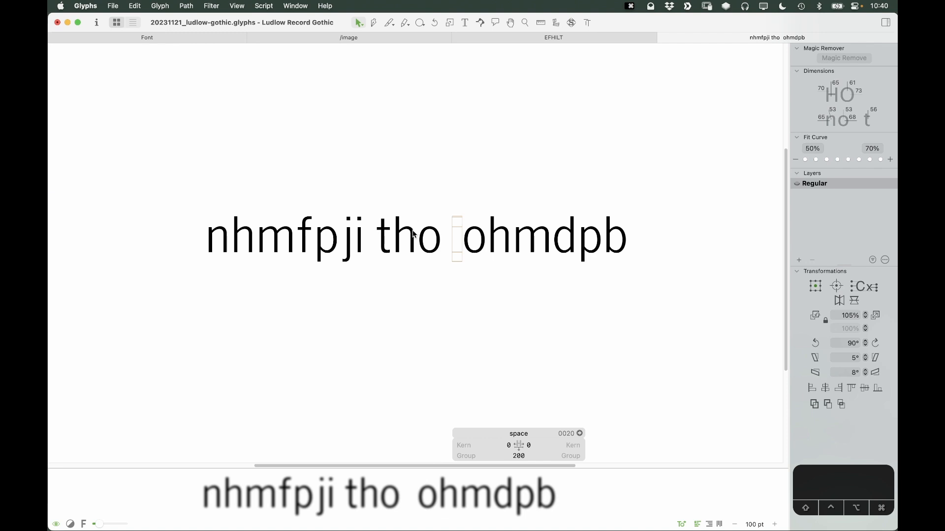
key(super+minus)
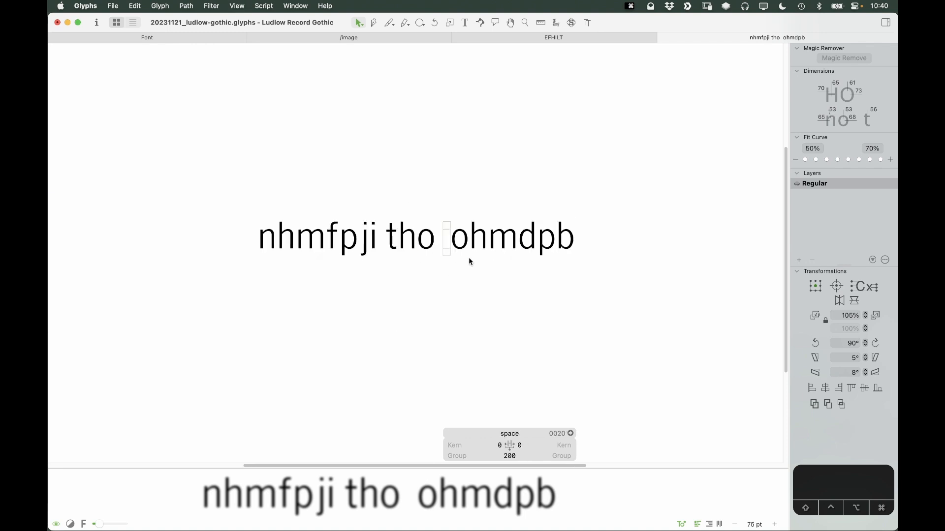
key(space)
drag(469, 258, 490, 289)
click(607, 267)
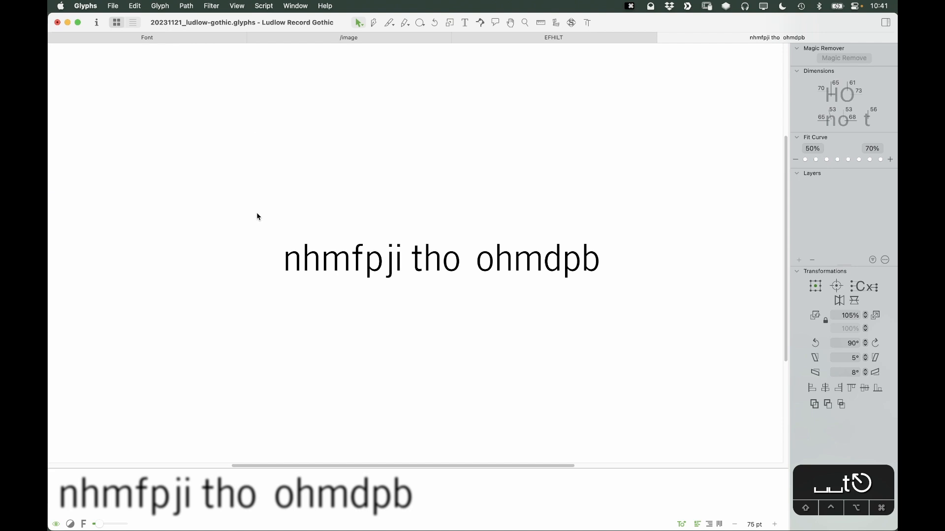
Return to the font overview and select the undrawn u, then the undrawn w among the remaining lowercase letters
click(198, 39)
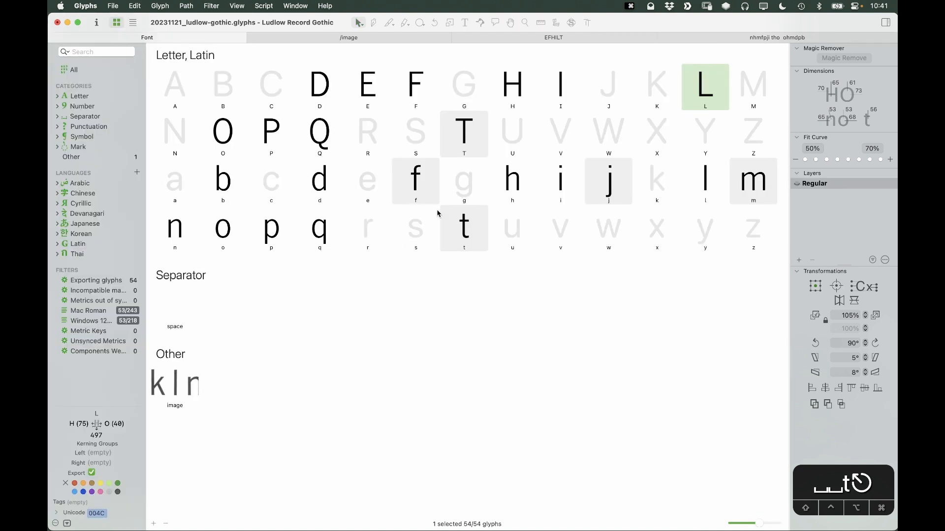
click(530, 243)
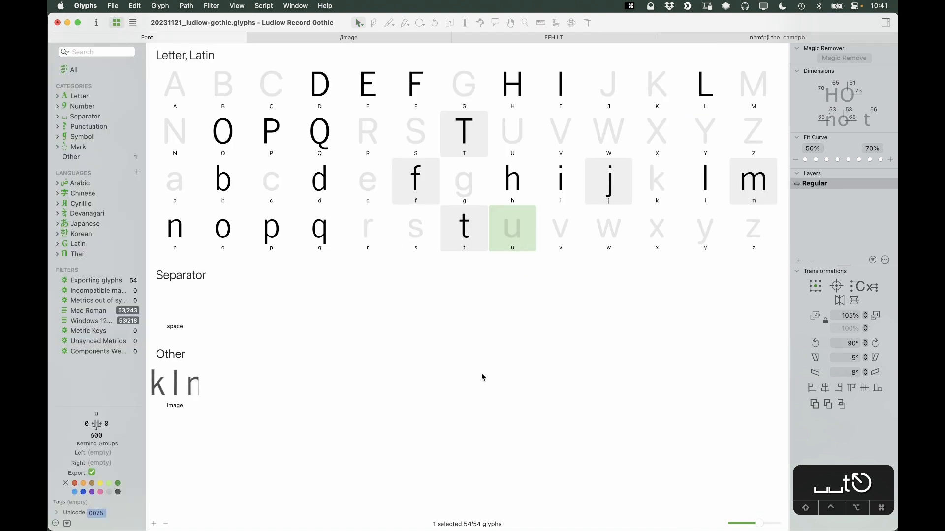
click(590, 236)
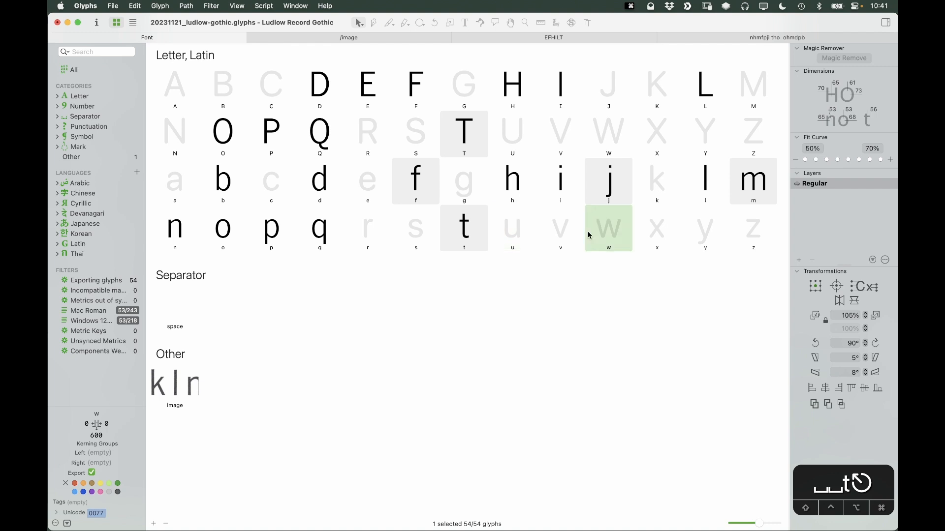